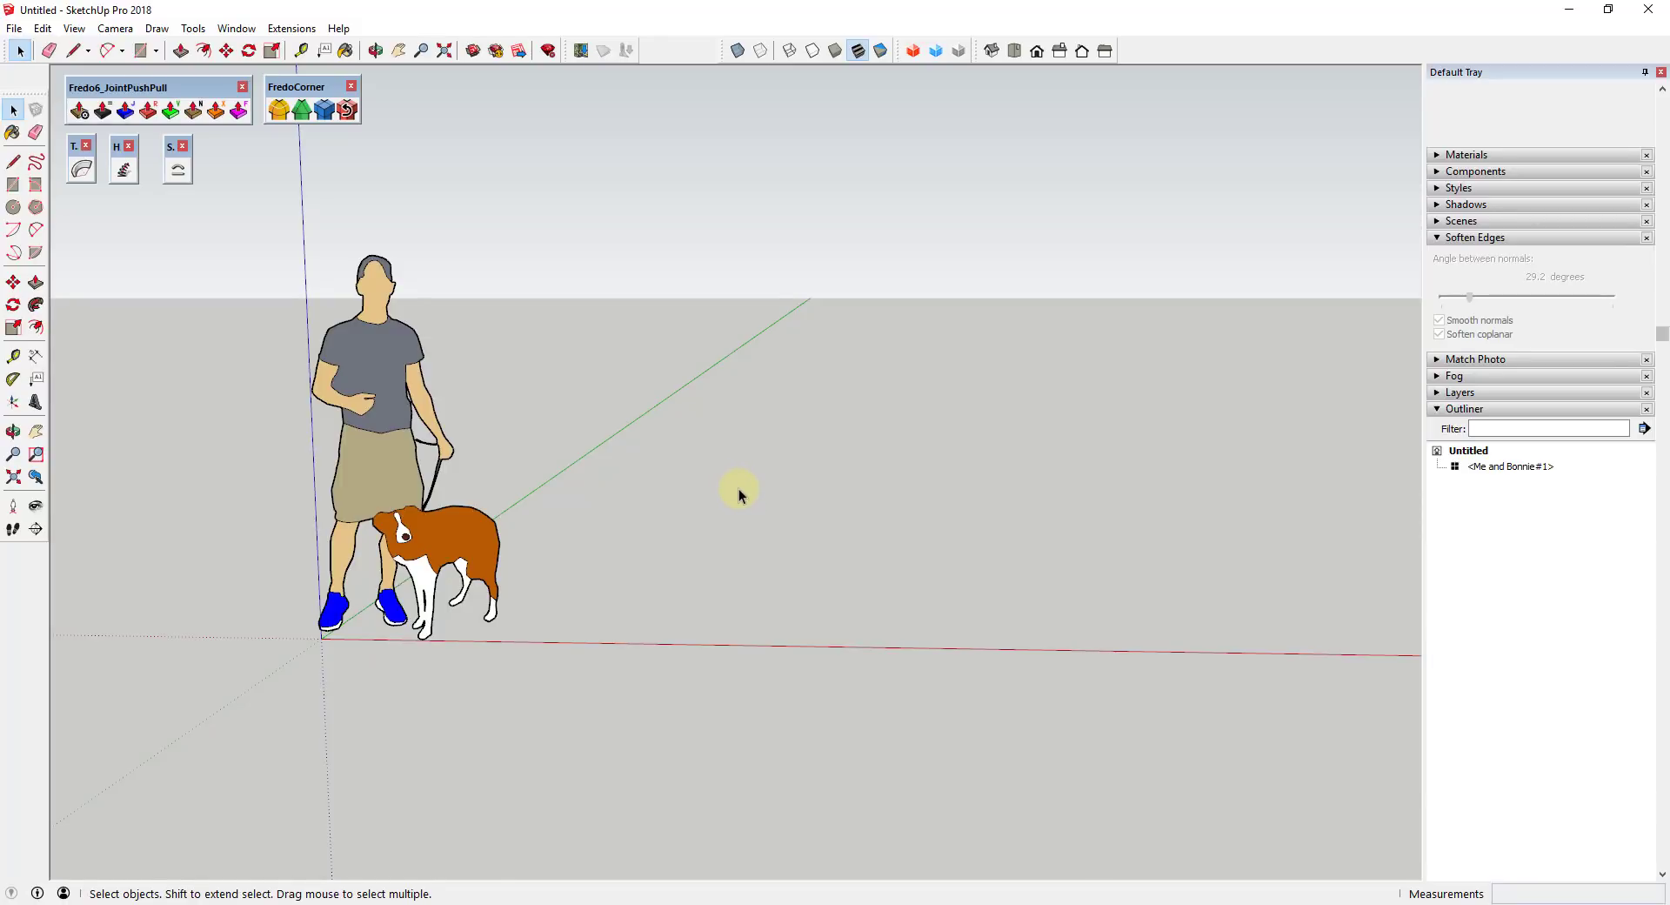
Delete the default scale figure of the man and dog from the model
scroll(794, 487, "down", 3)
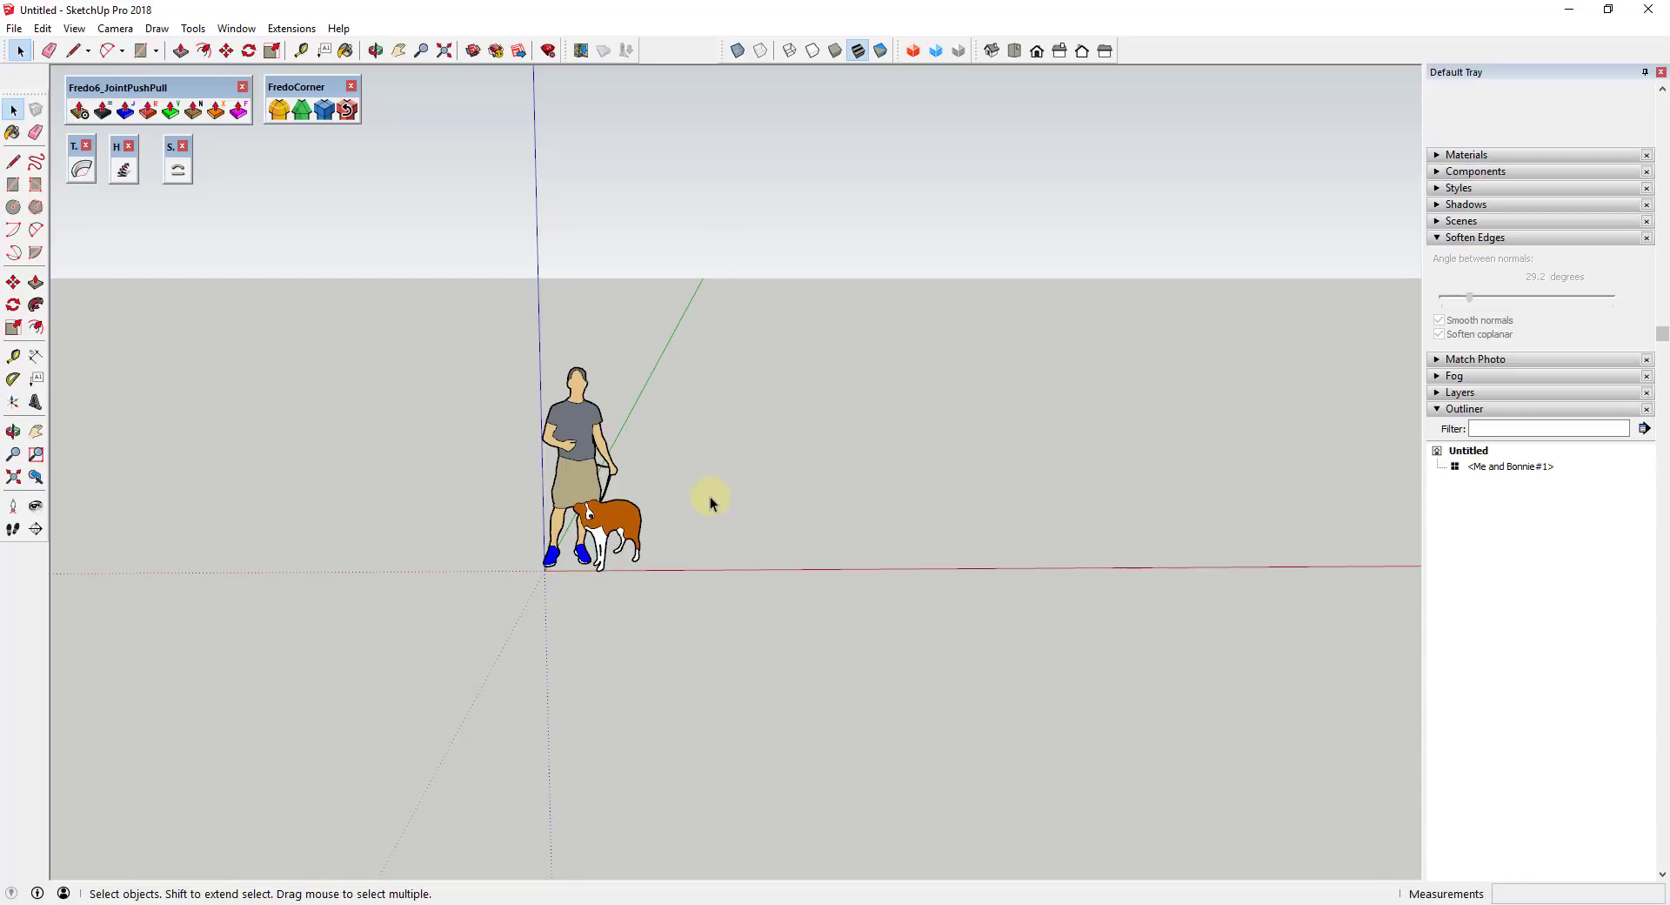
left_click(556, 418)
key("Delete")
Draw a vertical rectangle from the origin along the red axis, about 27' 6" long and about 3' high, and select its face
middle_click_drag(641, 459, 893, 632)
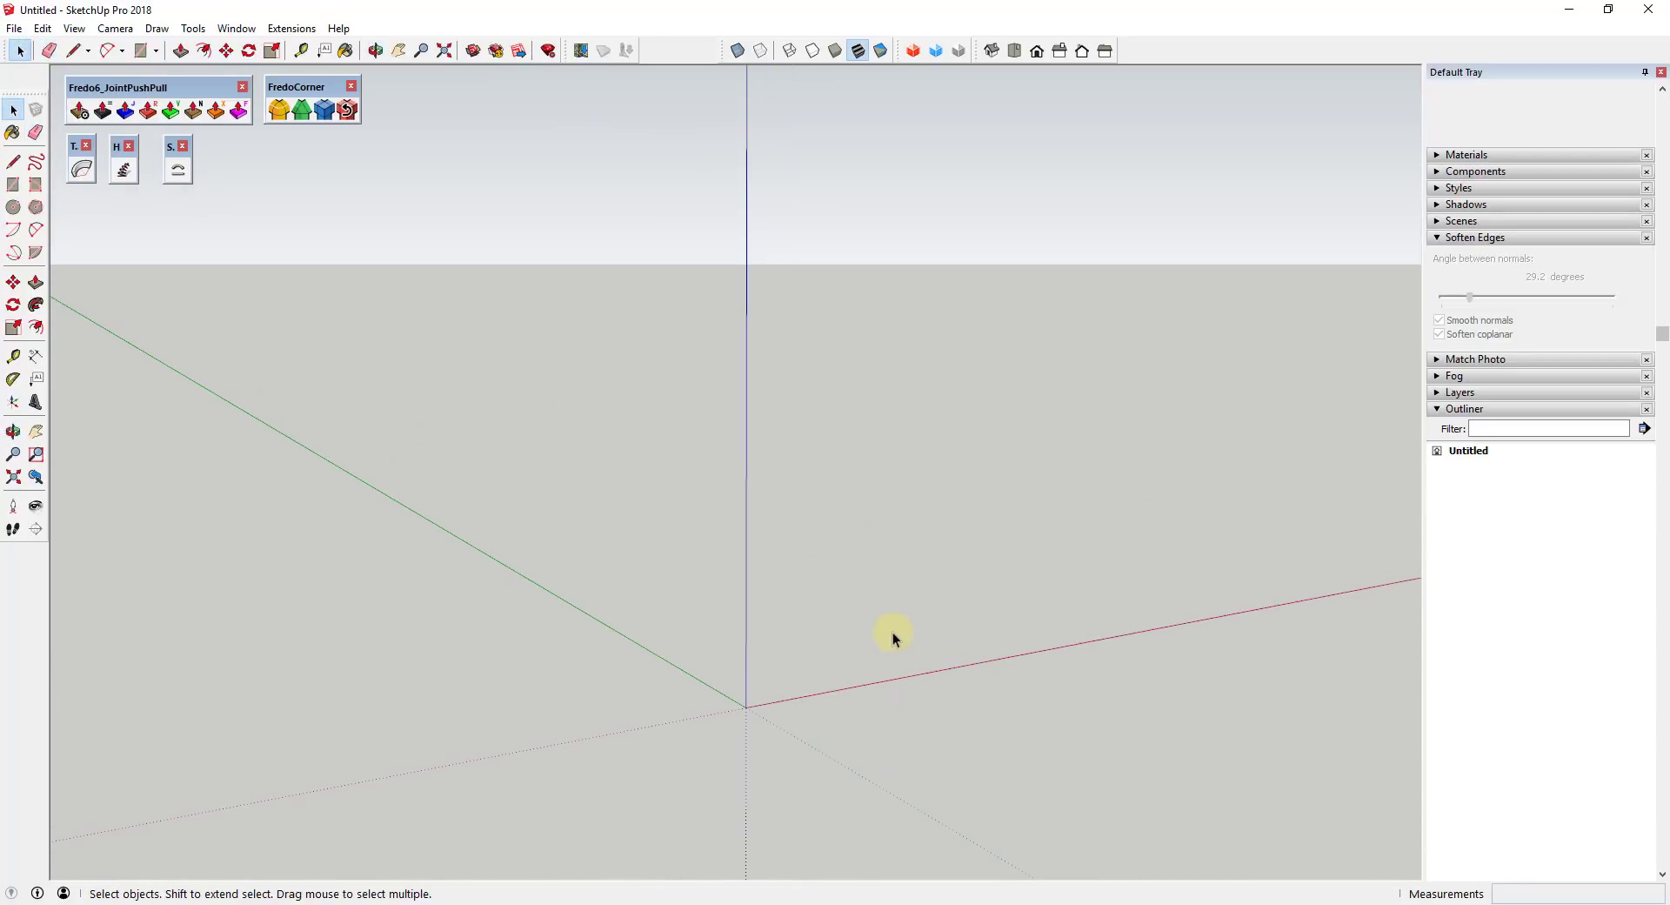
key("c")
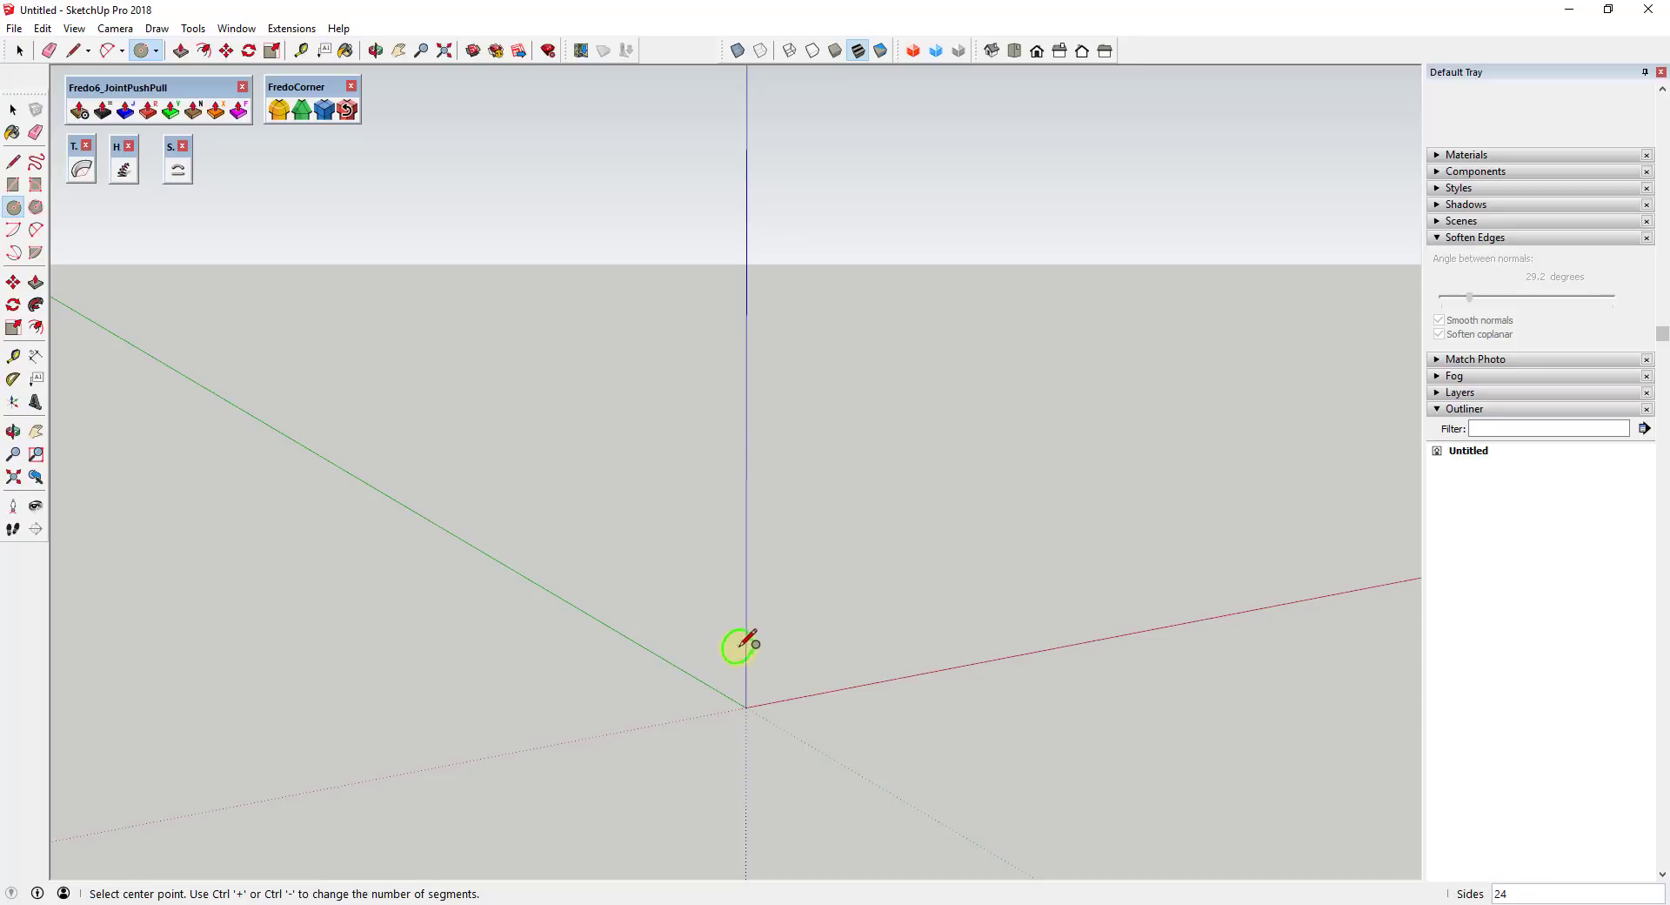
key("space")
middle_click_drag(770, 713, 739, 548)
key("r")
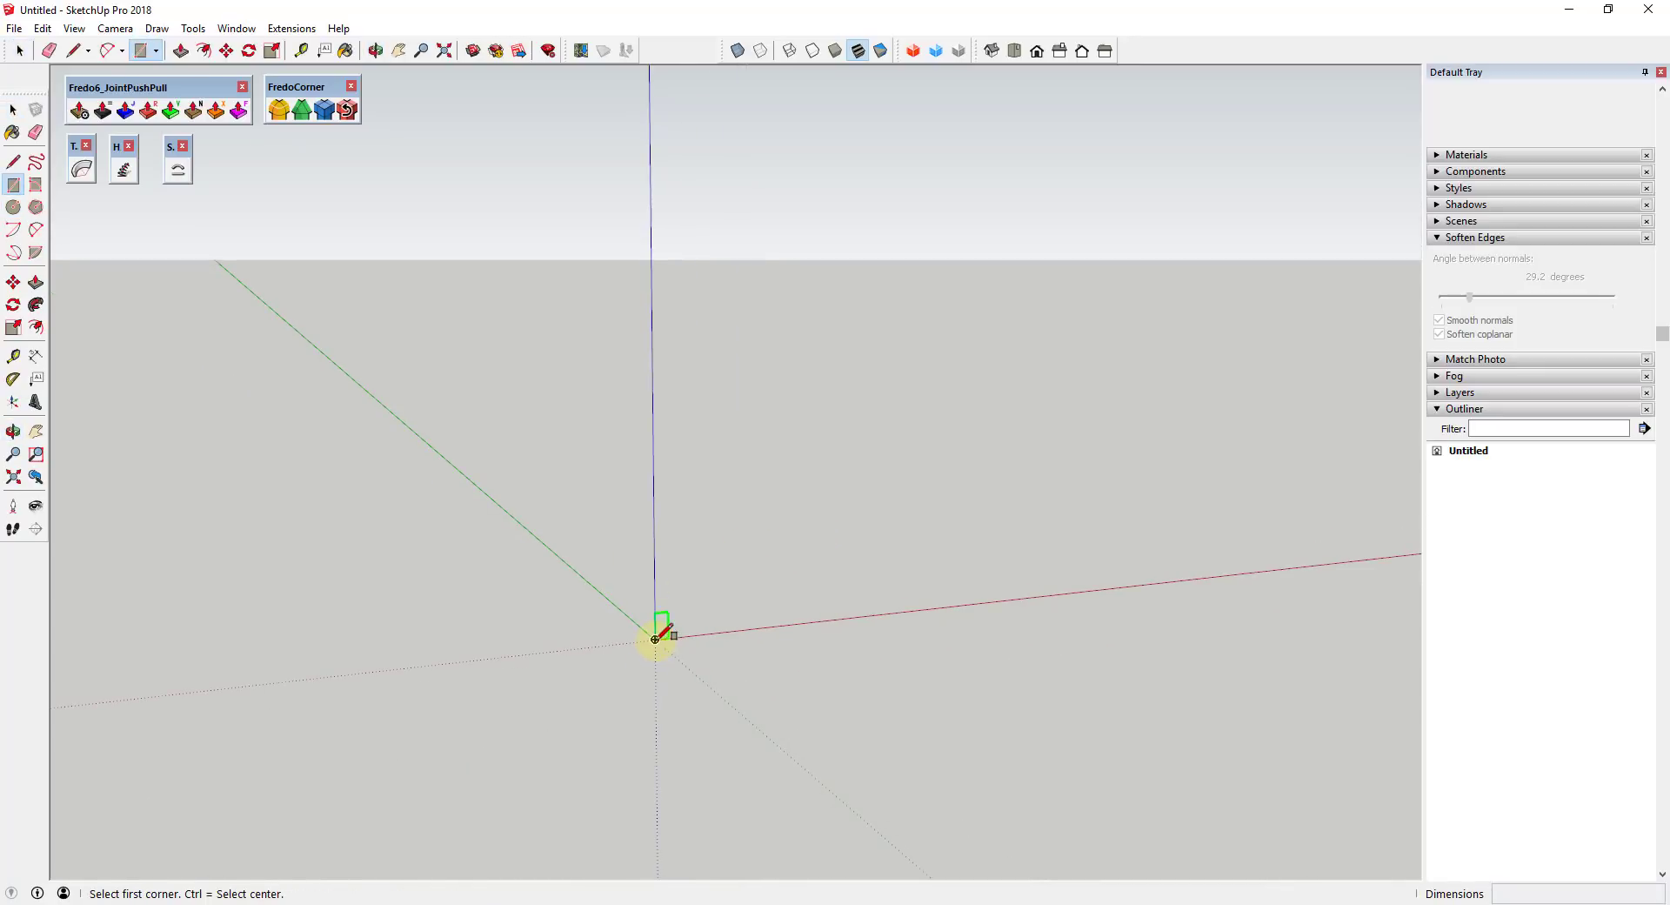
left_click(655, 639)
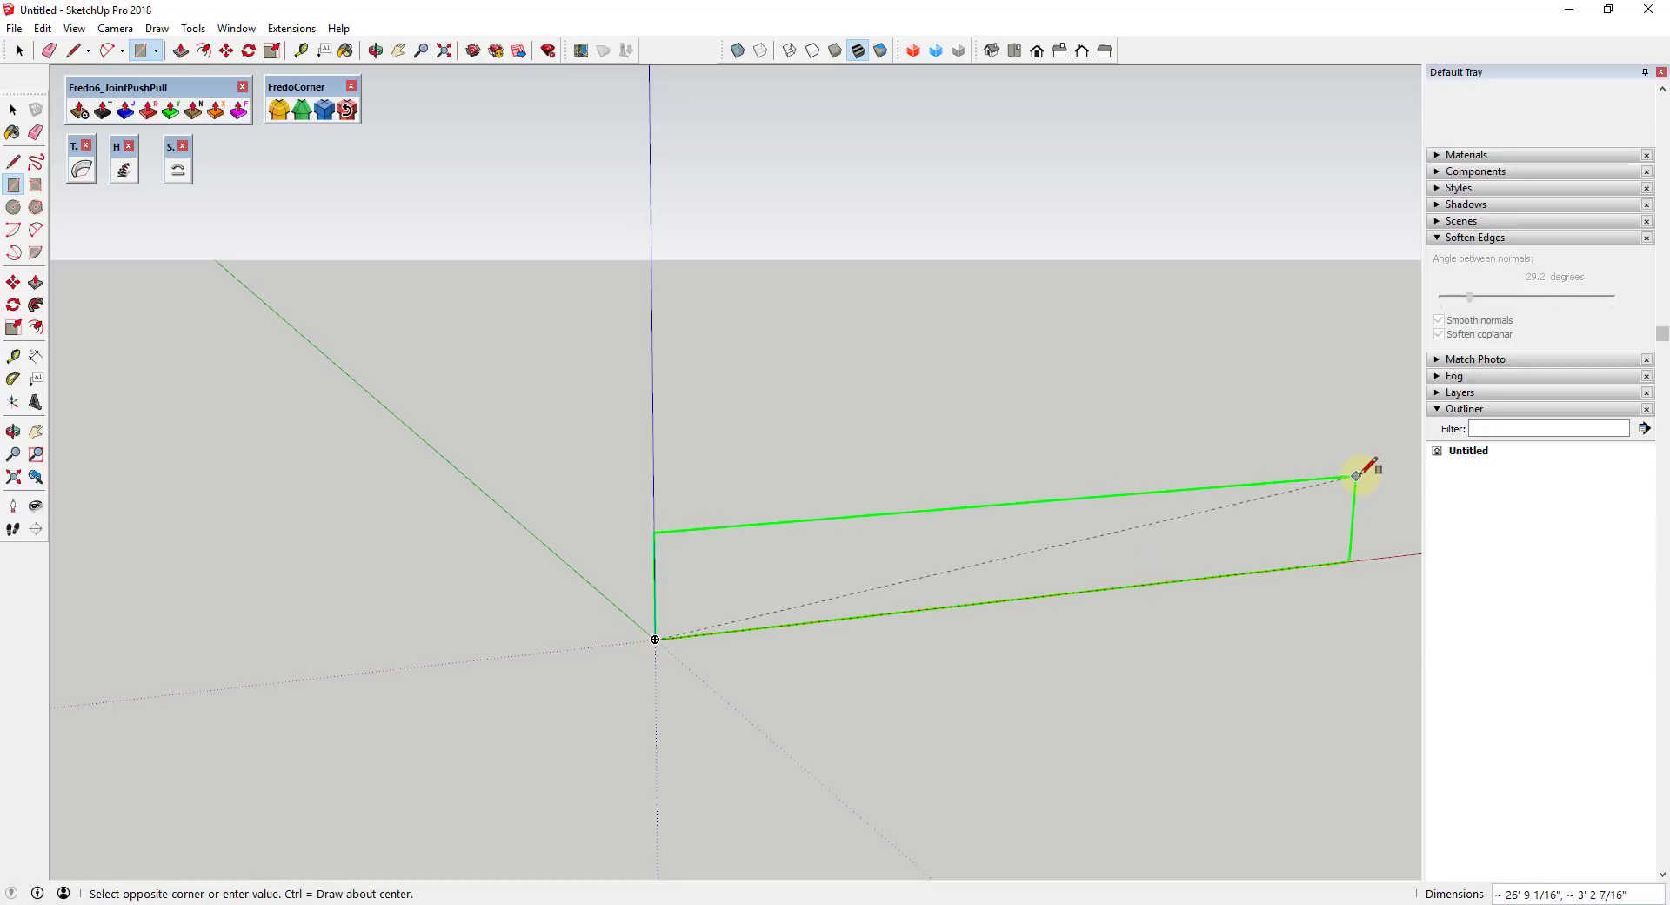
left_click(1371, 474)
key("space")
left_click(867, 543)
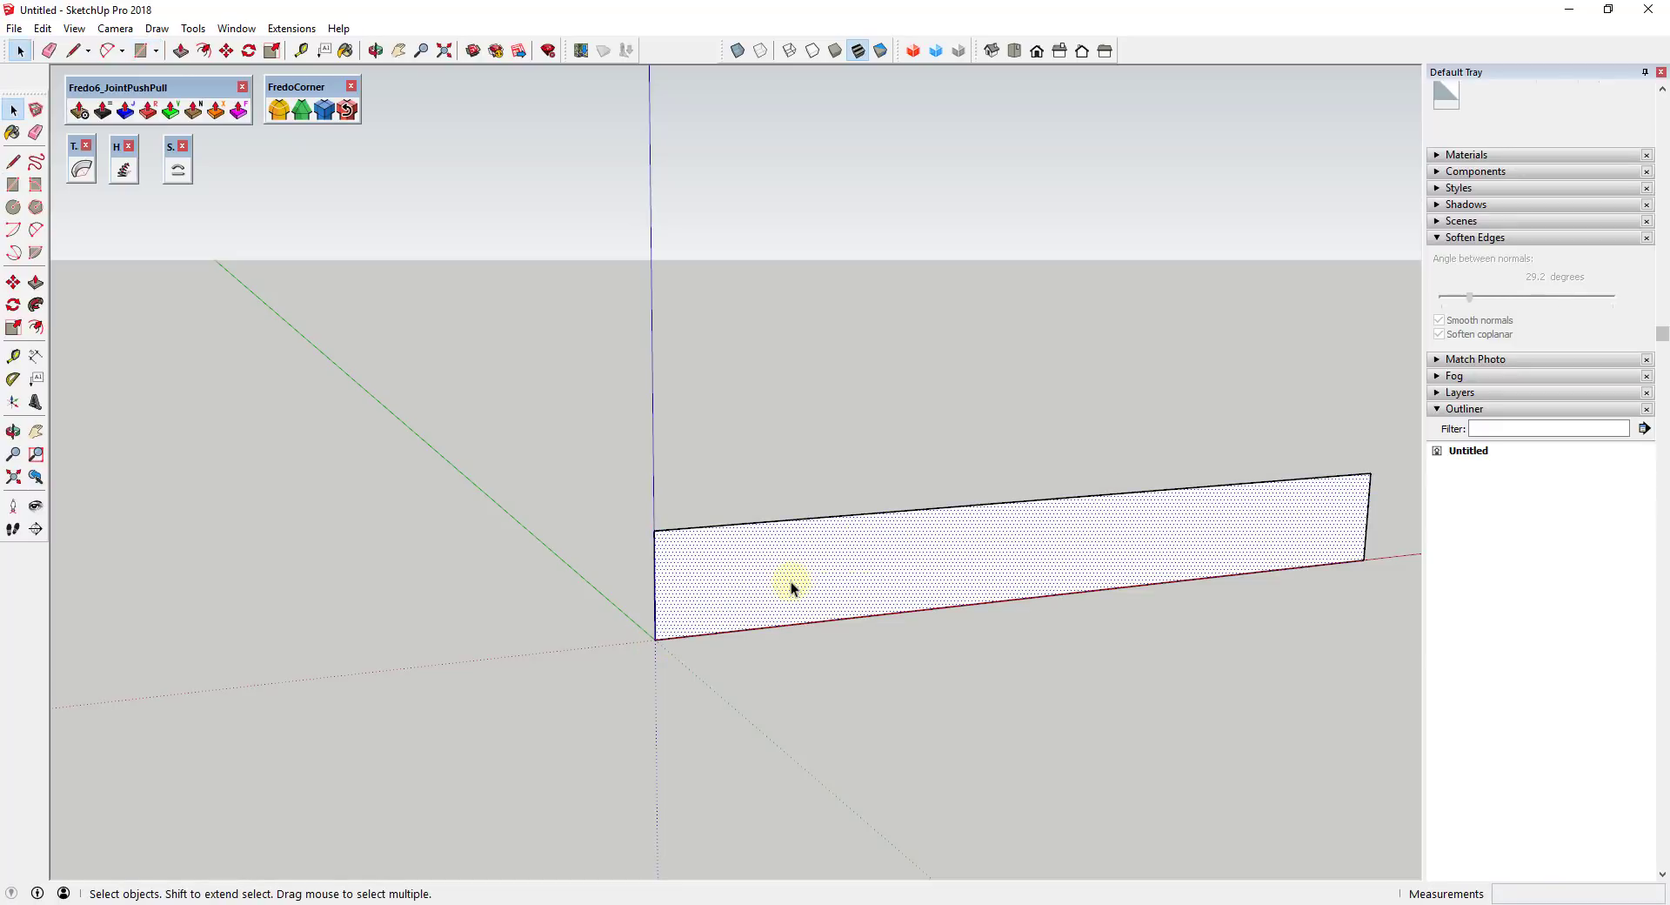
key("r")
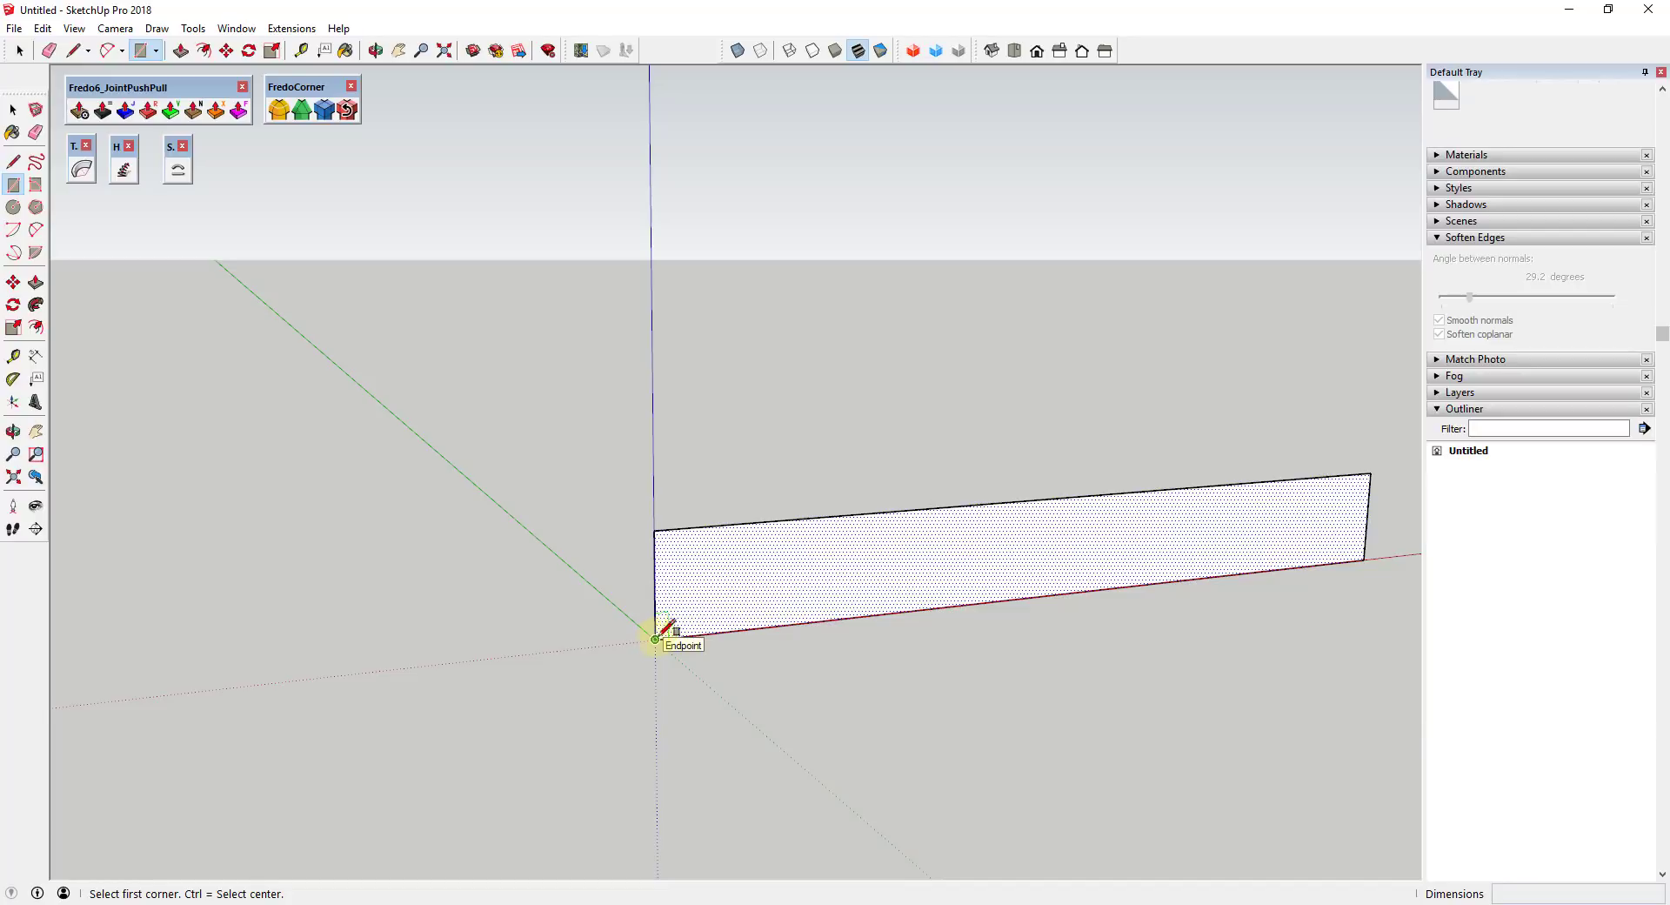
key("space")
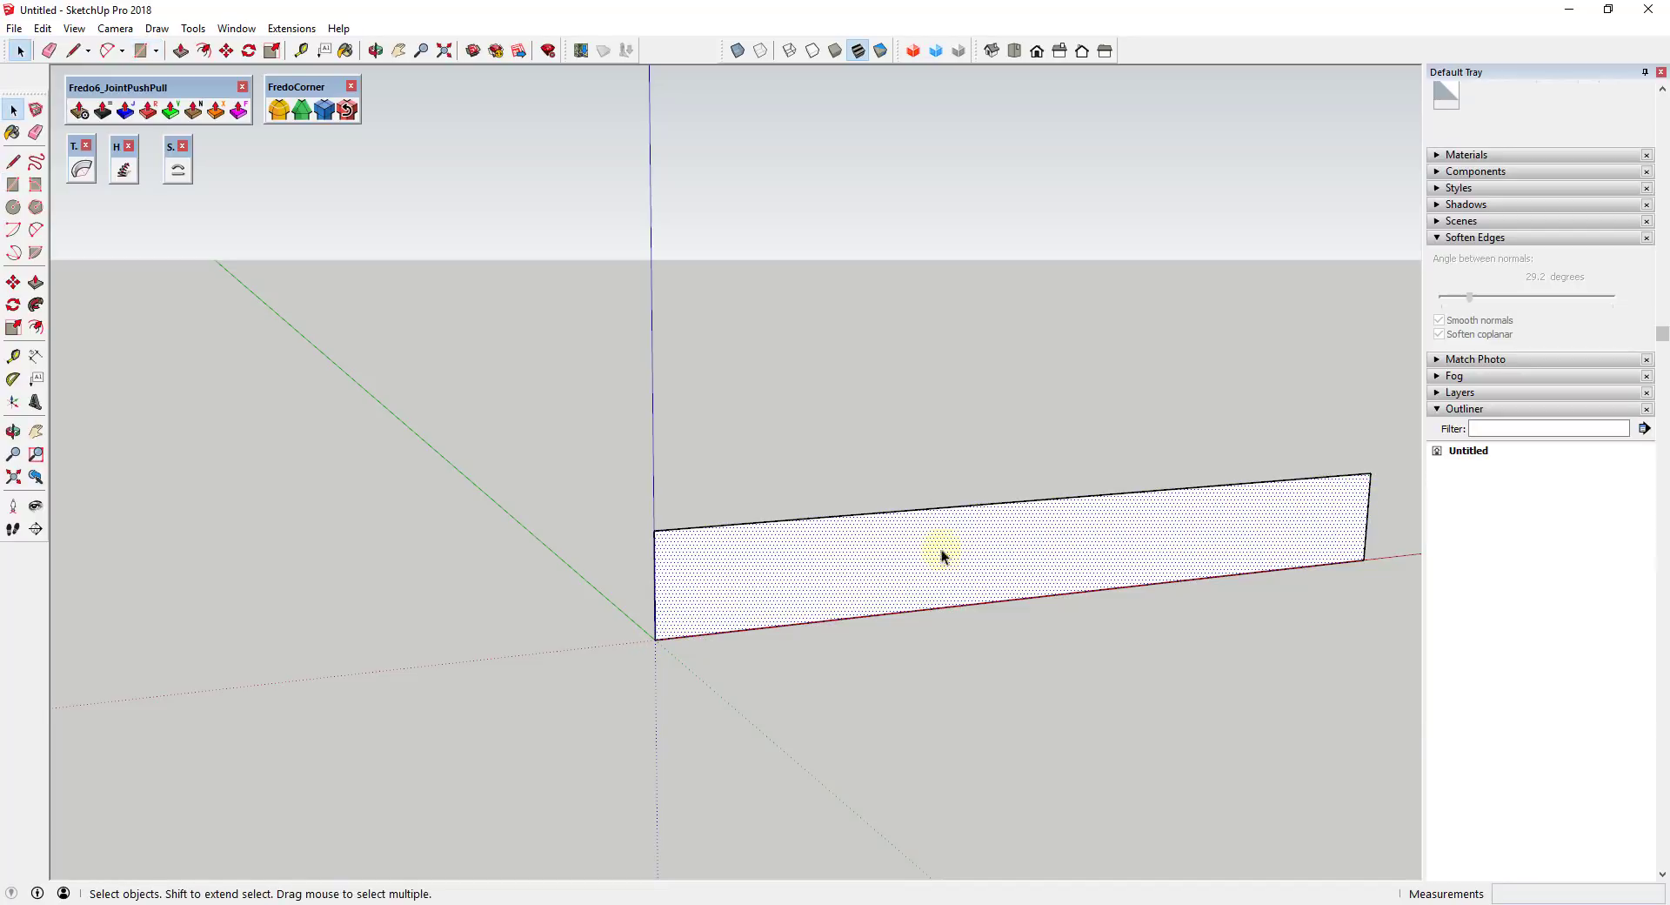
key("r")
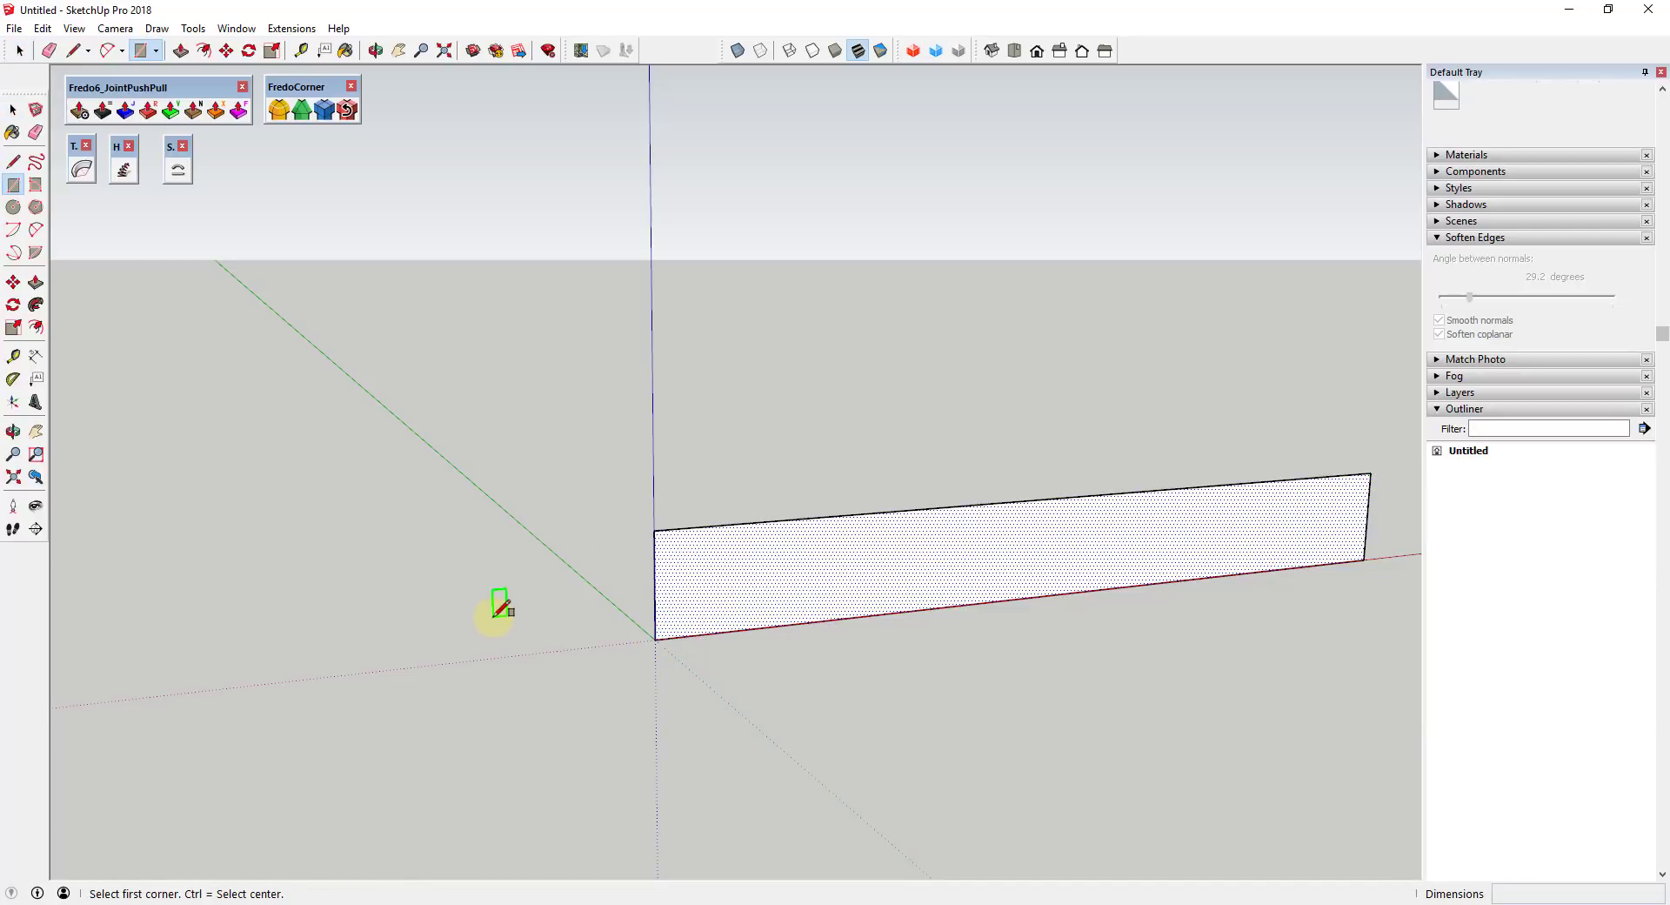
key("Left")
key("space")
Copy the rectangle about 5' 2" along the green axis and reverse the copy's face
middle_click_drag(623, 623, 797, 613)
key("m")
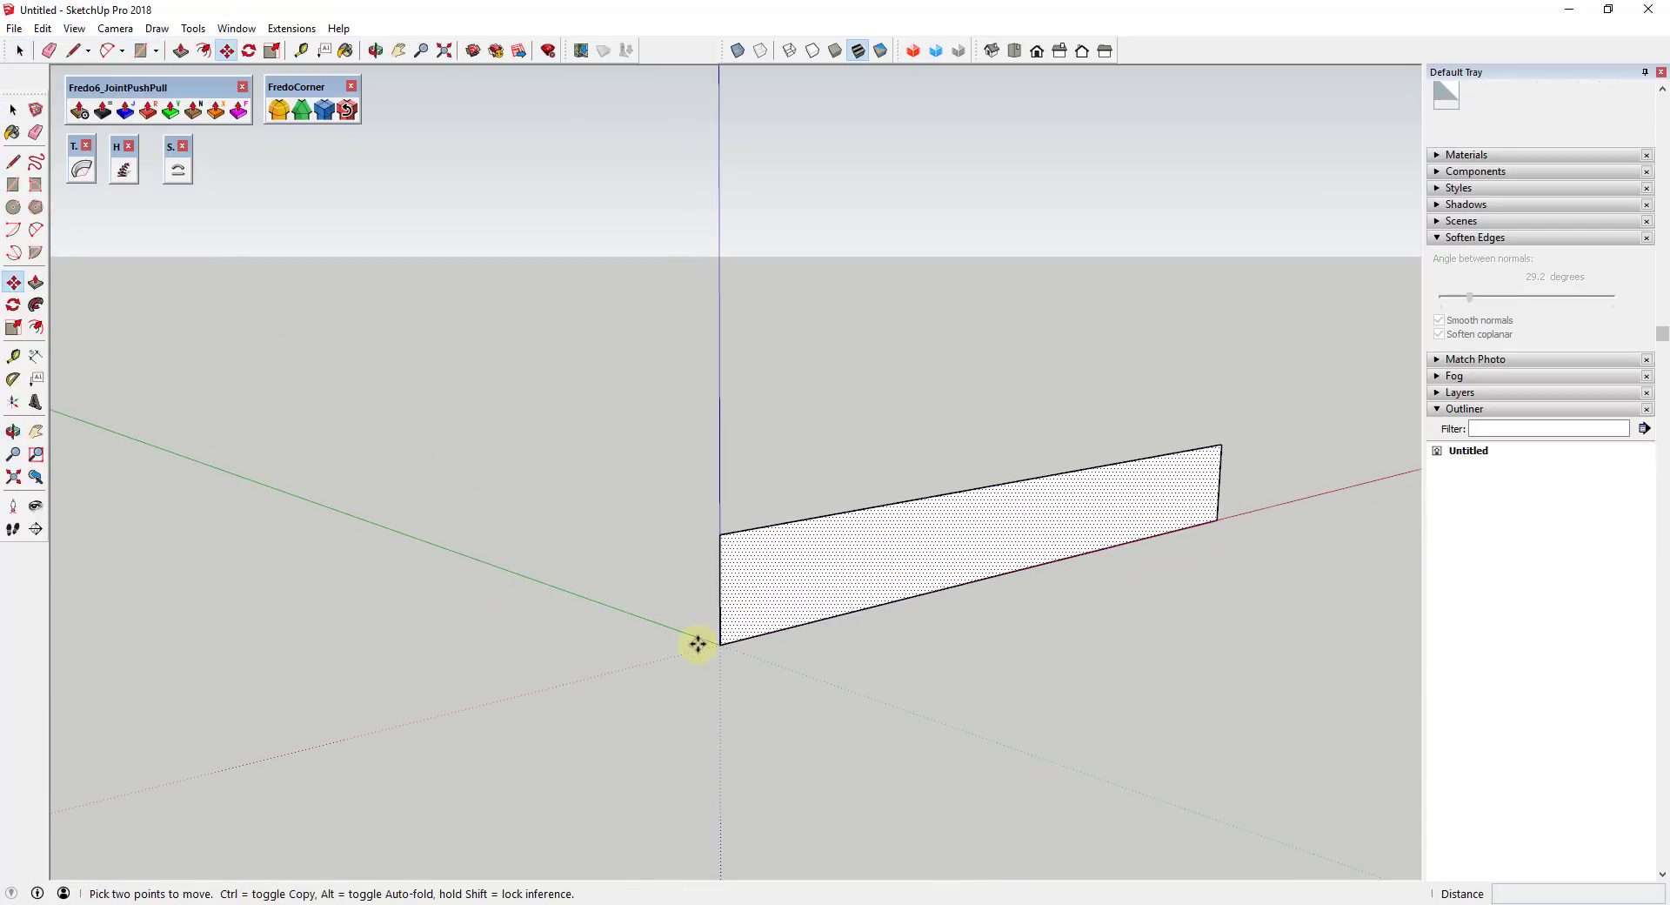
left_click(719, 643)
key("ctrl")
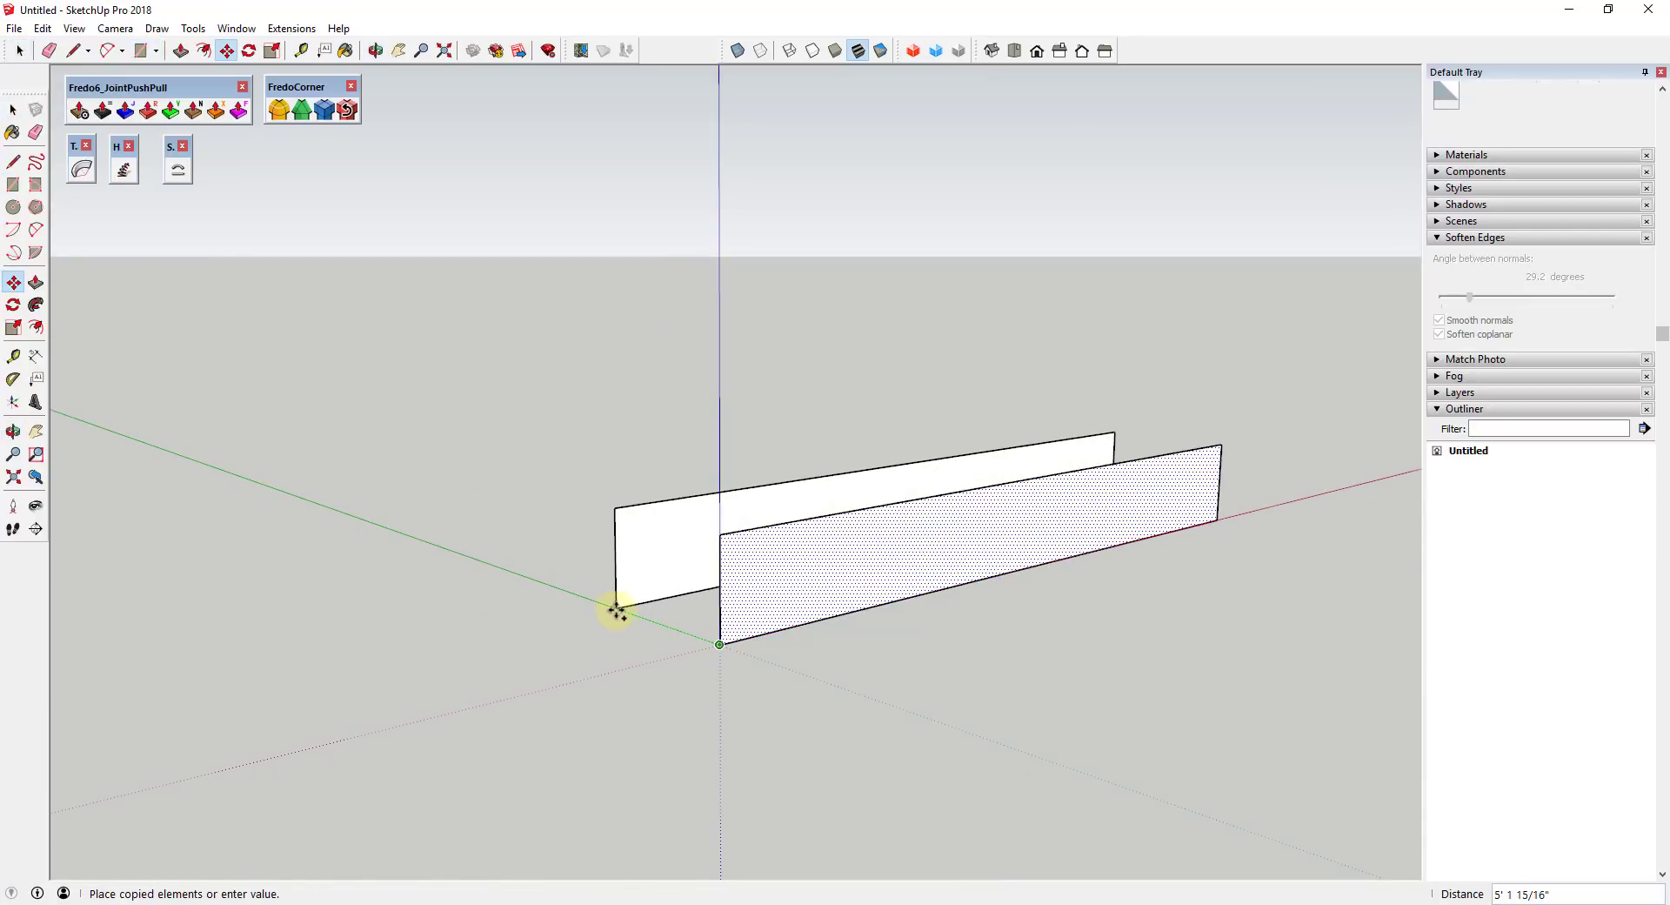
left_click(615, 607)
key("space")
right_click(671, 551)
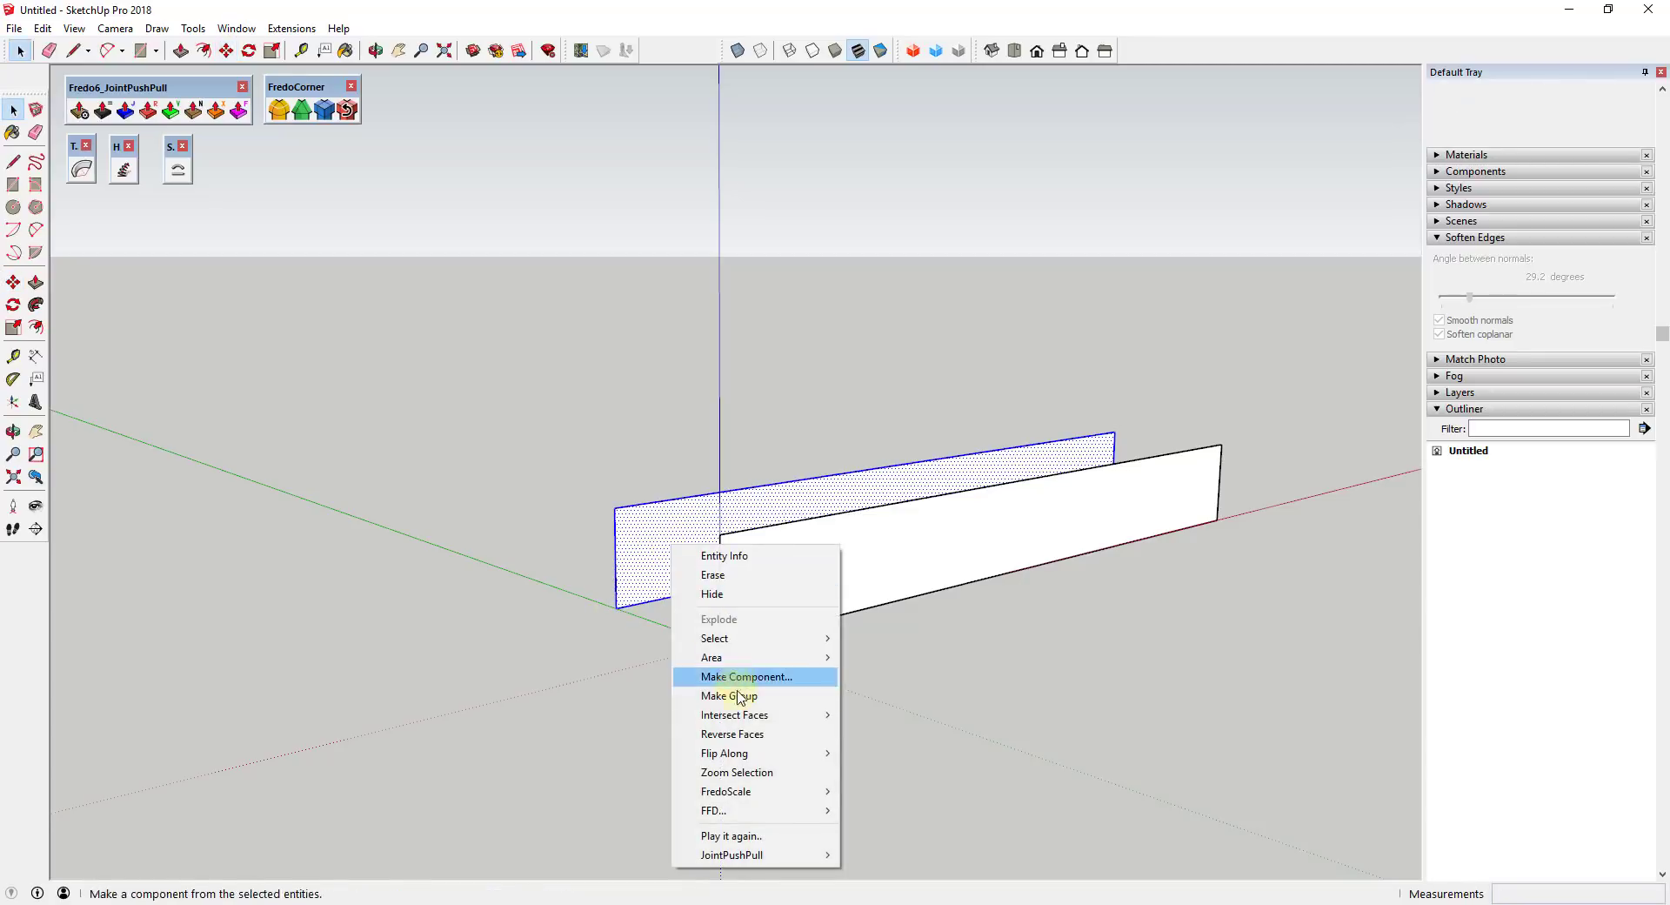
left_click(735, 733)
Draw a rectangle between the upper edges of the two vertical faces to close the channel's top
middle_click_drag(708, 552, 753, 652)
key("r")
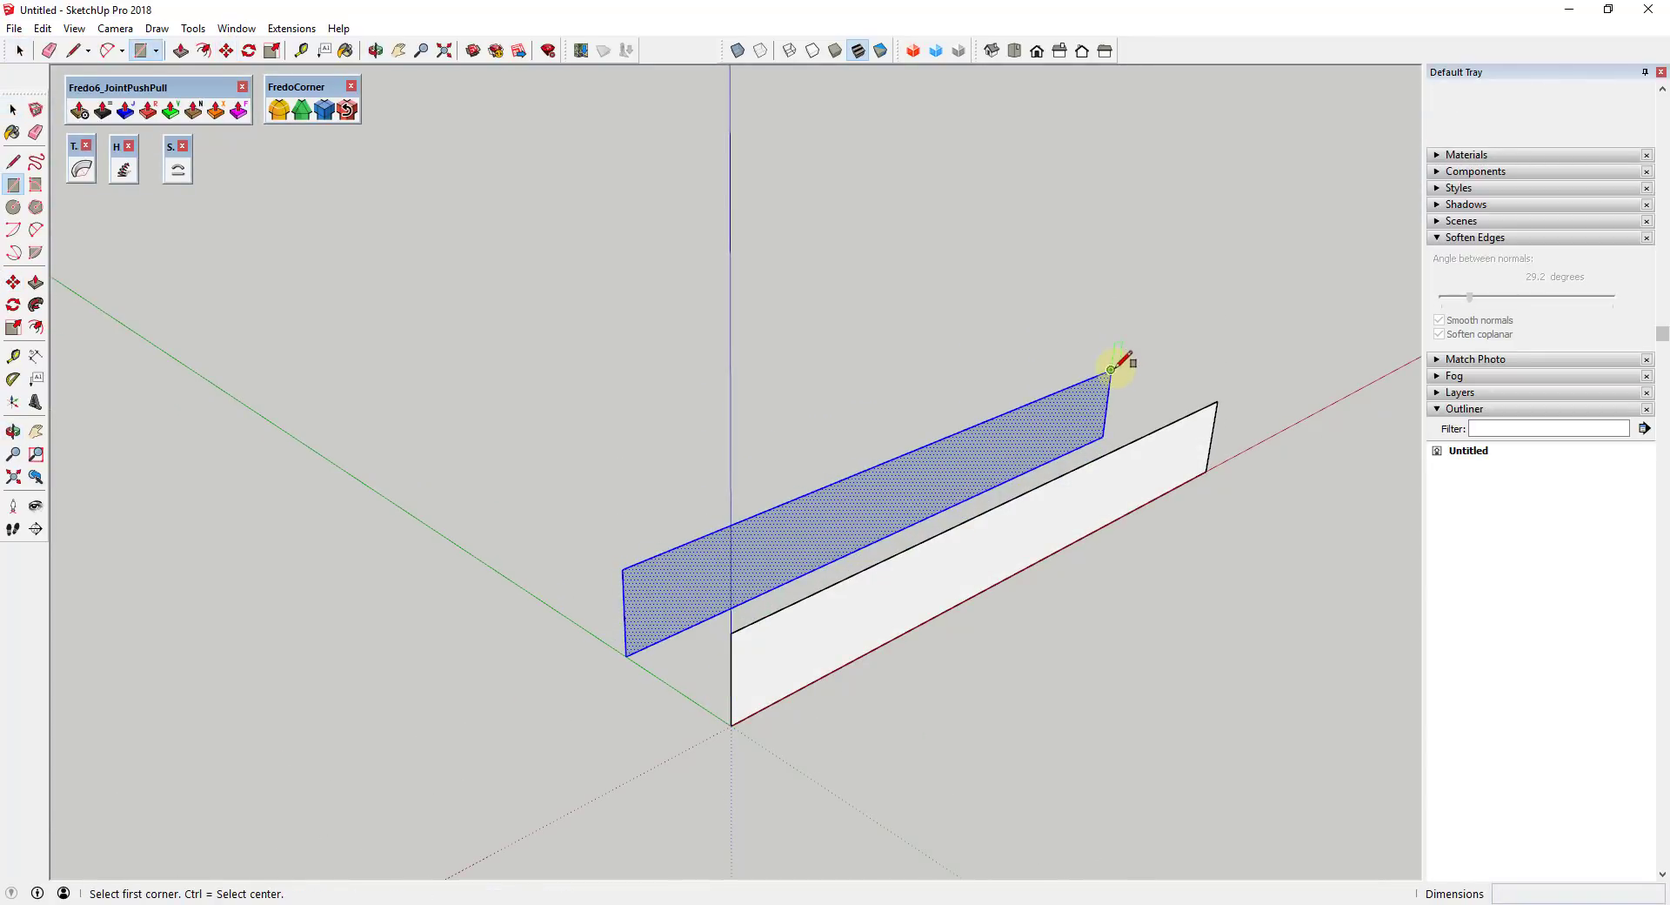
left_click(1111, 370)
left_click(731, 633)
key("space")
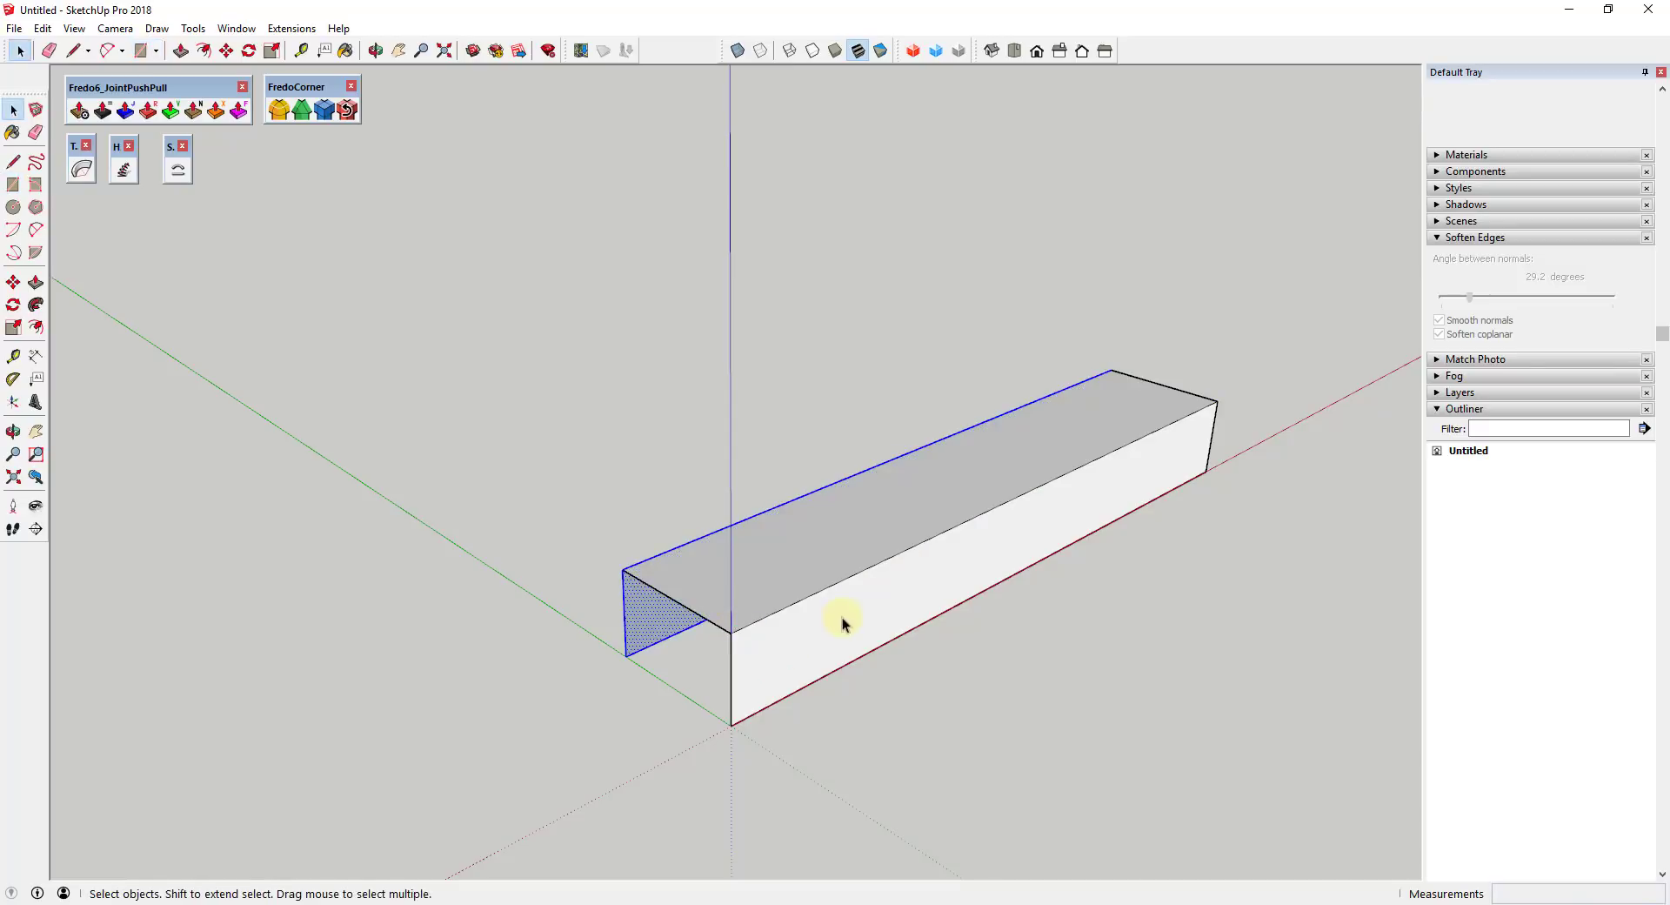
Select the whole channel and preview a FredoCorner Round on its two long upper edges
middle_click_drag(843, 626, 932, 436)
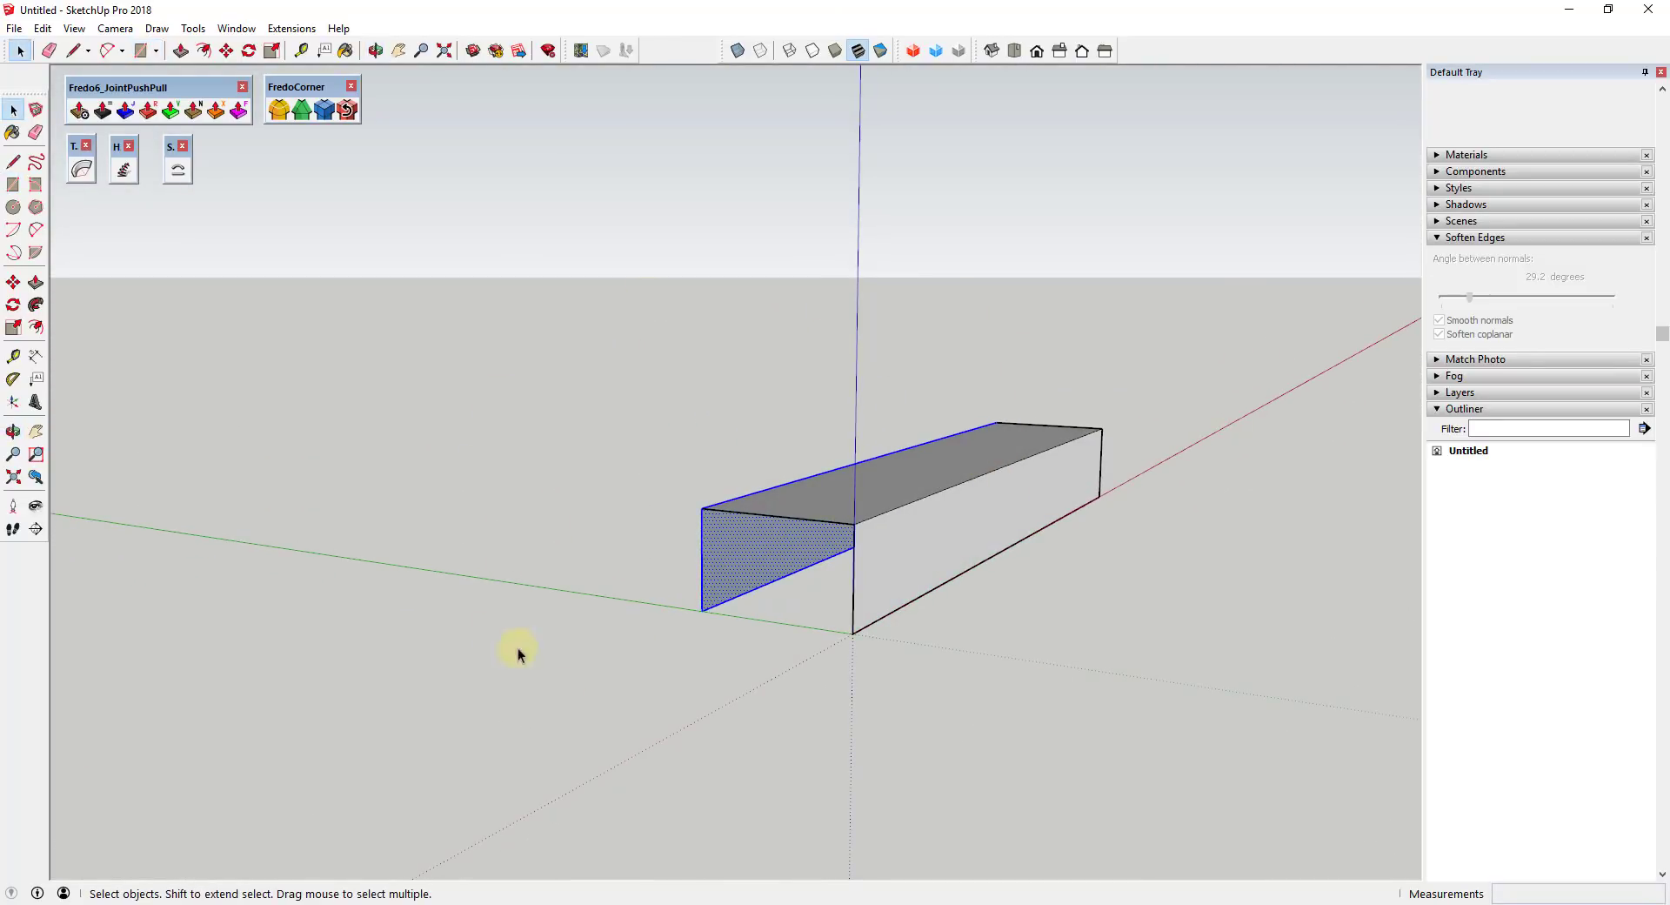
middle_click_drag(1107, 552, 1048, 548)
left_click_drag(658, 374, 1261, 687)
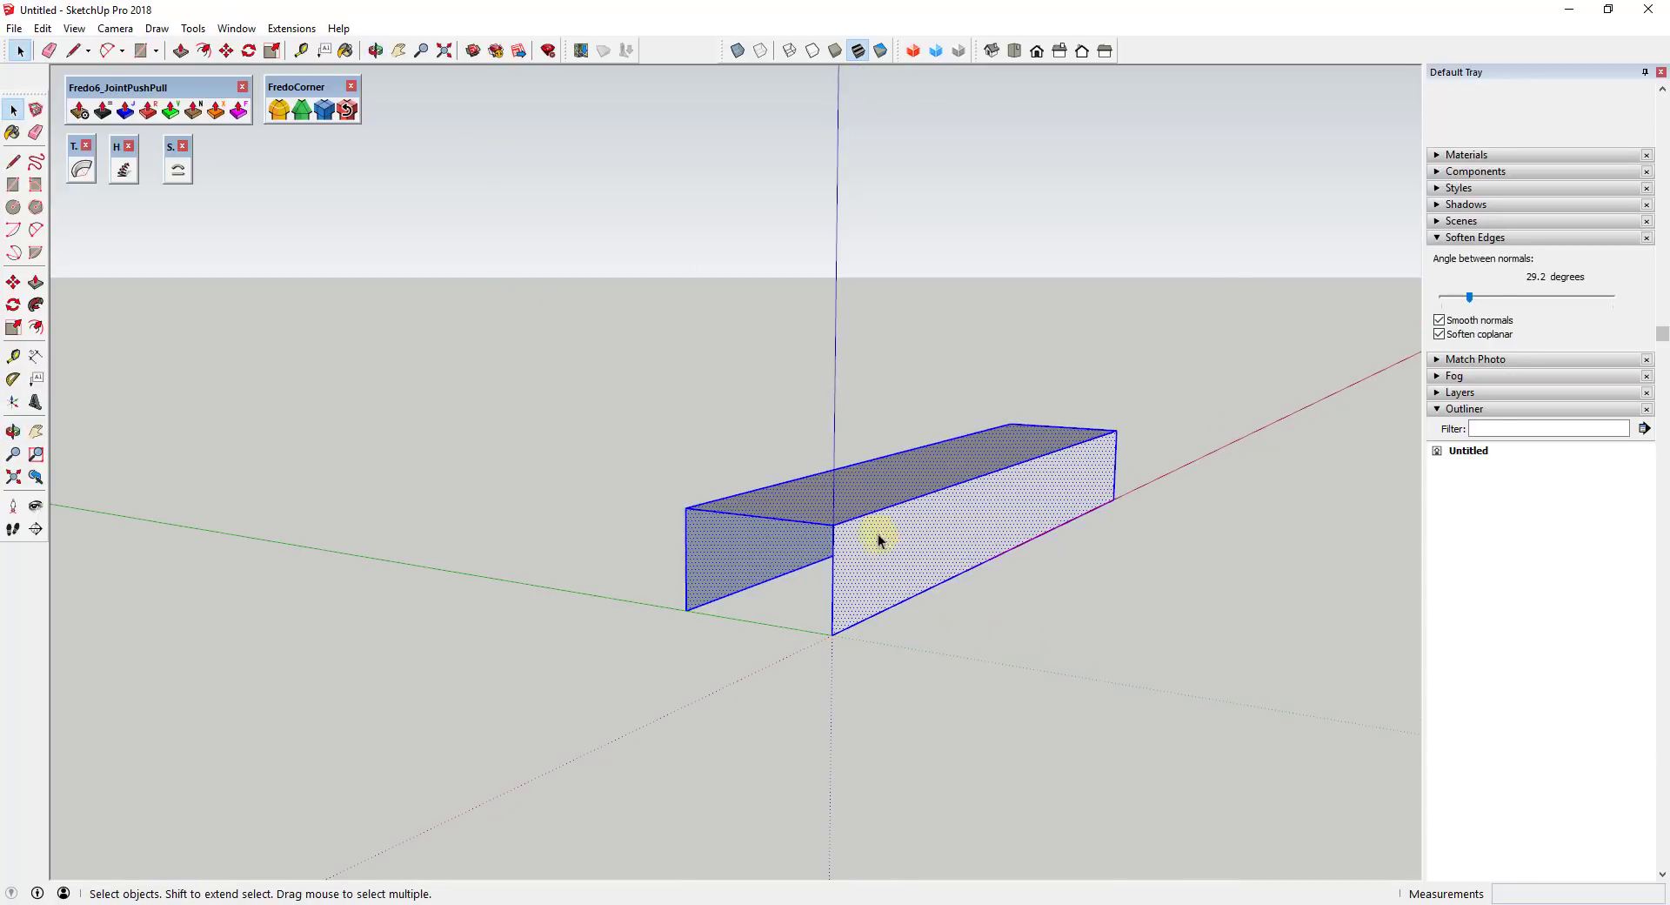
left_click_drag(507, 329, 1276, 718)
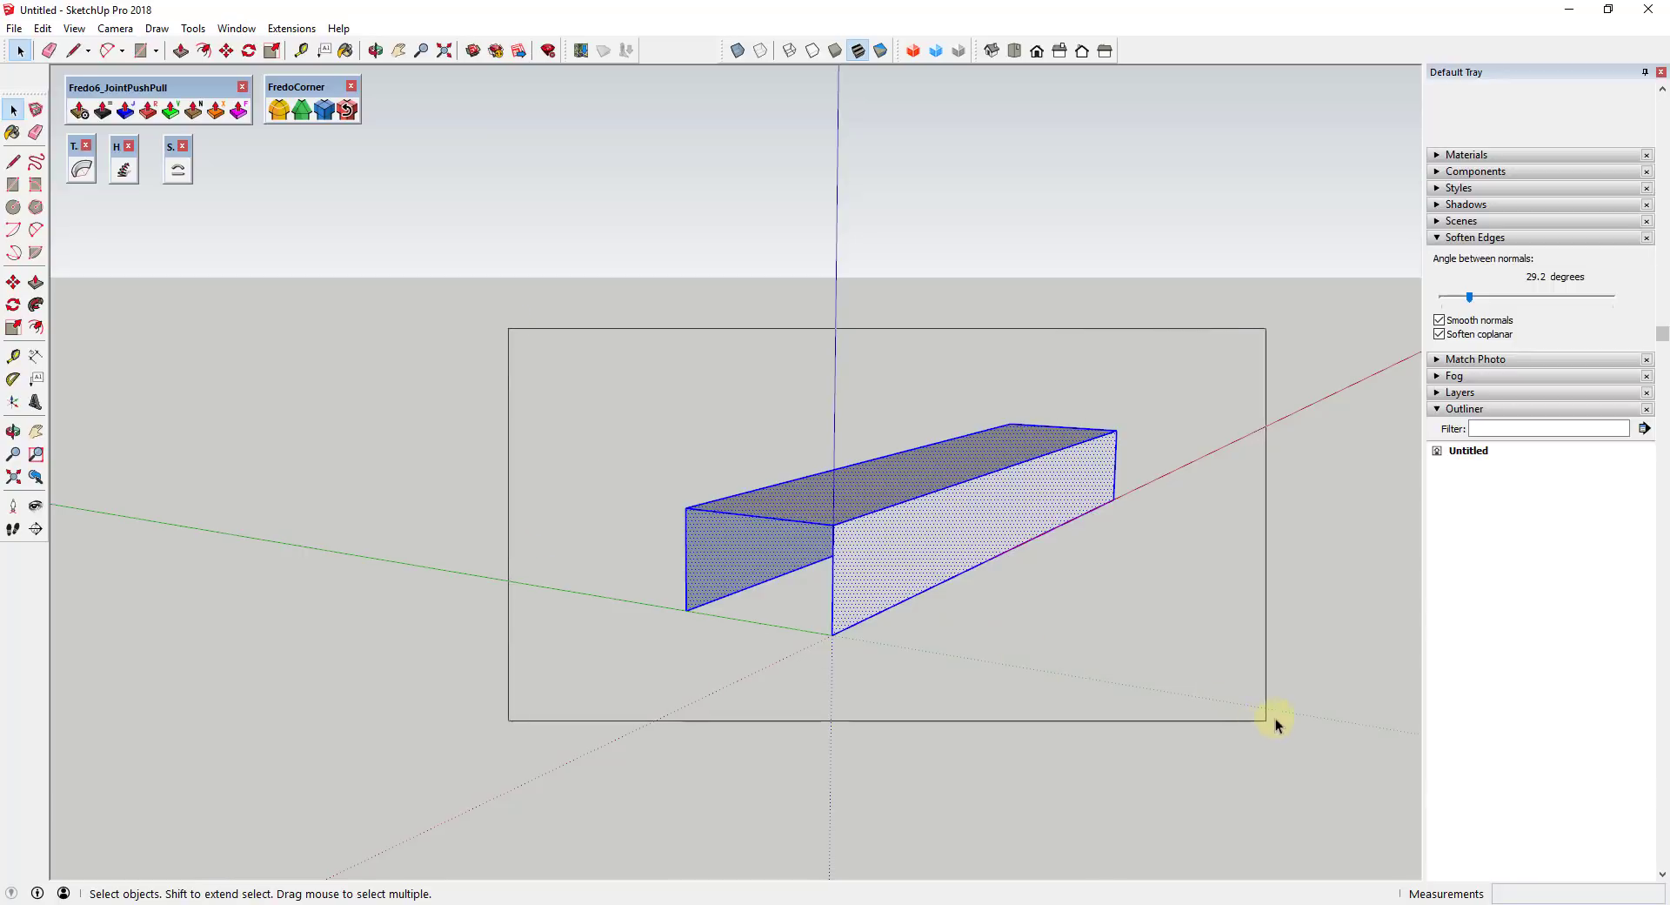
left_click(279, 111)
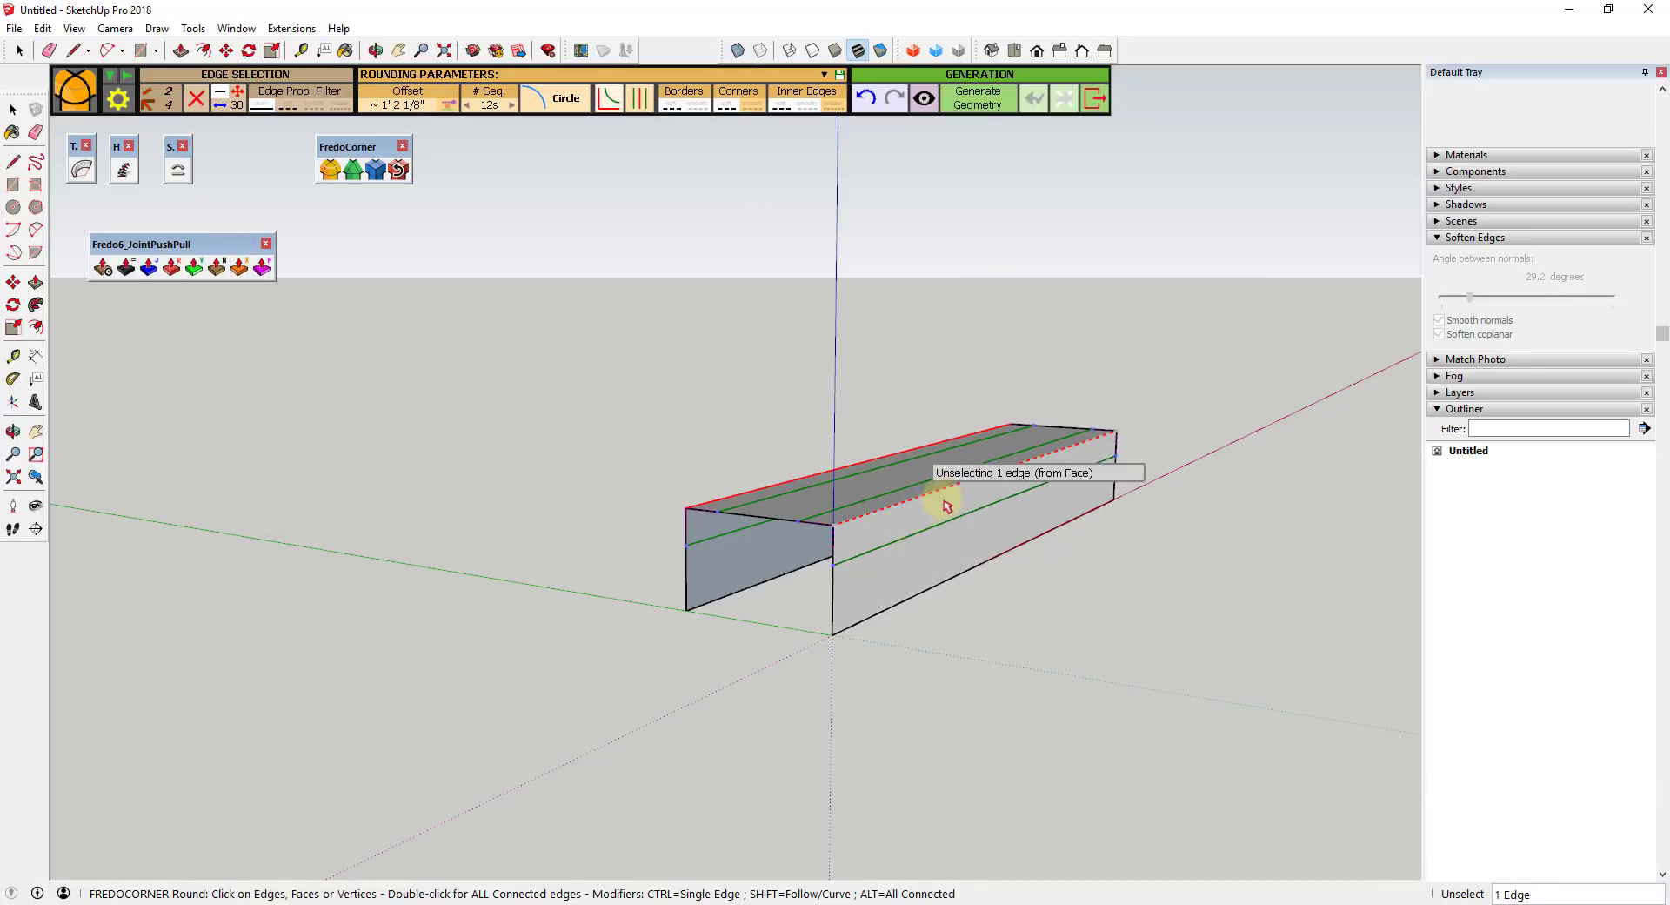
left_click(923, 101)
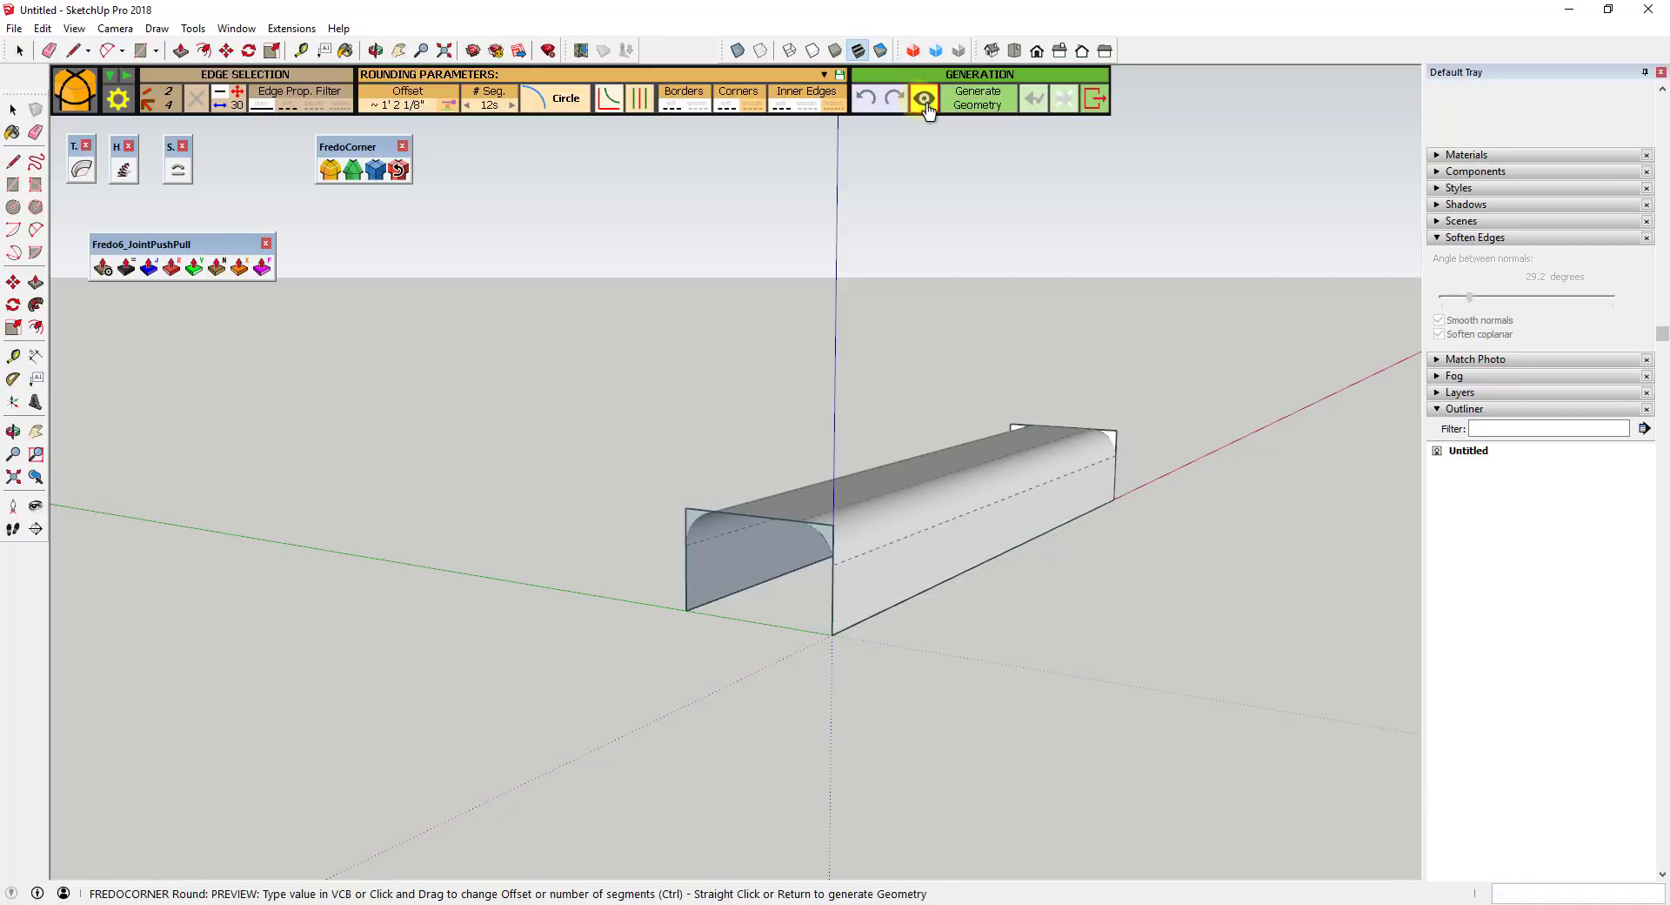
mouse_move(1173, 487)
left_mouse_down()
mouse_move(1178, 531)
mouse_move(1194, 431)
mouse_move(1187, 511)
left_mouse_up()
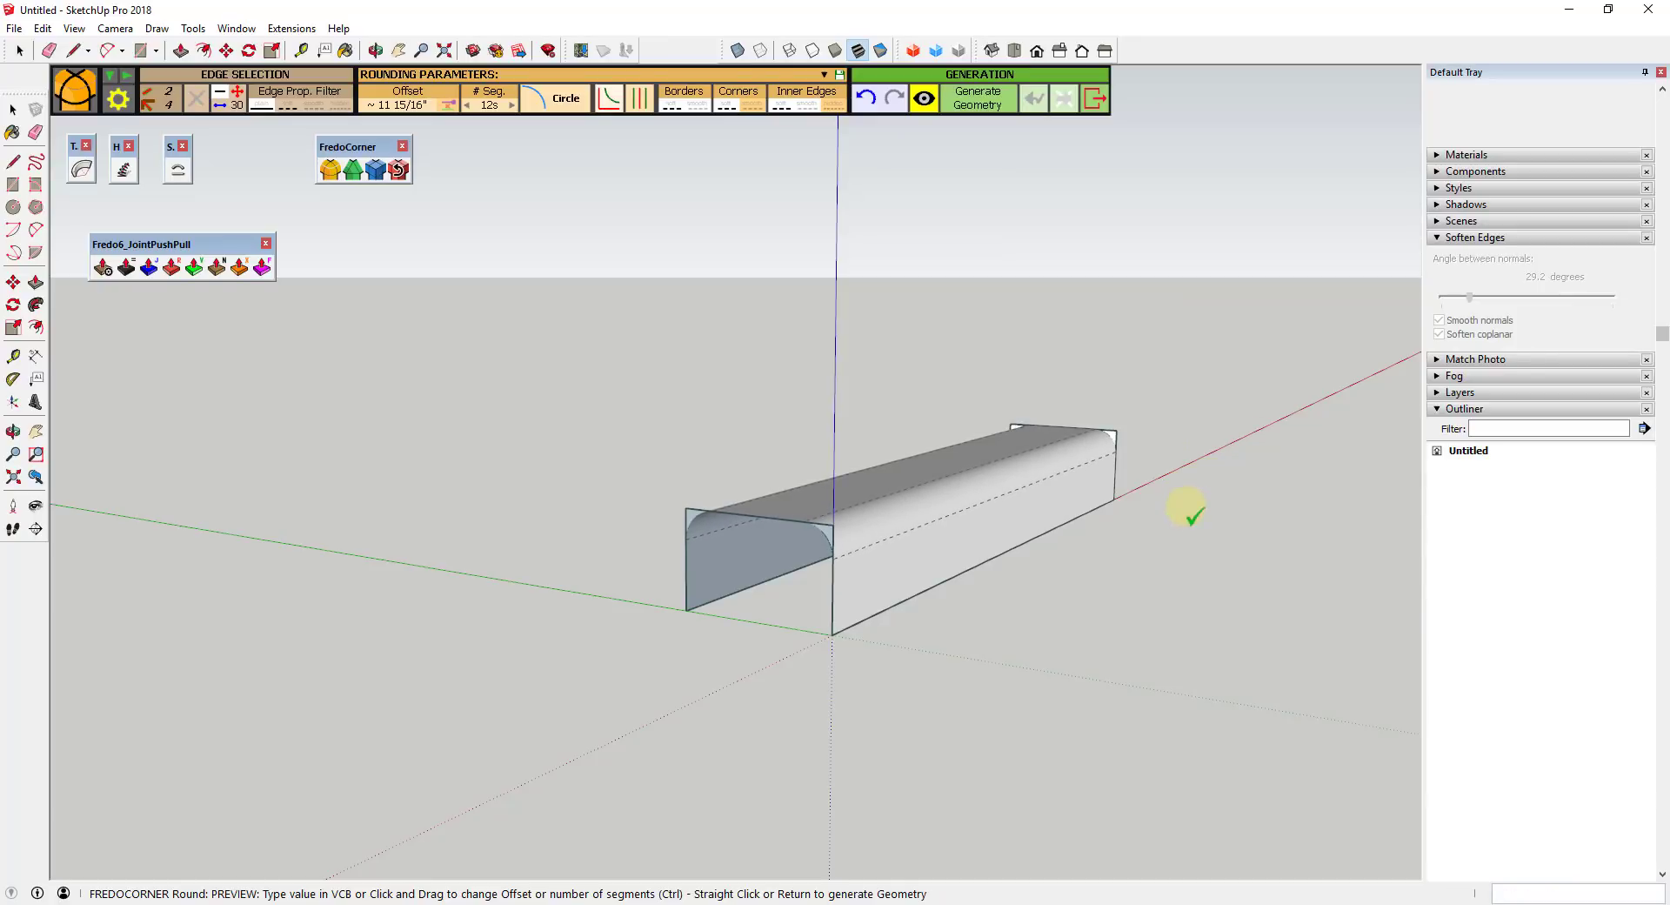
Set the rounding offset to 1' and generate the rounded geometry on the channel's long upper edges
left_click(404, 106)
type("1'")
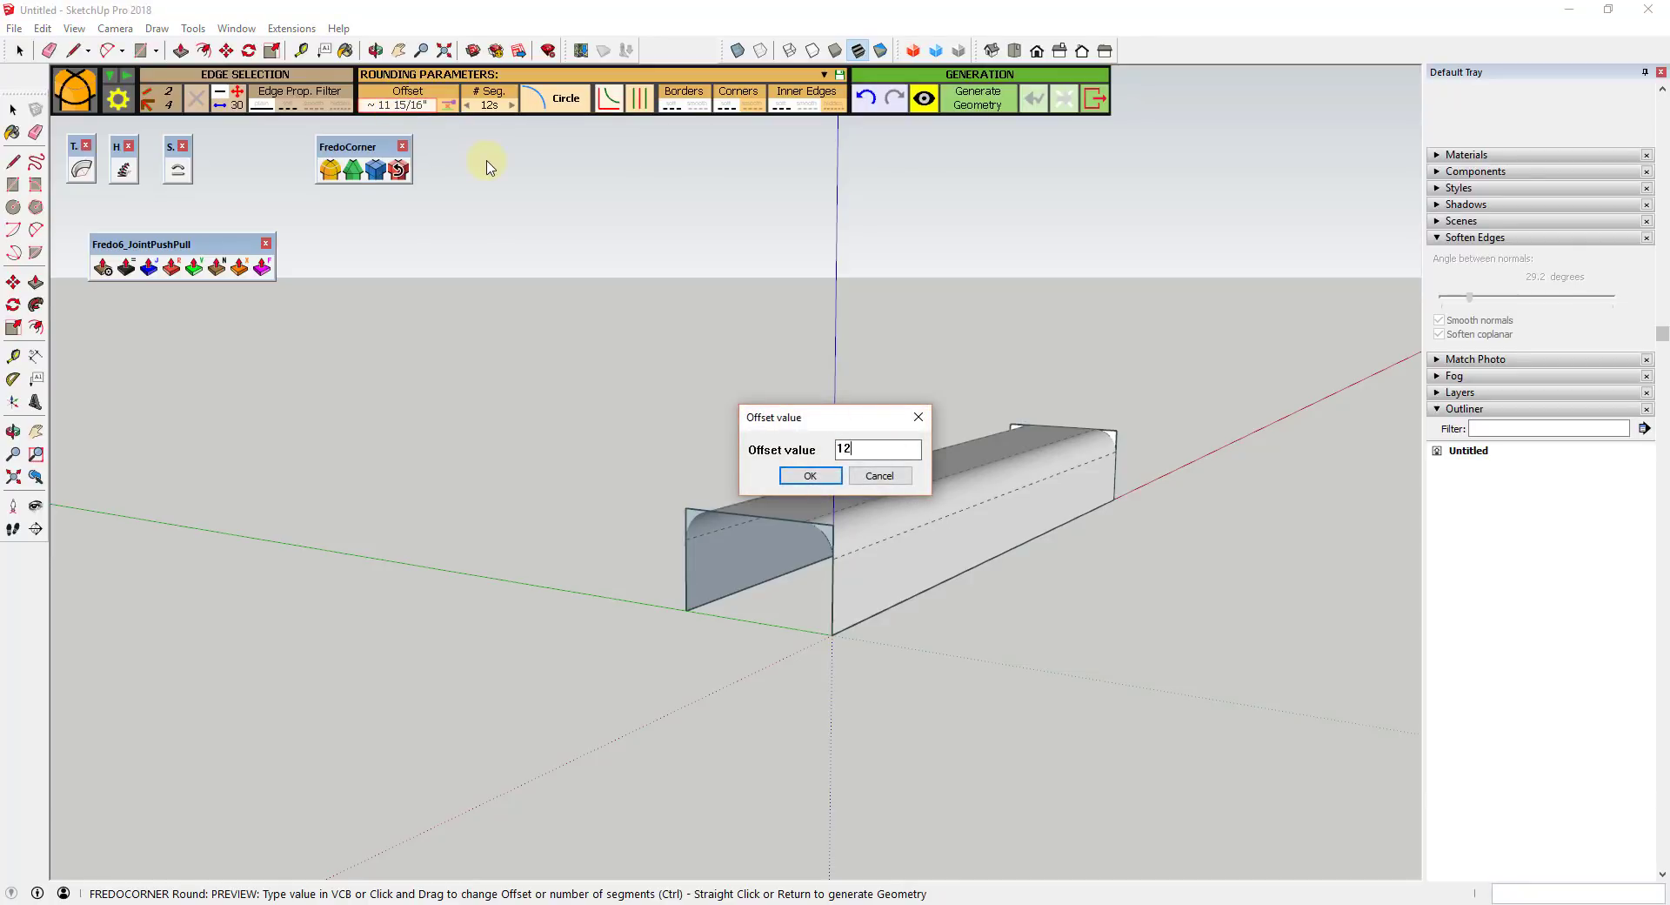
key("Return")
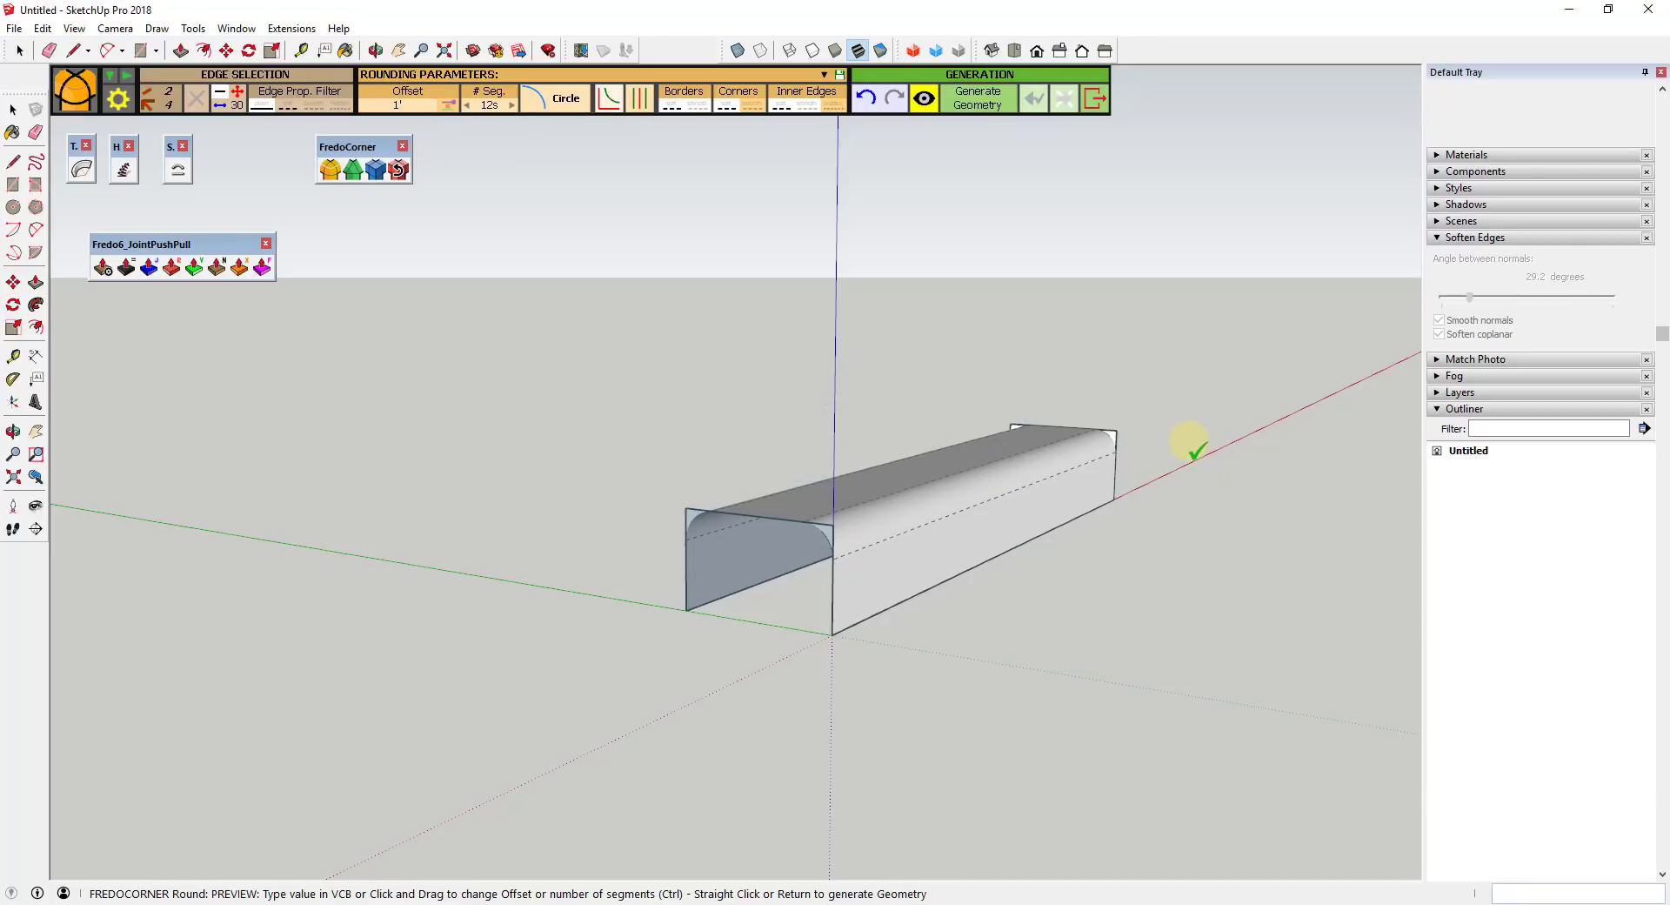
left_click(1186, 441)
scroll(885, 524, "up", 2)
middle_click_drag(885, 524, 809, 522)
left_click(816, 506)
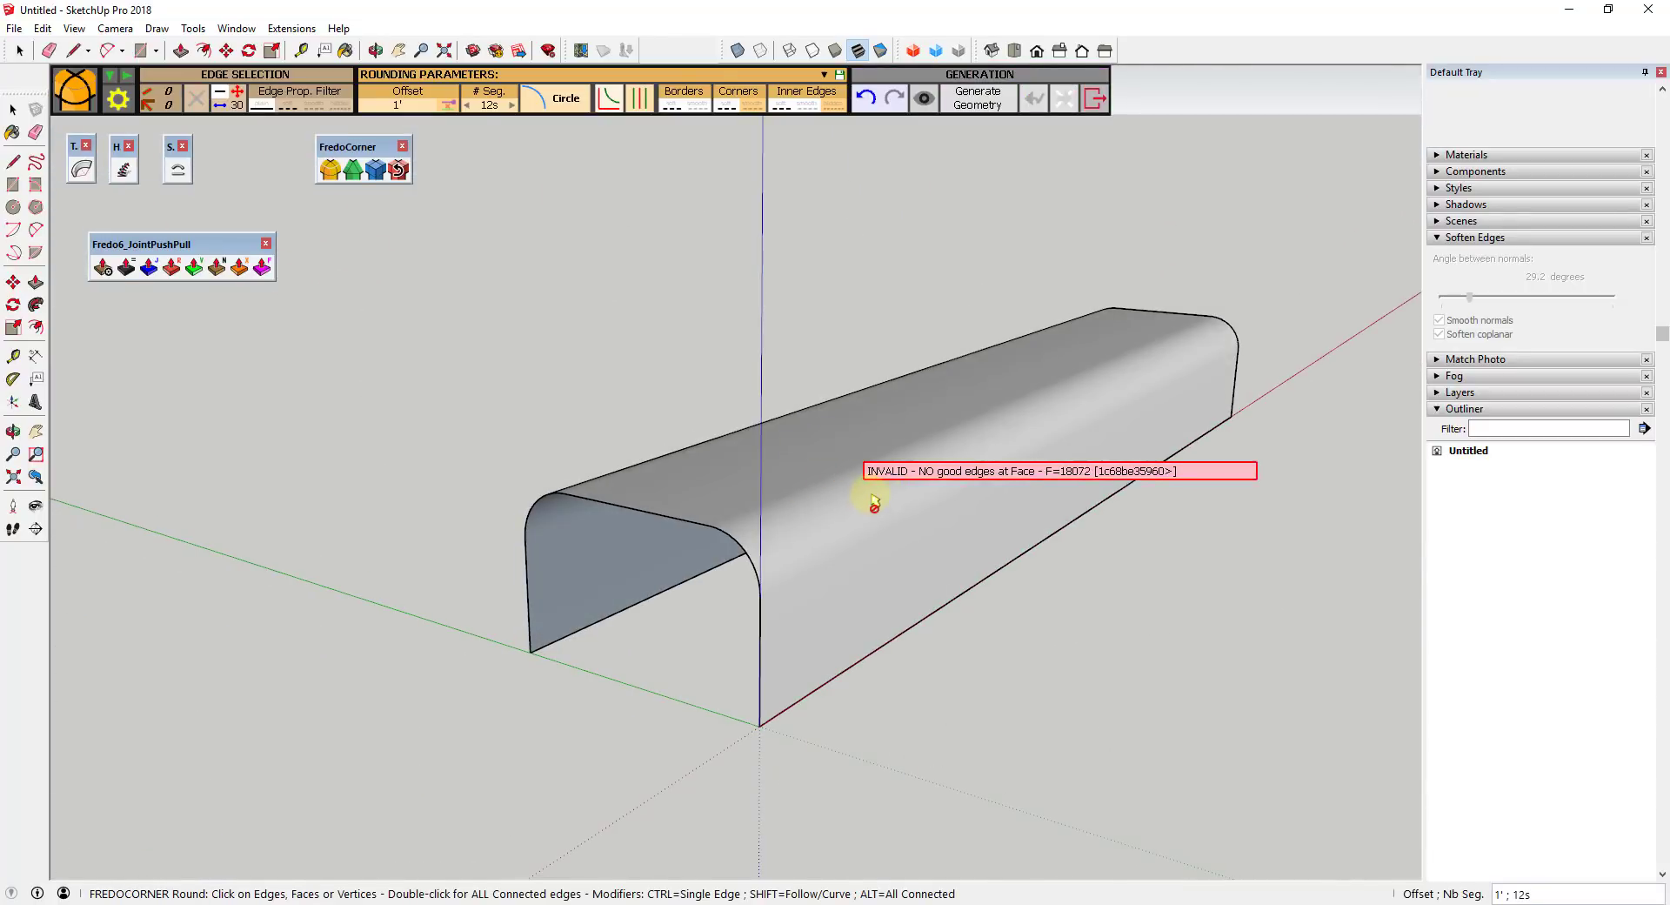
key("space")
Move the Fredo6_JointPushPull toolbar back above the small single-icon plugin toolbars
middle_click_drag(1229, 529, 802, 505)
triple_click(802, 505)
scroll(802, 504, "down", 4)
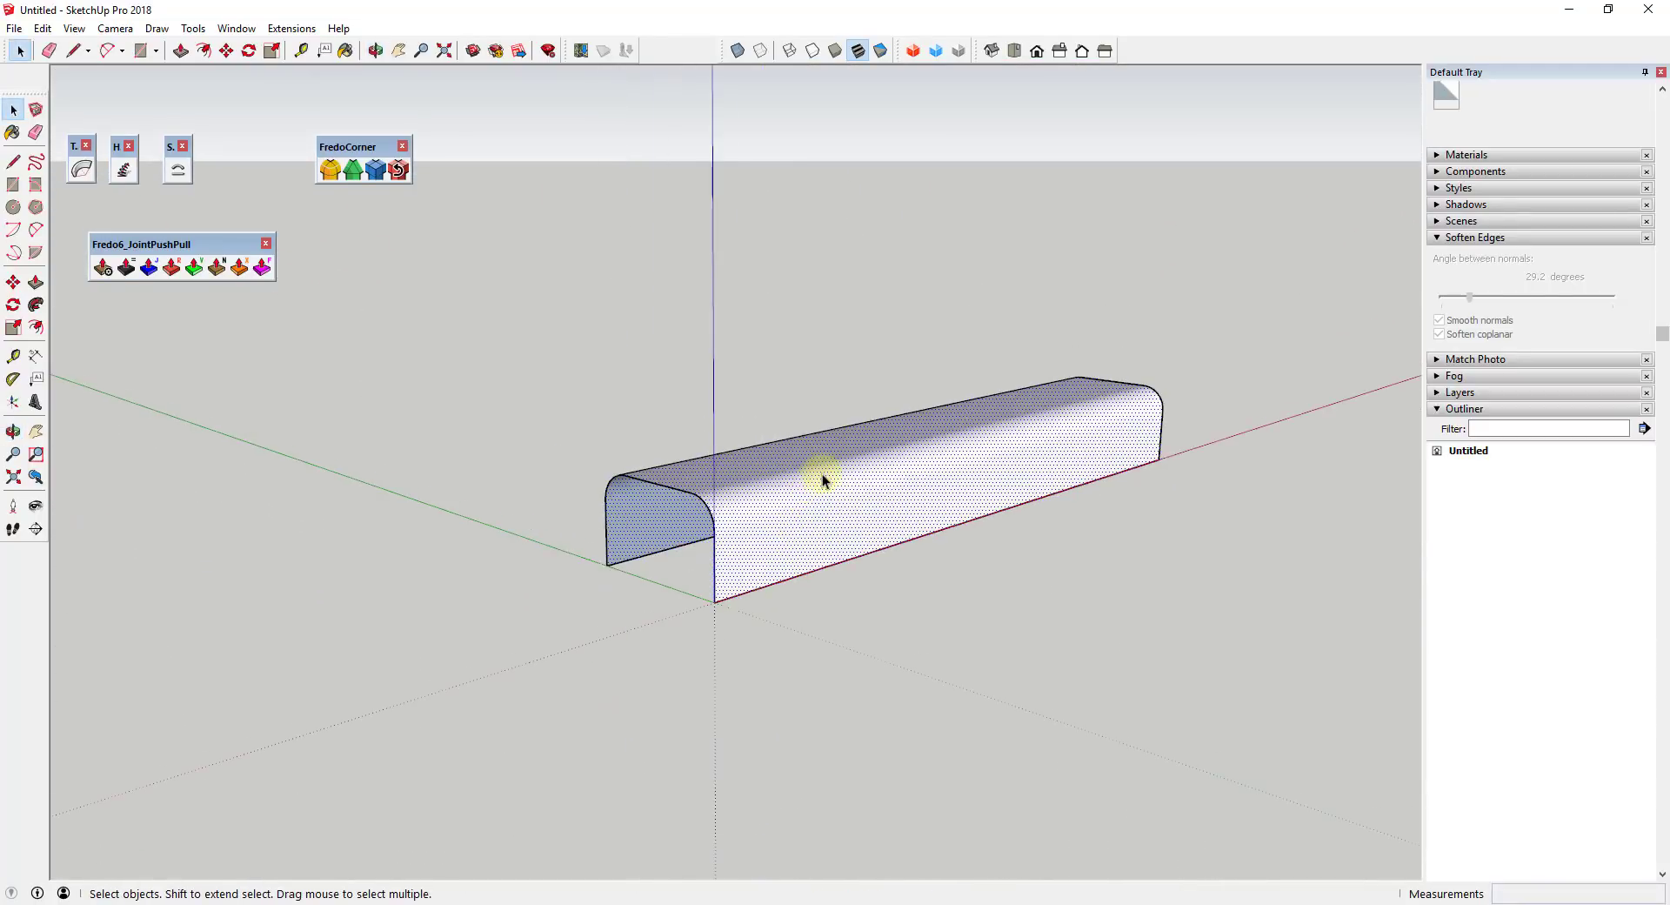
left_click_drag(148, 244, 125, 83)
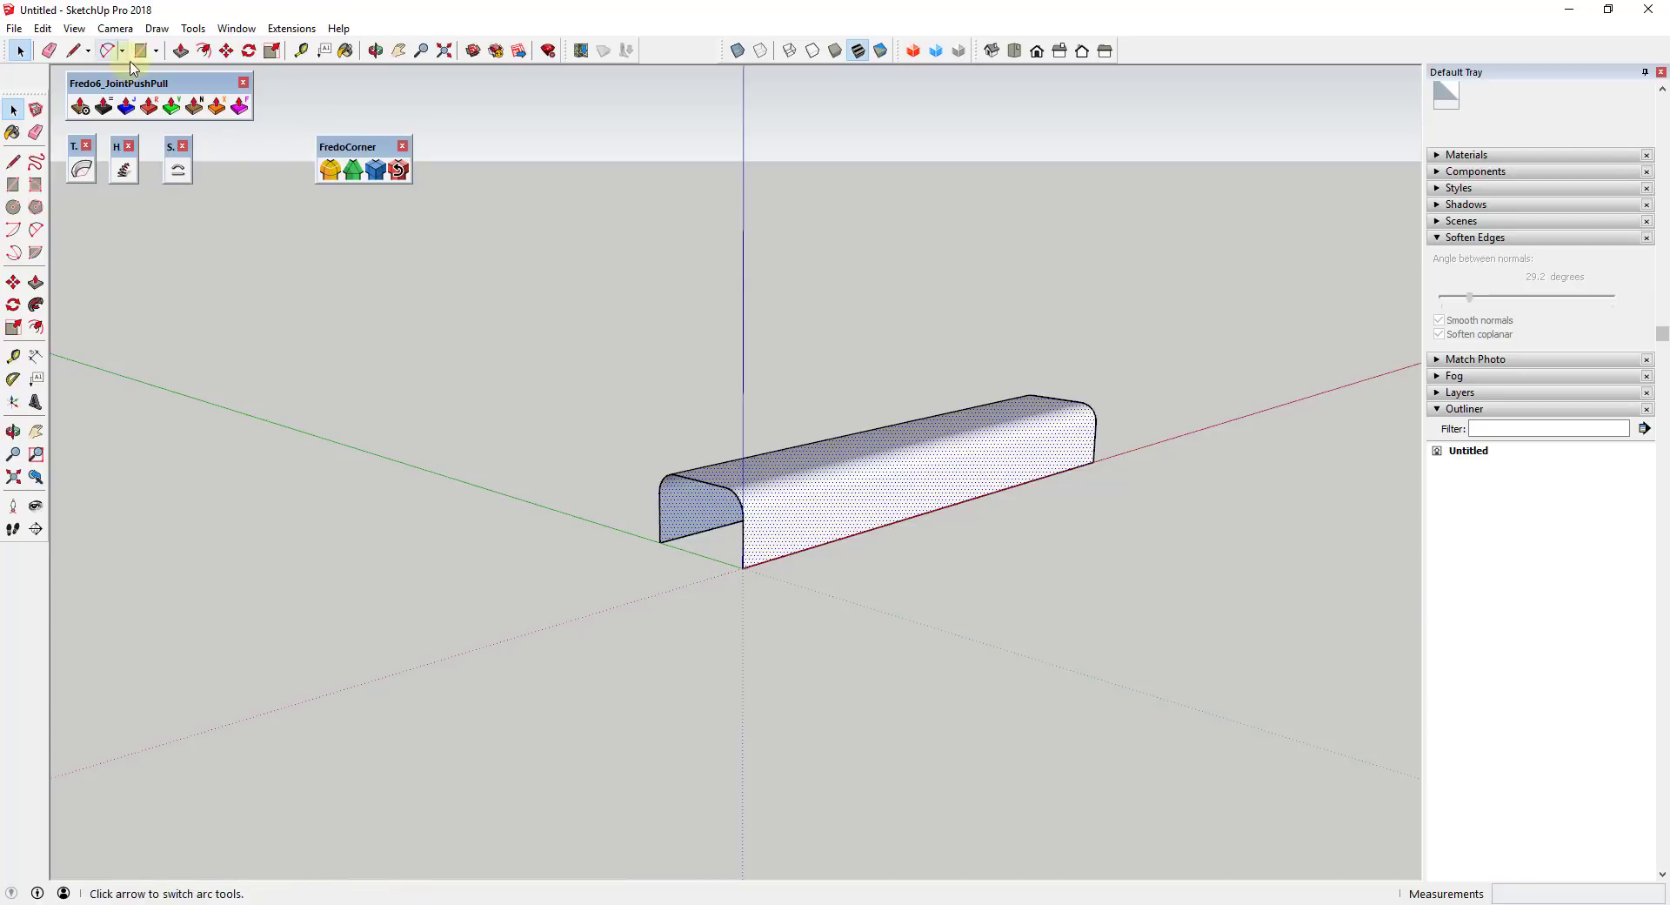
Copy the profile edges at the channel's origin end along the red axis to its far end
middle_click_drag(1018, 511, 670, 514)
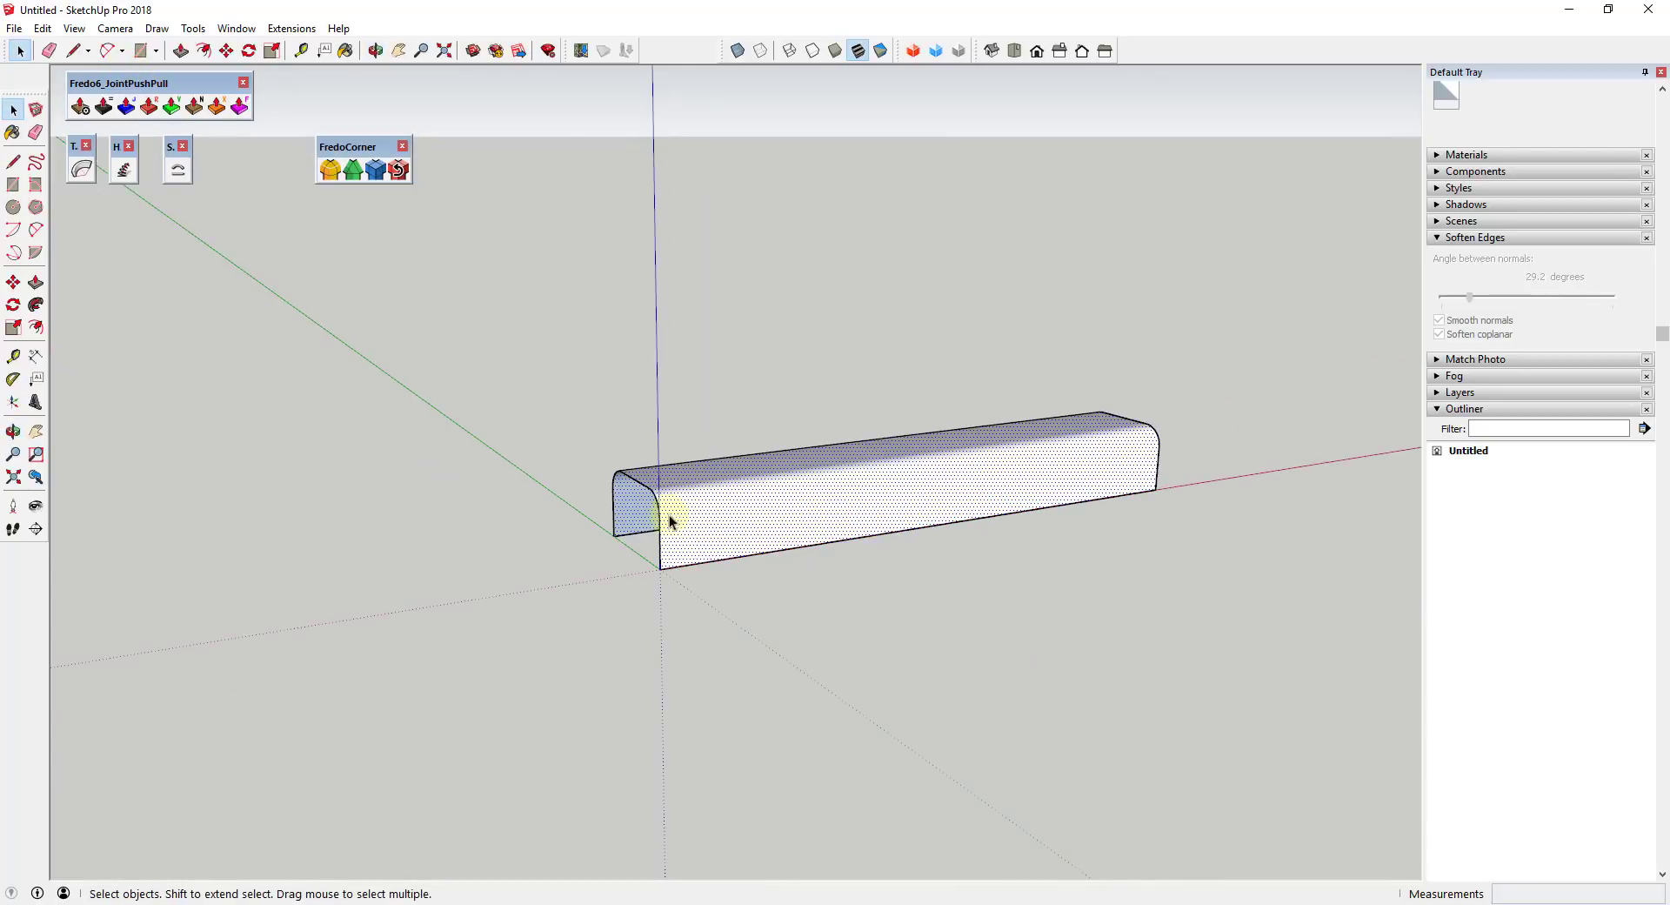
left_click_drag(523, 405, 702, 694)
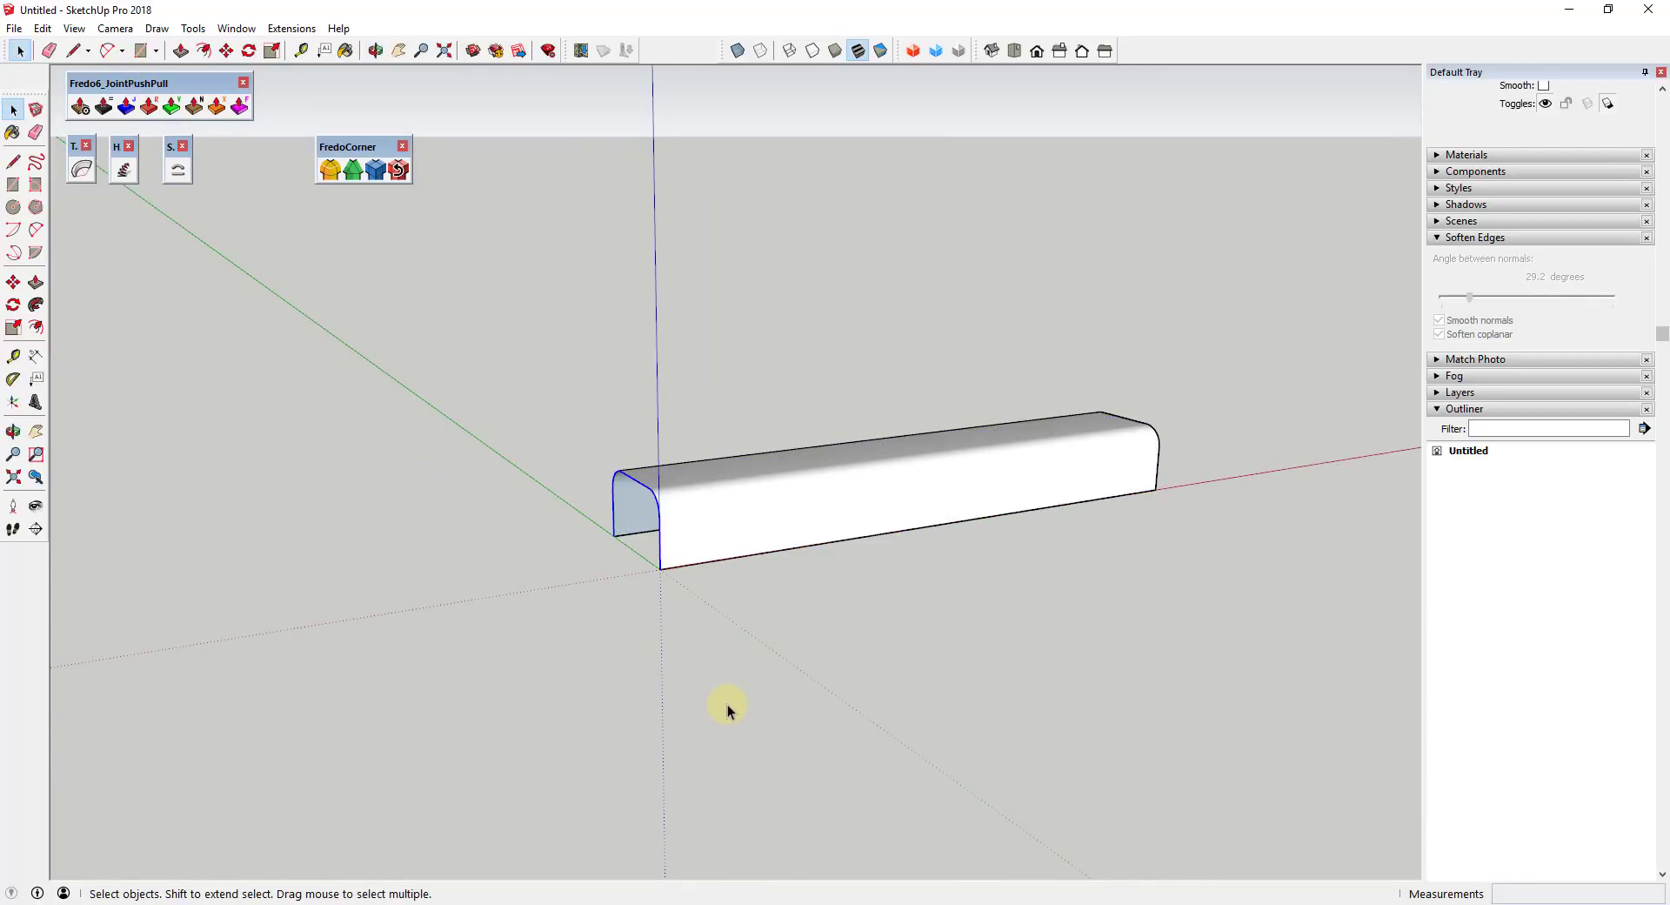
key("m")
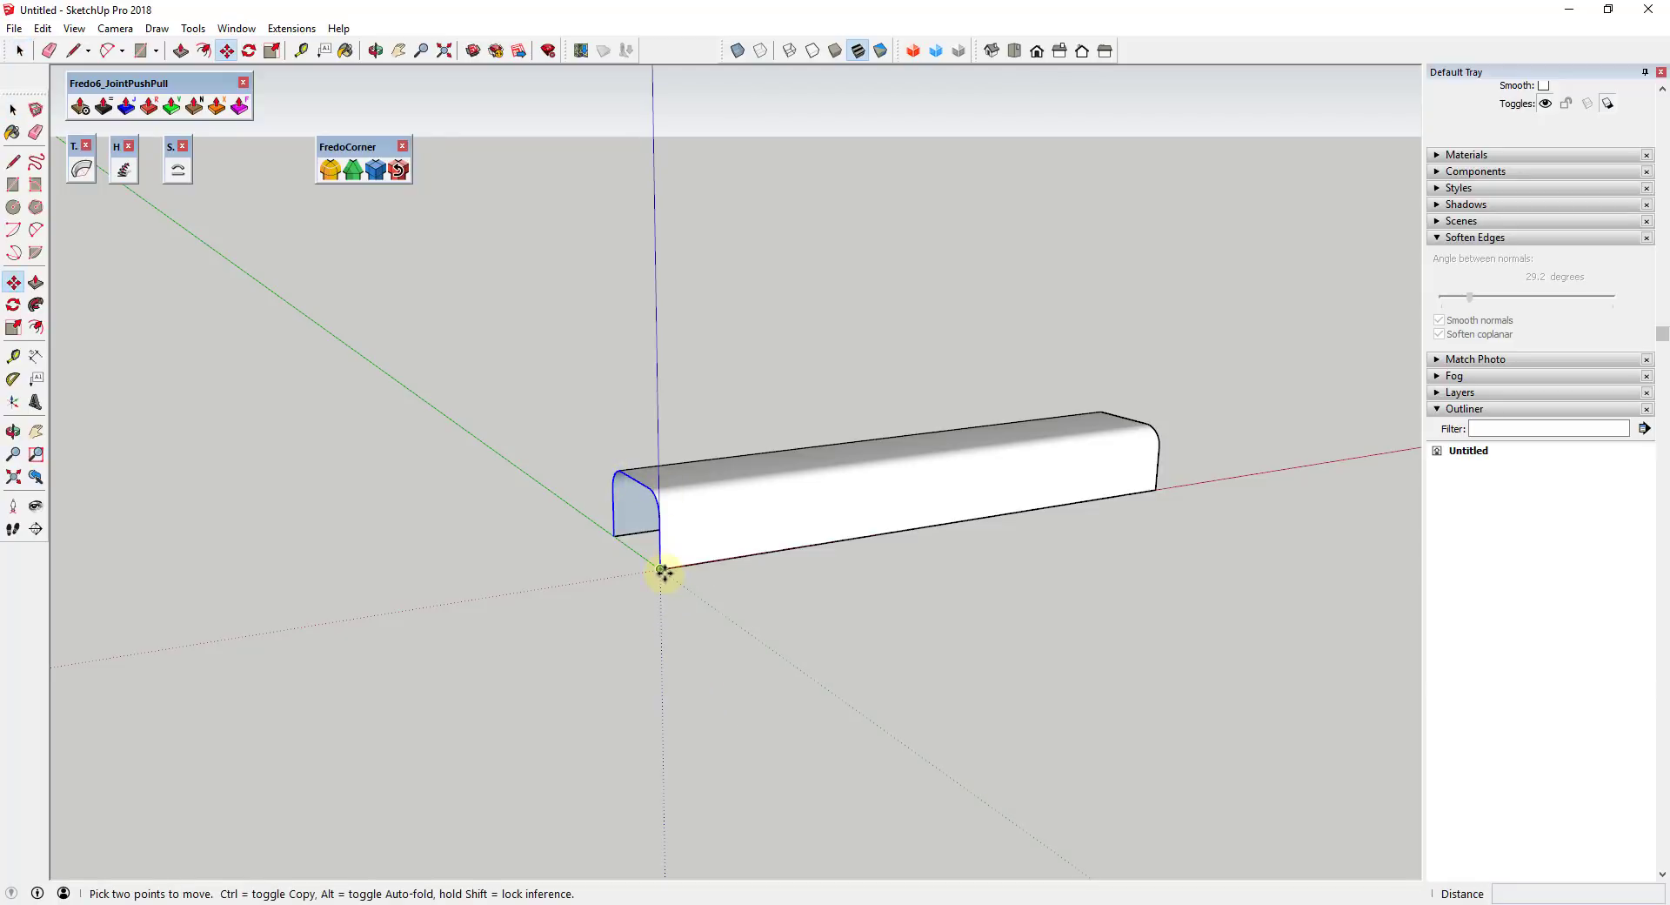
left_click(660, 571)
key("ctrl")
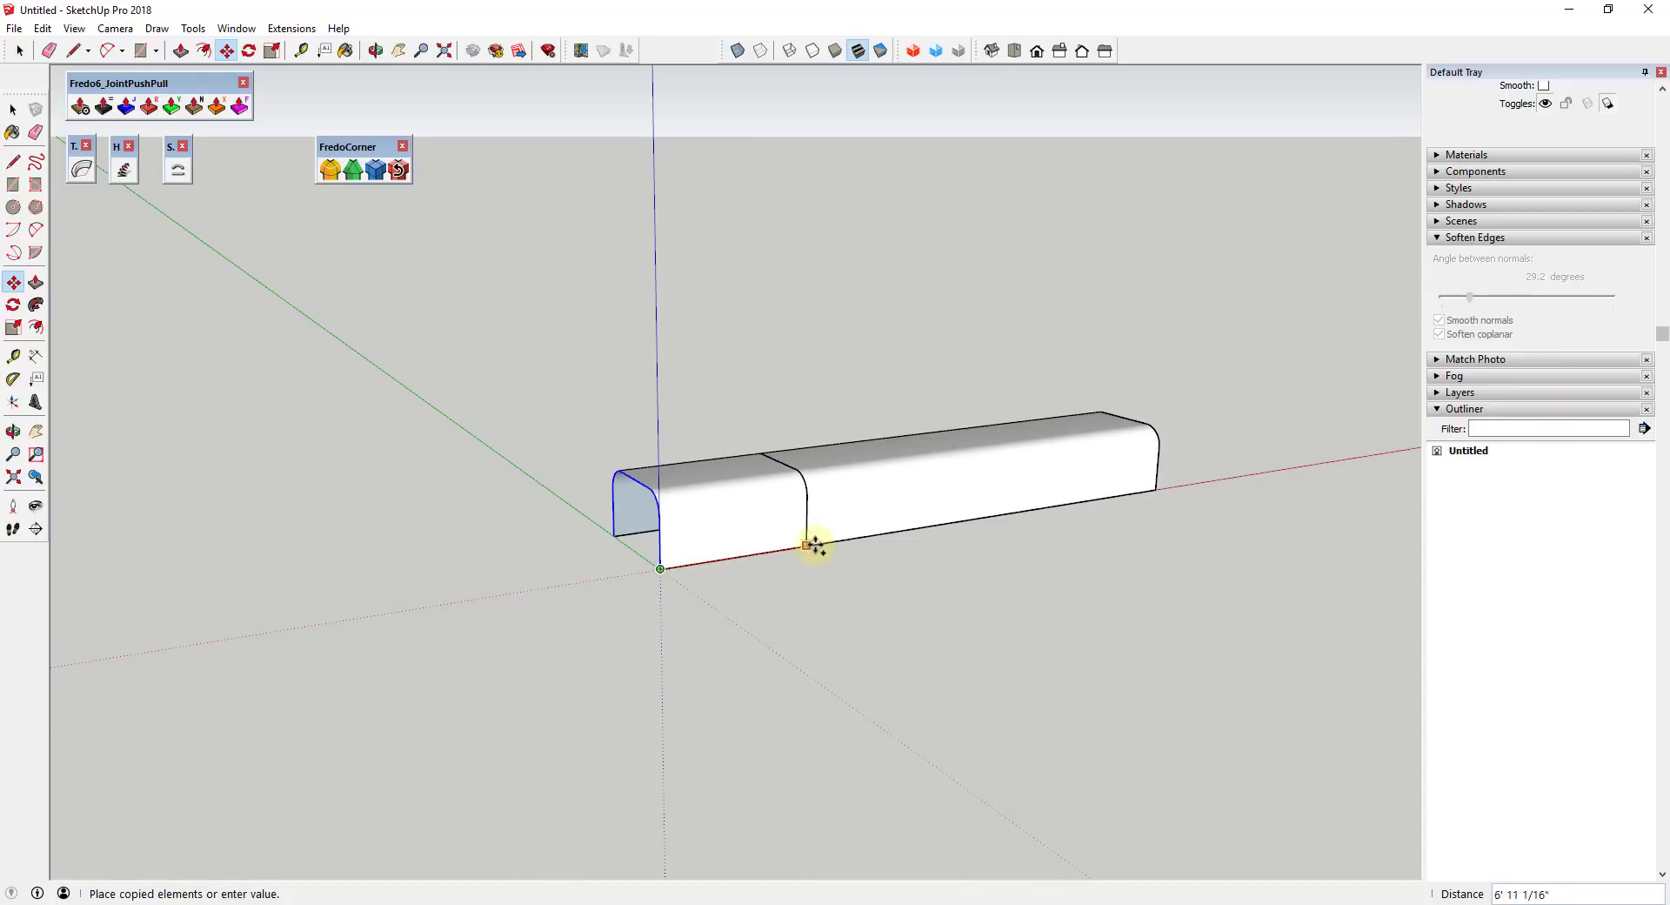
left_click(1154, 492)
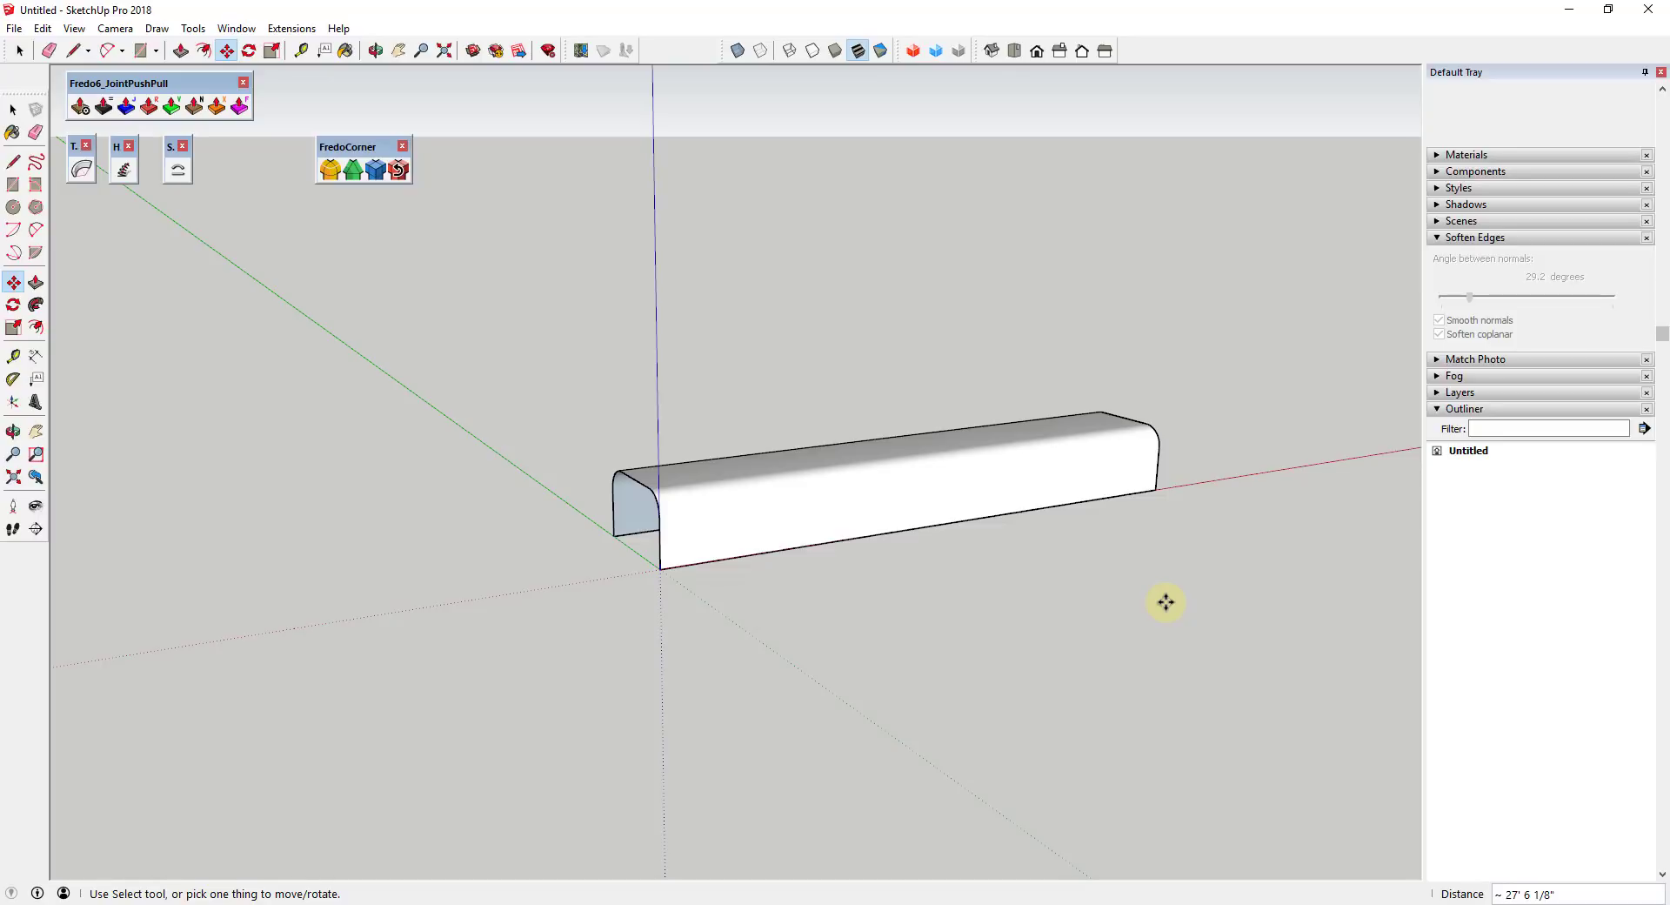
Try dividing the copied profile edges into 12 and then 13 equal intervals along the channel
type("/12")
key("Return")
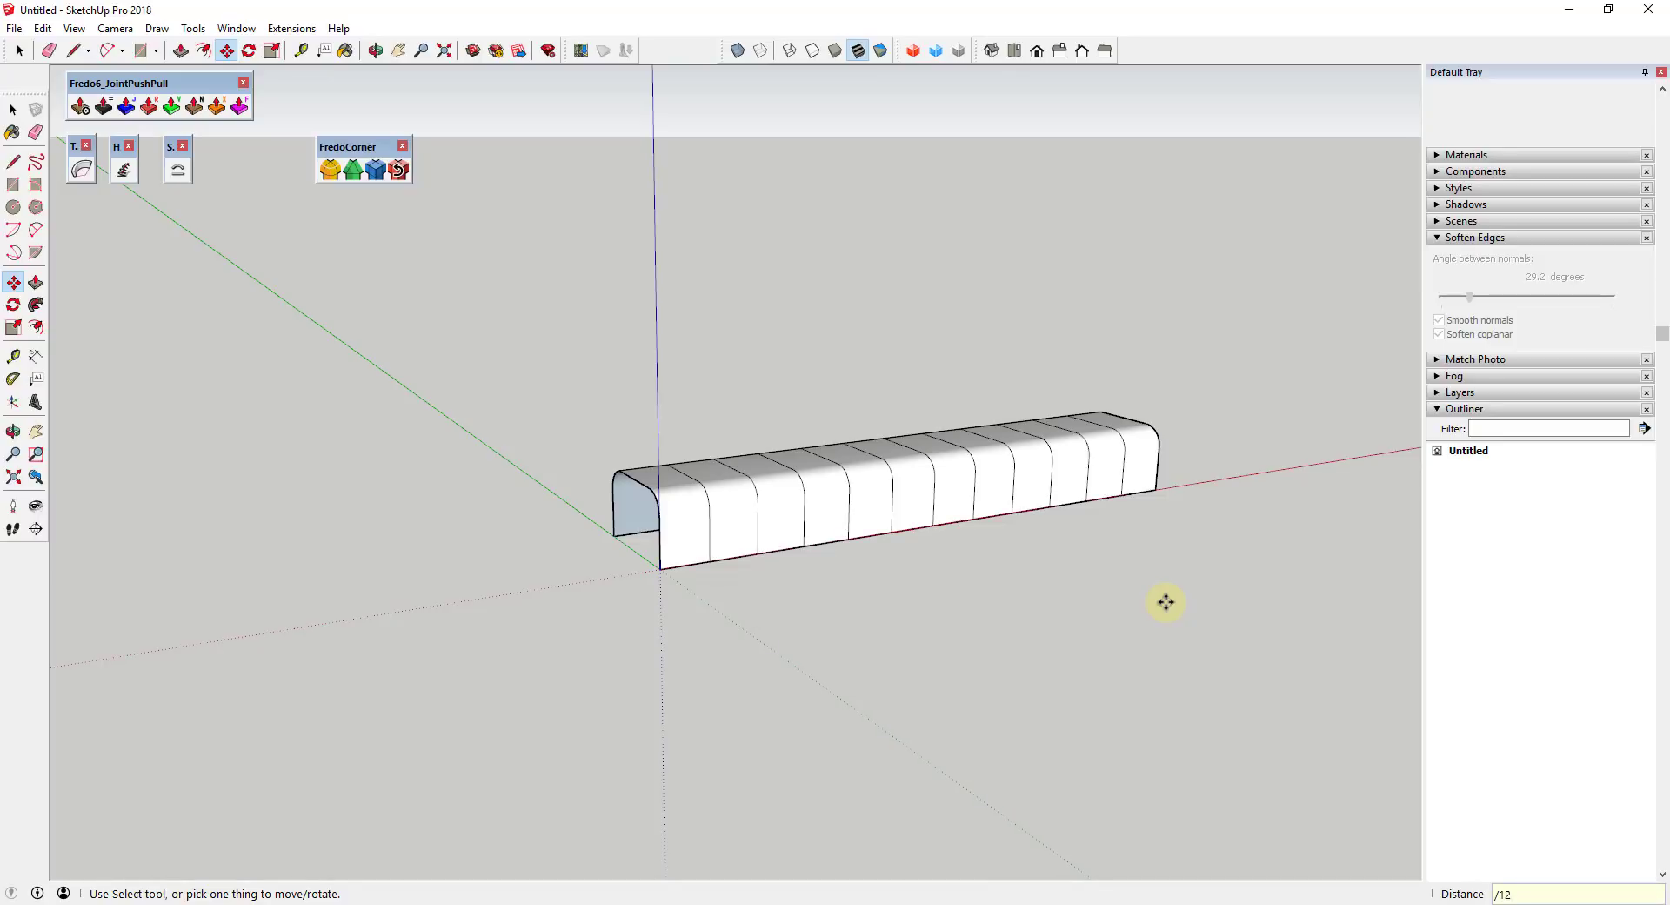
key("BackSpace")
key("BackSpace")
type("13")
key("Return")
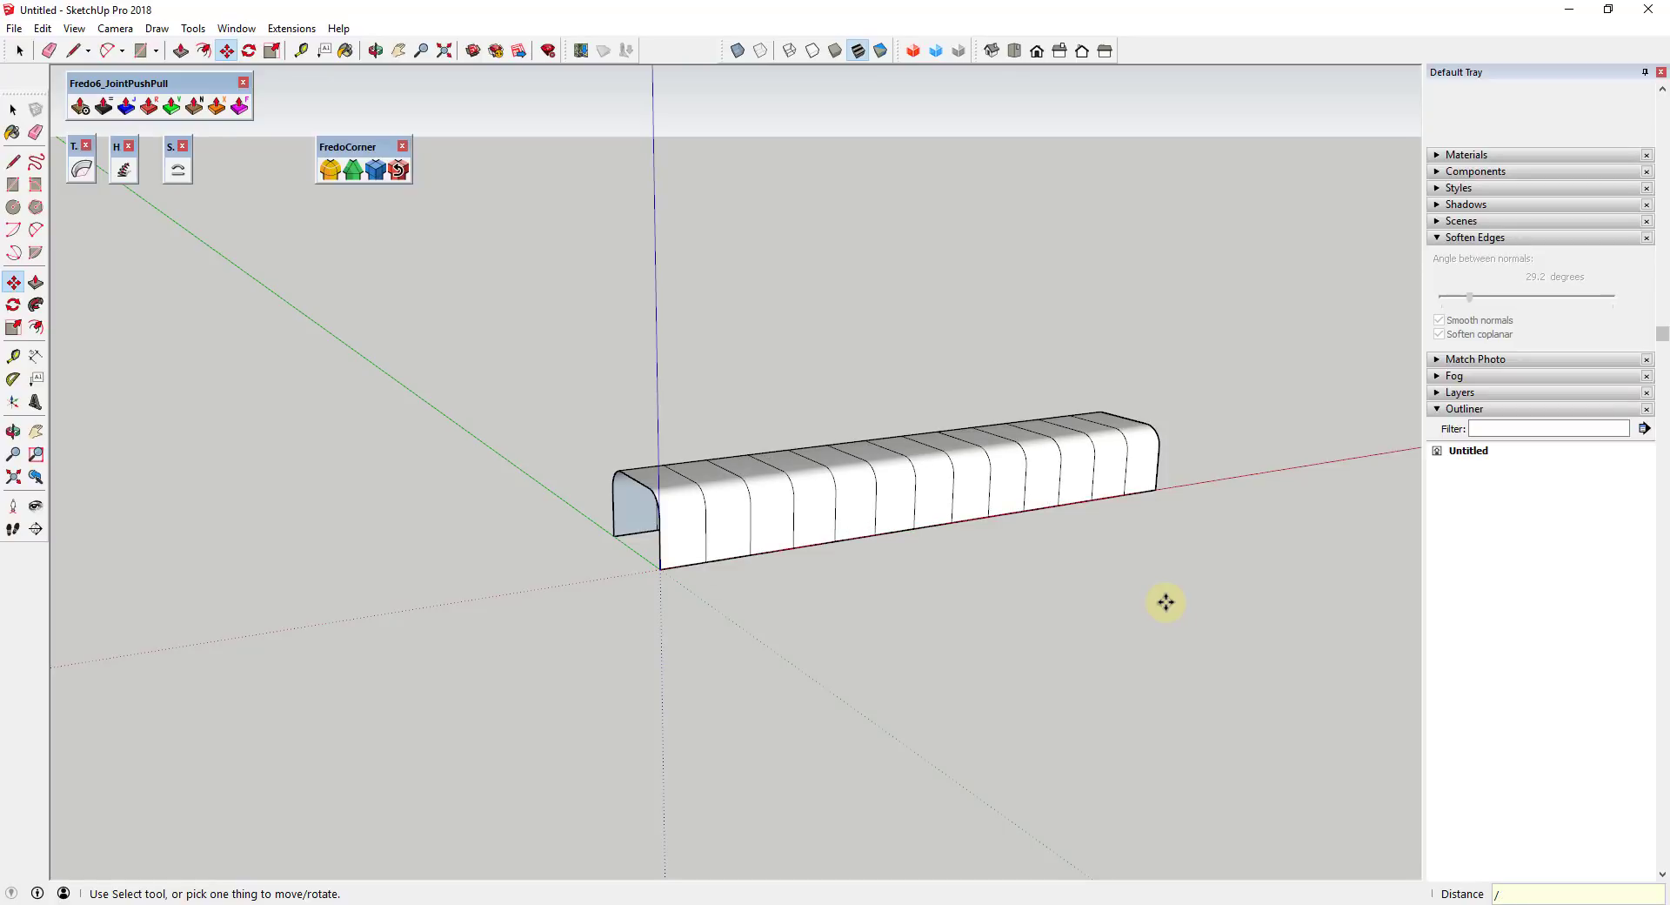
Divide the copied profile edges into 21 equal intervals along the channel
type("21")
key("Return")
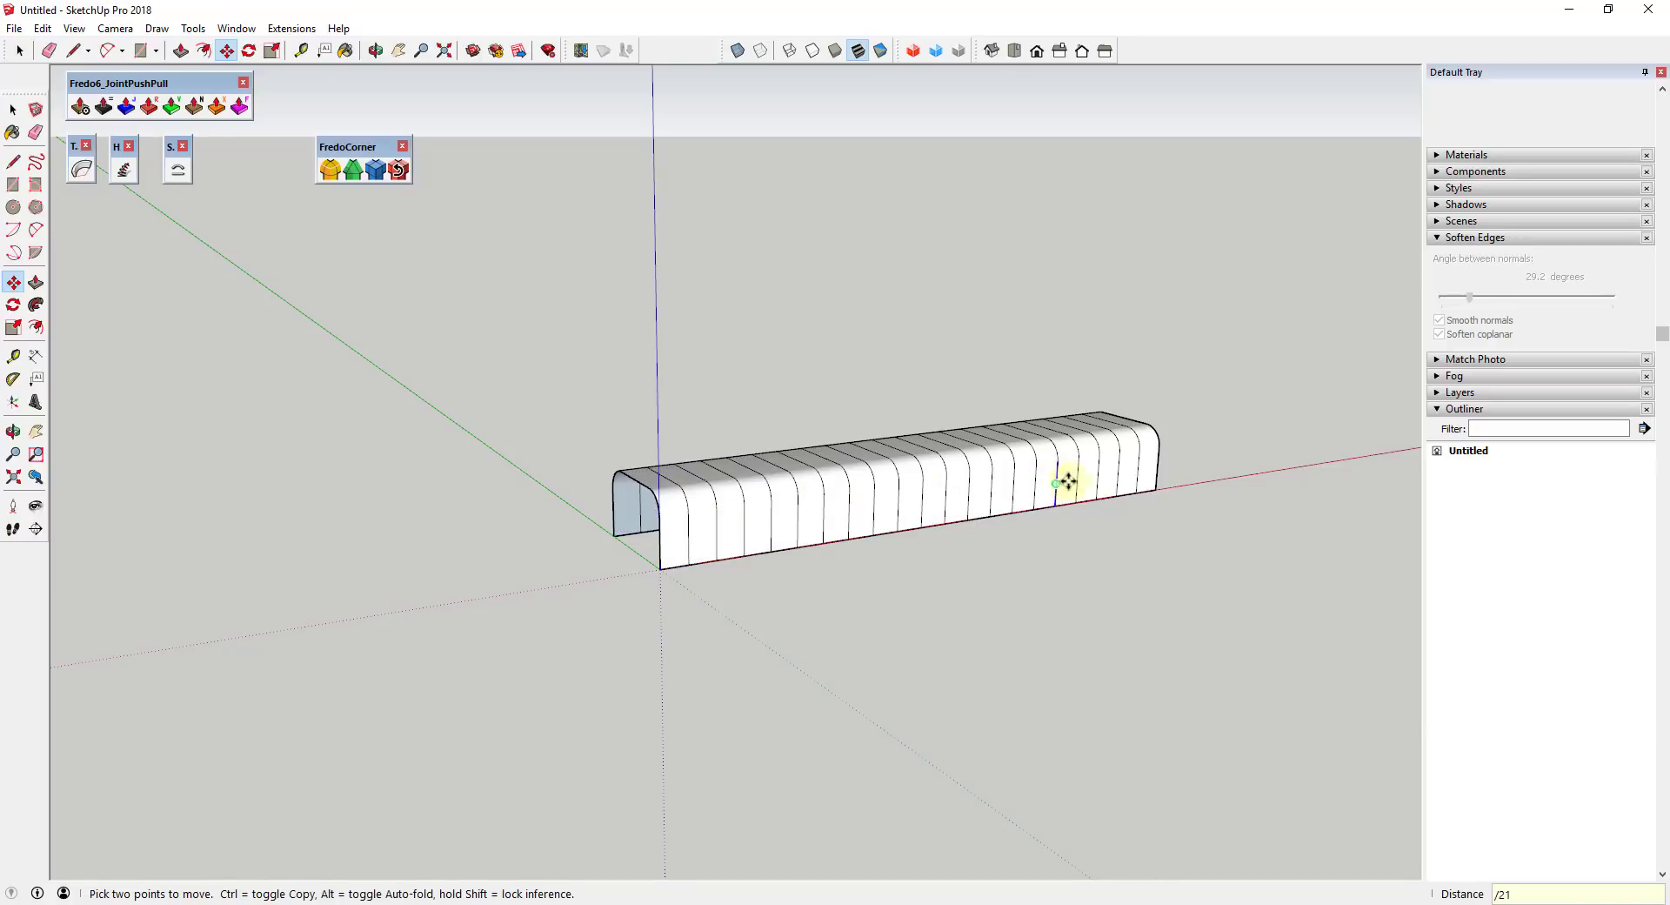
key("space")
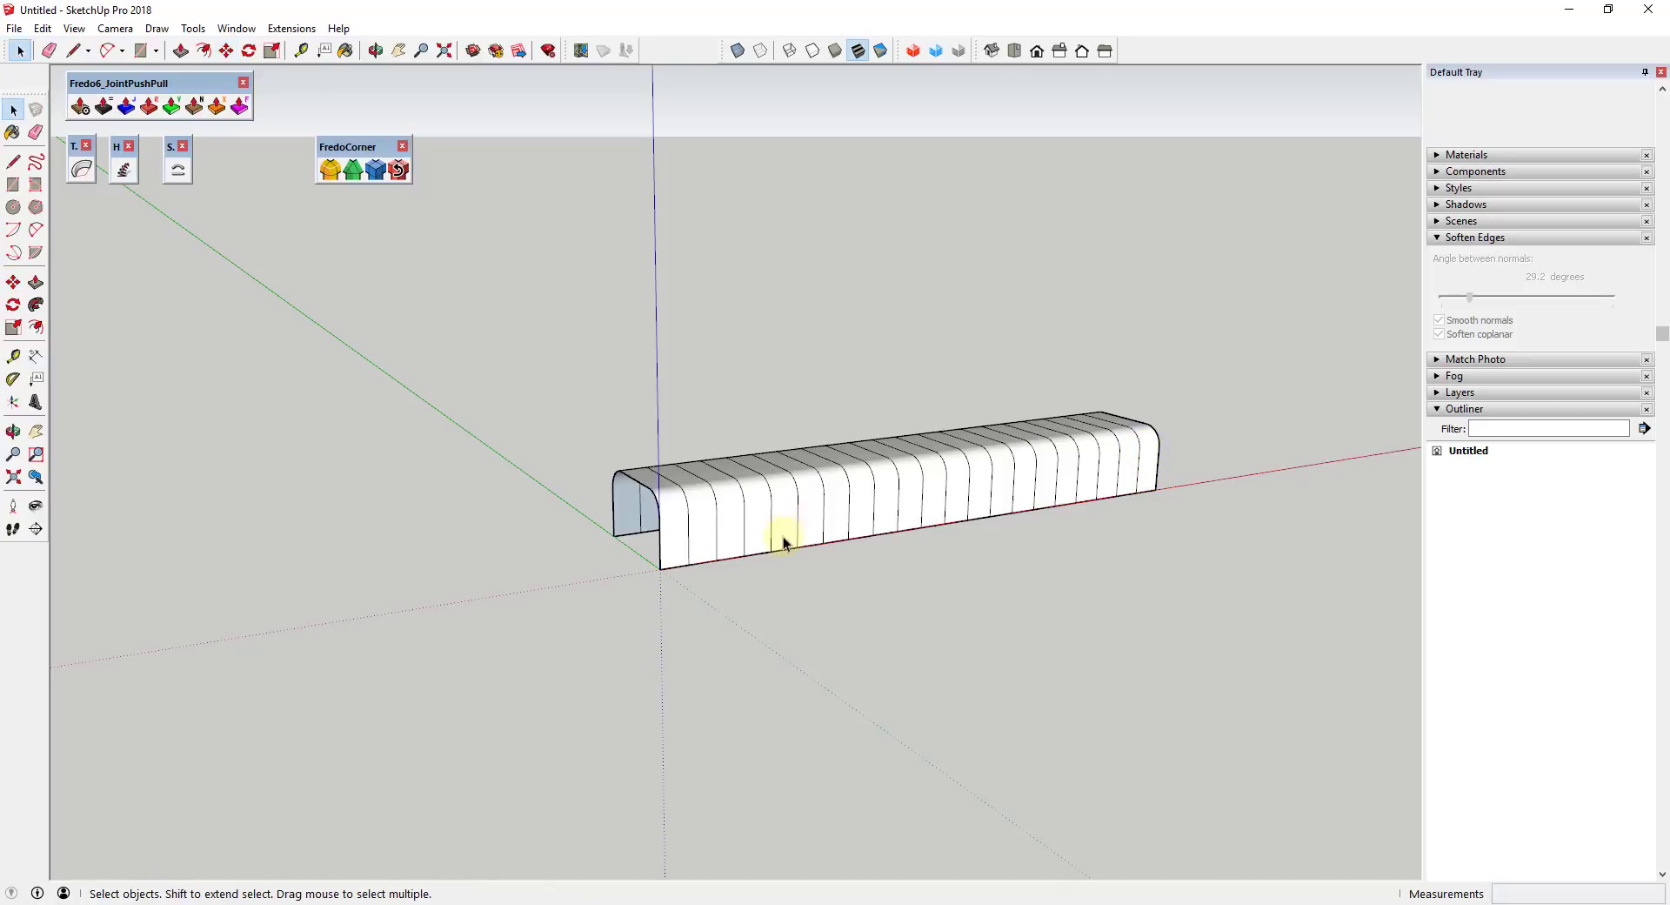
middle_click_drag(783, 541, 685, 529)
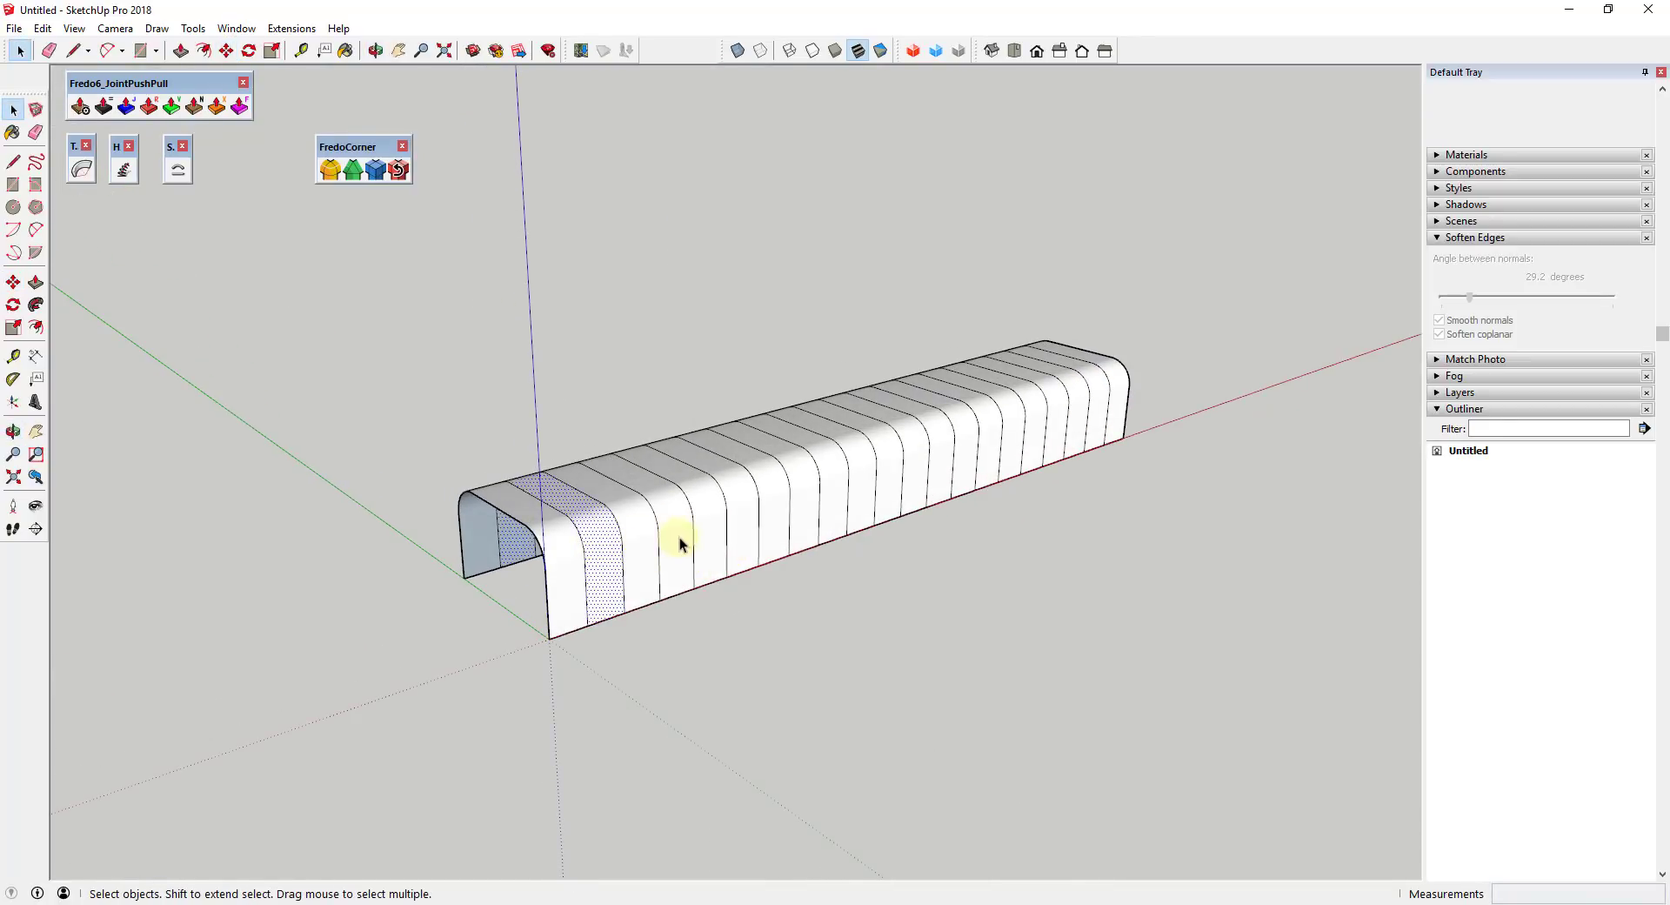
Check that the strips along the channel can be selected individually
left_click(681, 544)
left_click(757, 509)
left_click(806, 492)
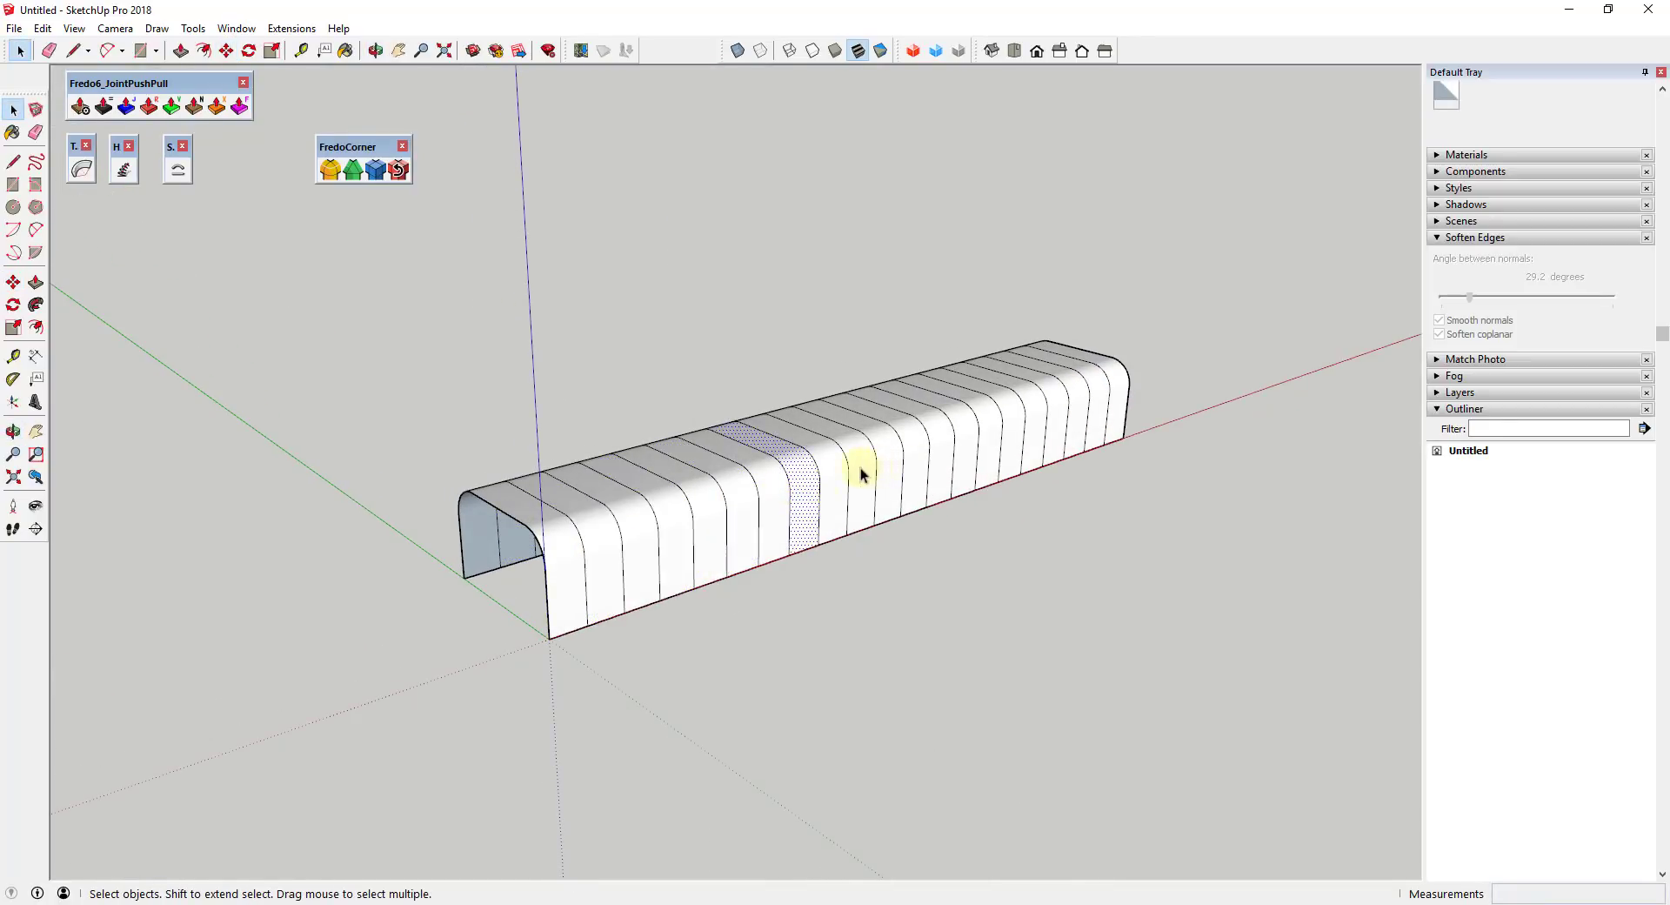
left_click(877, 467)
left_click(918, 465)
left_click(964, 450)
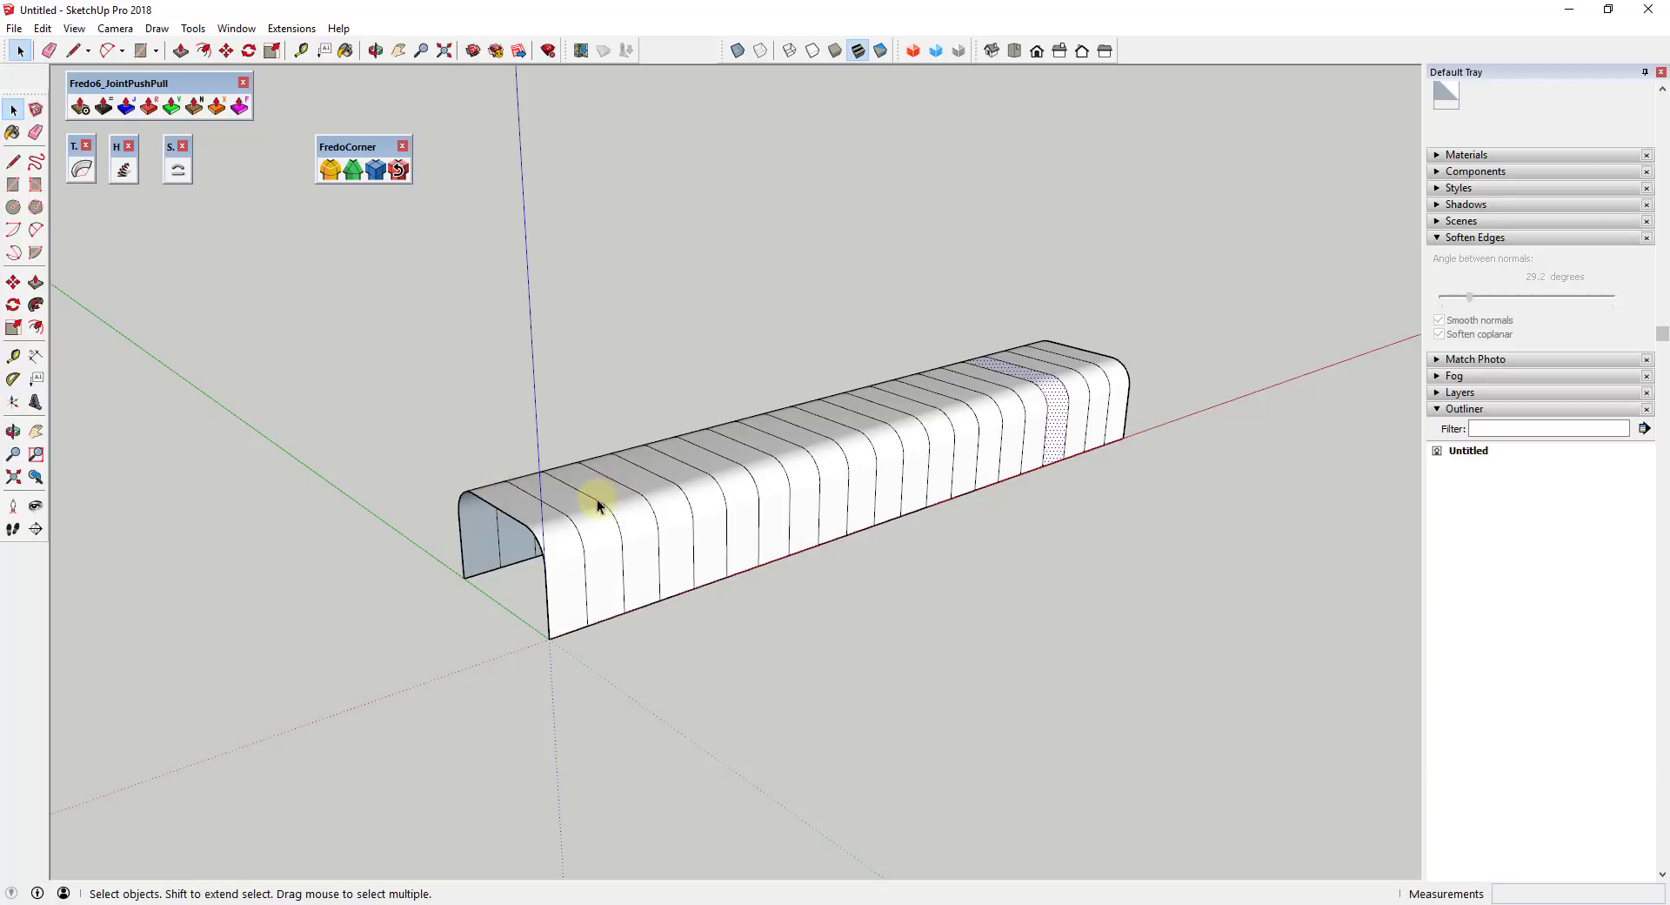
middle_click_drag(503, 570, 479, 505)
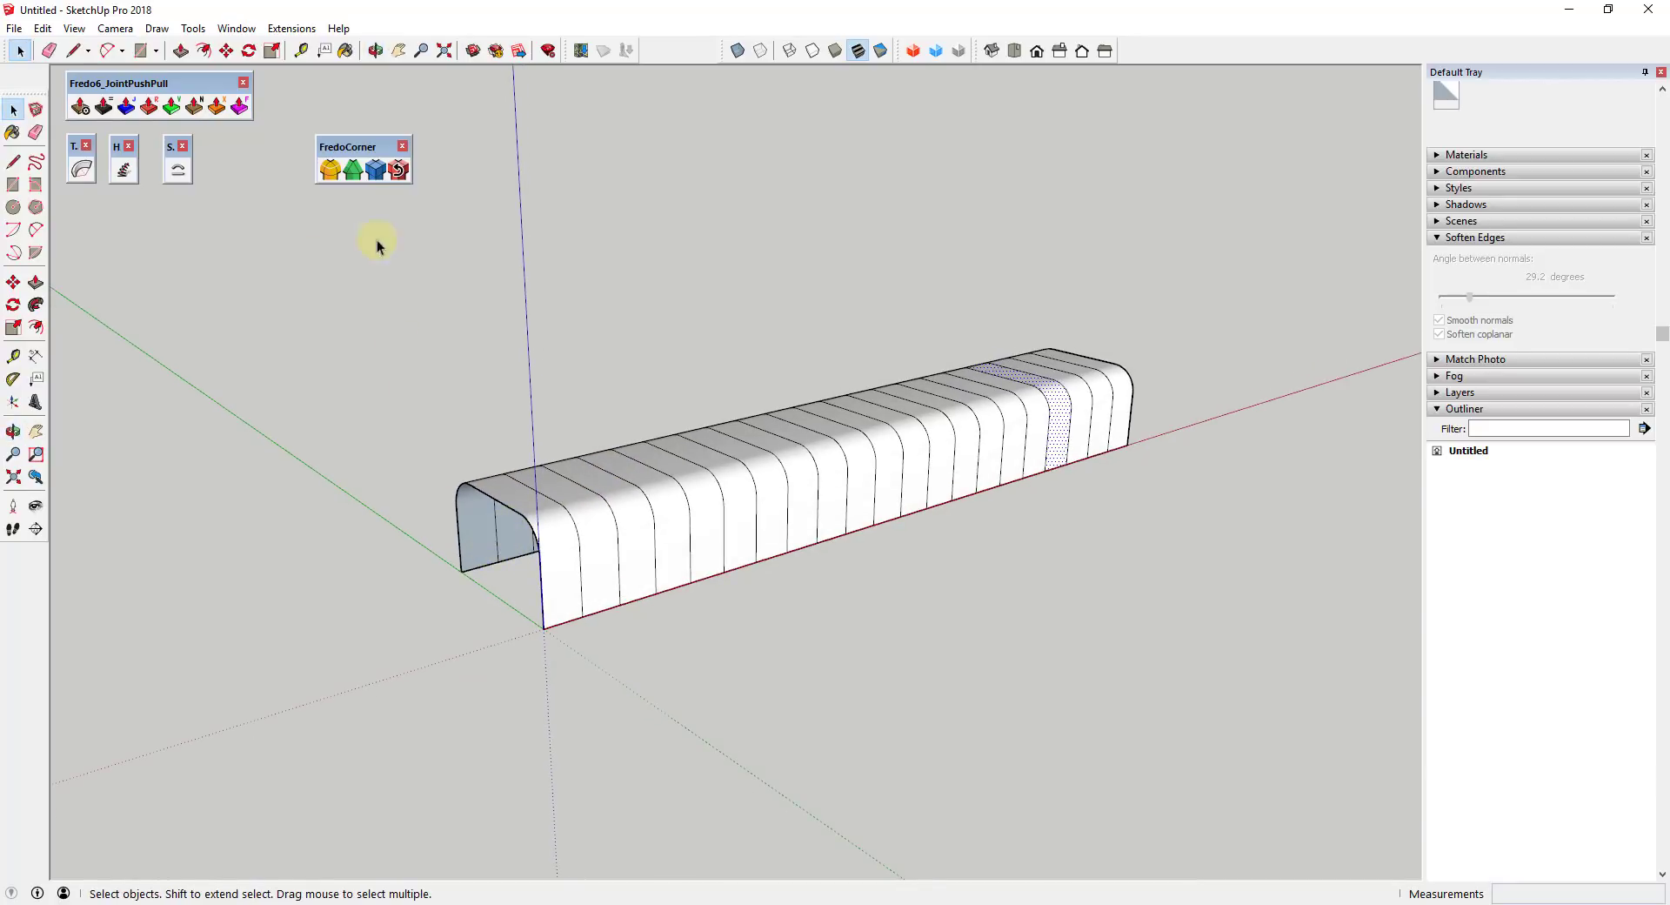
Try selecting every second strip of the 21-strip channel, starting with the second strip from the origin
left_click(608, 533)
left_click(679, 522, "shift")
left_click(739, 502, "shift")
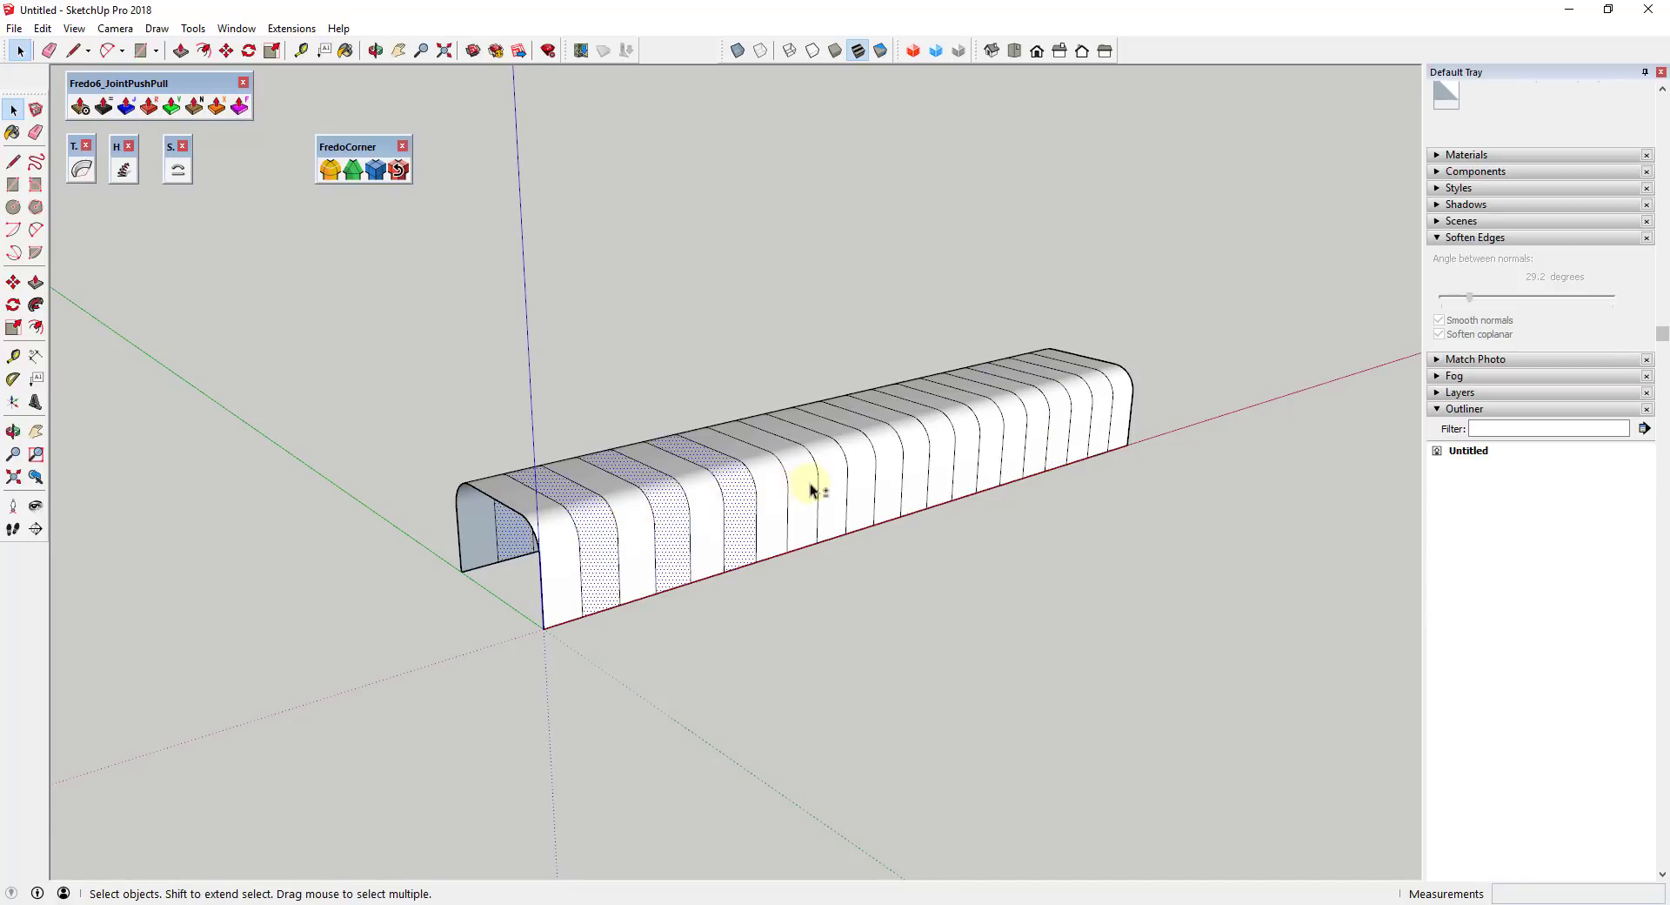
left_click(804, 489, "shift")
left_click(864, 482, "shift")
left_click(923, 465, "shift")
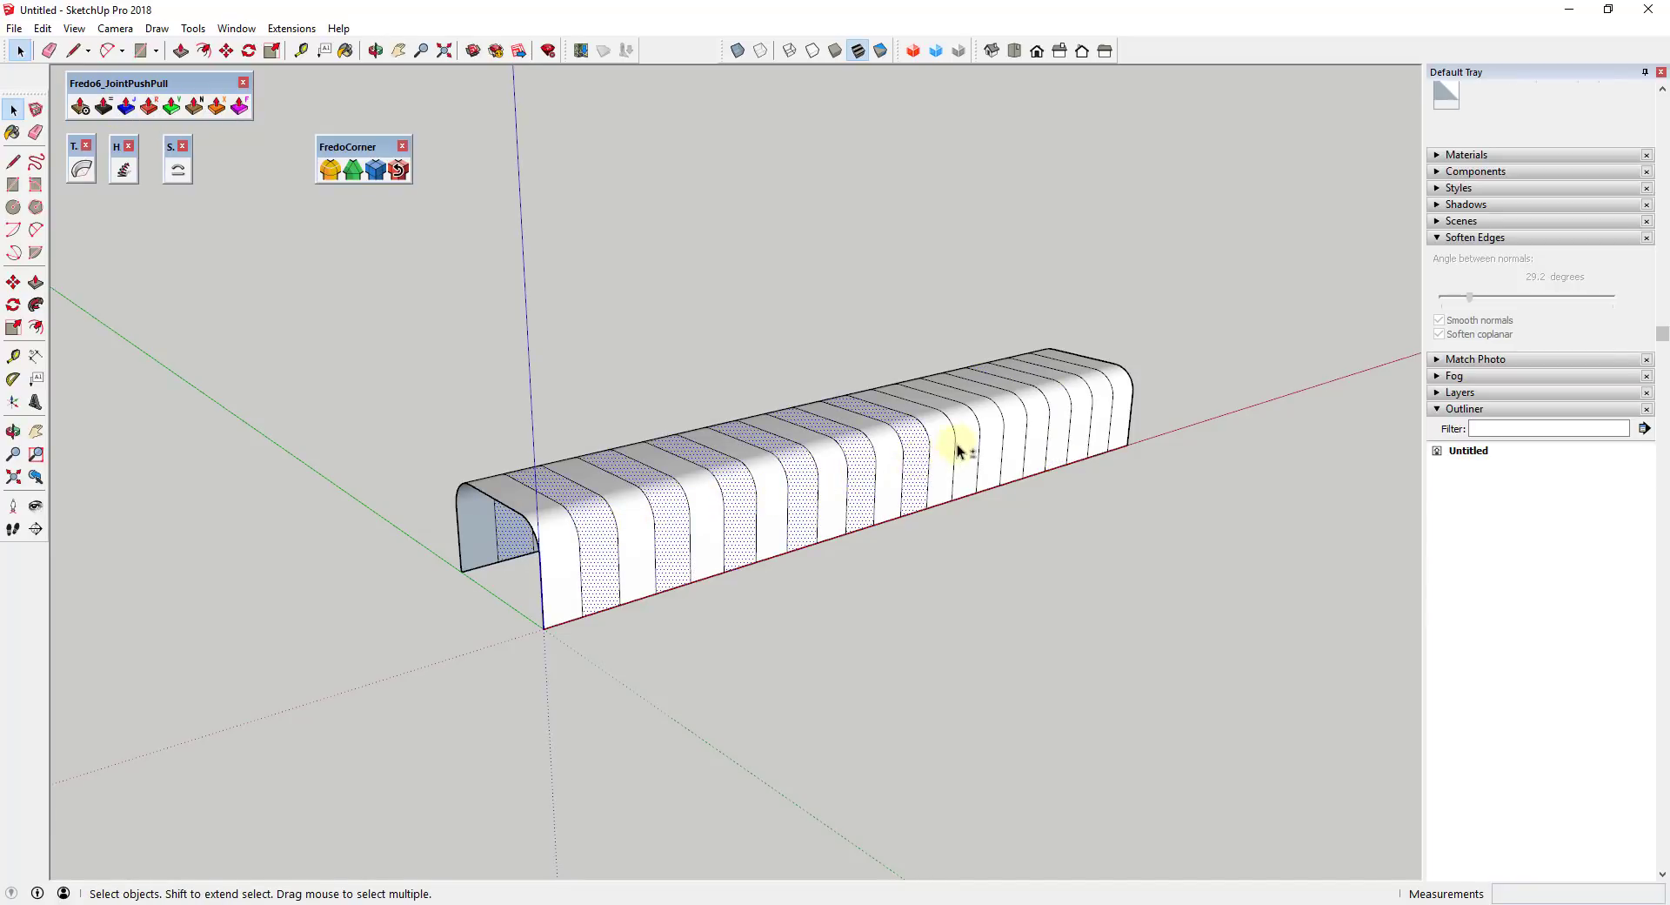
left_click(972, 448, "shift")
left_click(1015, 437, "shift")
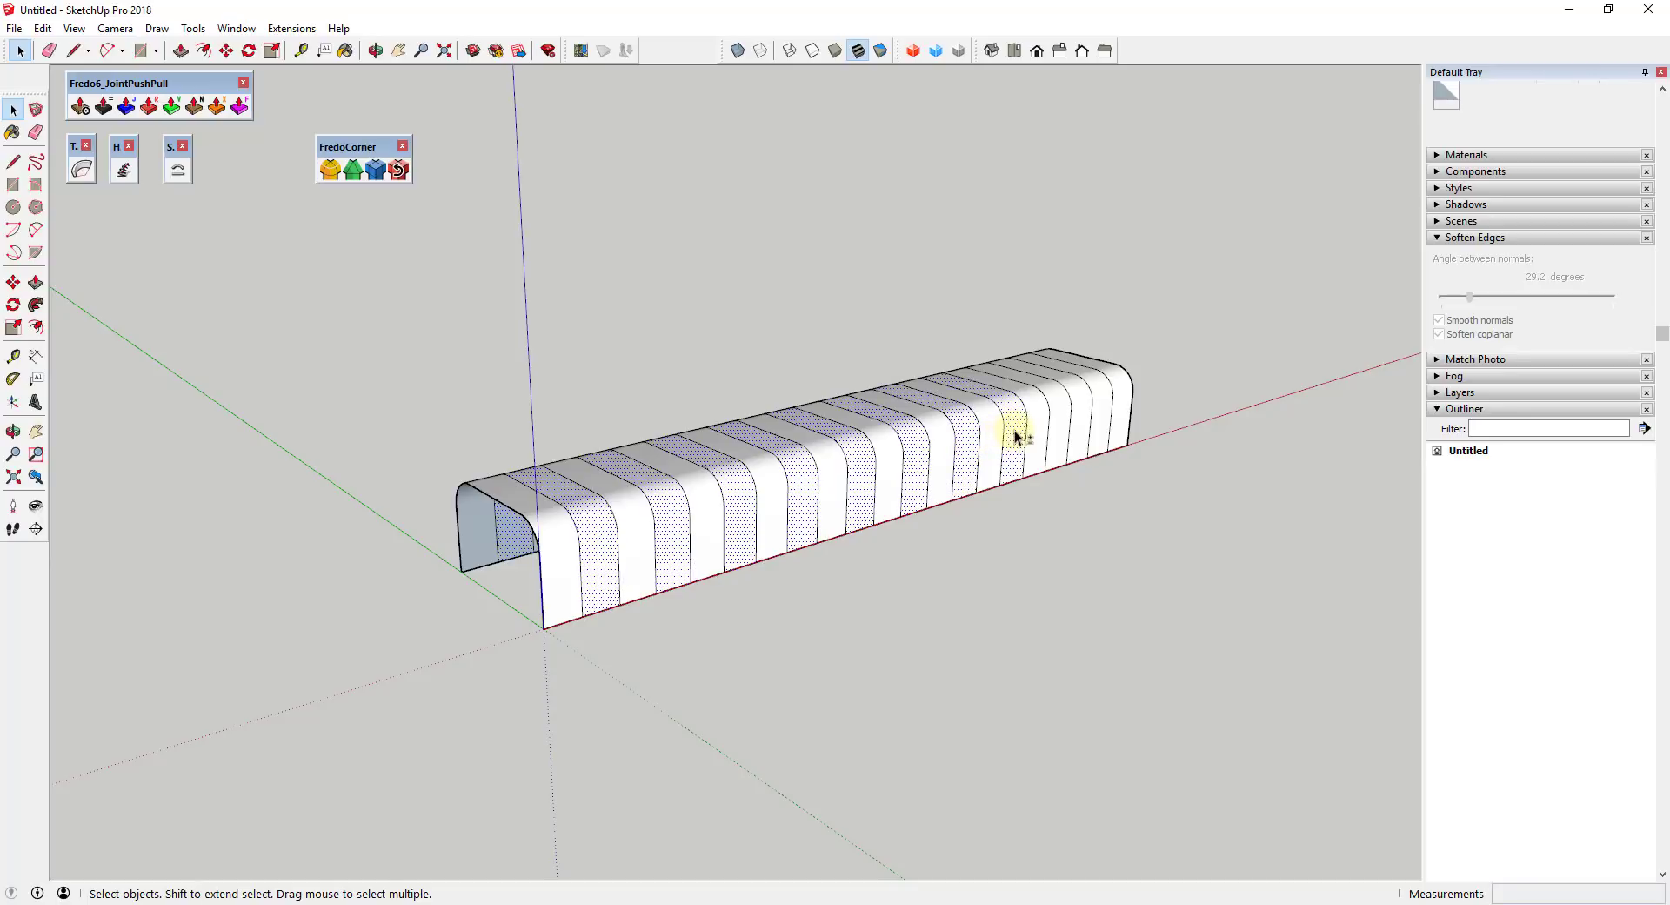
left_click(1059, 419, "shift")
left_click(1109, 412, "shift")
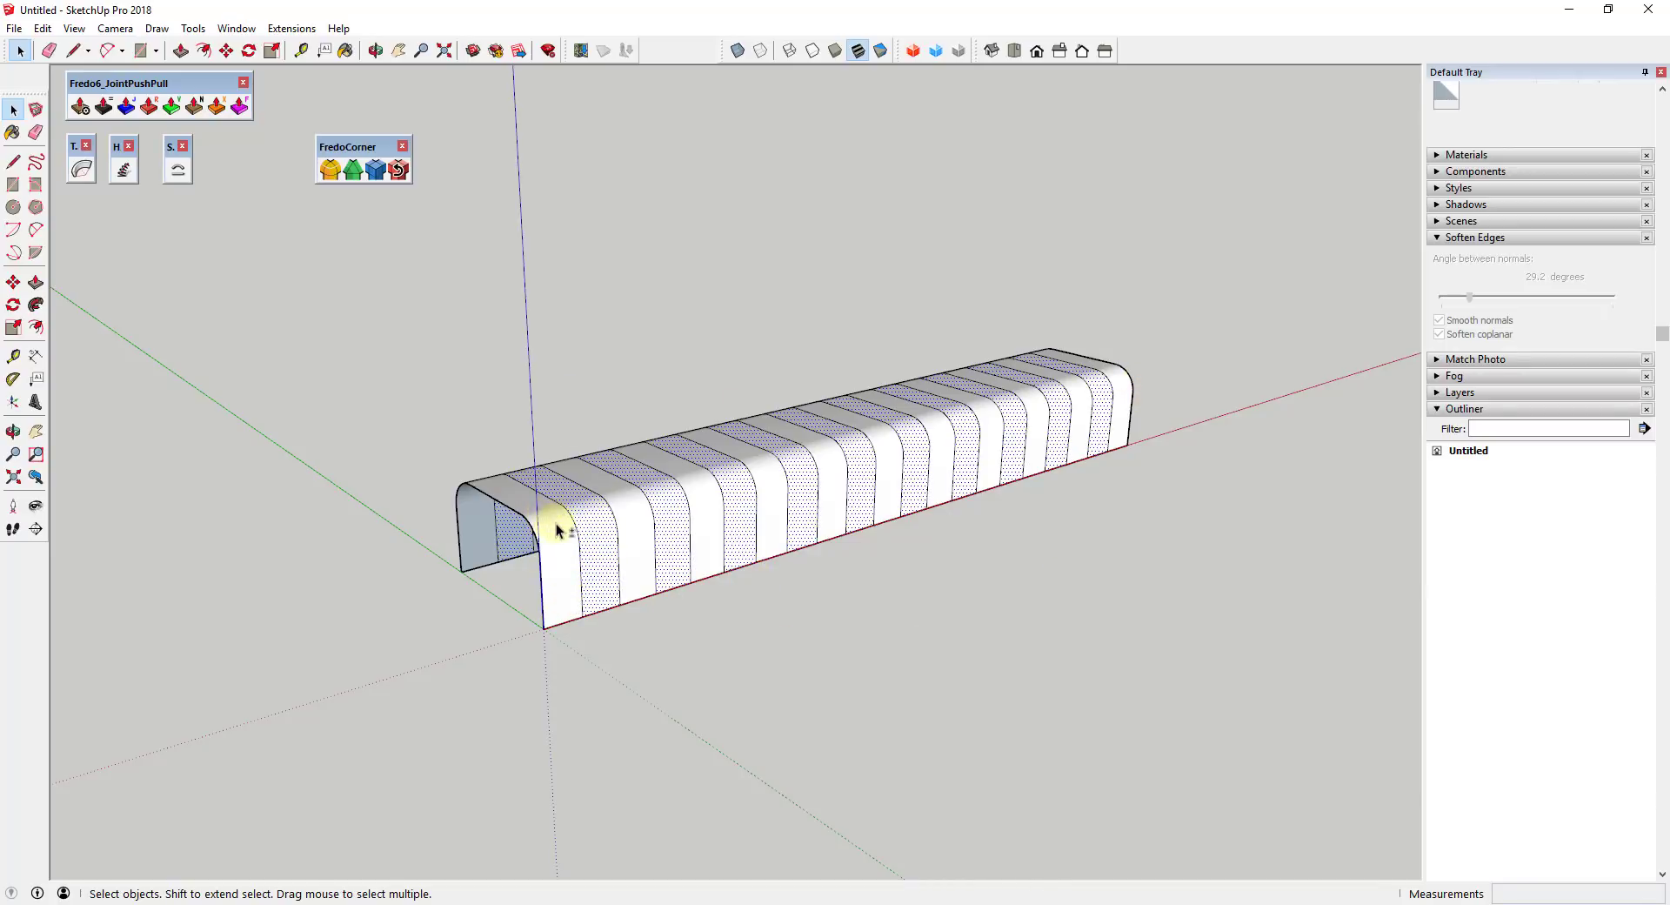
left_click(1056, 461, "shift")
Delete the last strip at the channel's far end and erase its leftover bottom edges
middle_click_drag(1361, 462, 813, 443)
left_click_drag(1225, 405, 1292, 718)
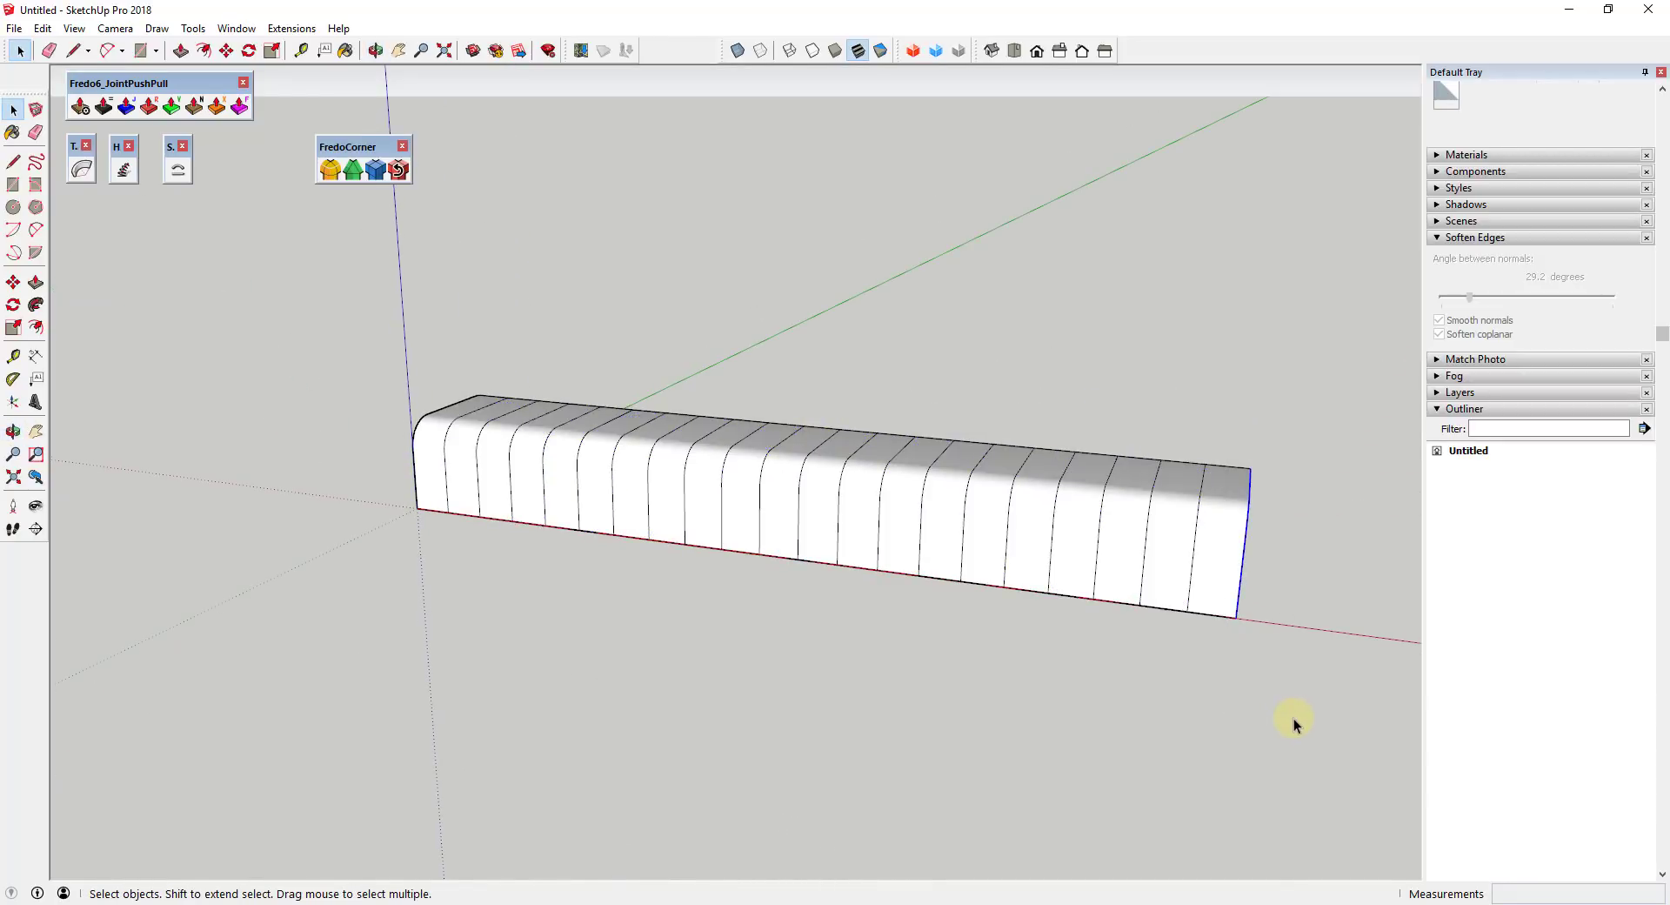
key("Delete")
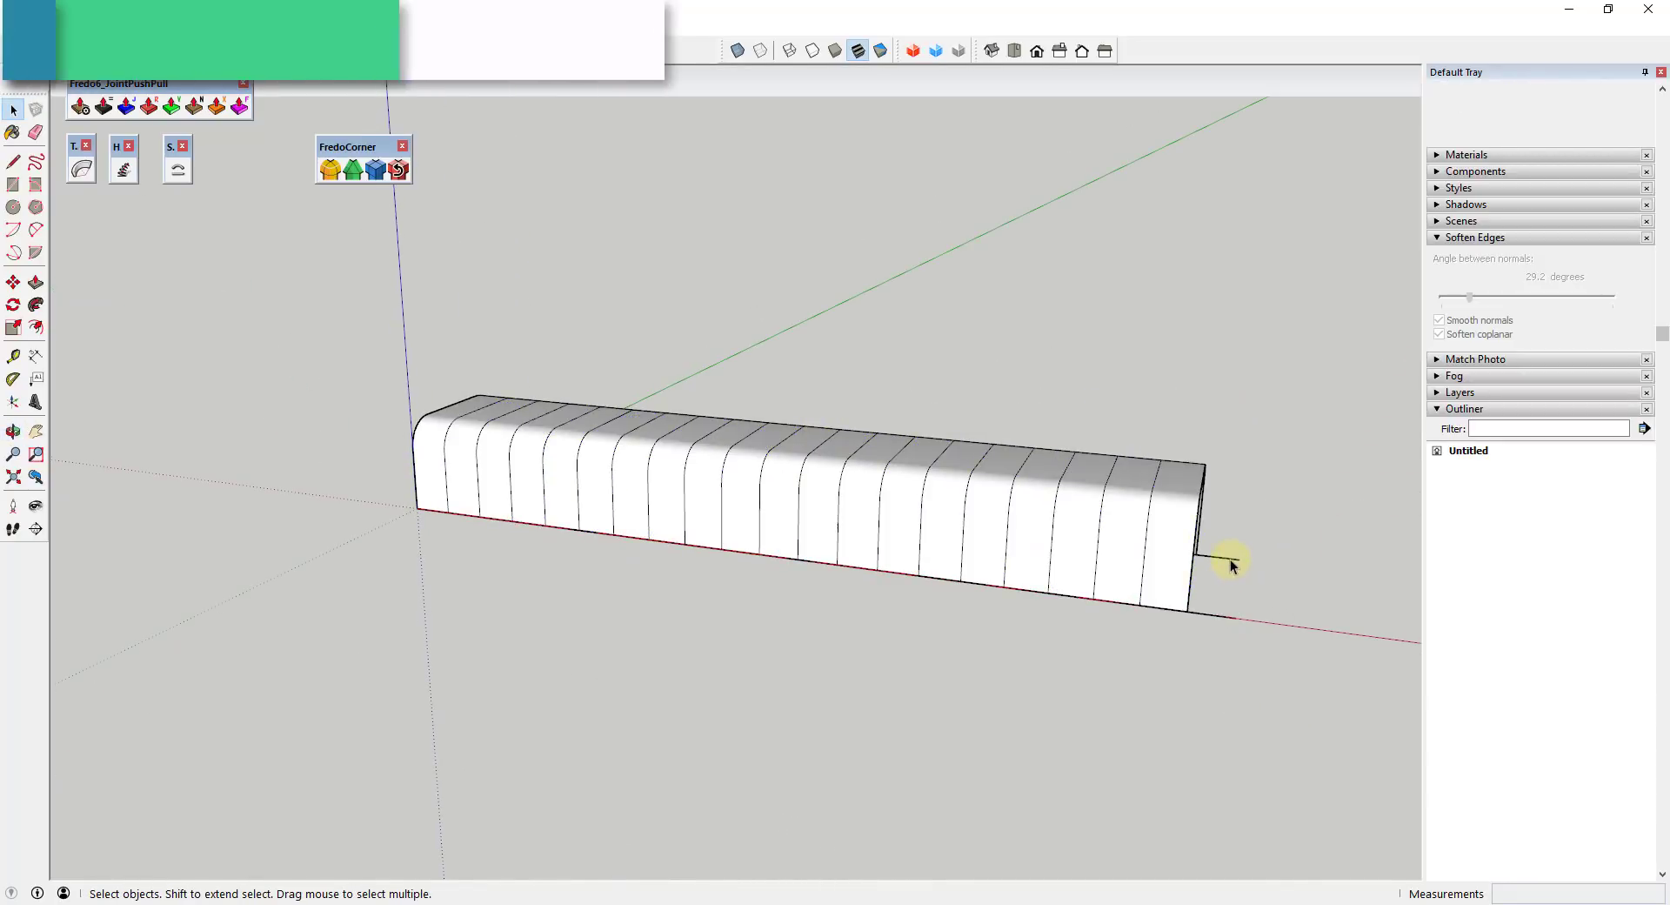
key("e")
left_click_drag(1227, 561, 1215, 621)
key("space")
Select every second strip of the shortened channel, starting with the second strip from the origin and ending at the far end
middle_click_drag(1170, 687, 540, 533)
left_click(456, 498)
left_click(547, 498, "shift")
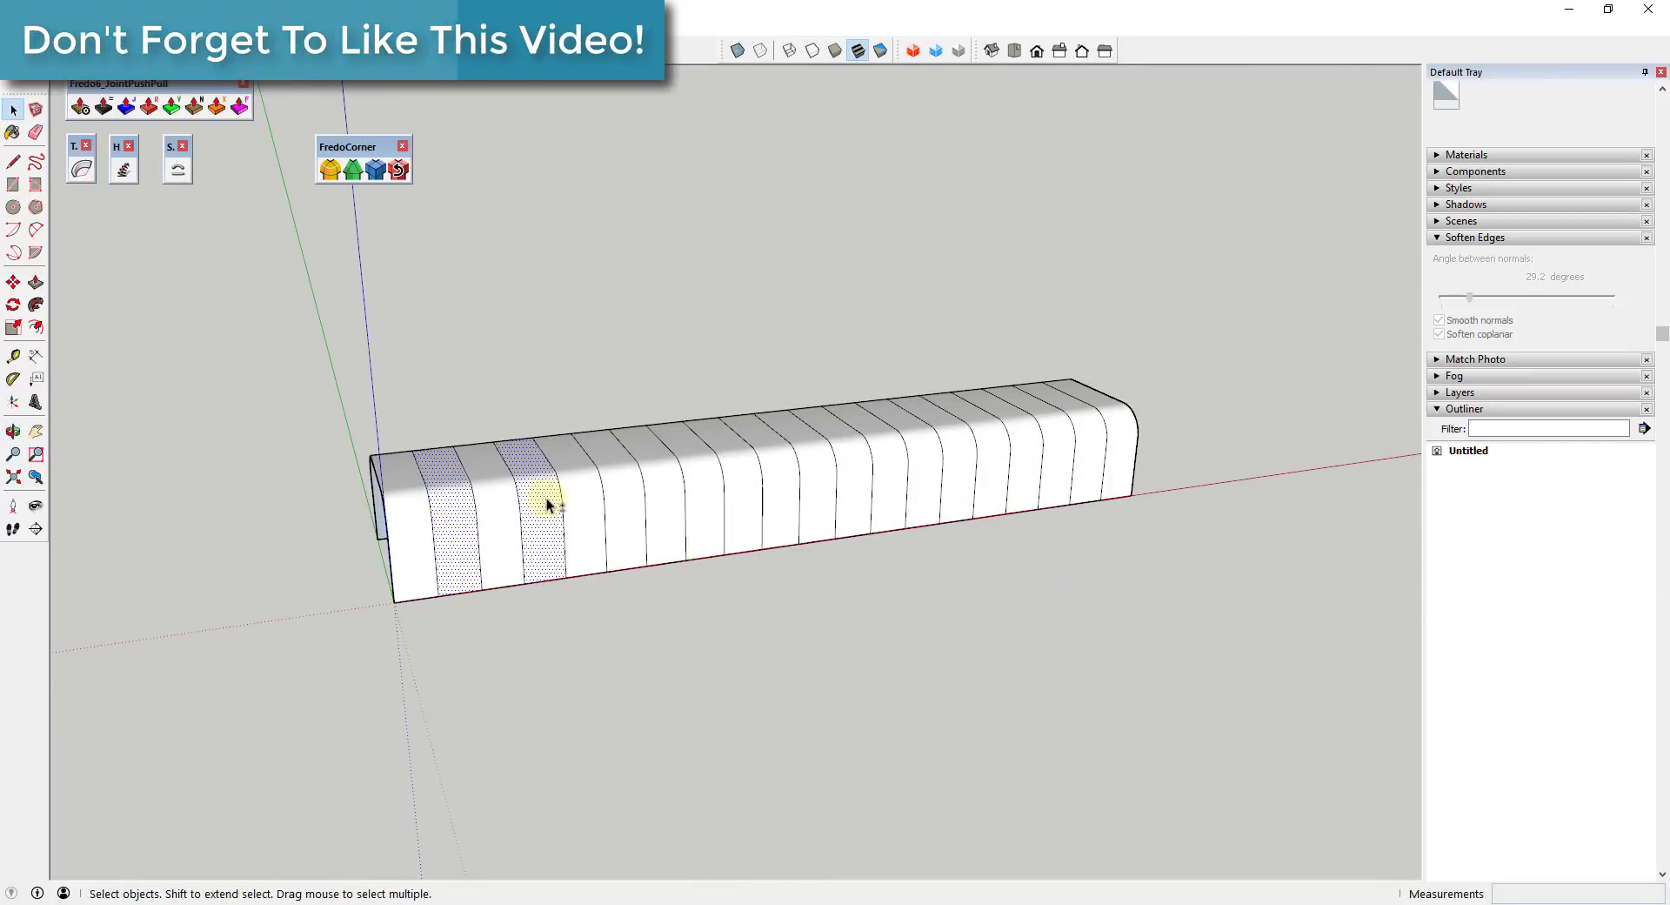
left_click(623, 491, "shift")
left_click(708, 491, "shift")
left_click(780, 482, "shift")
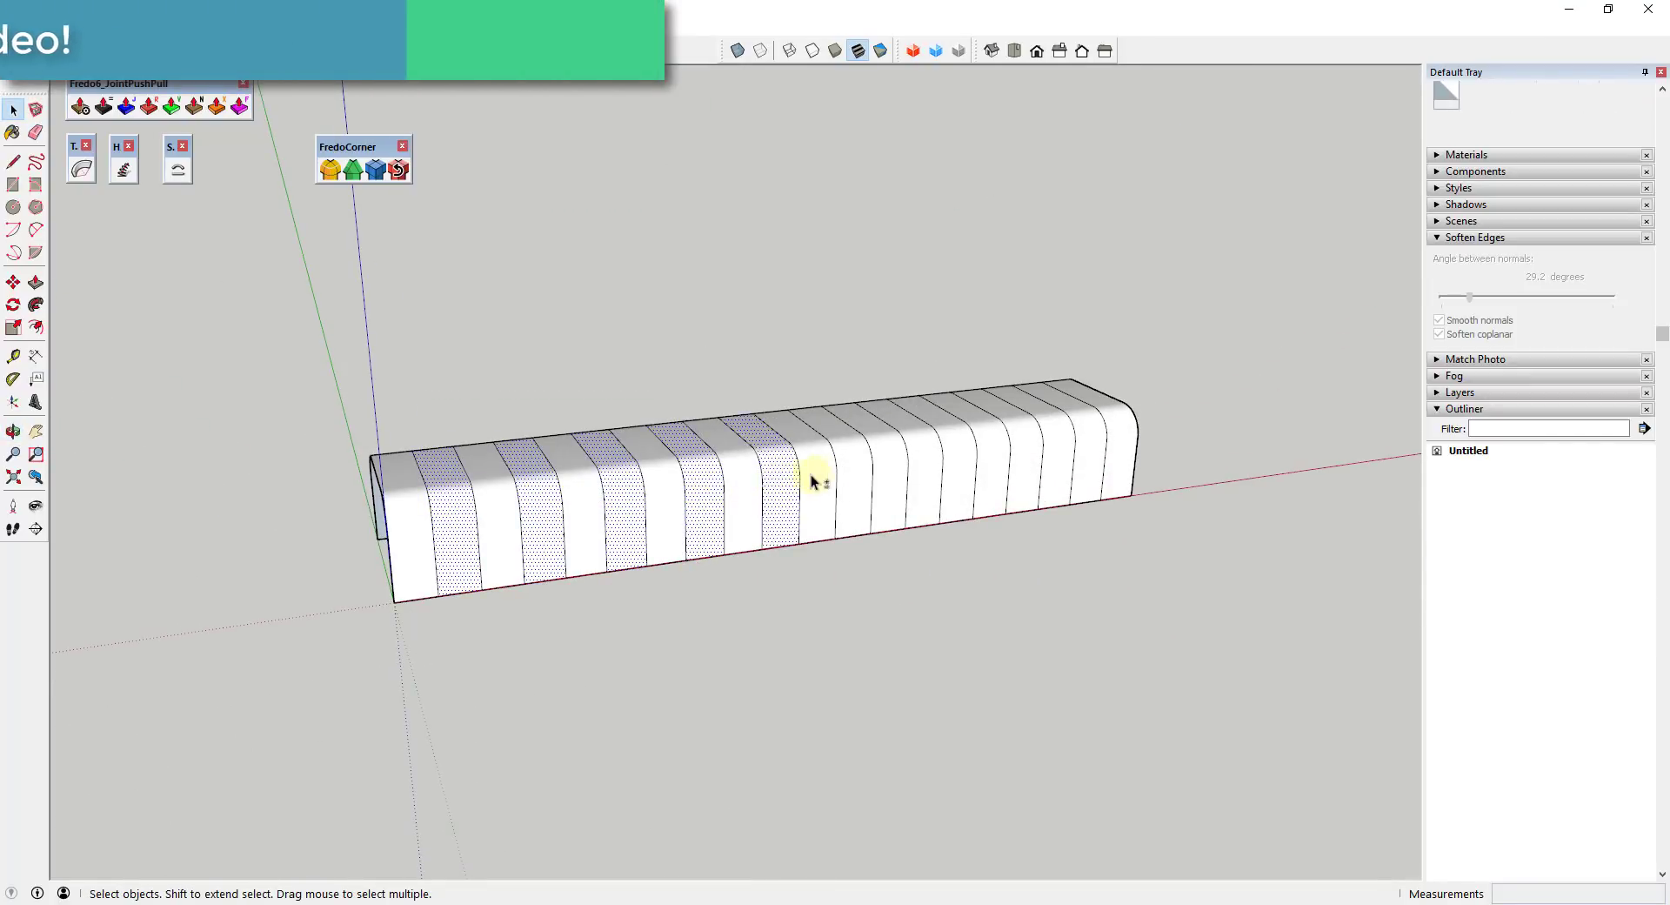
left_click(853, 474, "shift")
left_click(926, 467, "shift")
left_click(989, 458, "shift")
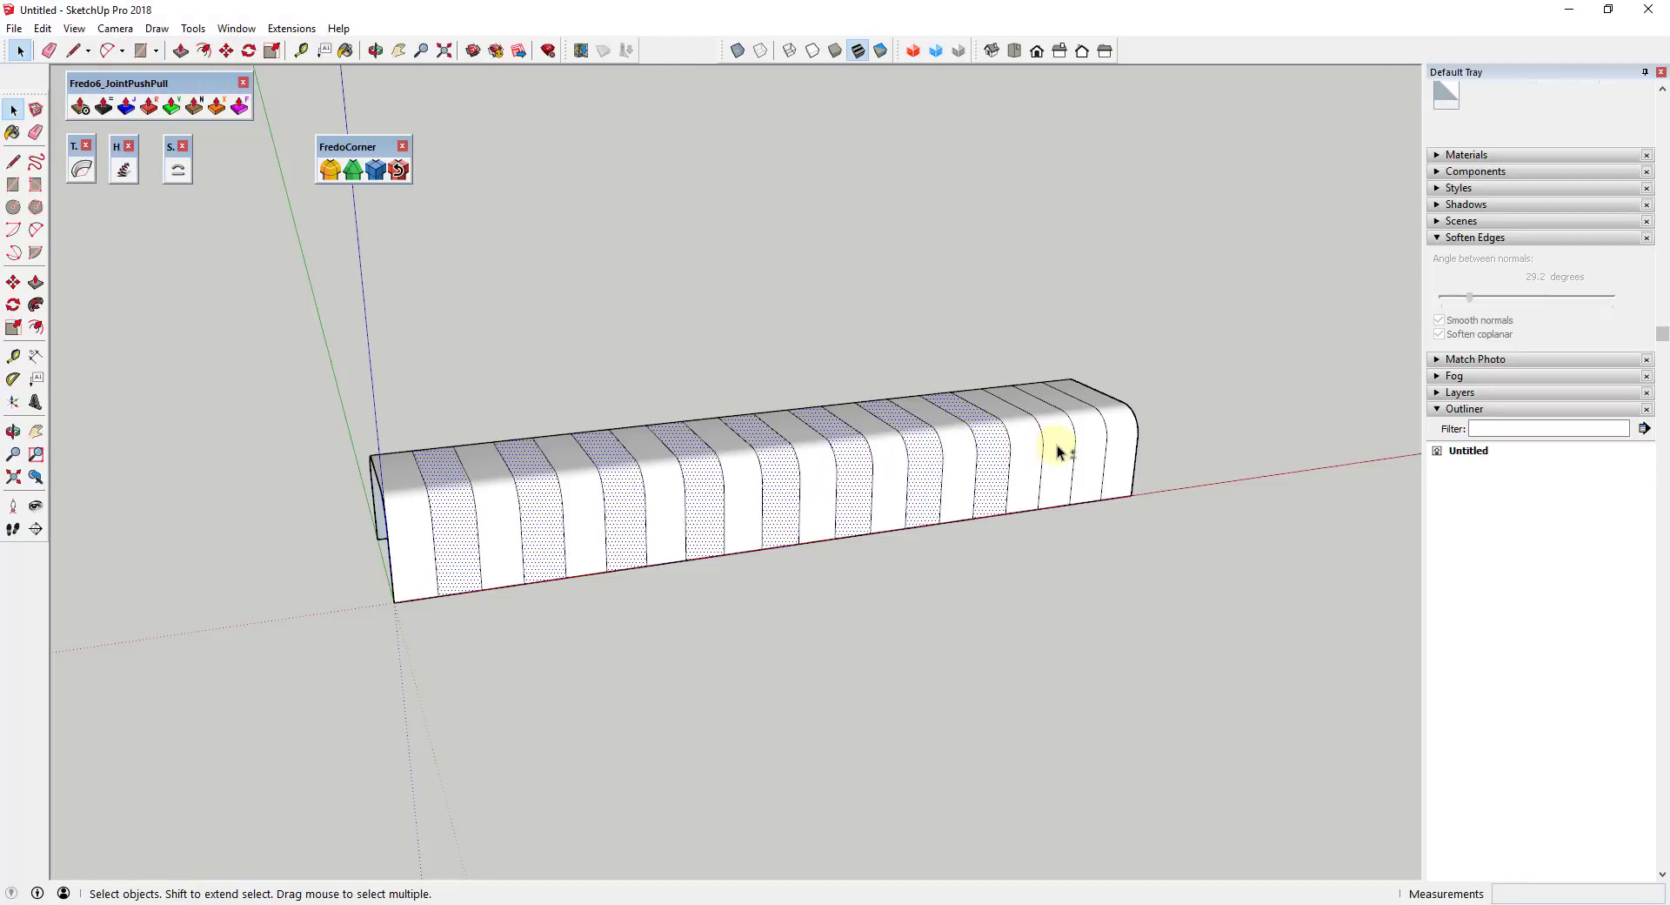
left_click(1056, 449, "shift")
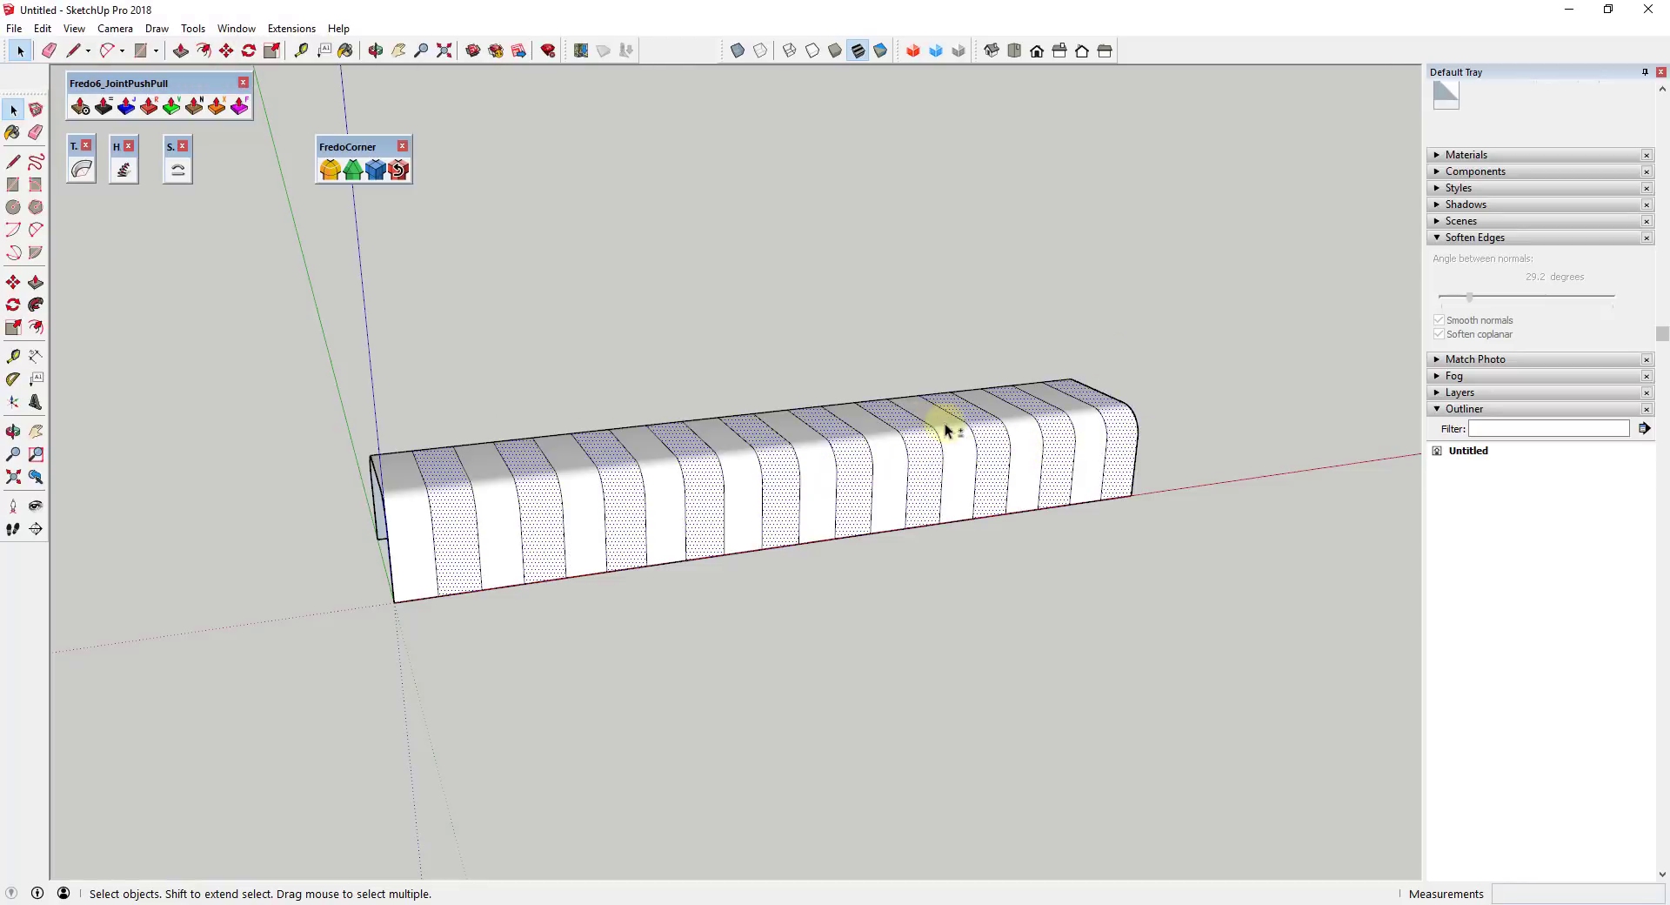
Start Joint Push Pull on the selected strips and review its finishing and border options, keeping Contour borders
middle_click_drag(945, 423, 670, 439)
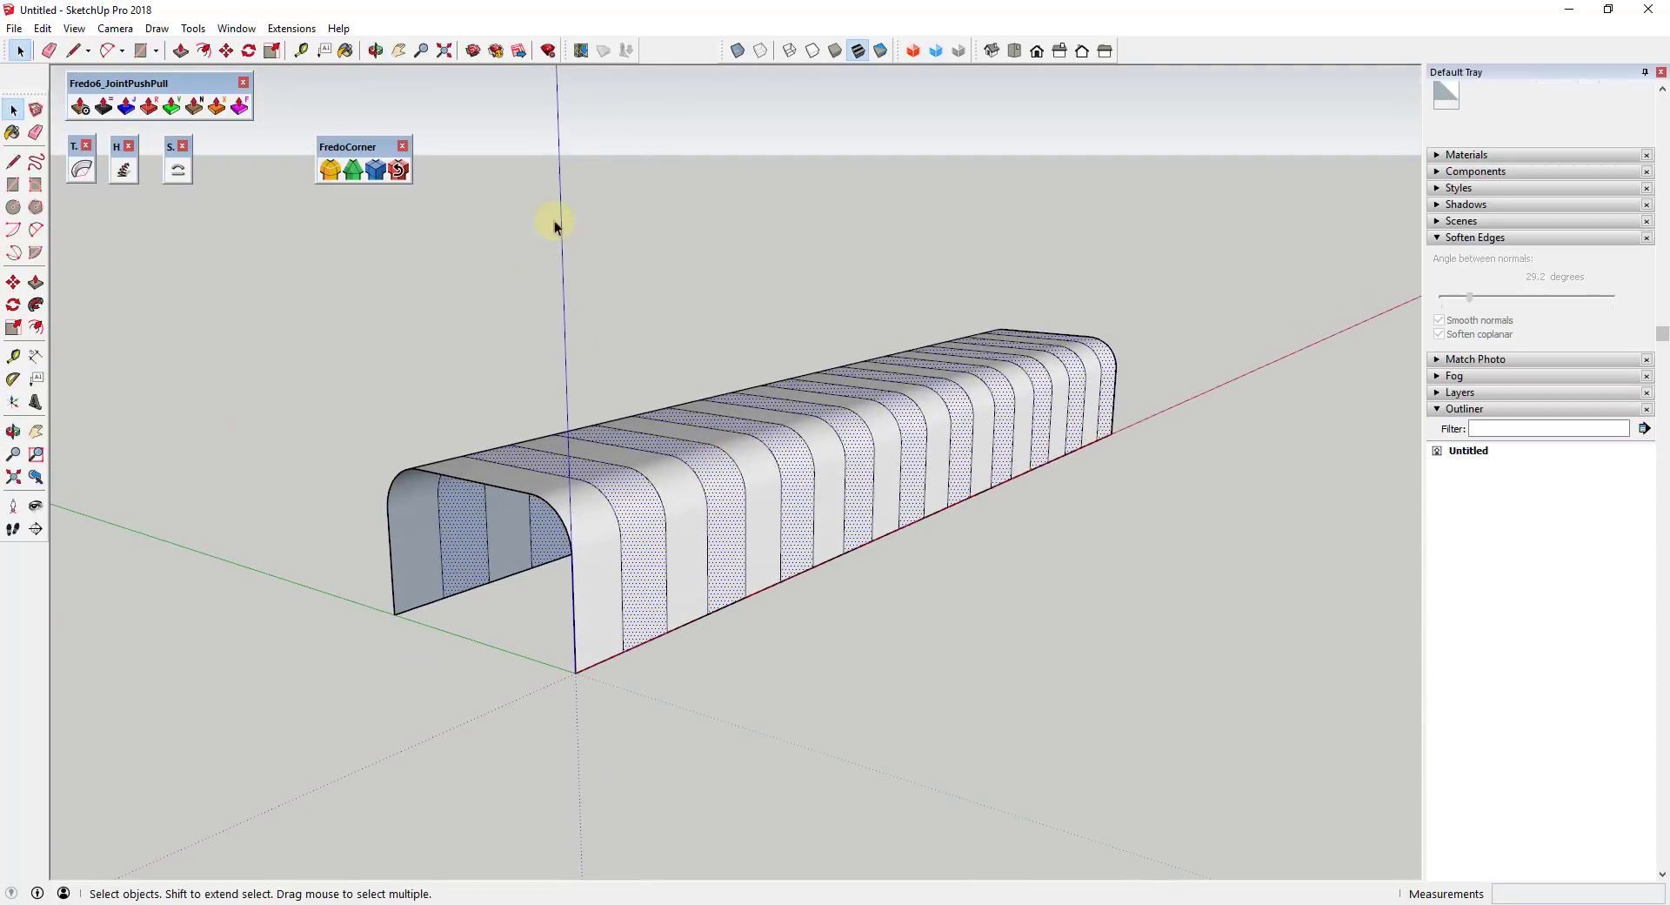
left_click(127, 108)
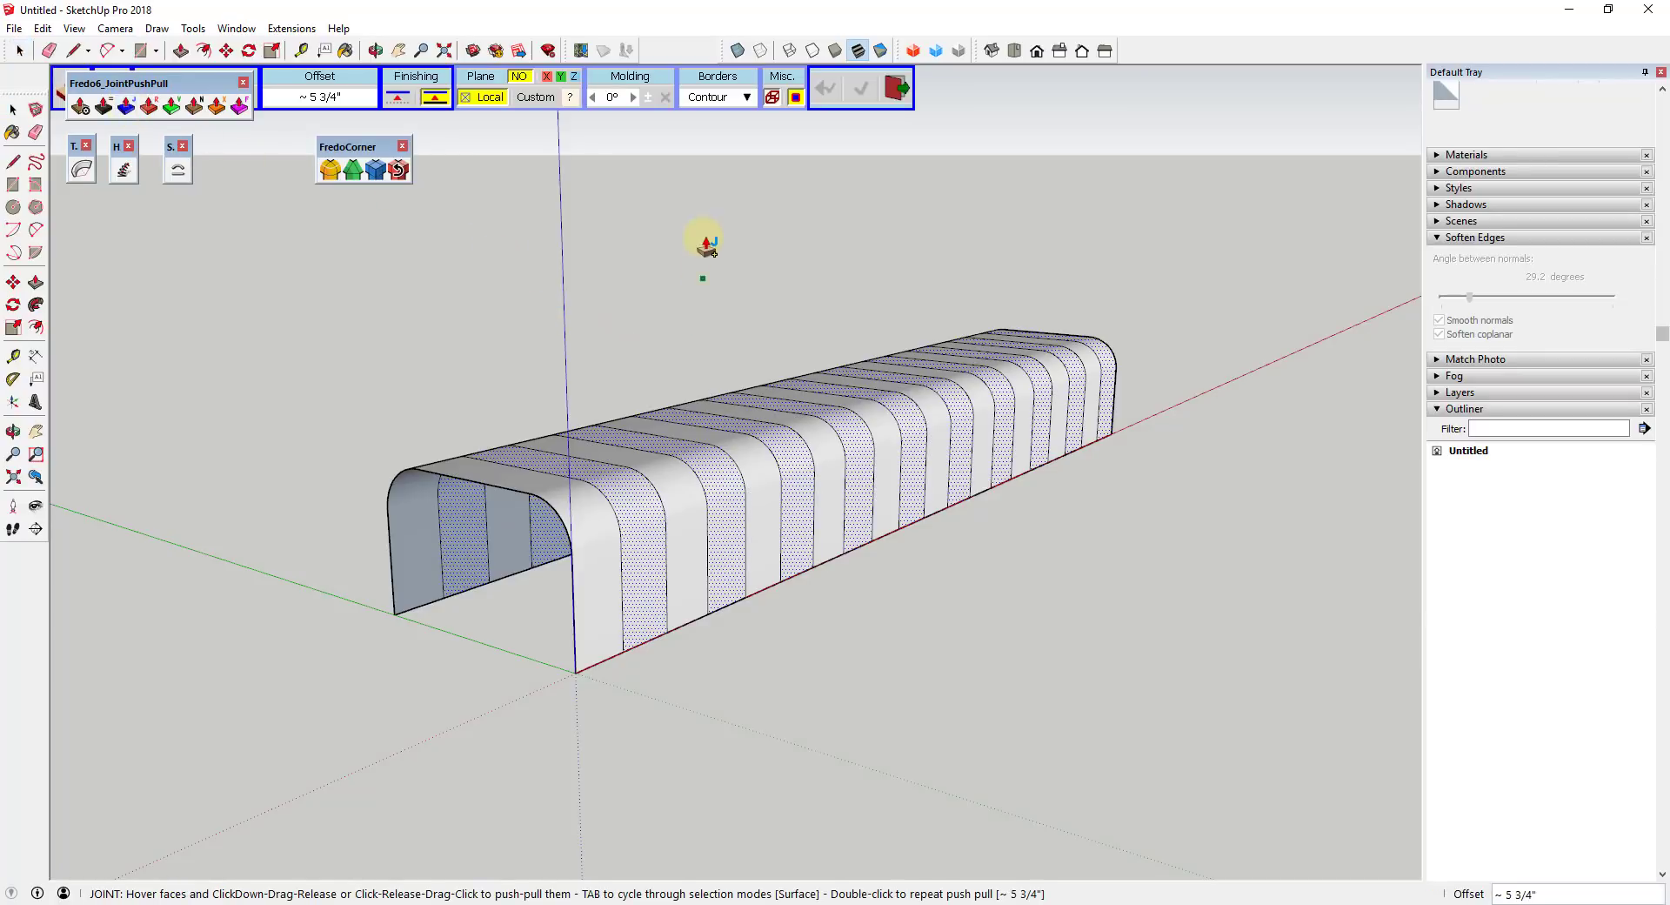
left_click(436, 104)
left_click(737, 99)
left_click(736, 120)
left_click(743, 101)
left_click(736, 120)
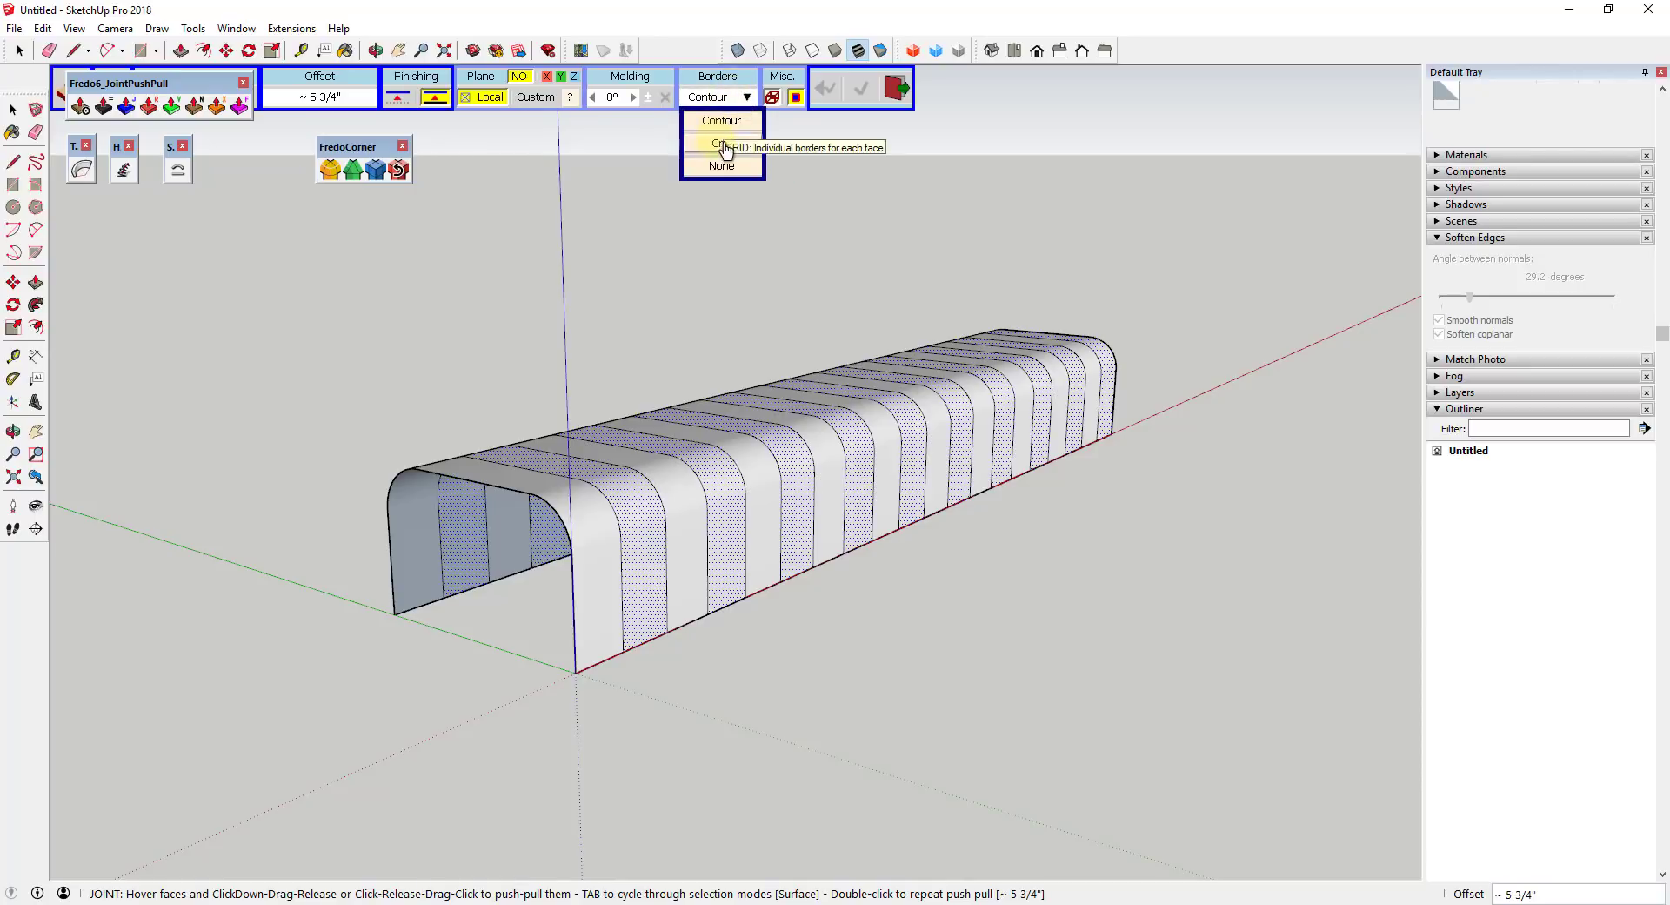
left_click(744, 98)
left_click(643, 353)
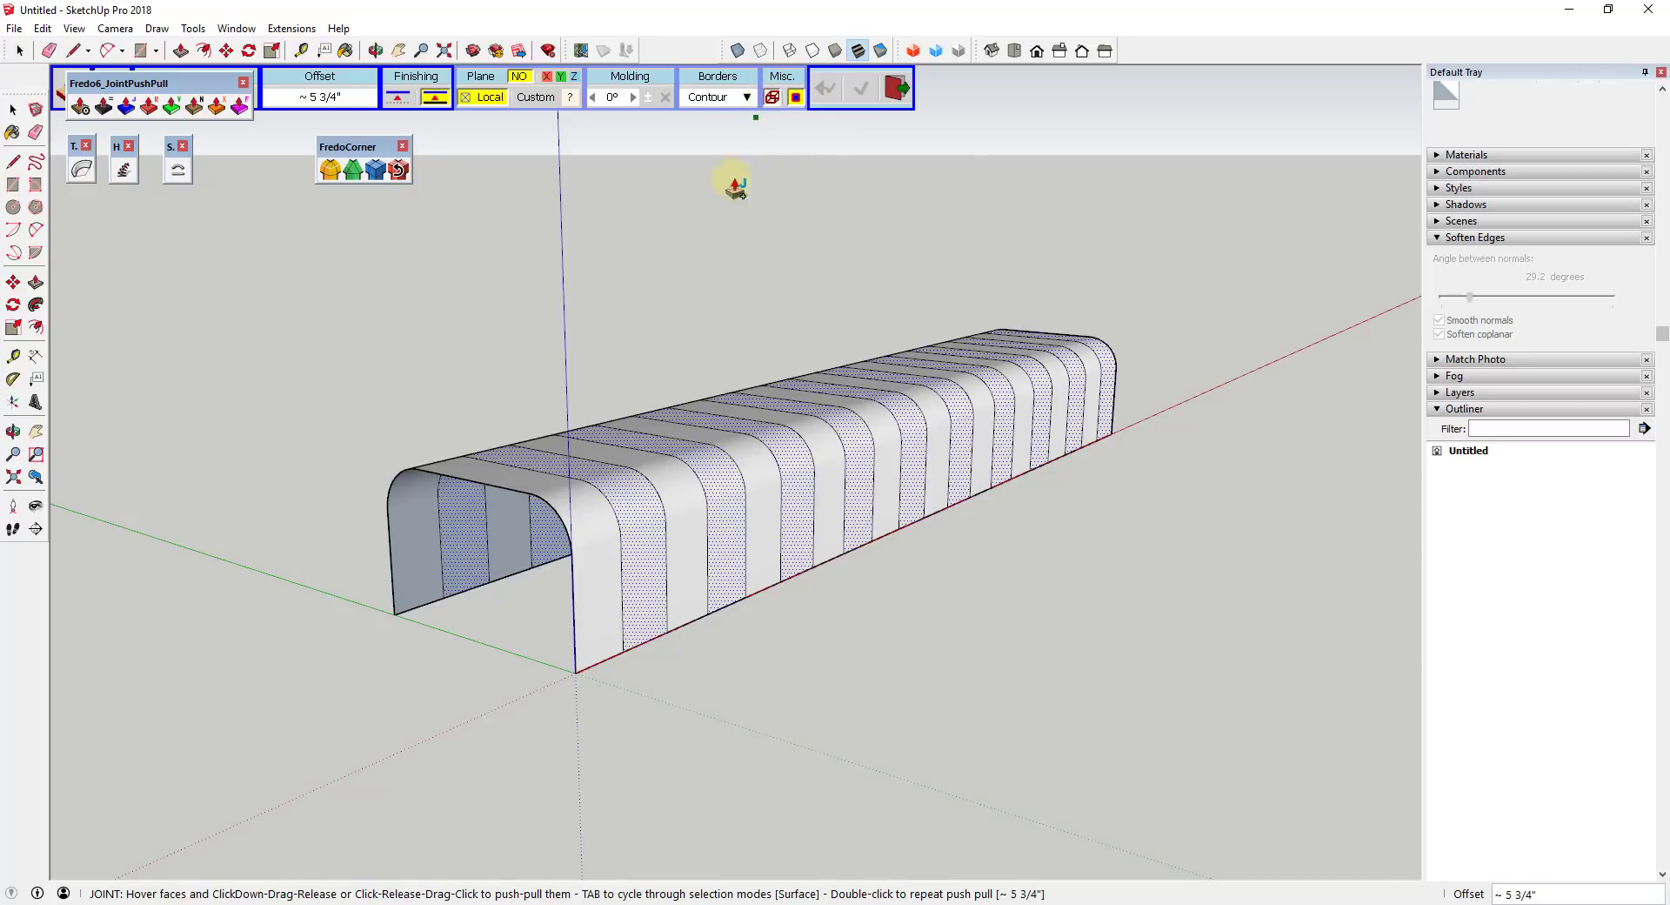
Thicken the selected strips outward by about 3 3/4" with Joint Push Pull and finish the operation
middle_click_drag(639, 373, 936, 351)
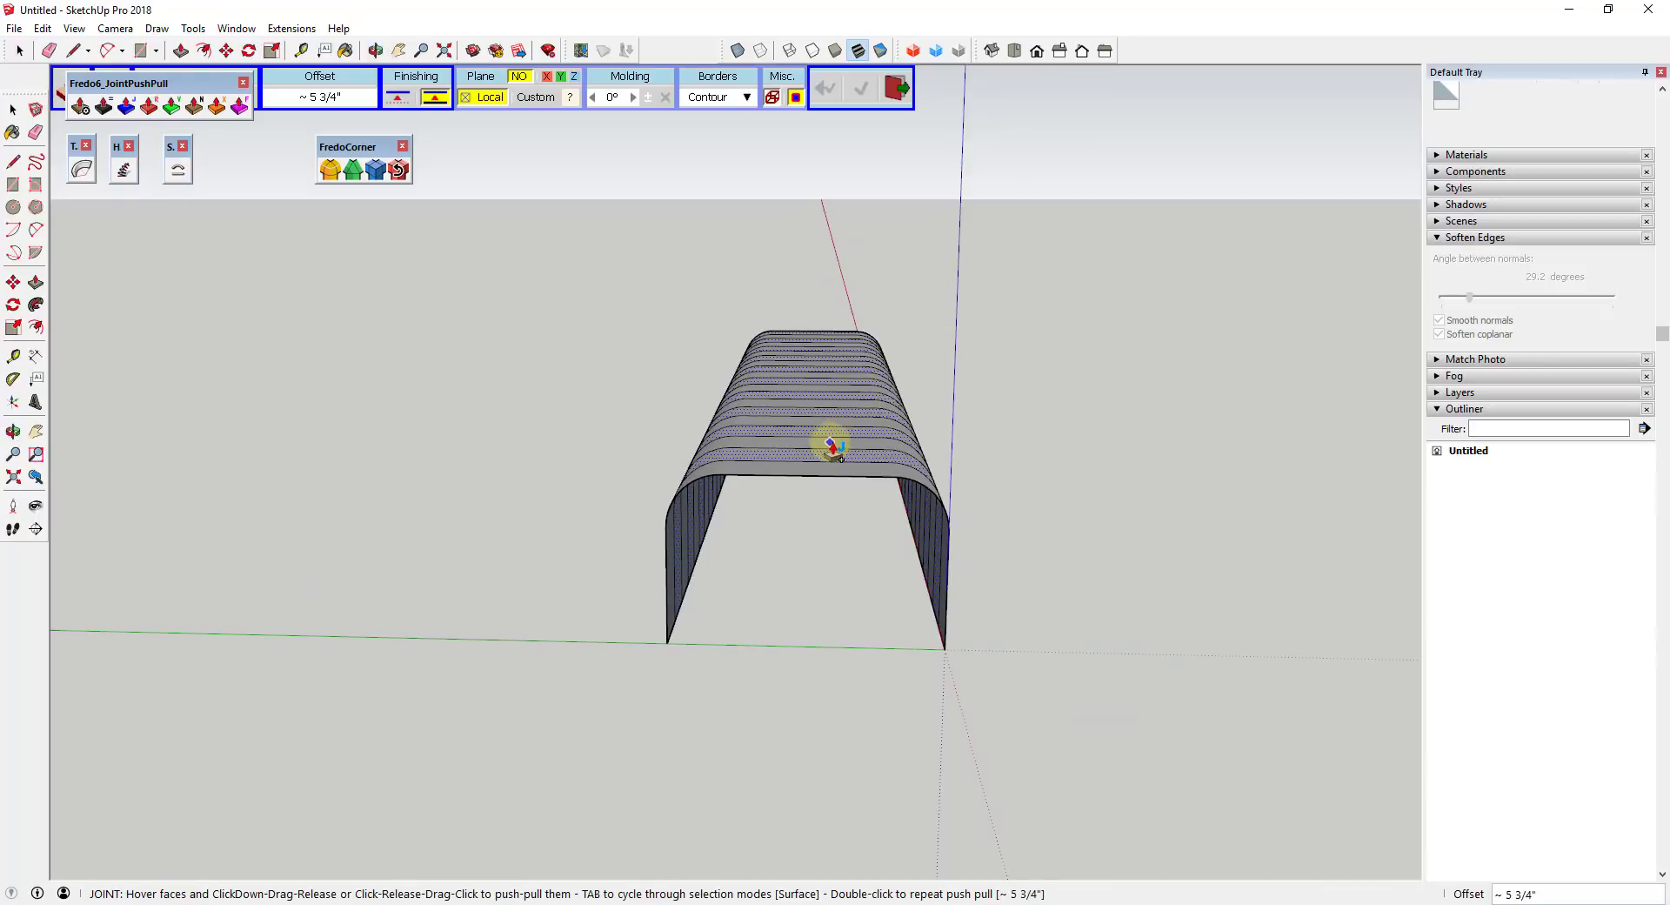
scroll(828, 444, "up", 4)
middle_click_drag(818, 453, 1004, 738)
left_click_drag(1000, 742, 1048, 776)
left_click(1171, 696)
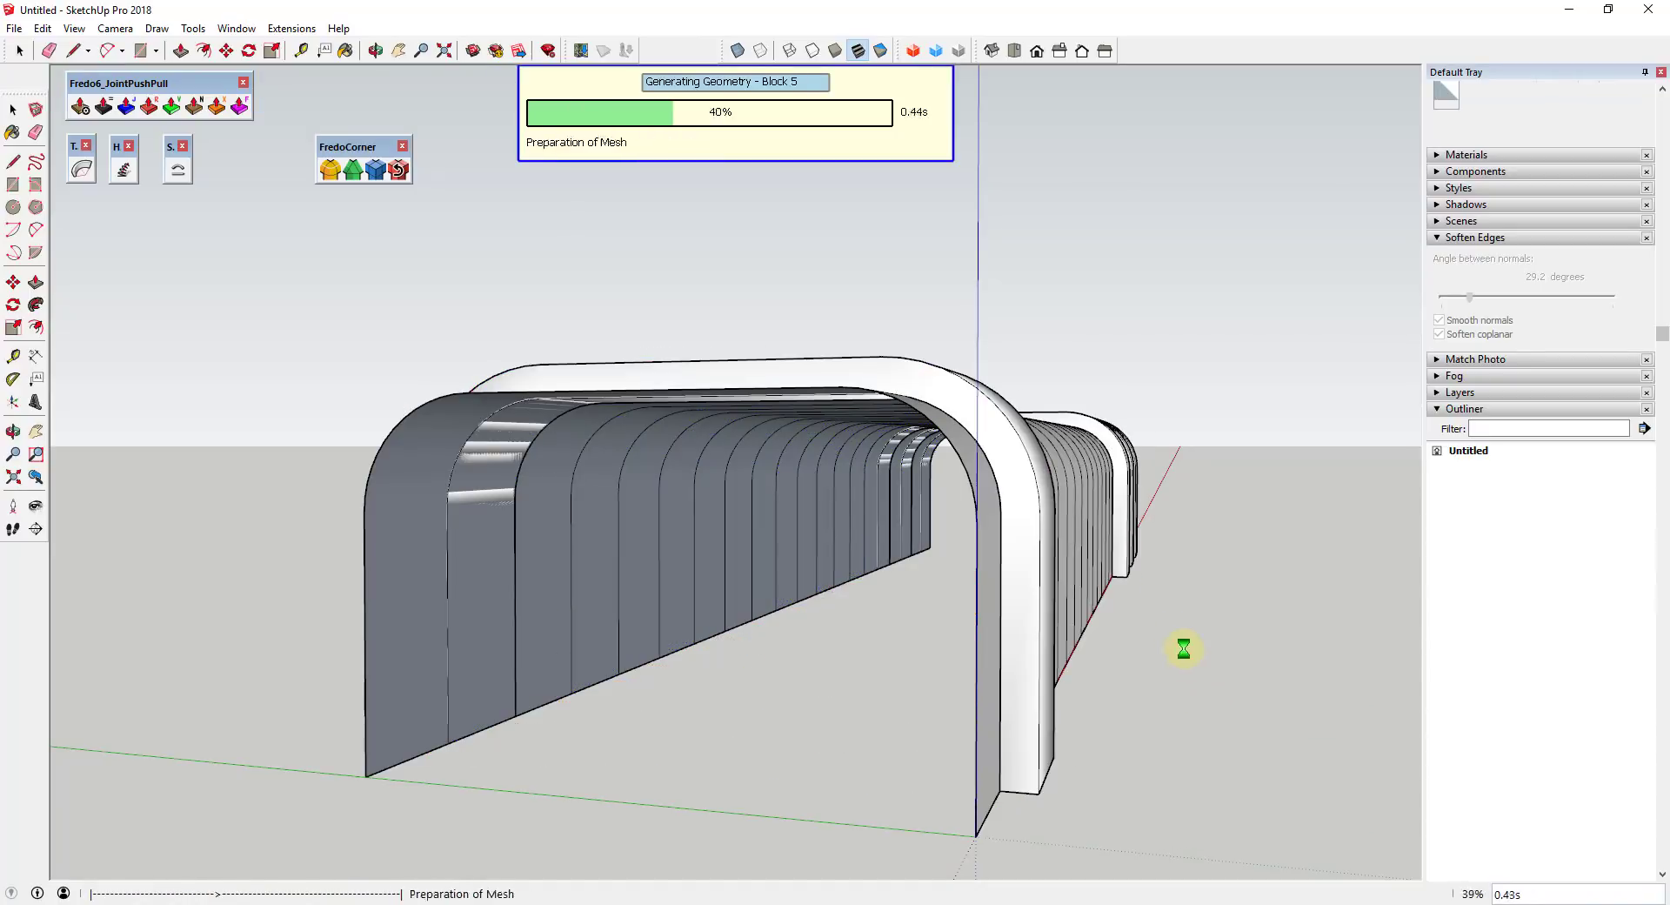
middle_click_drag(1197, 466, 1011, 585)
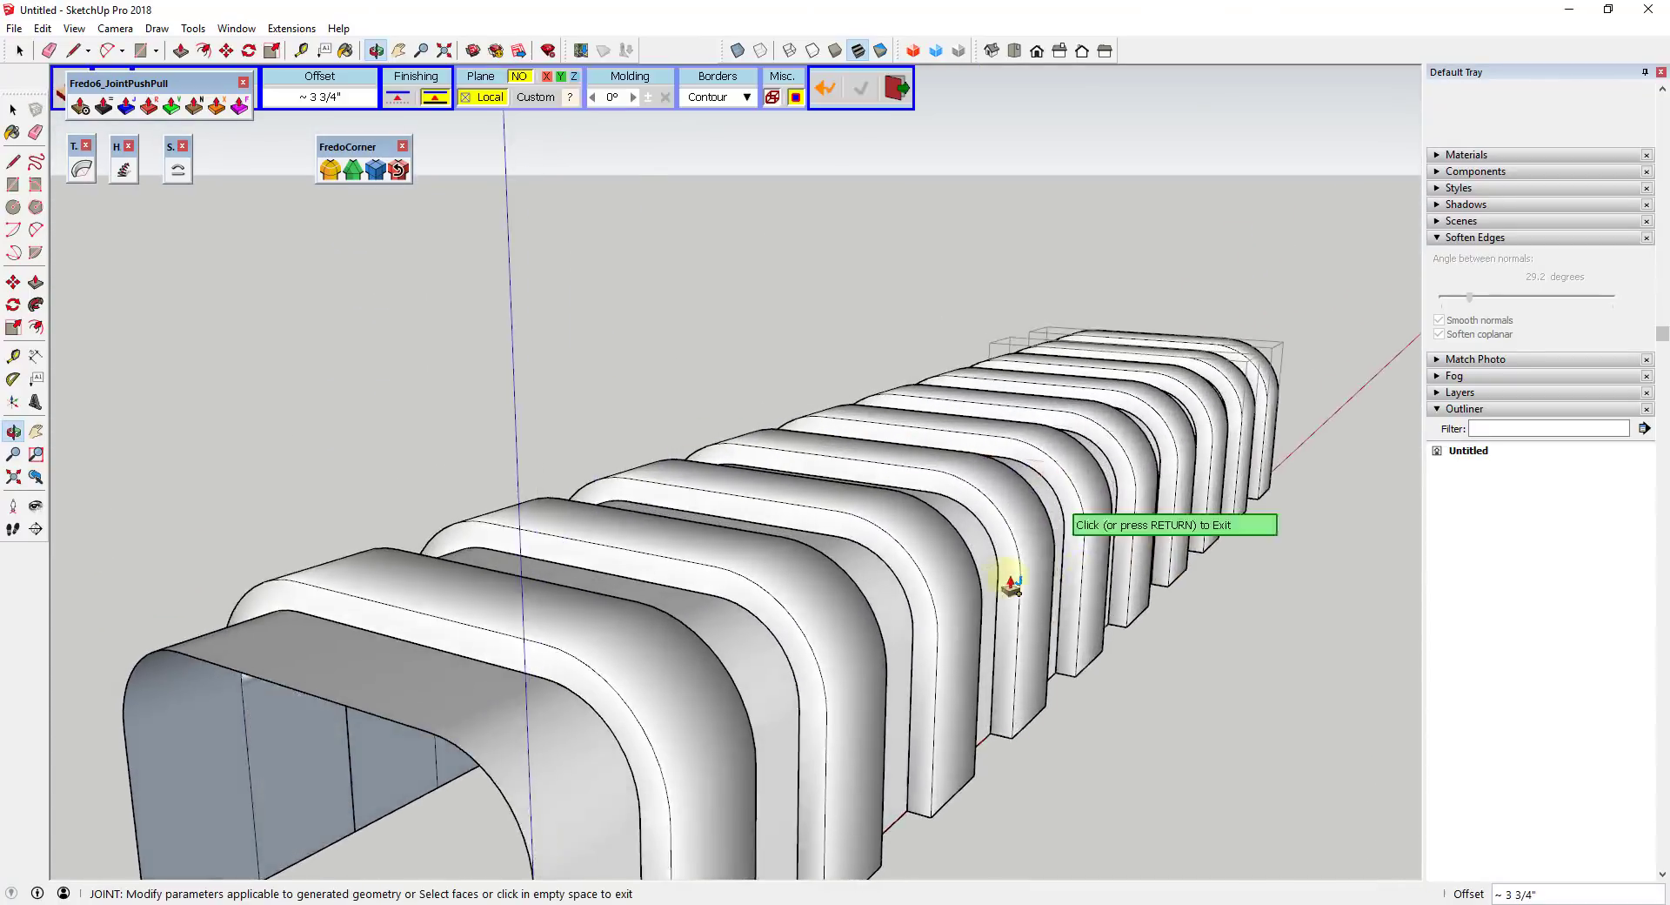
scroll(1009, 579, "down", 5)
left_click(1187, 599)
Examine which raised bands are separate groups and which strips between them are still plain faces
middle_click_drag(1159, 597, 764, 596)
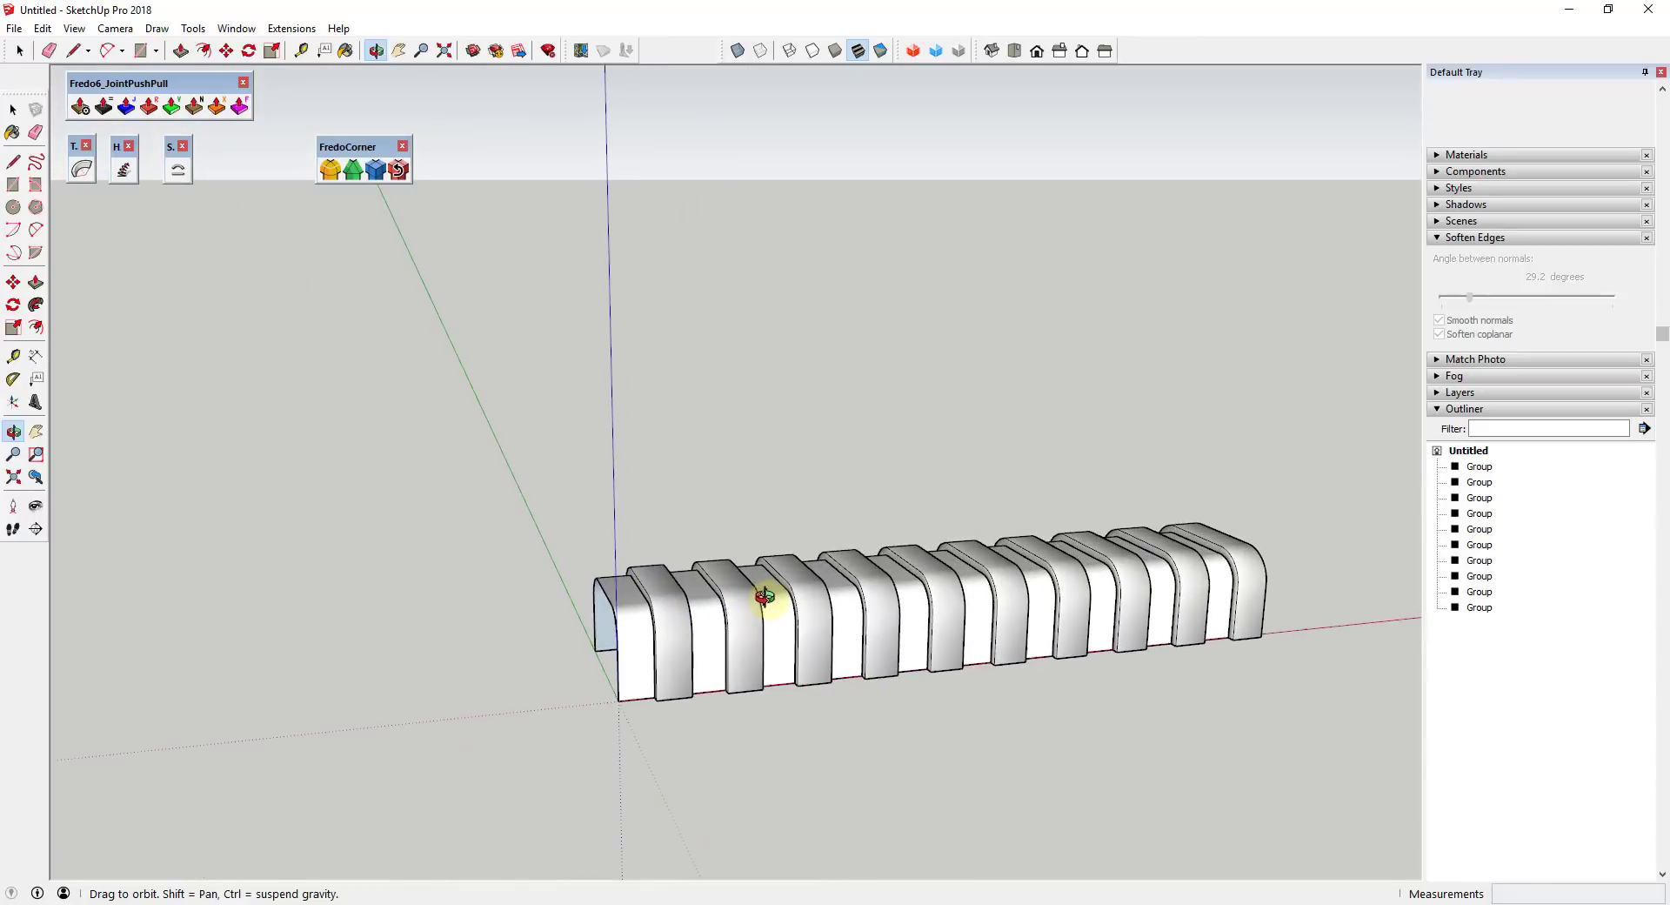
left_click(770, 619)
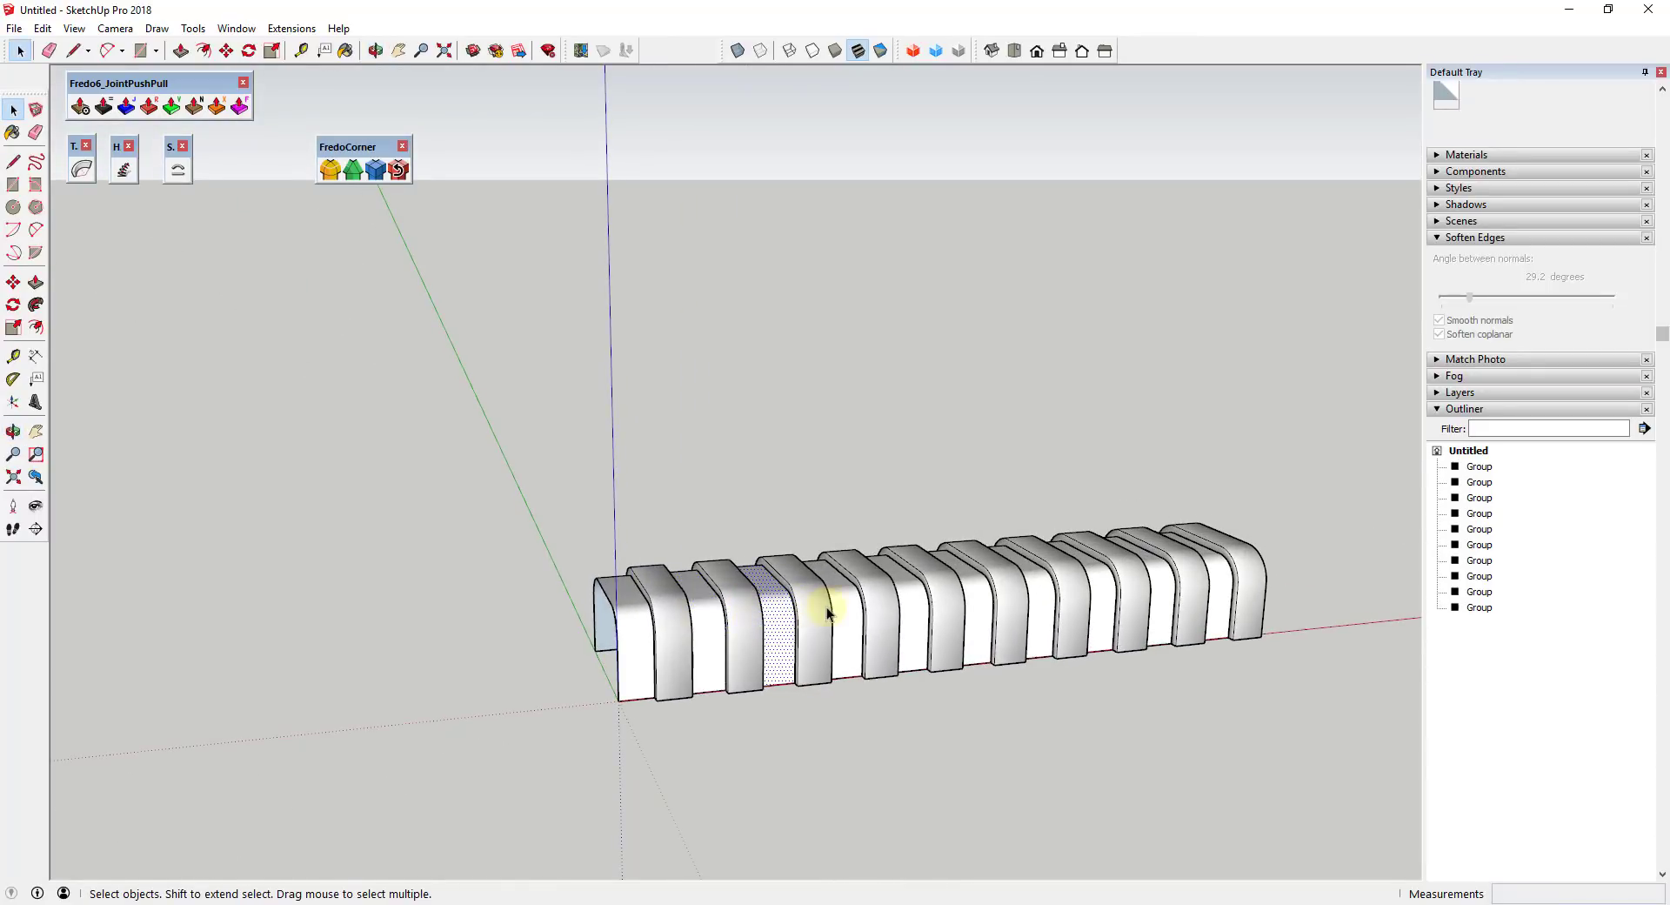
left_click(844, 612)
left_click(930, 614)
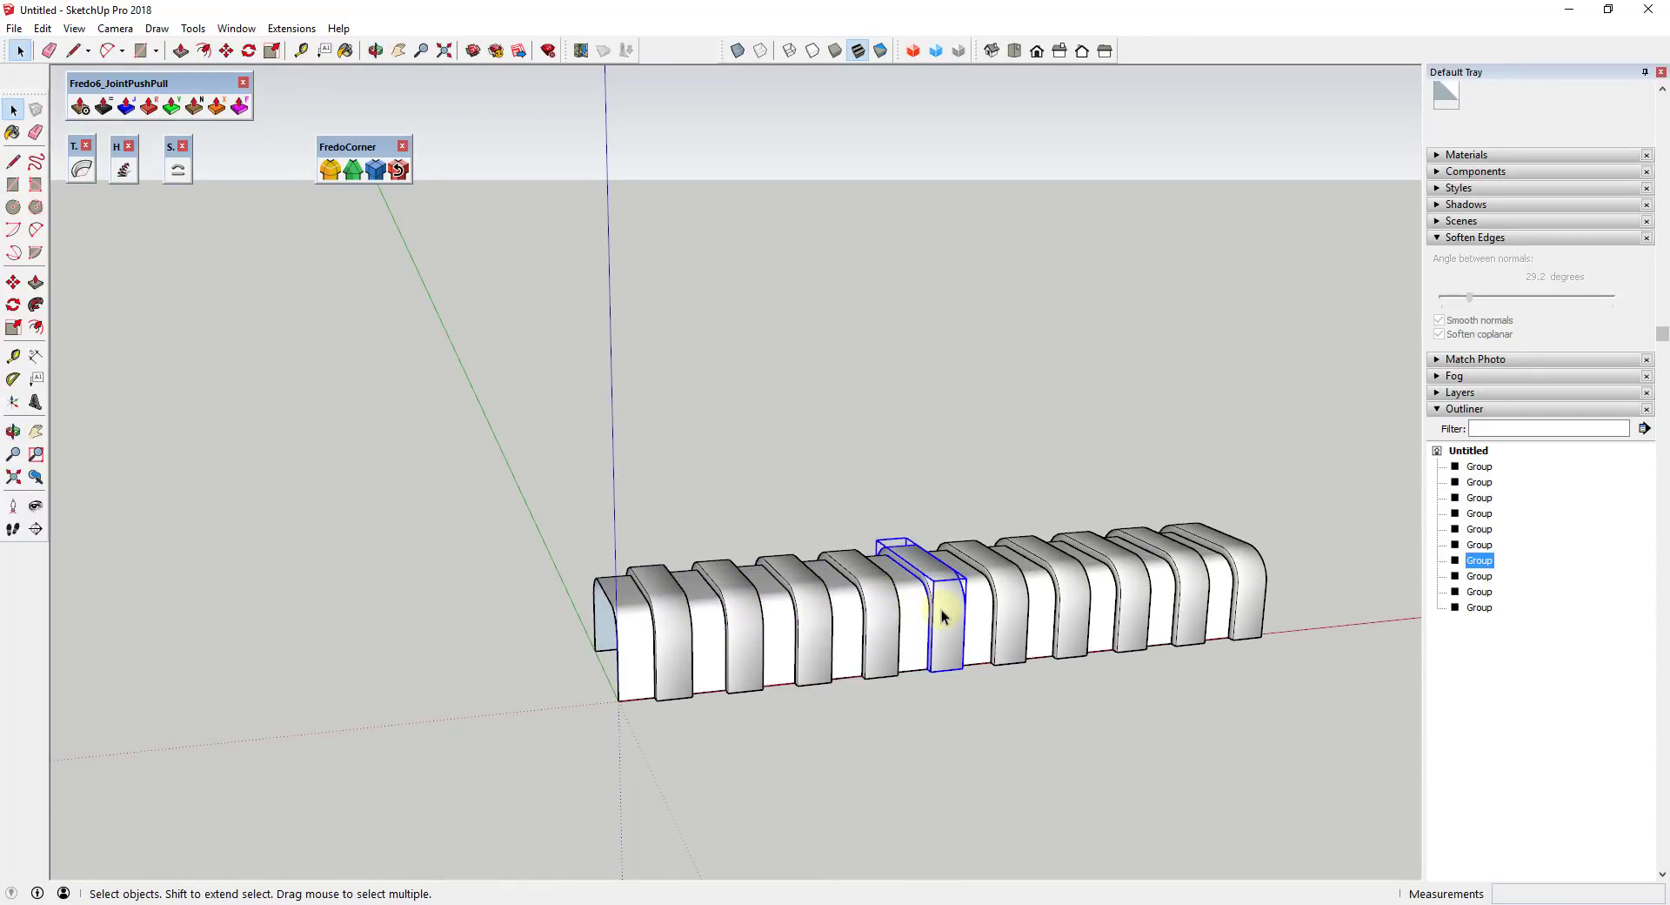
left_click(981, 618)
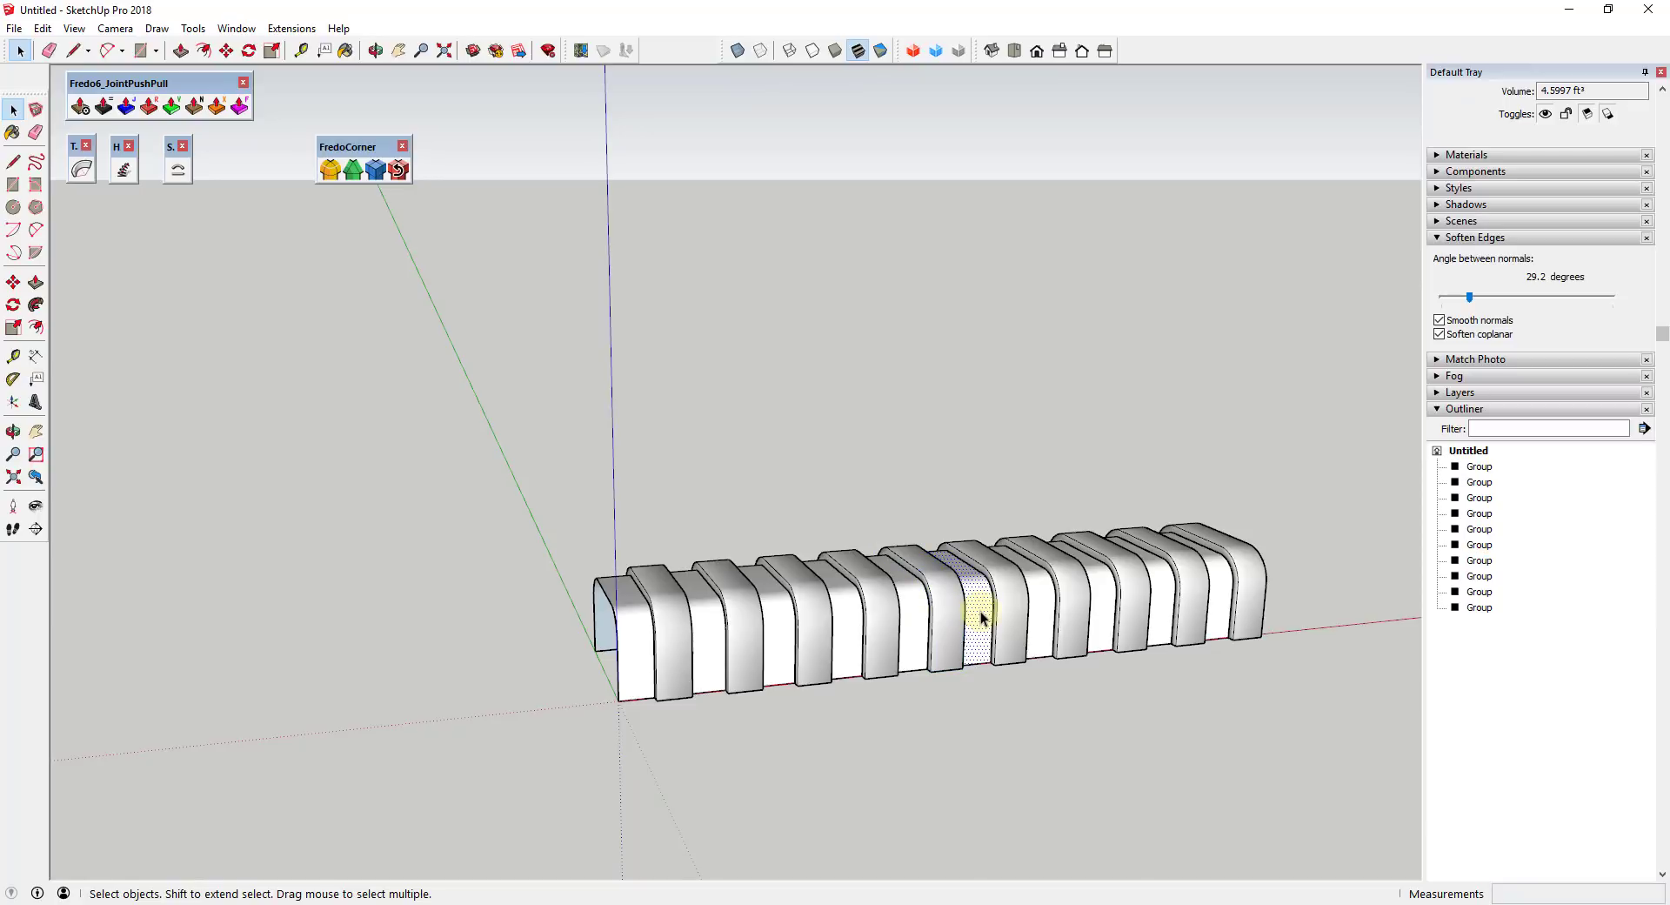
left_click(928, 620)
left_click(884, 621)
left_click(812, 618)
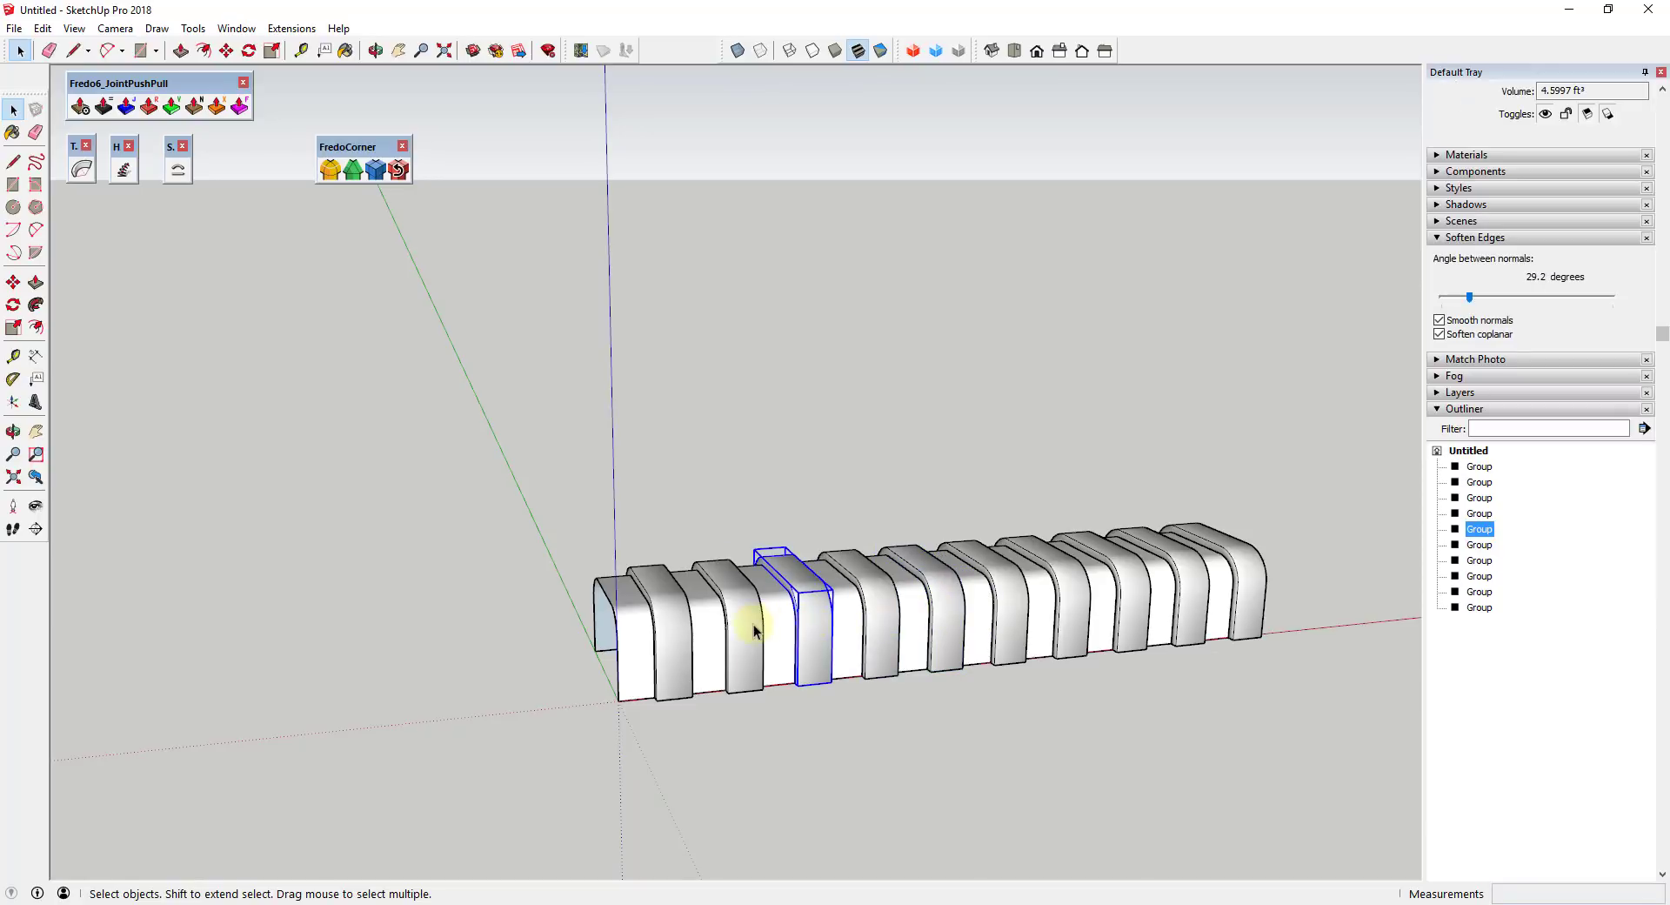
left_click(745, 624)
left_click(683, 625)
Move the thin channel surface along the green axis, away from the grouped raised bands
scroll(1018, 598, "down", 5)
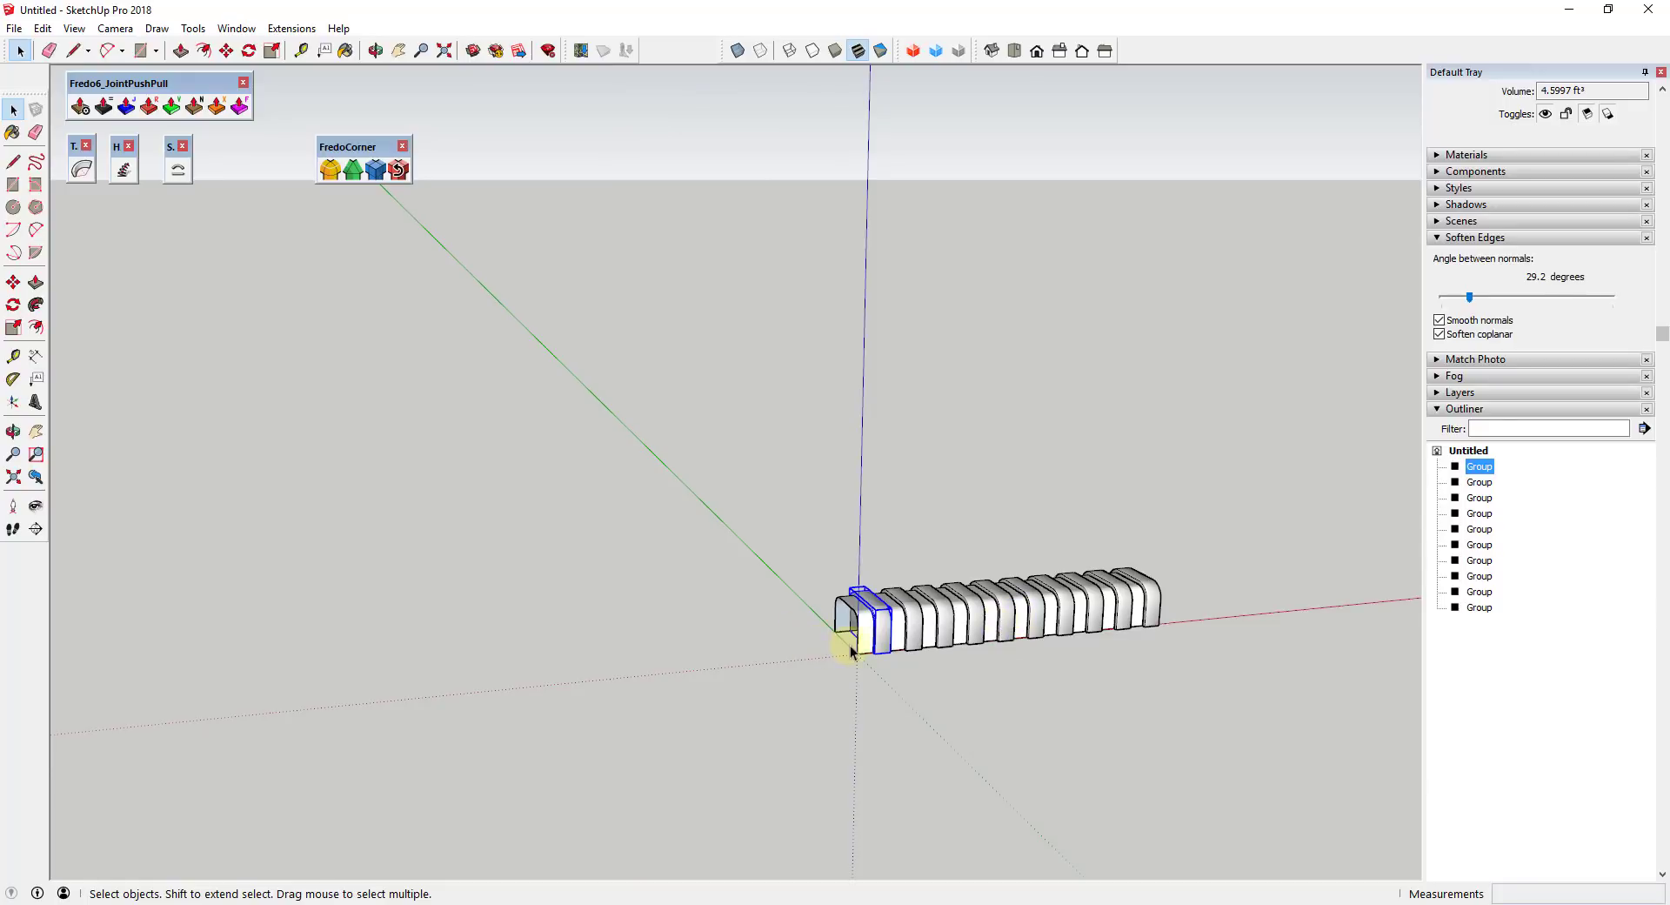
middle_click_drag(865, 614, 1223, 426)
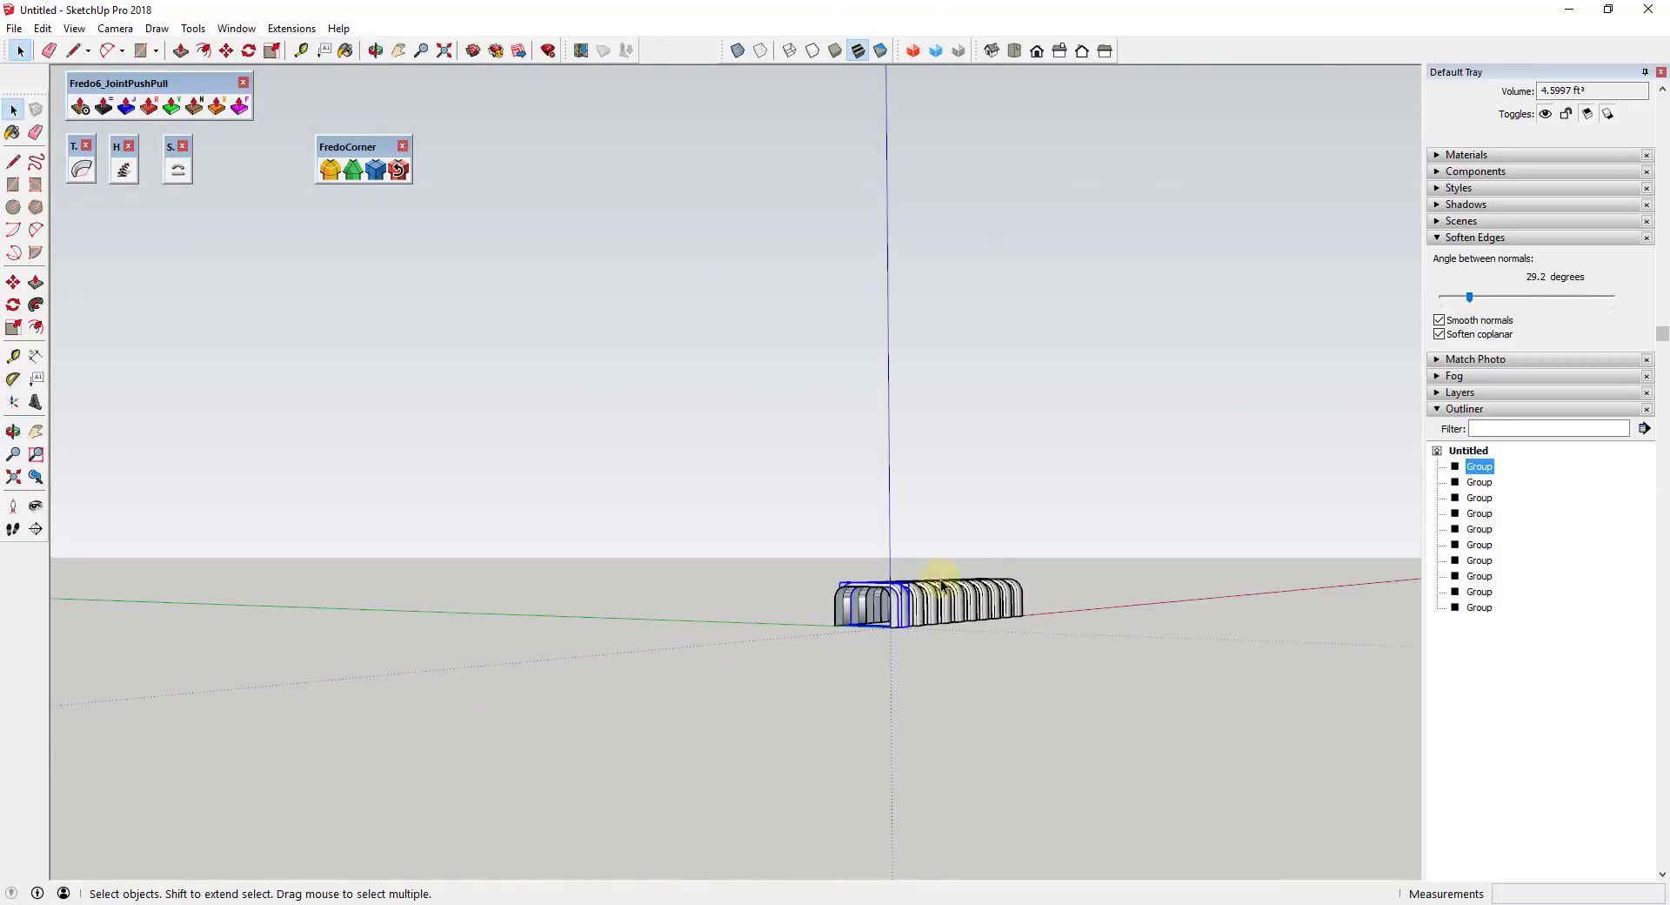
scroll(732, 666, "up", 4)
left_click(748, 636)
middle_click_drag(748, 635, 1126, 622)
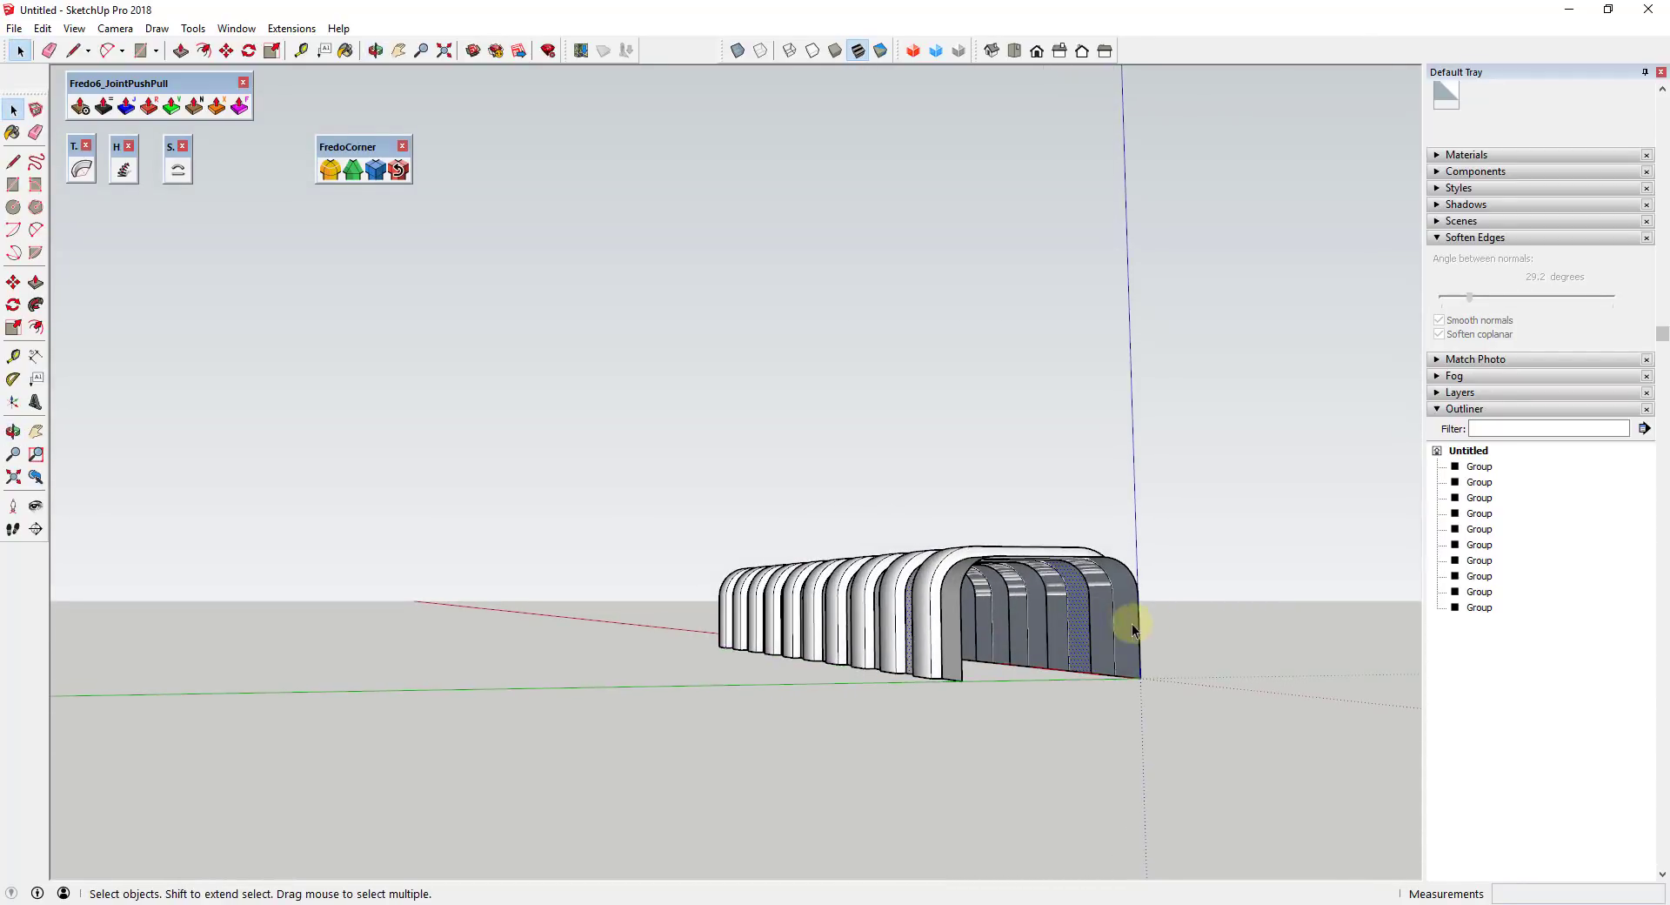
scroll(1112, 628, "up", 1)
scroll(1131, 636, "down", 1)
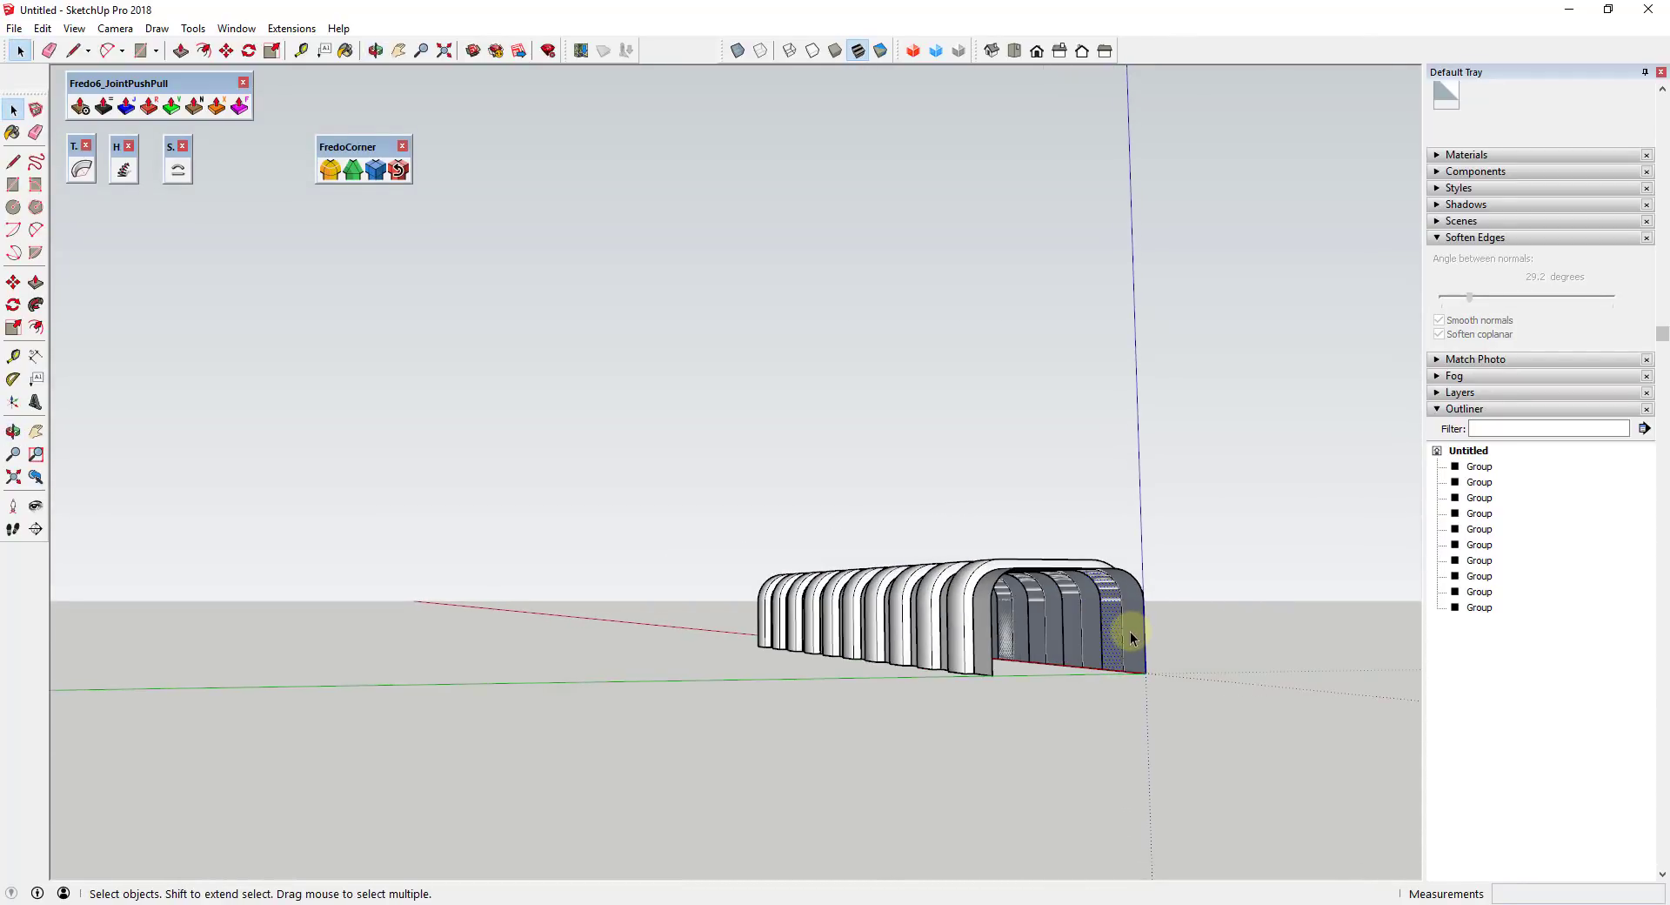
key("ctrl+a")
key("m")
left_click(1131, 638)
key("ctrl")
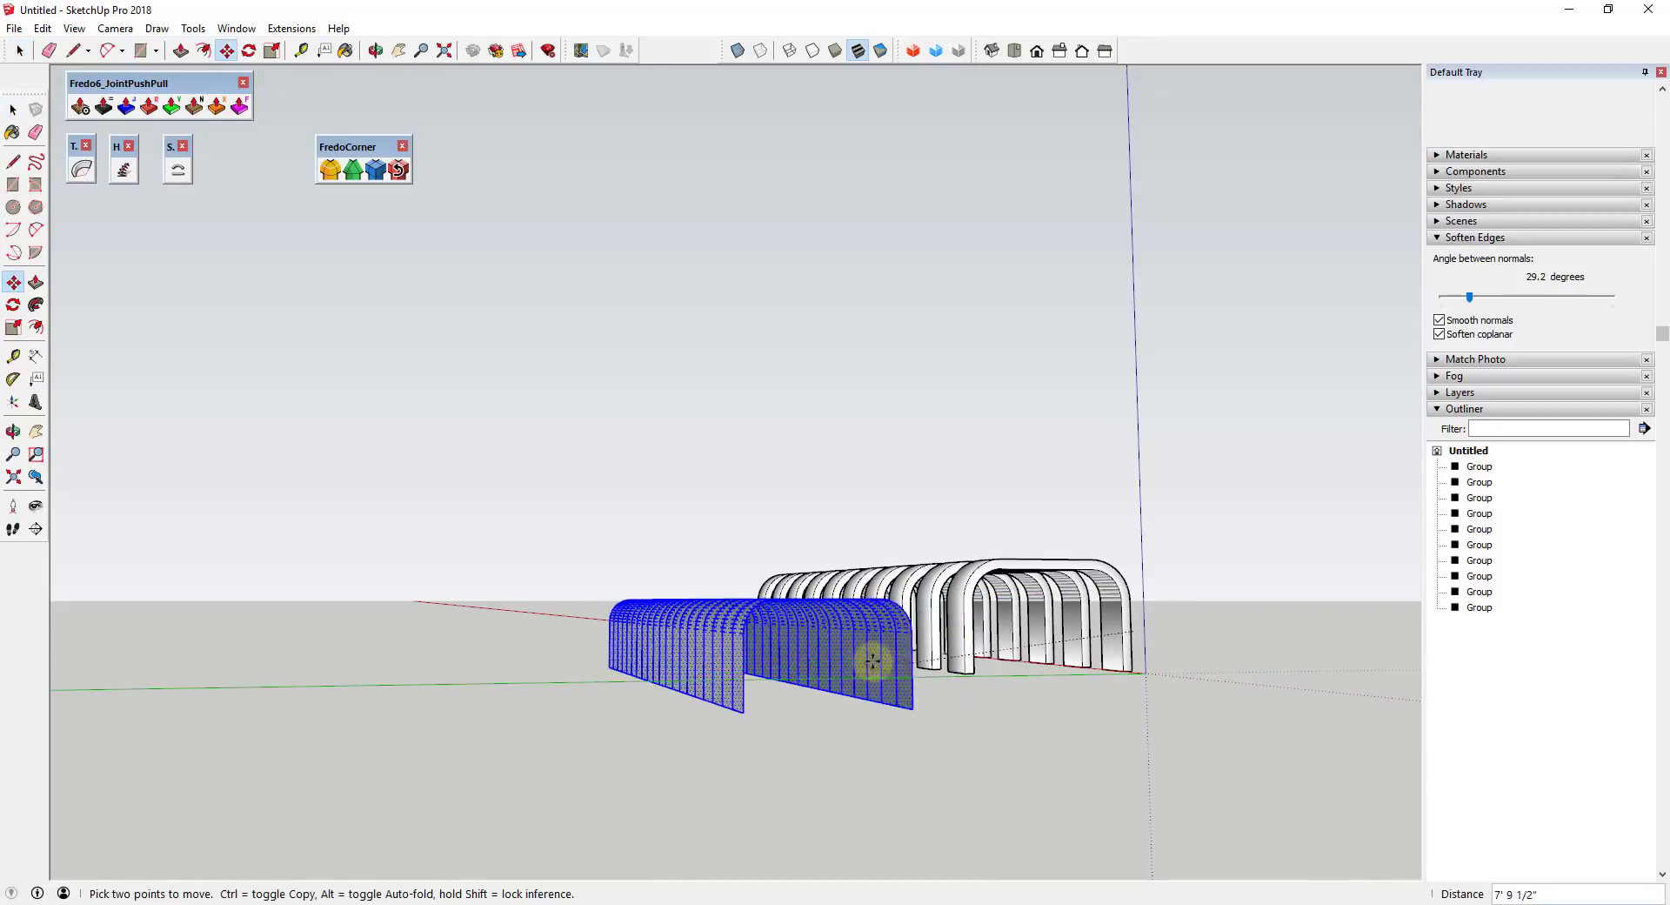
left_click(841, 658)
key("space")
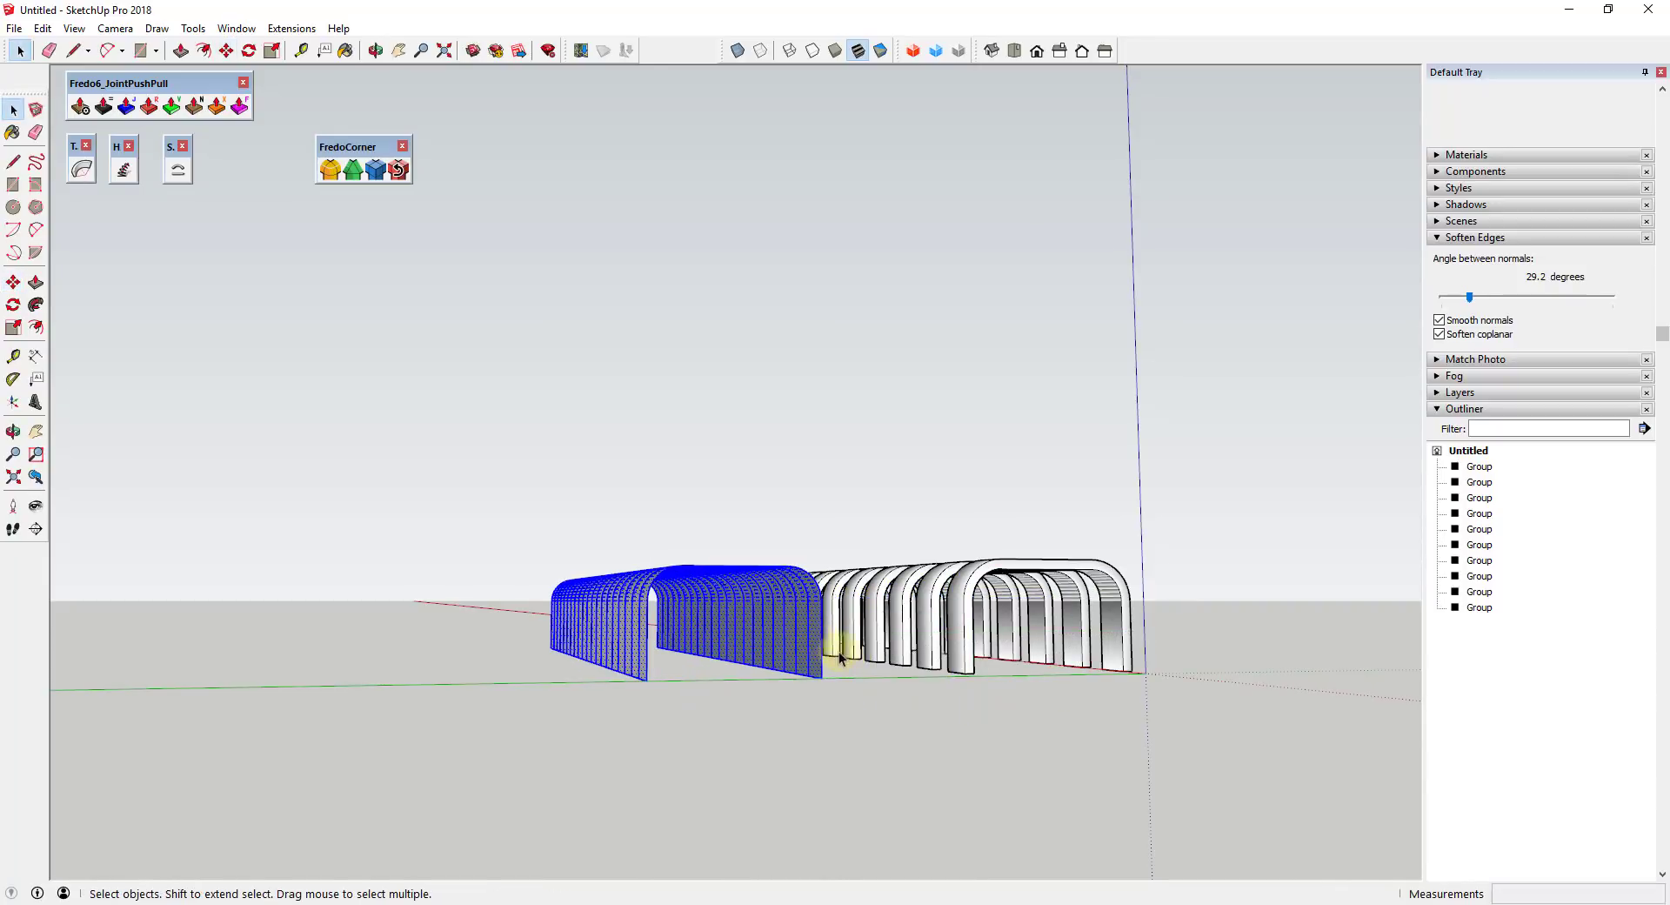
Examine the thin surface beside the raised bands, and undo its move
left_click(850, 753)
middle_click_drag(850, 753, 720, 659)
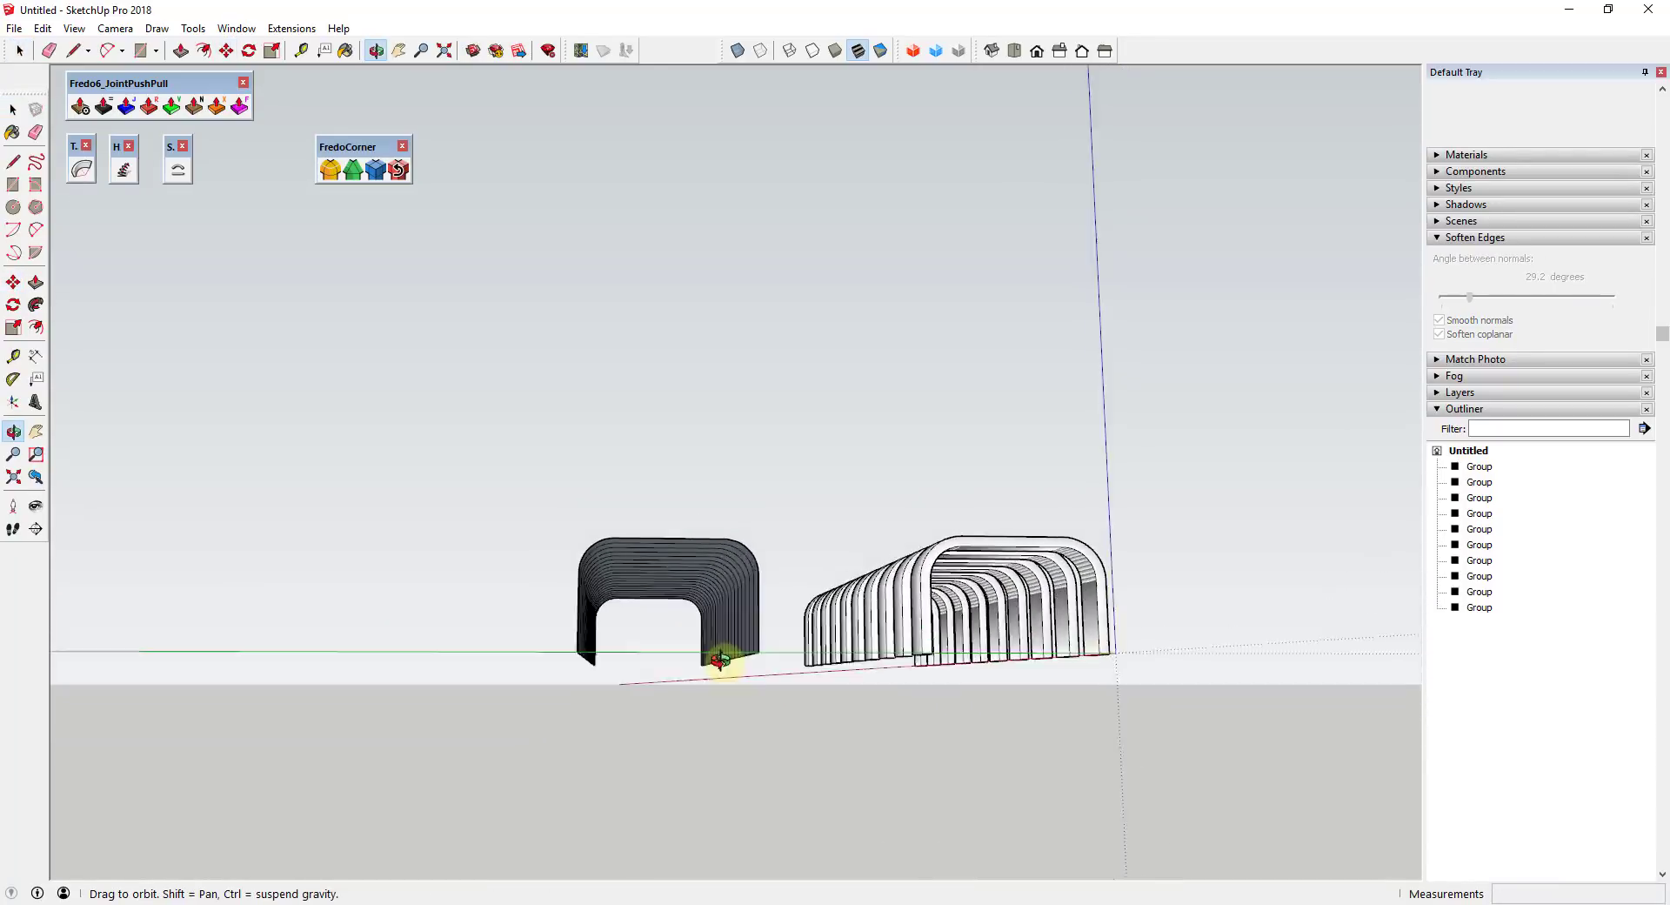
scroll(787, 624, "up", 5)
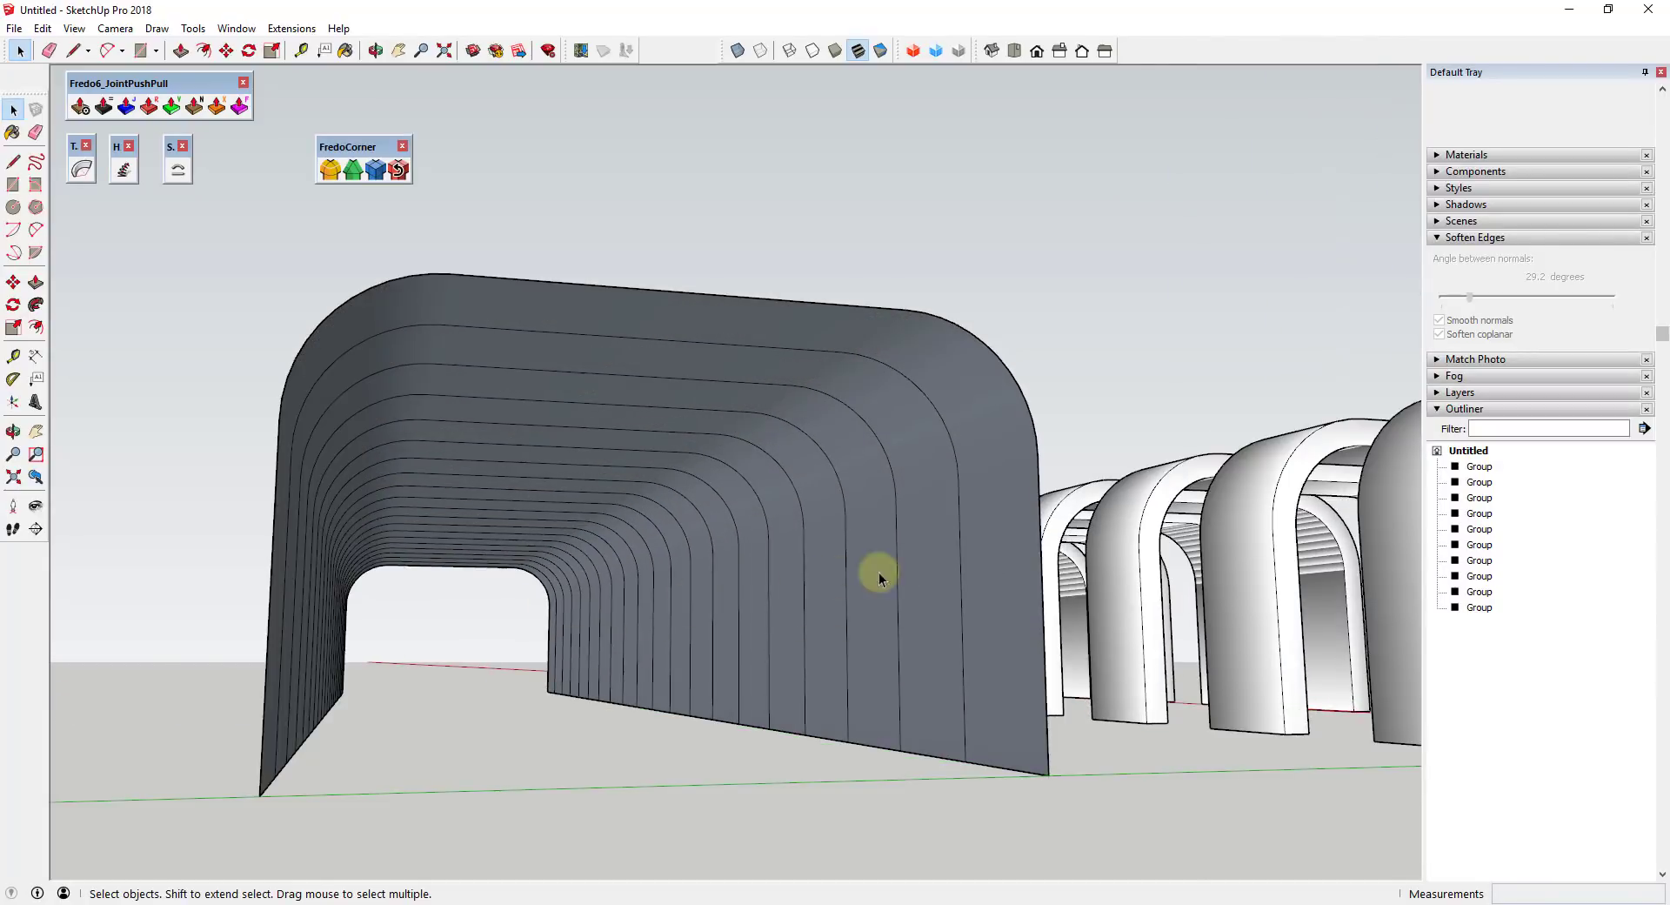
scroll(879, 572, "down", 5)
middle_click_drag(837, 583, 690, 675)
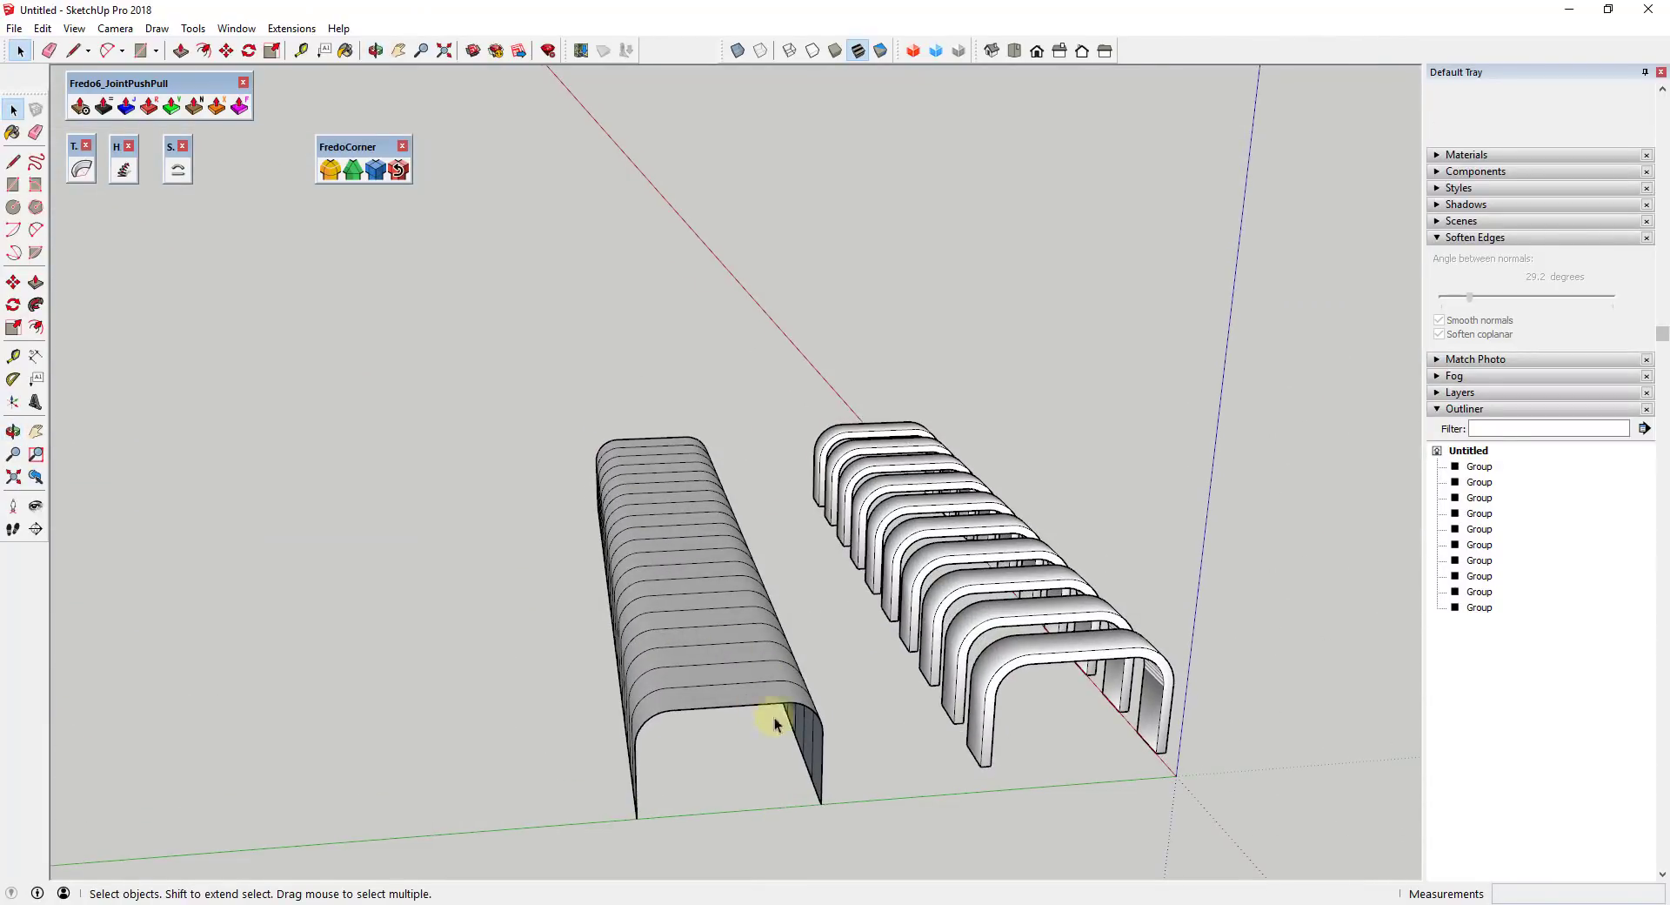
key("ctrl+z")
middle_click_drag(1203, 716, 1241, 589)
scroll(1157, 631, "up", 3)
middle_click_drag(1197, 640, 1338, 469)
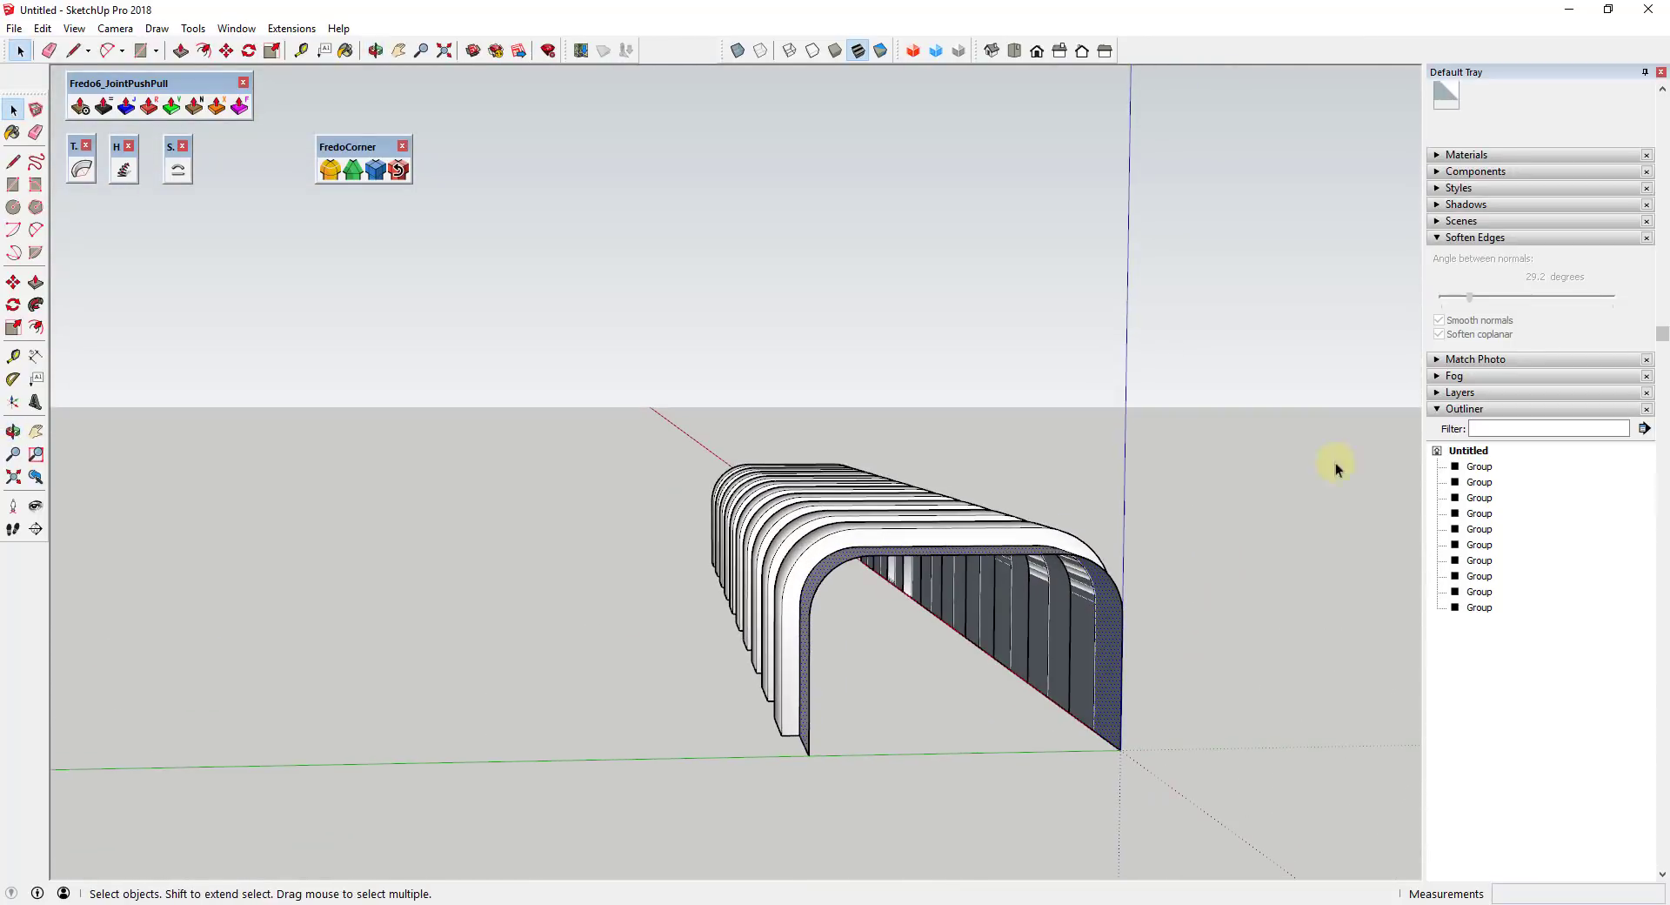
Examine the inner faces of the channel and the raised bands, and clear the face selection
left_click(1437, 156)
left_click(1437, 157)
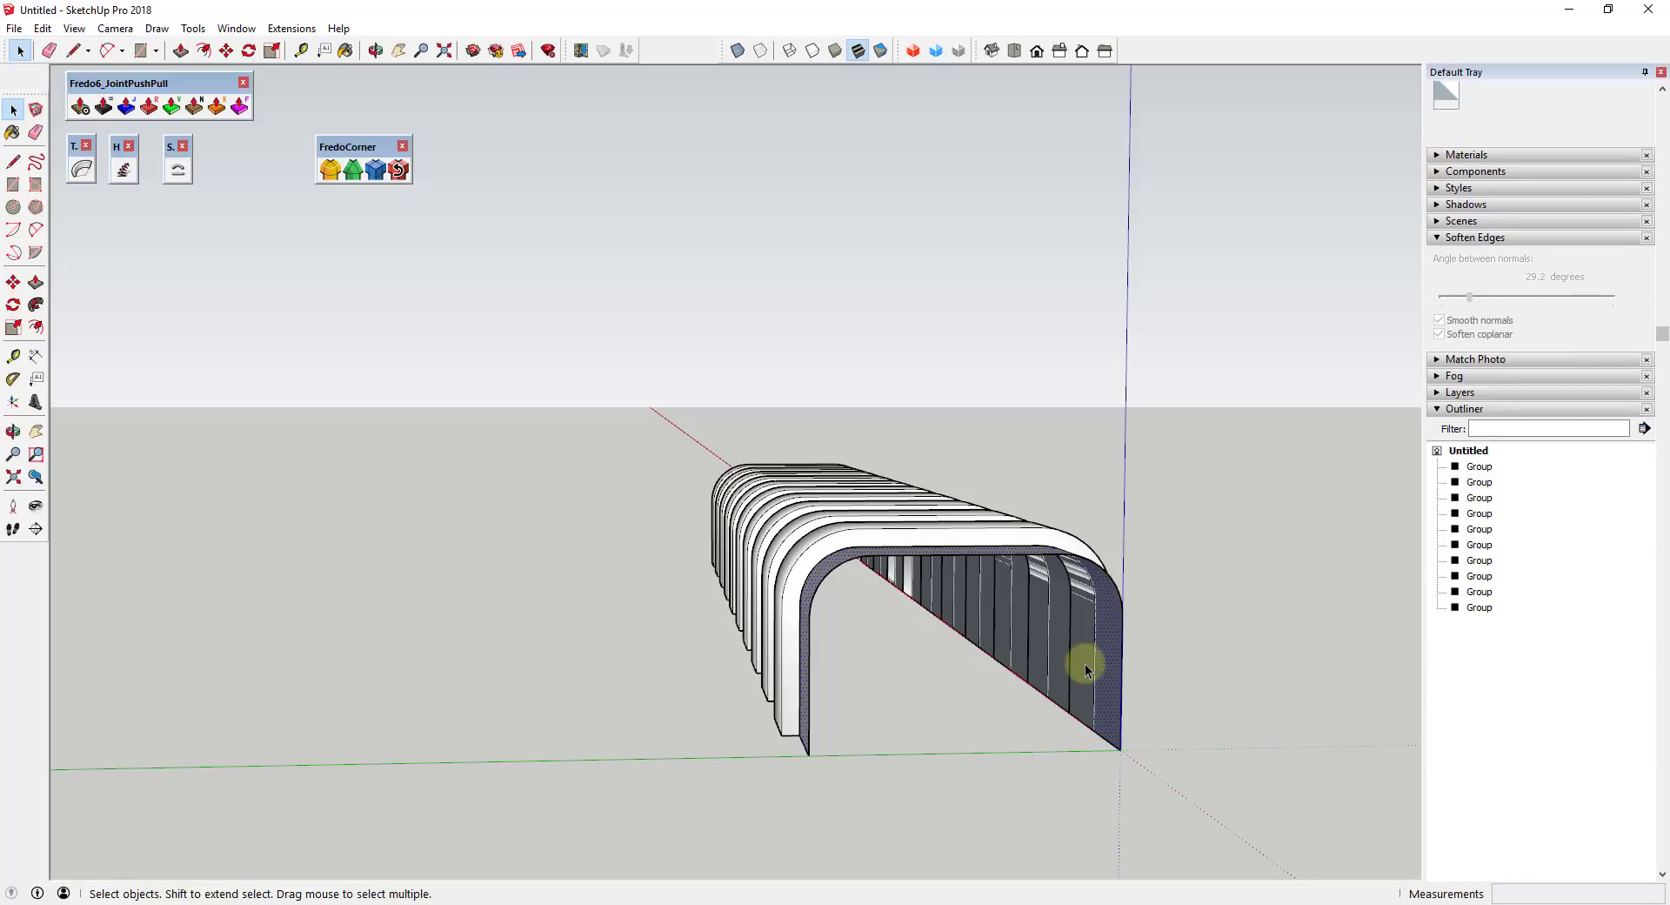
middle_click_drag(1074, 615, 1156, 541)
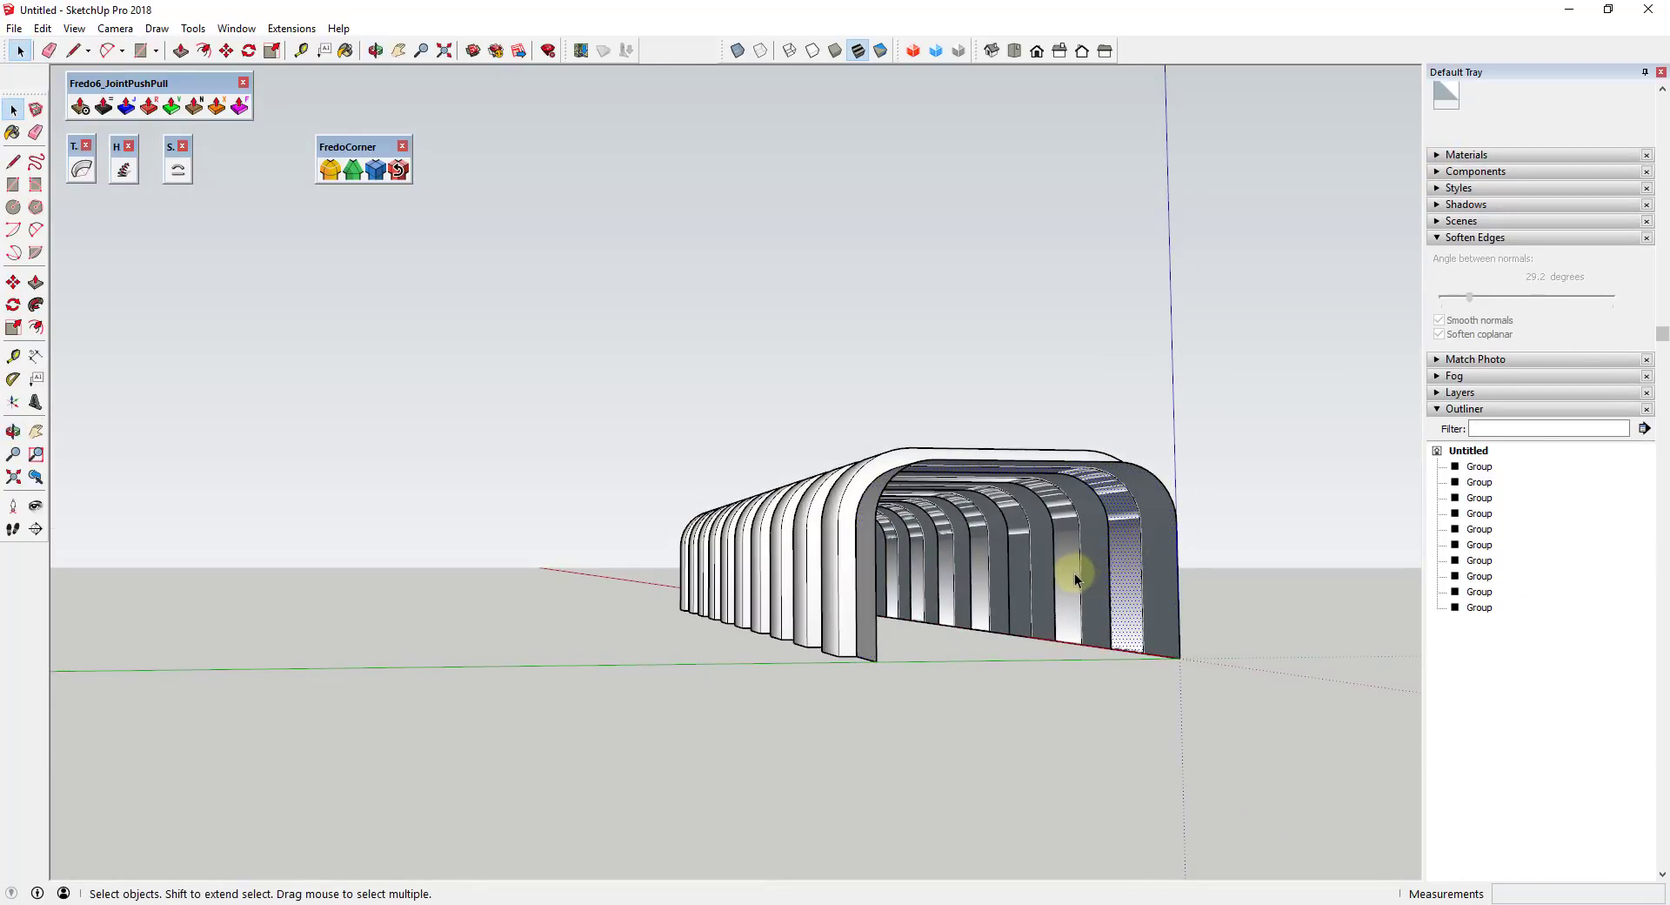
scroll(1156, 455, "up", 5)
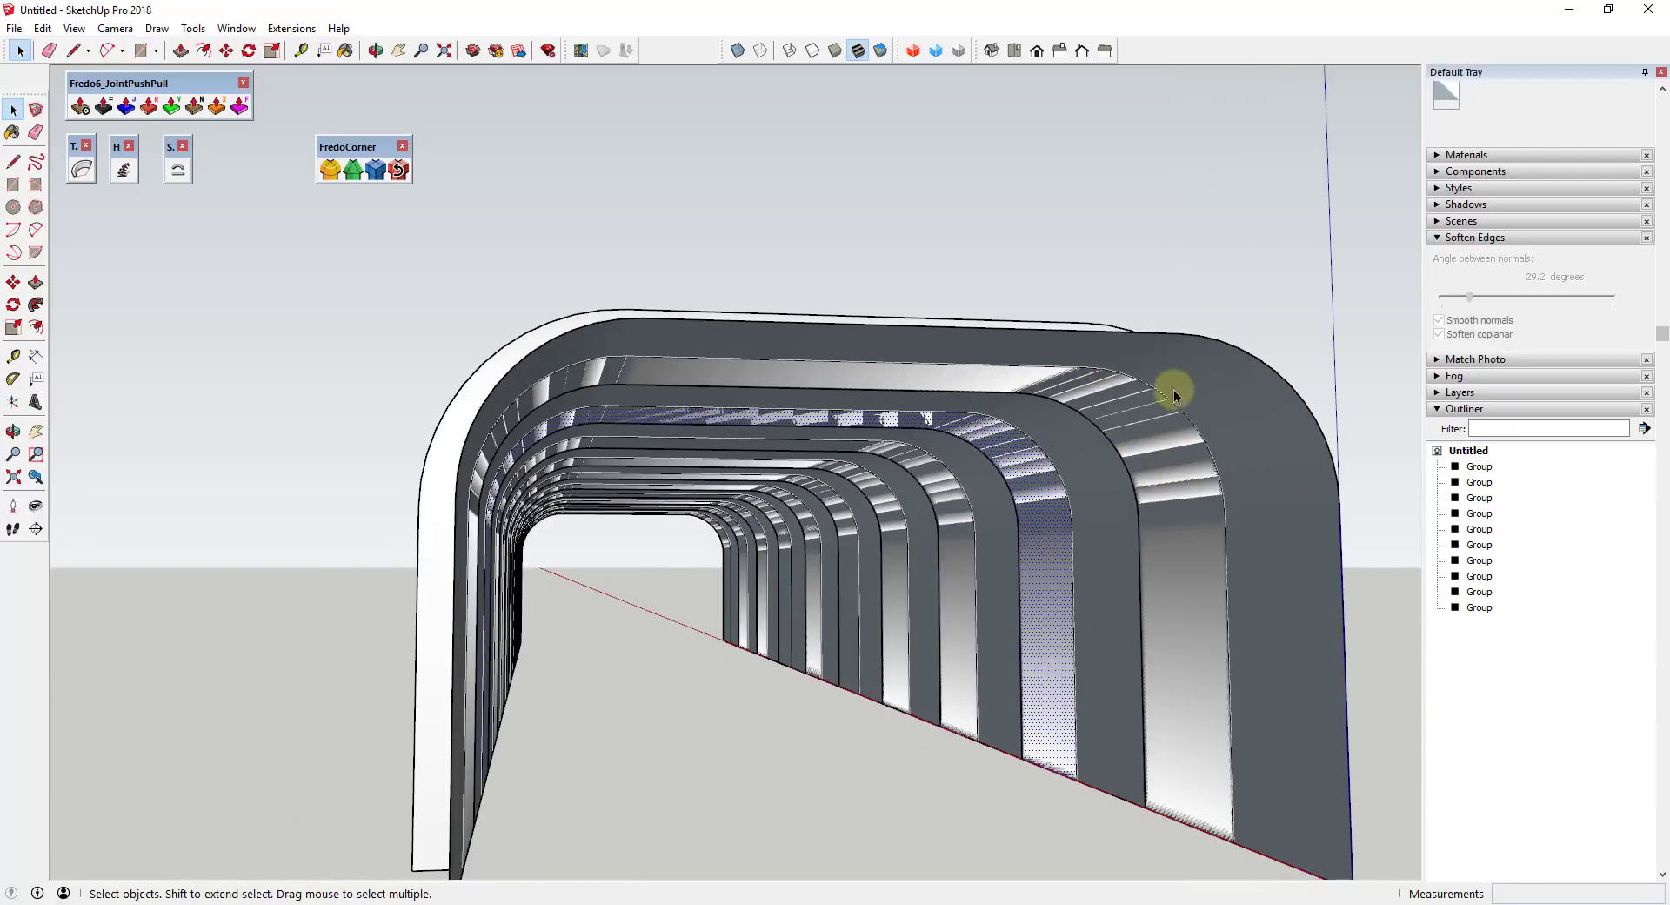
scroll(1188, 540, "down", 6)
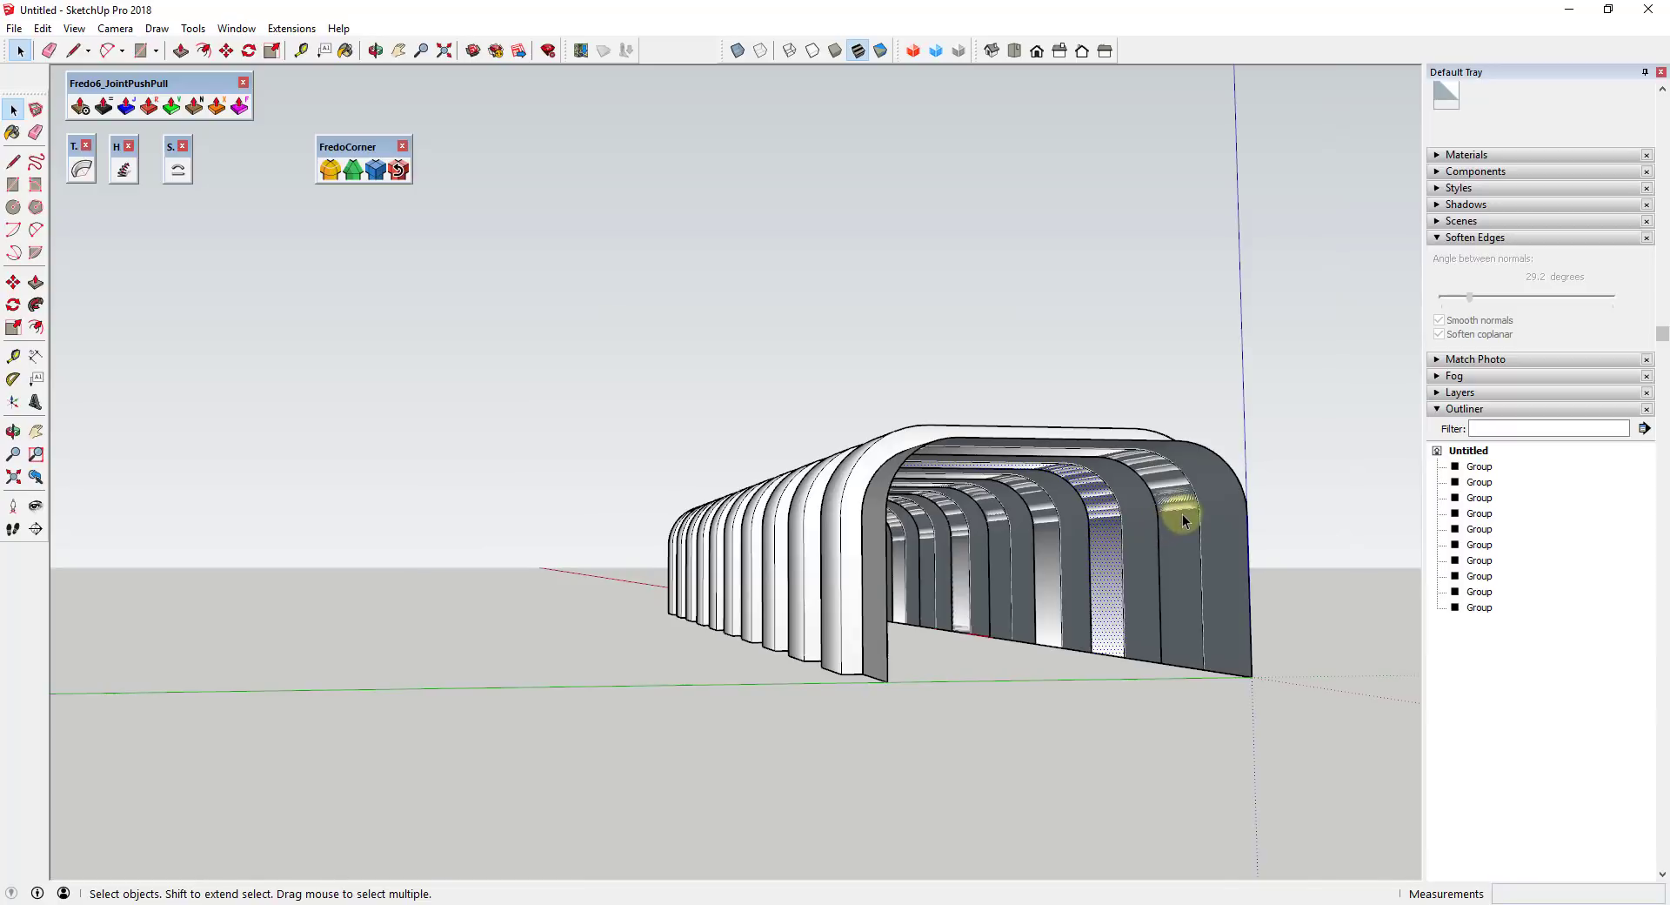
middle_click_drag(1187, 503, 1166, 532)
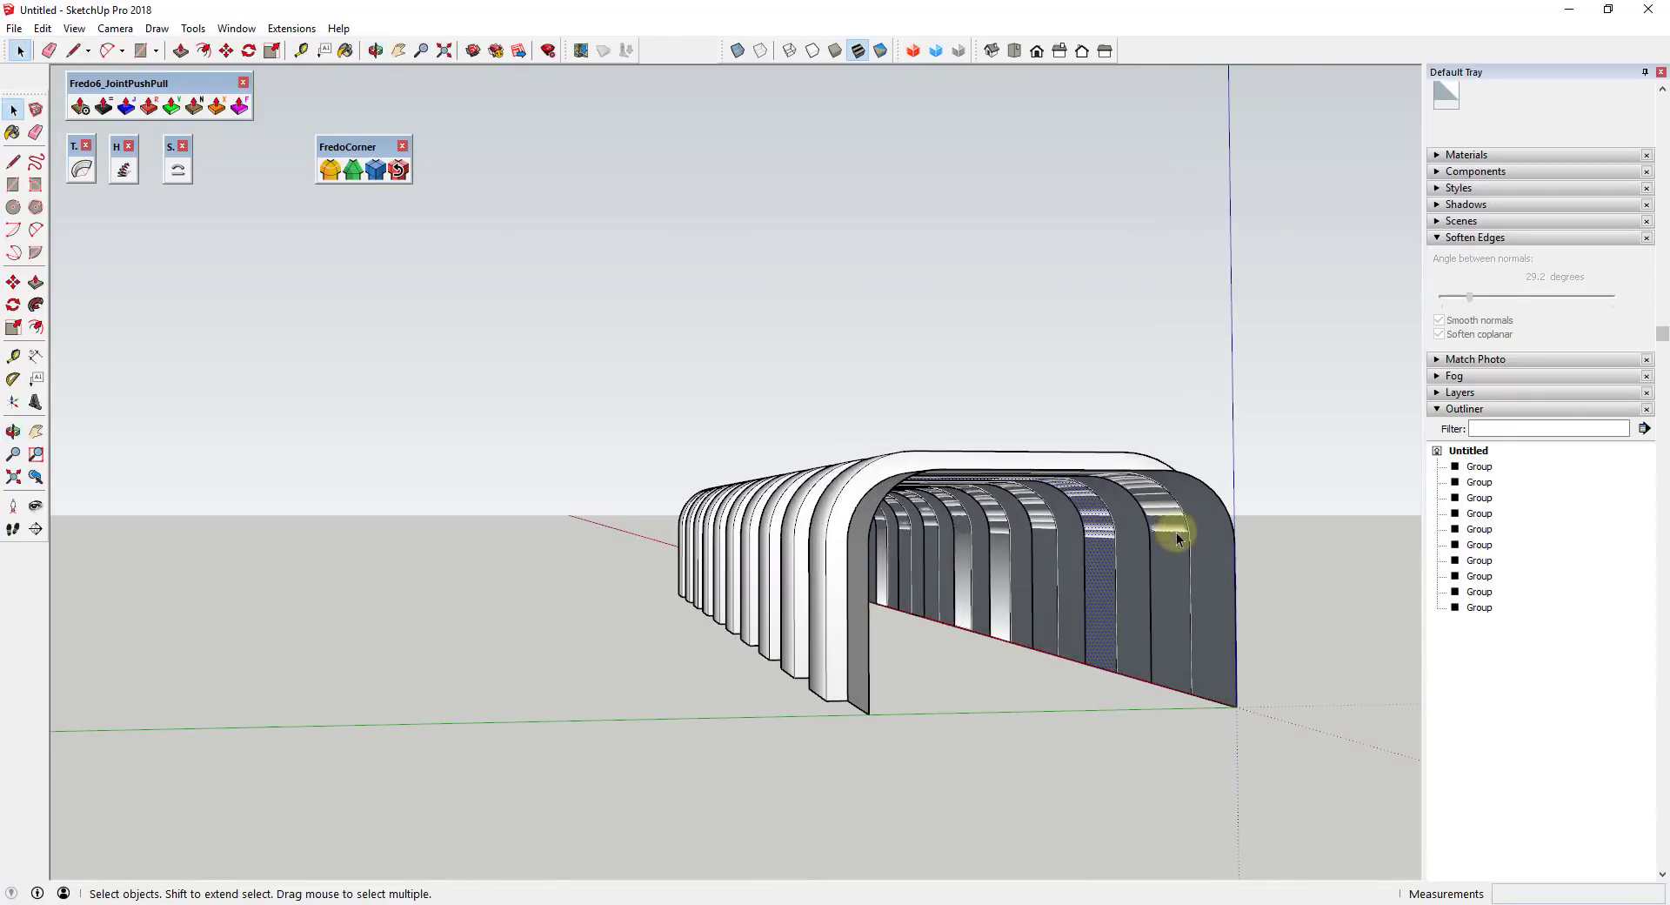
left_click(1001, 588, "shift")
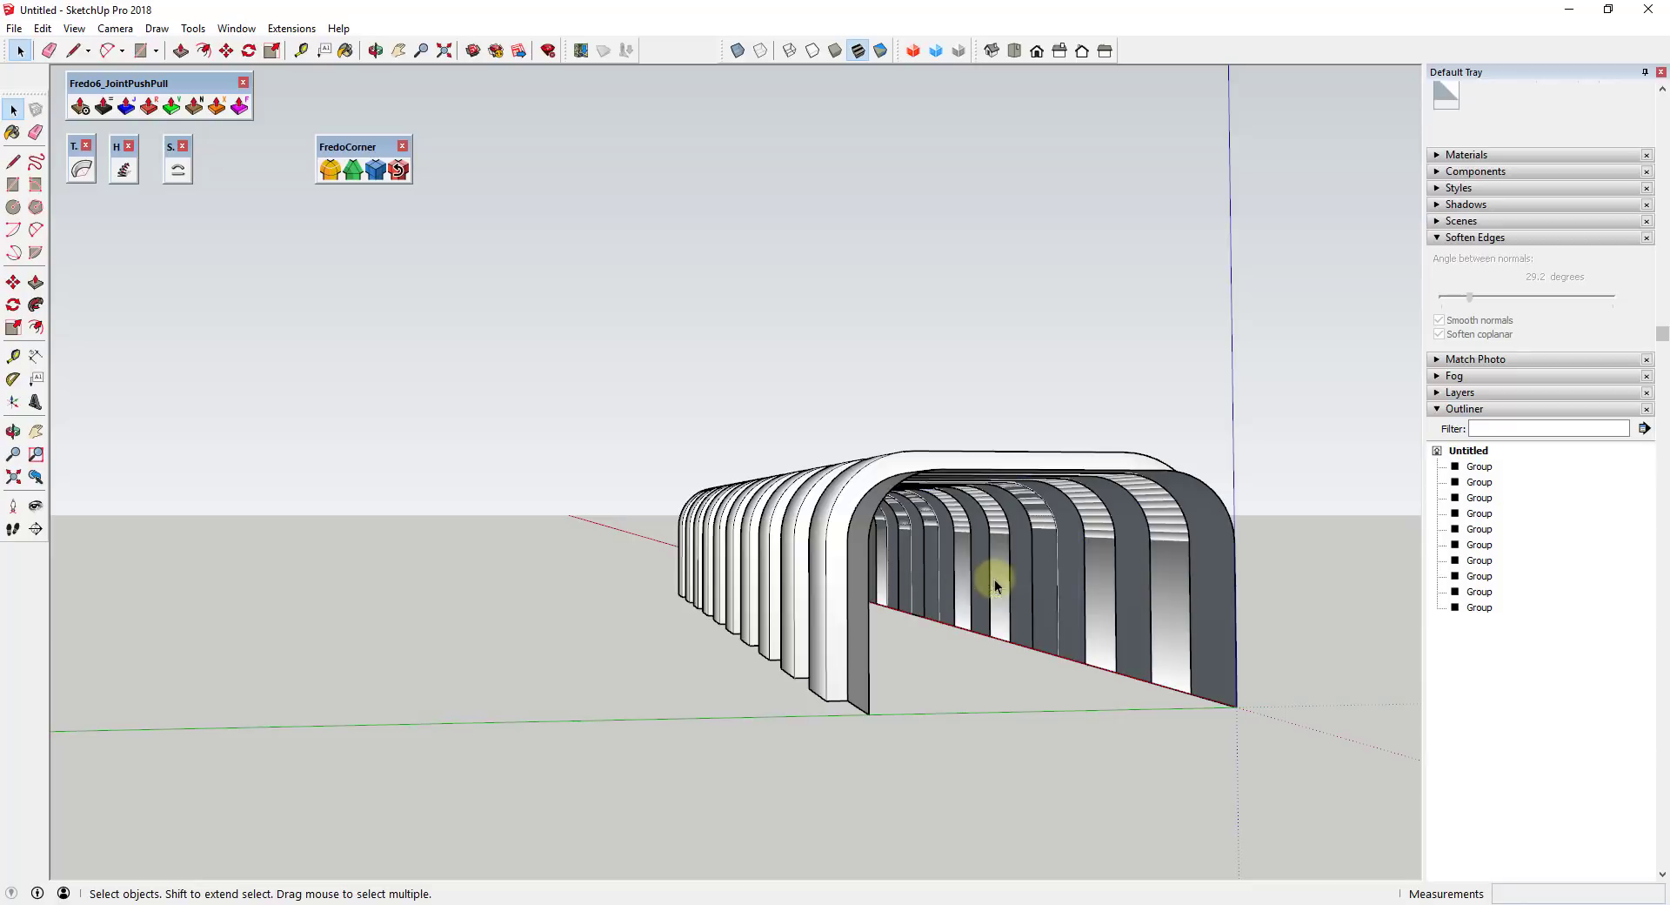
scroll(1178, 582, "down", 2)
middle_click_drag(1182, 588, 1016, 566)
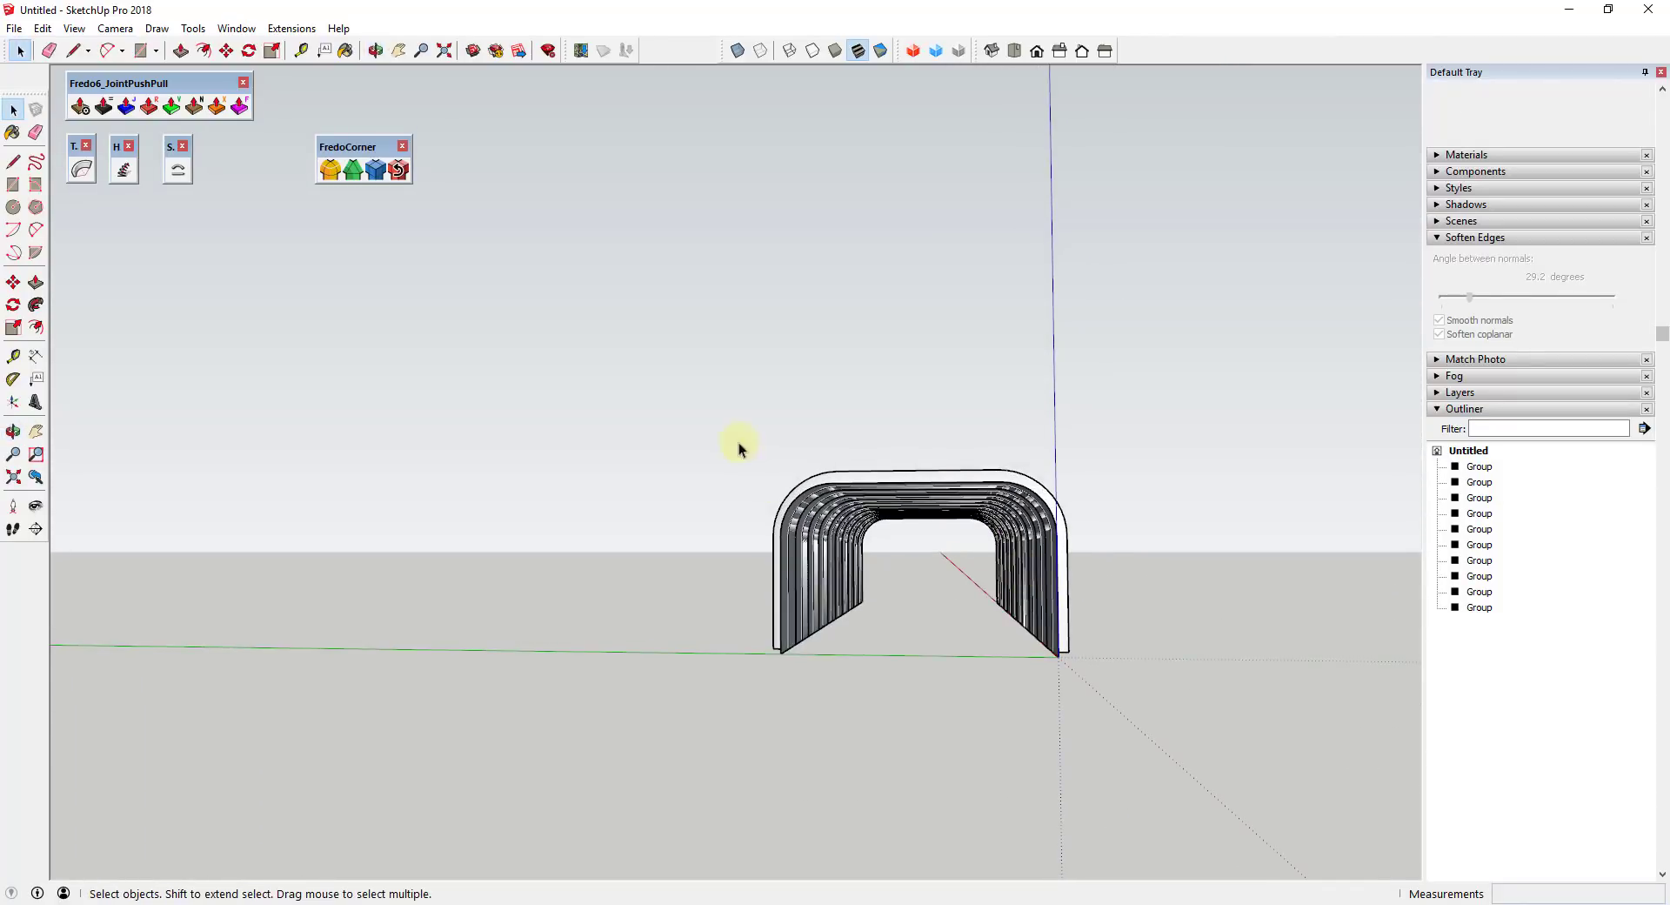
Paint the entire banded channel, including all groups and plain strips, with the white Color M00 material
left_click_drag(739, 442, 1287, 818)
scroll(986, 534, "up", 2)
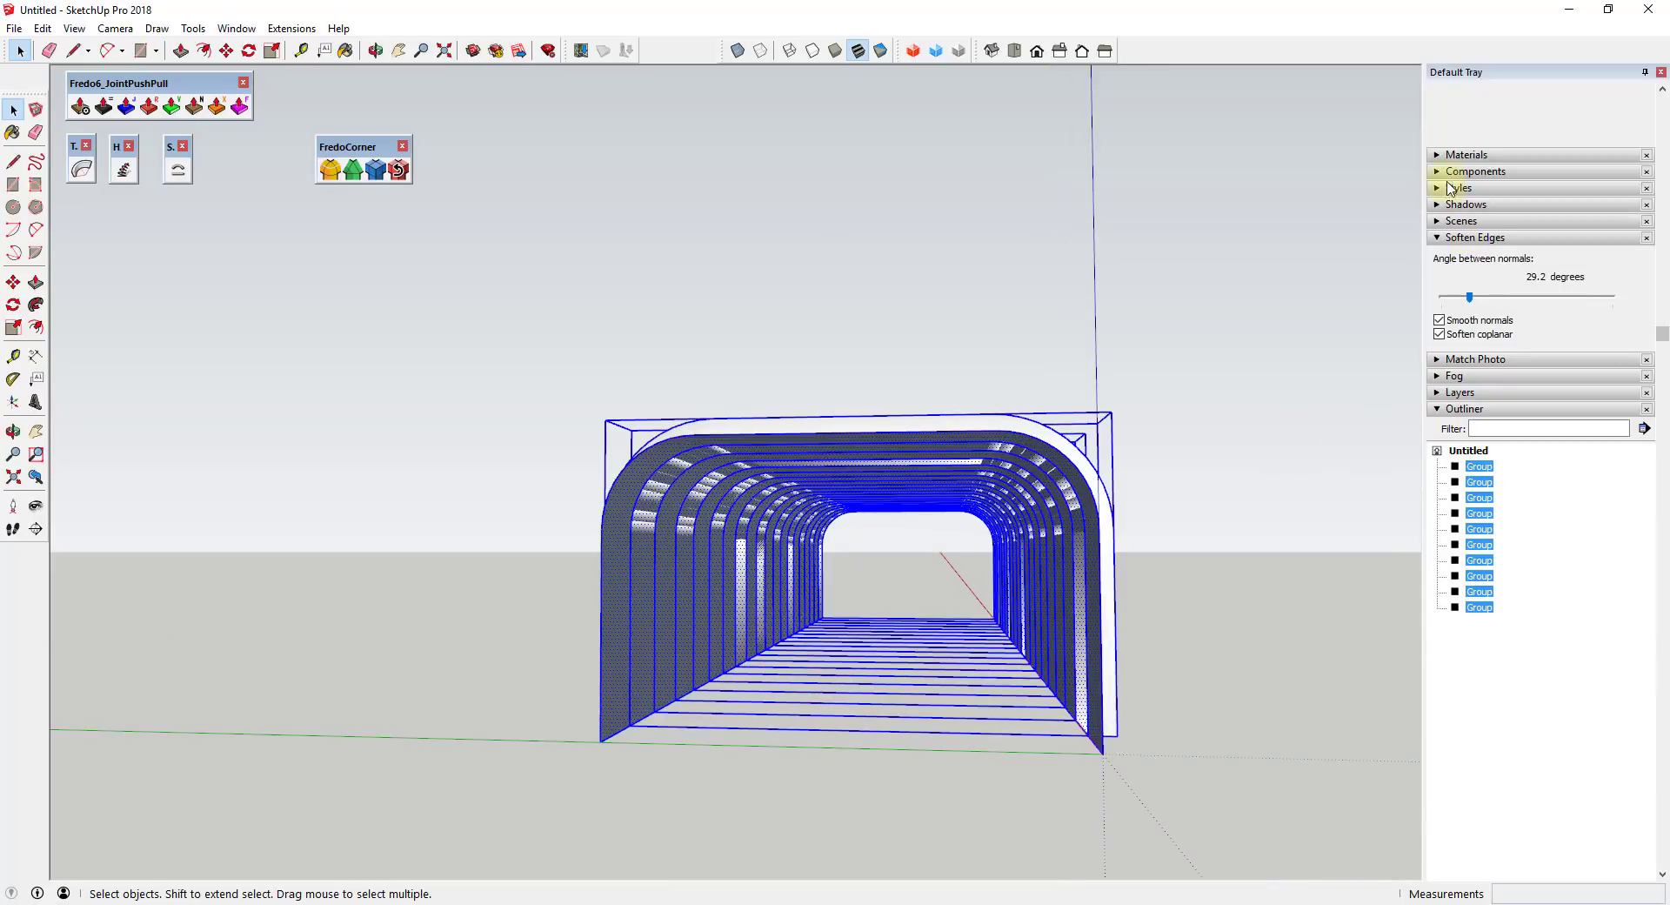
left_click(1461, 155)
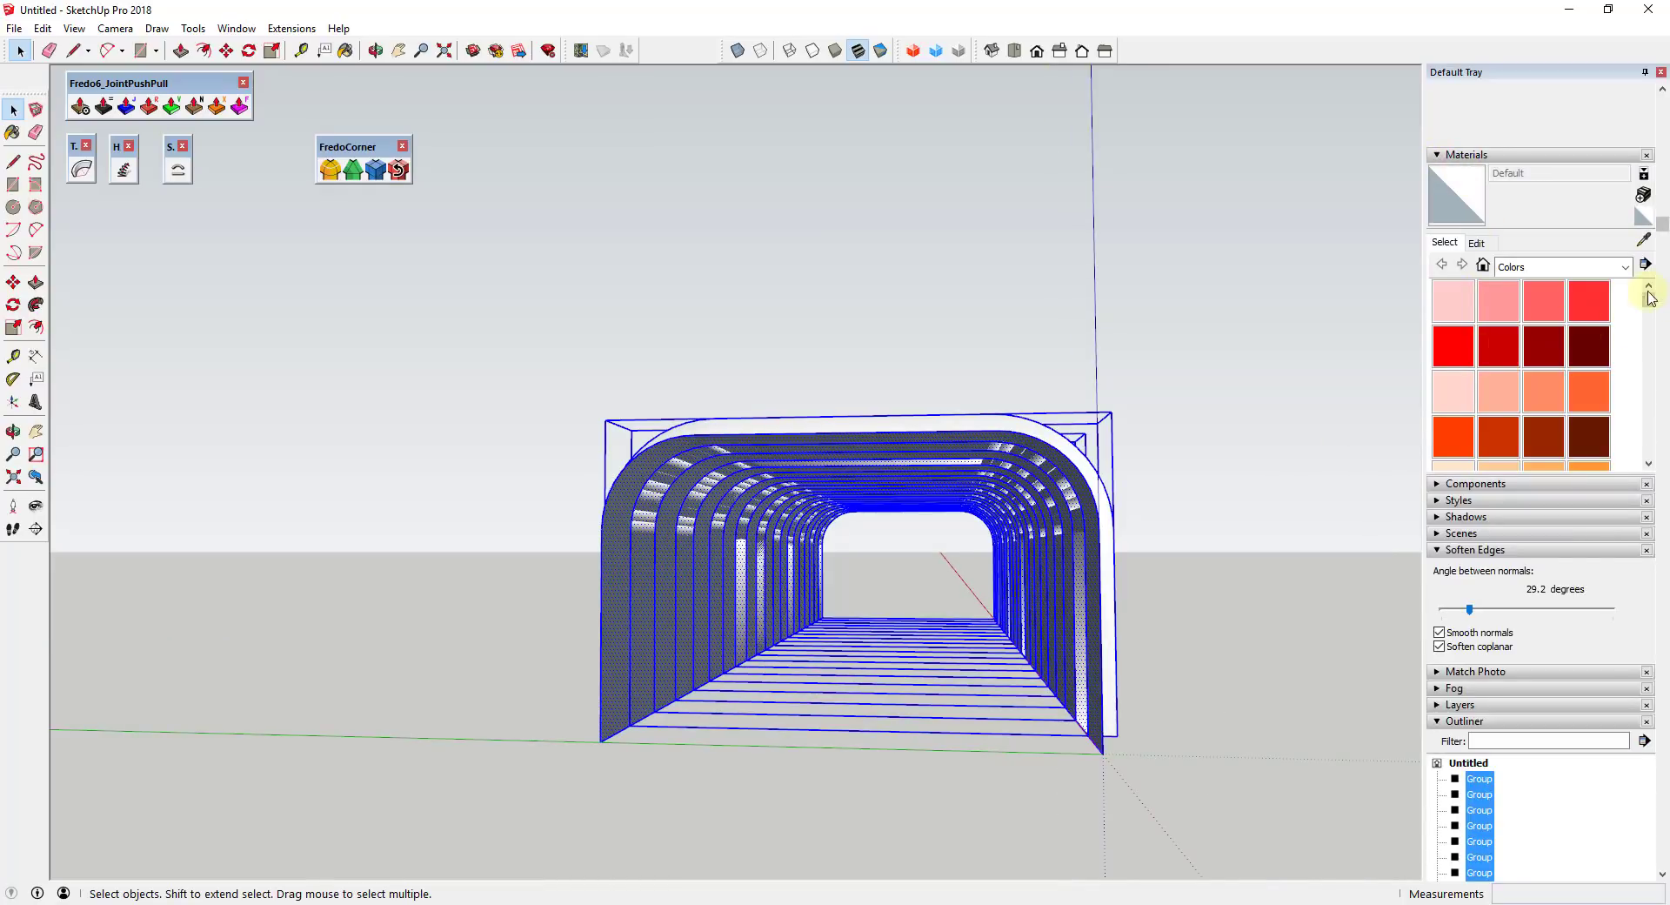
left_click_drag(1650, 307, 1649, 444)
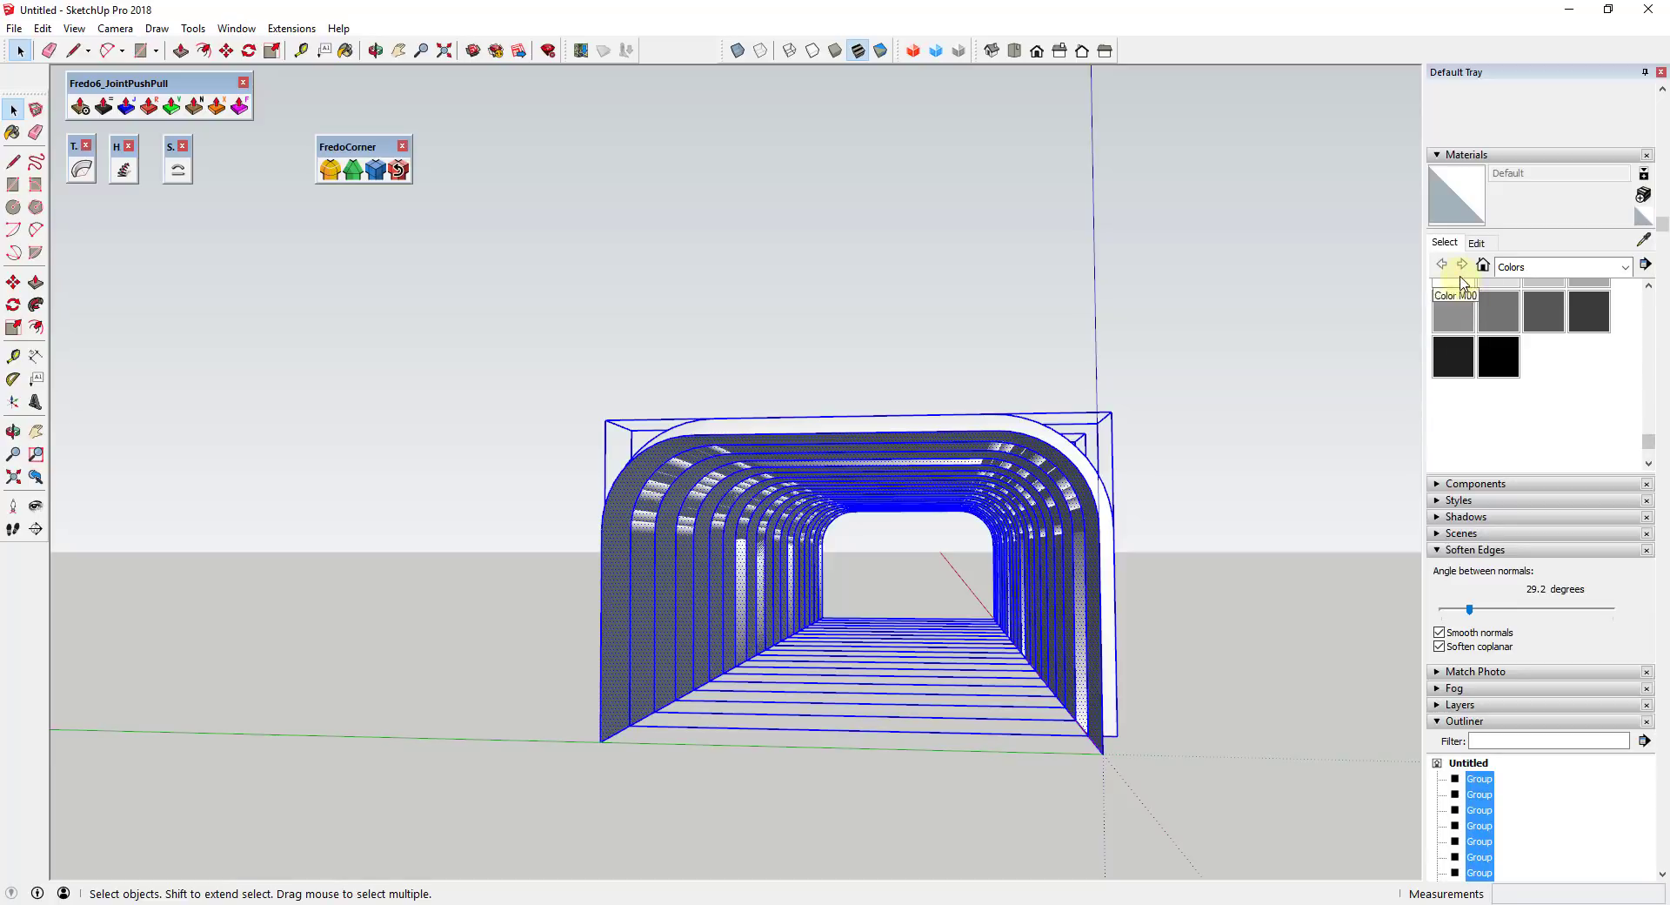
left_click(1459, 291)
mouse_move(1006, 670)
middle_mouse_down()
mouse_move(1125, 681)
mouse_move(1223, 633)
middle_mouse_up()
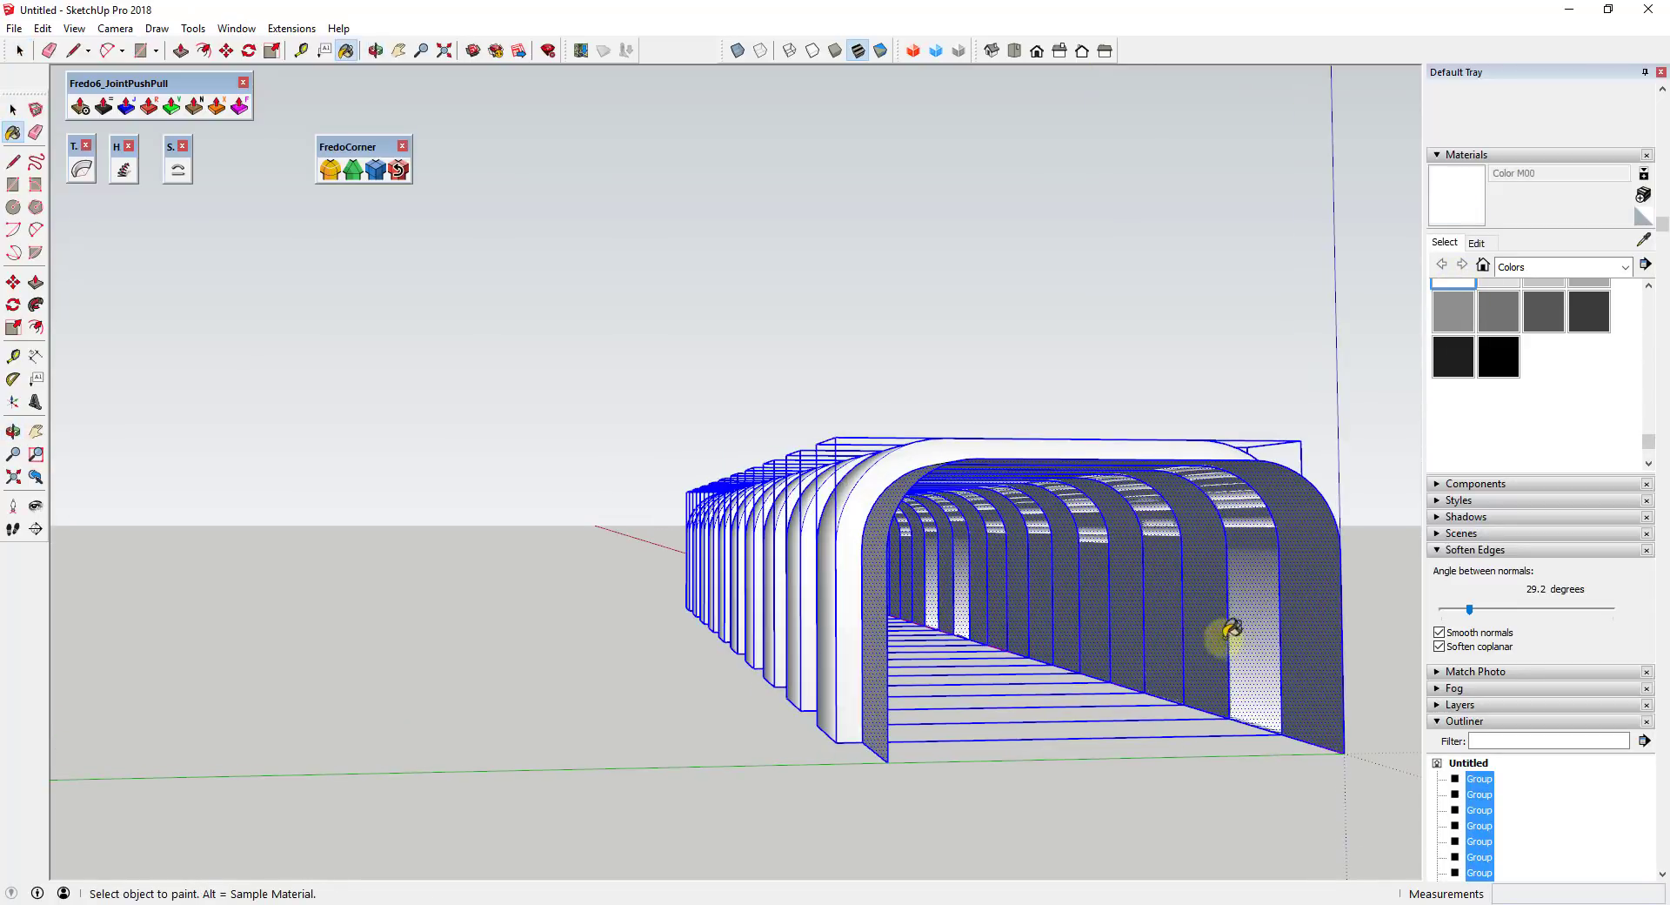
left_click(1211, 623)
key("space")
left_click(1069, 820)
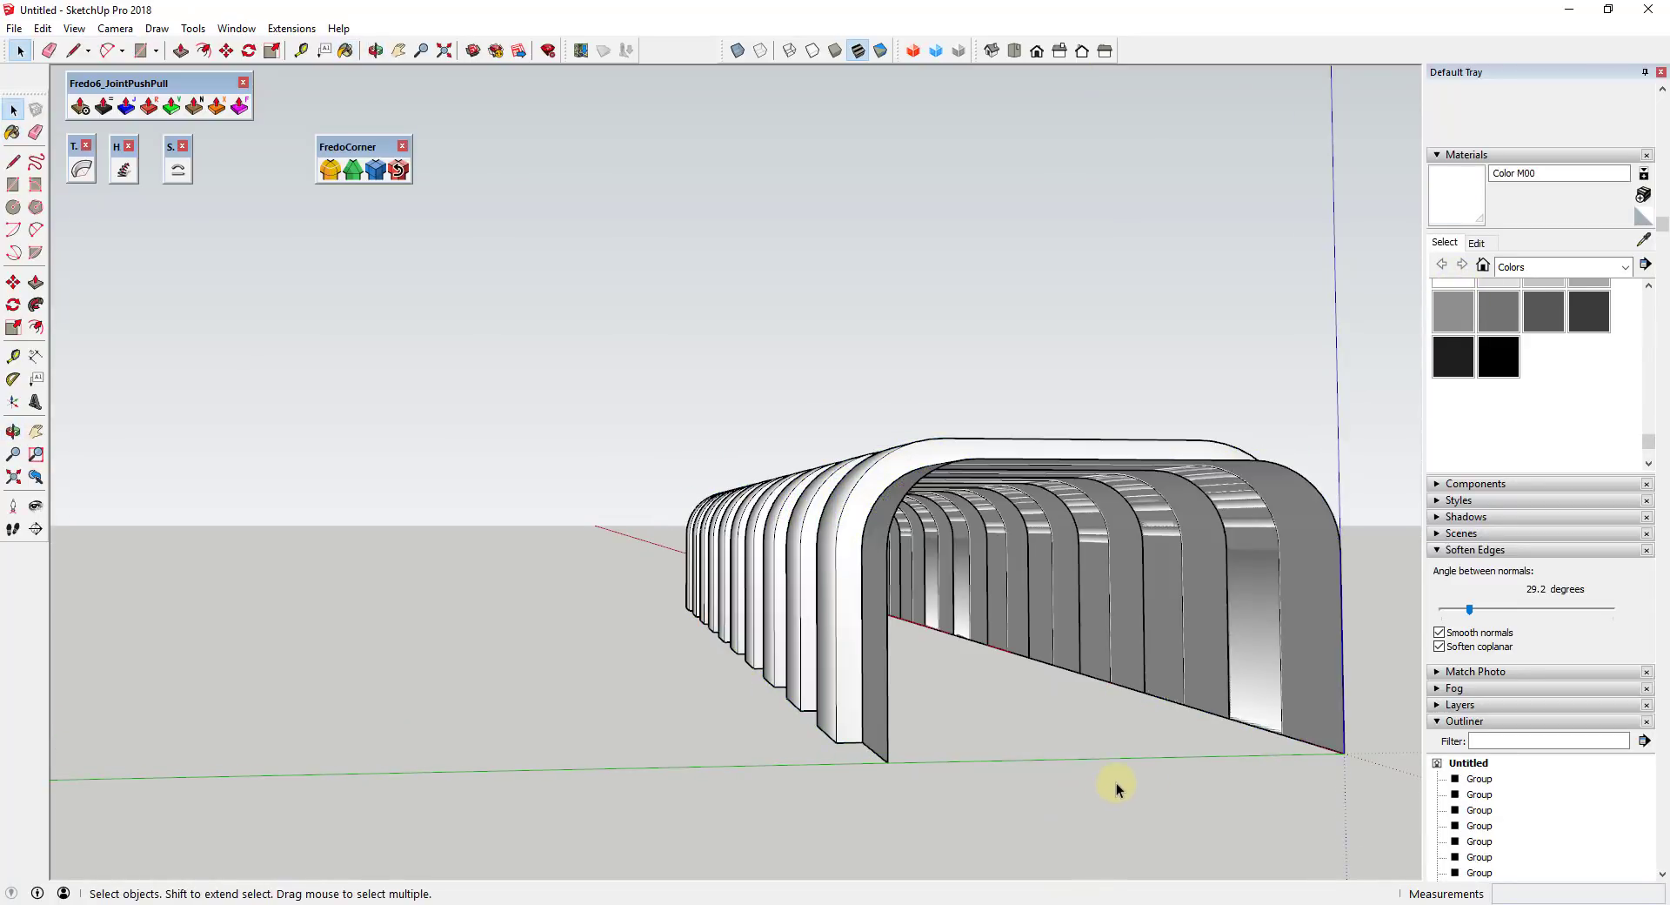
Select the whole banded channel and move it by its near outer base corner onto the axis origin
middle_click_drag(1111, 783, 1037, 760)
scroll(1037, 761, "down", 5)
middle_click_drag(998, 707, 902, 649)
scroll(913, 589, "down", 2)
scroll(744, 623, "up", 2)
left_click_drag(731, 578, 1077, 823)
middle_click_drag(822, 693, 563, 310)
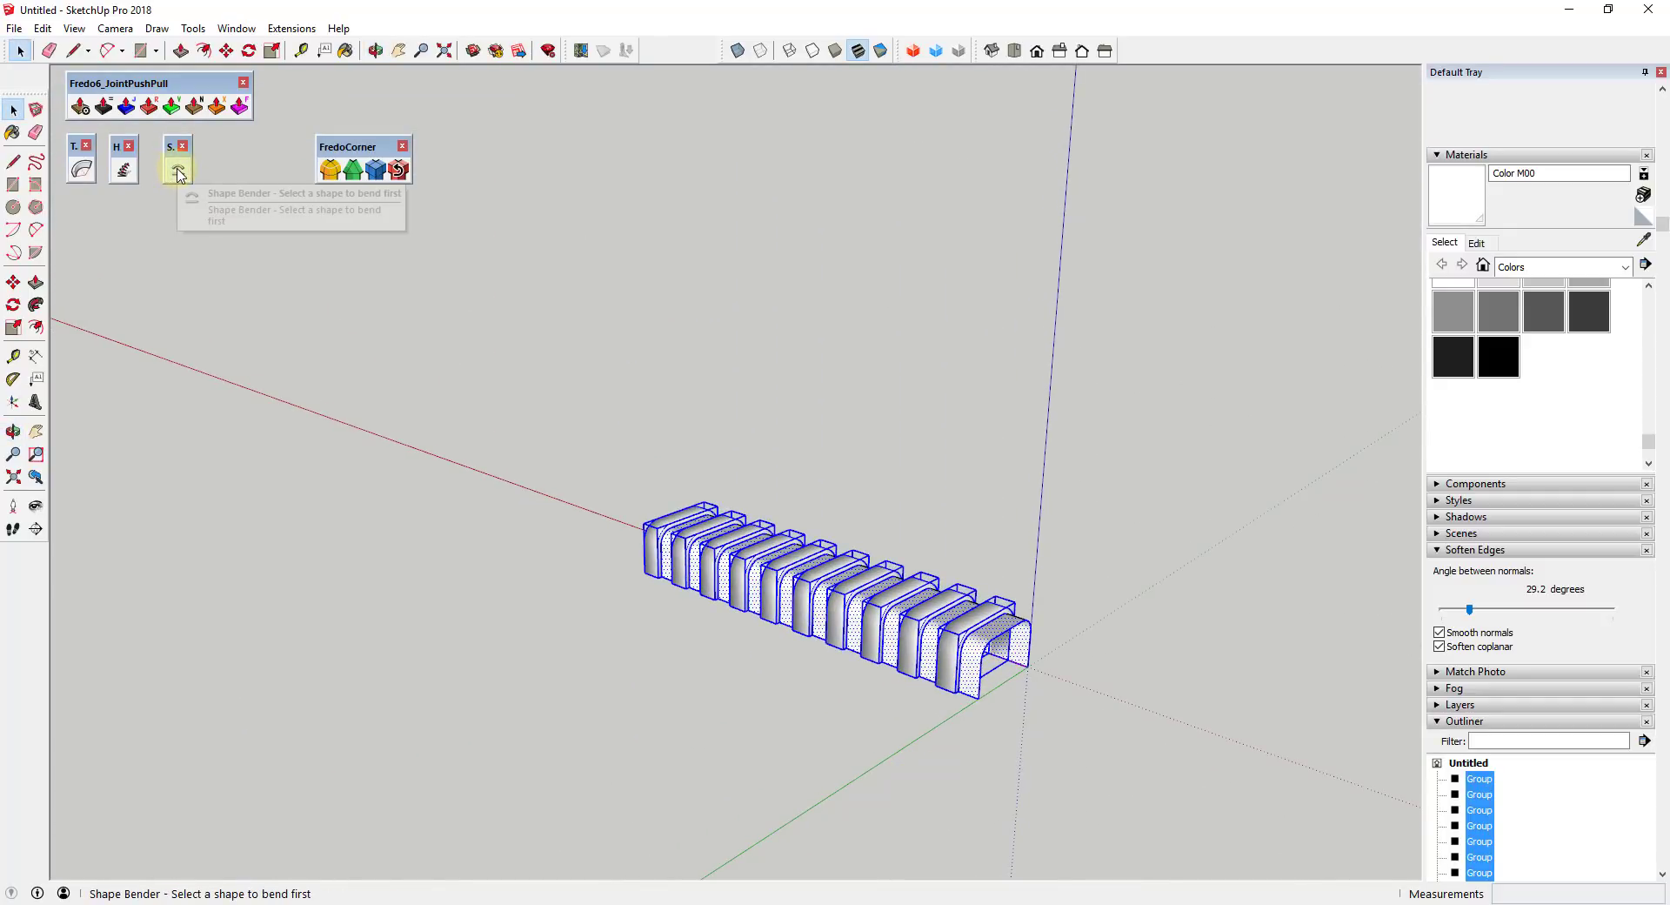
key("m")
left_click(975, 699)
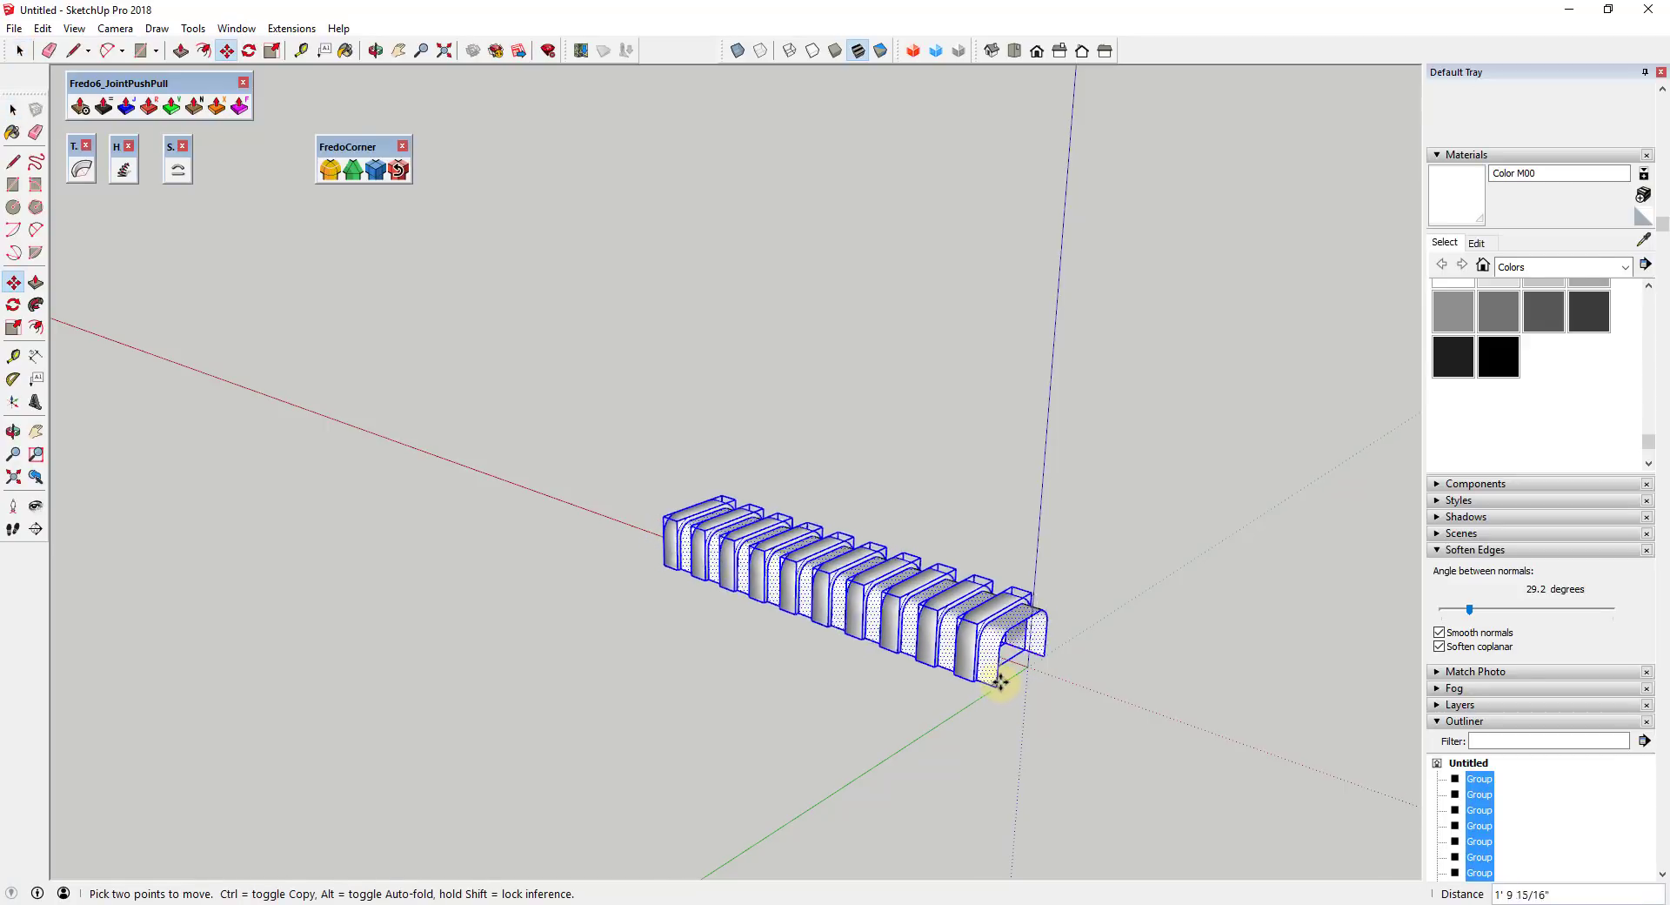
left_click(1033, 666)
key("space")
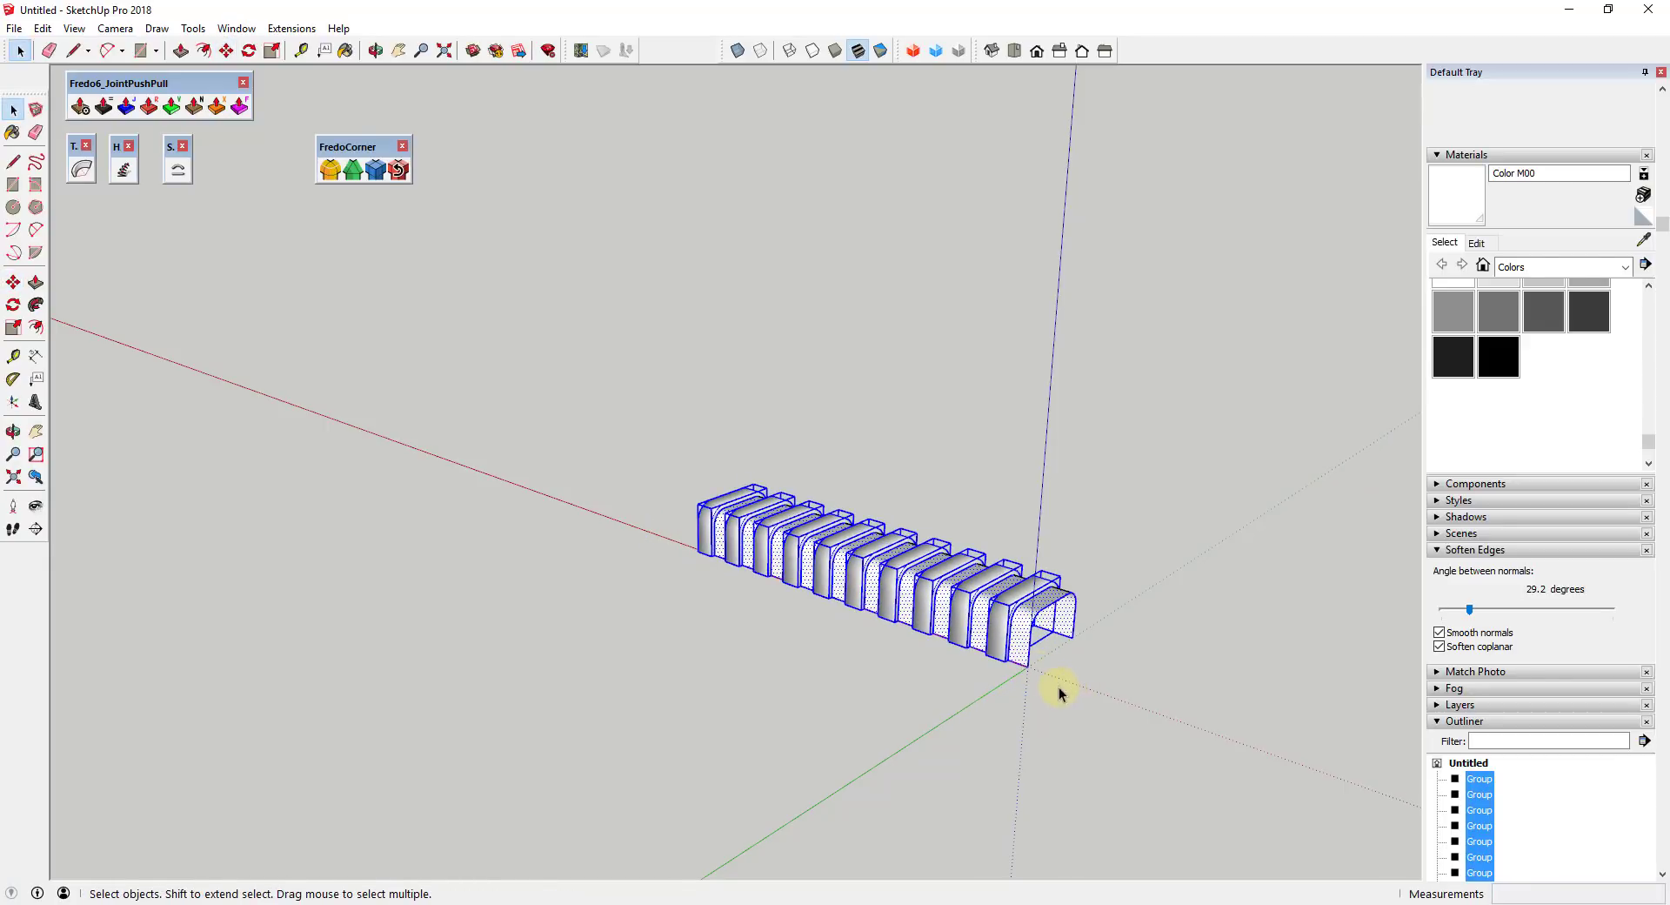
scroll(1036, 687, "up", 5)
scroll(999, 676, "down", 2)
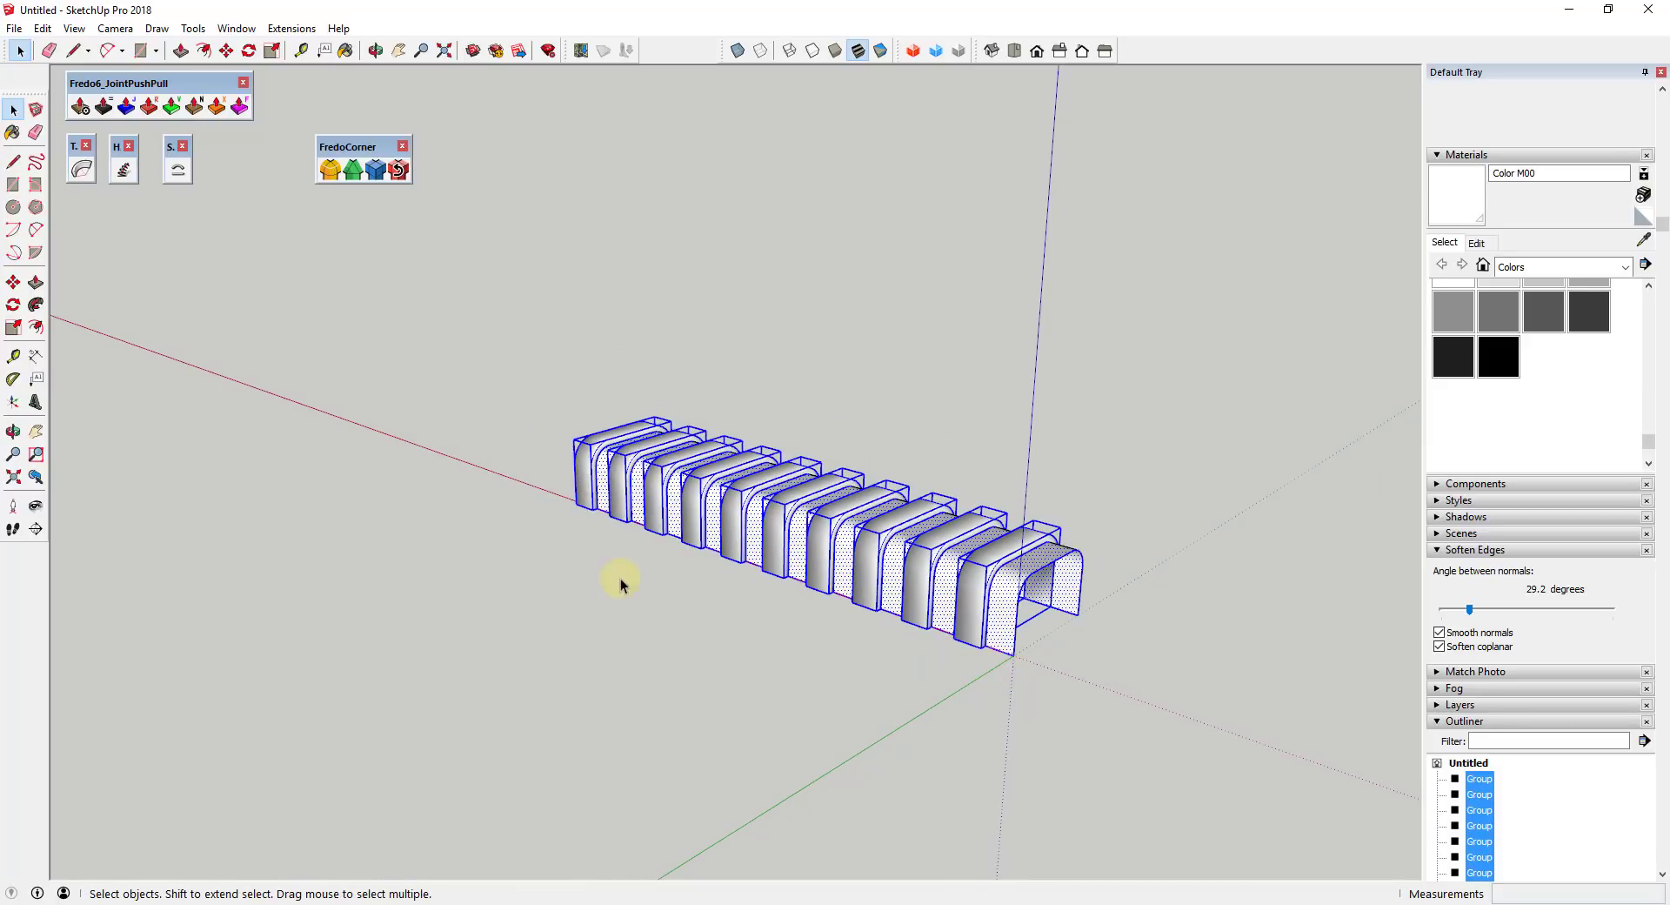
left_click(970, 700)
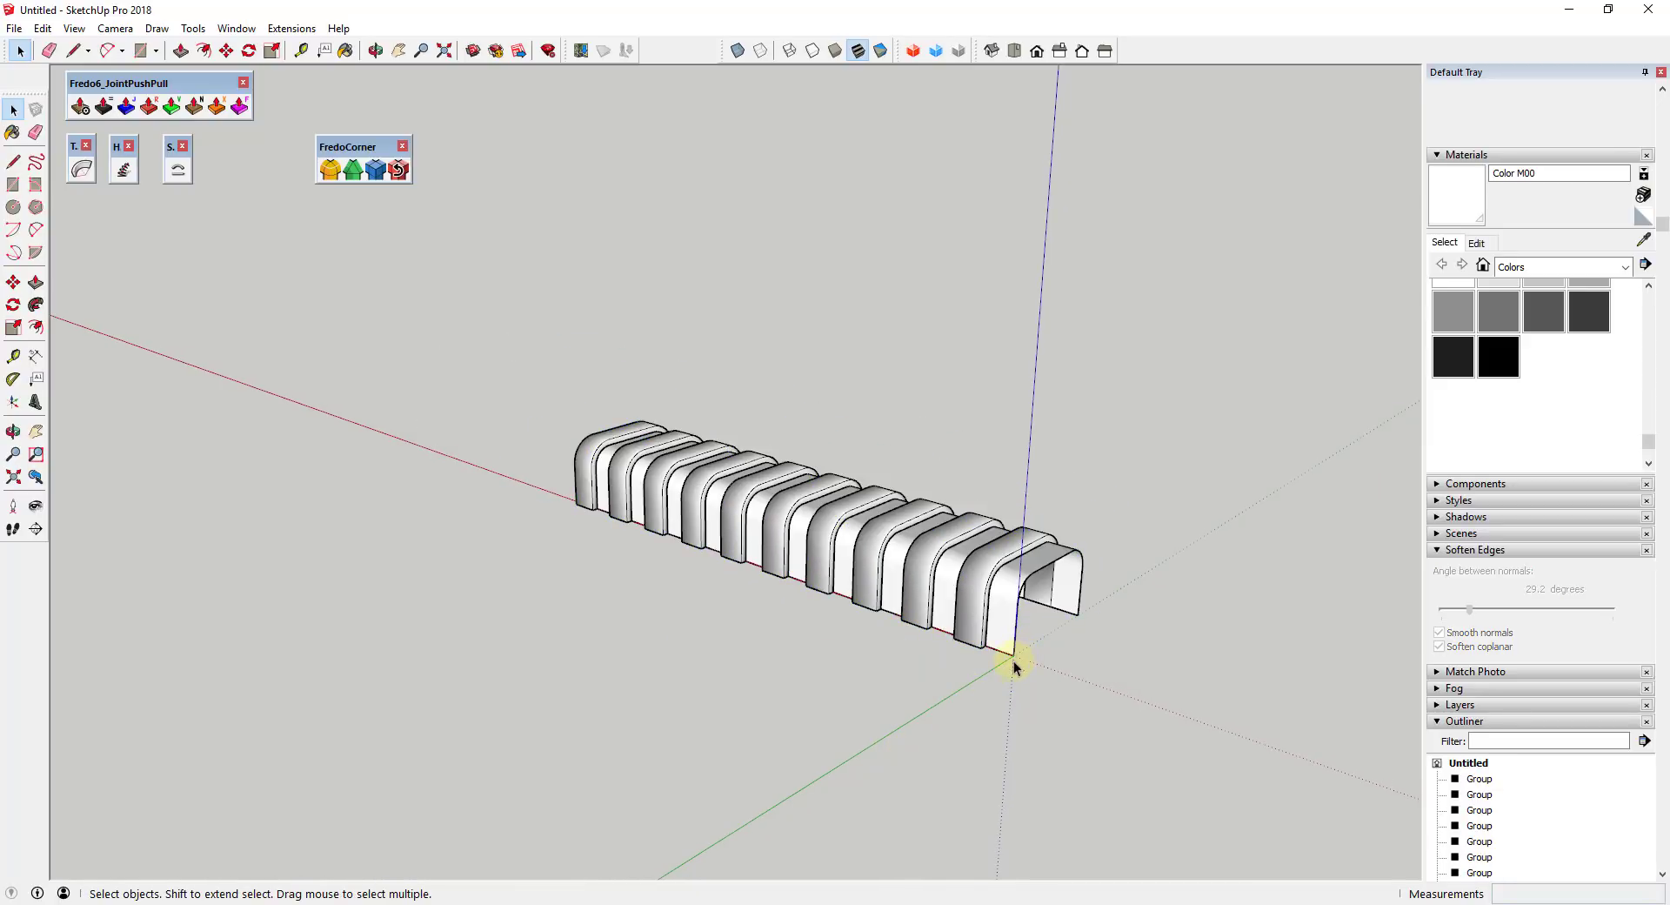
Draw a line about 26' 2 3/8" long beside the channel, parallel to the red axis and matching its length, and erase the short connecting segment
key("l")
left_click(1014, 654)
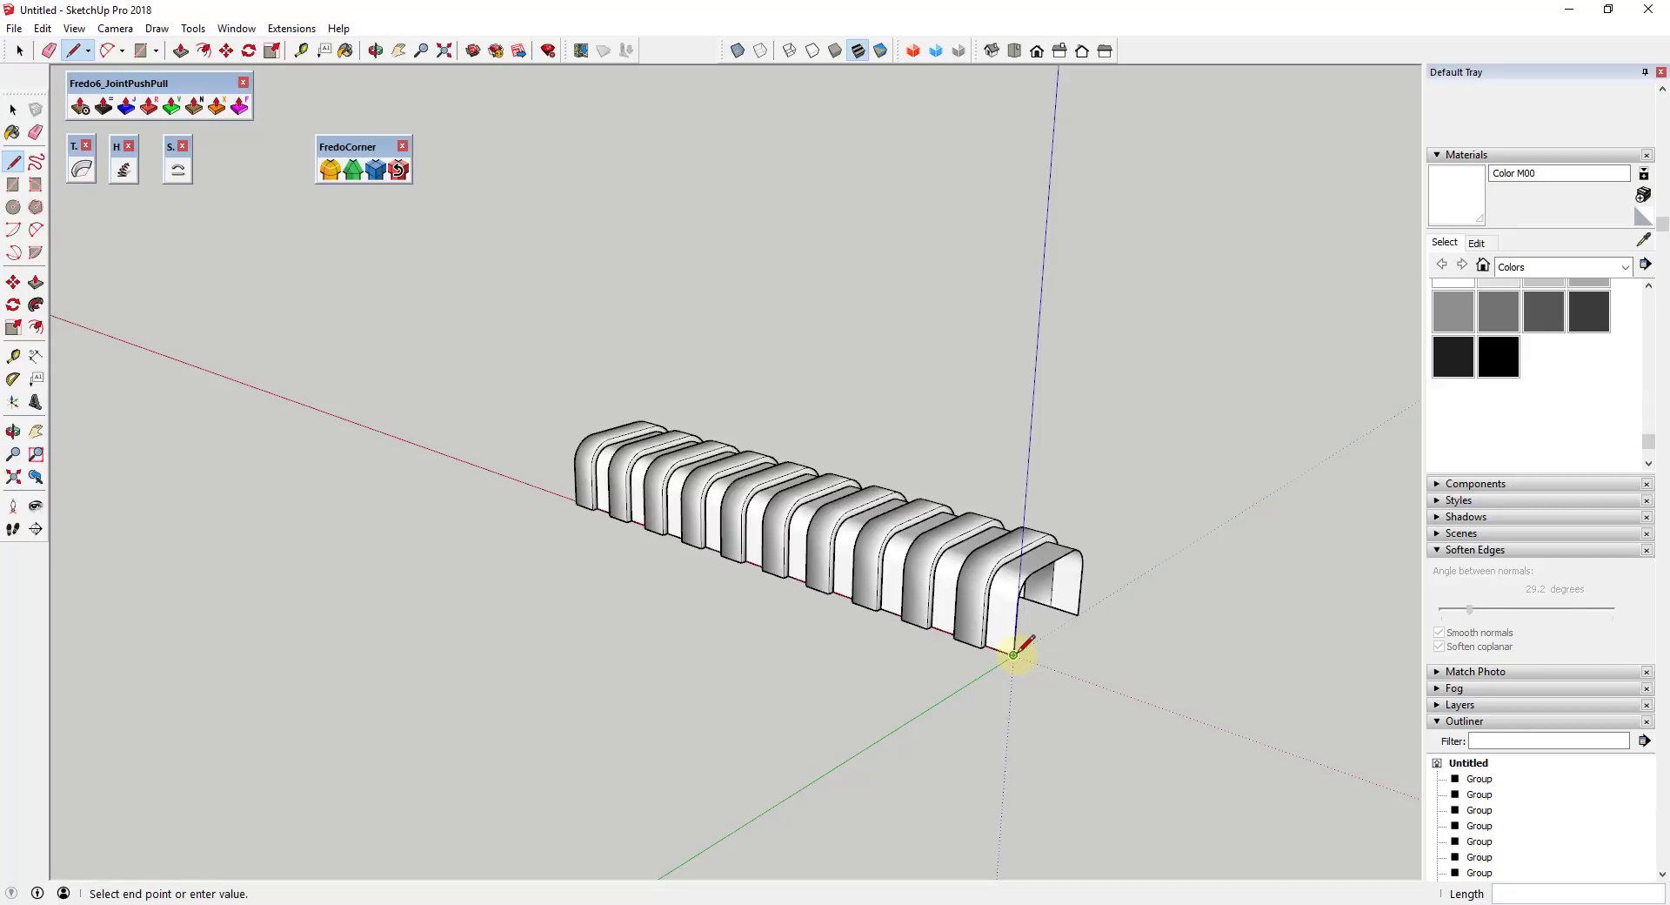
left_click(971, 681)
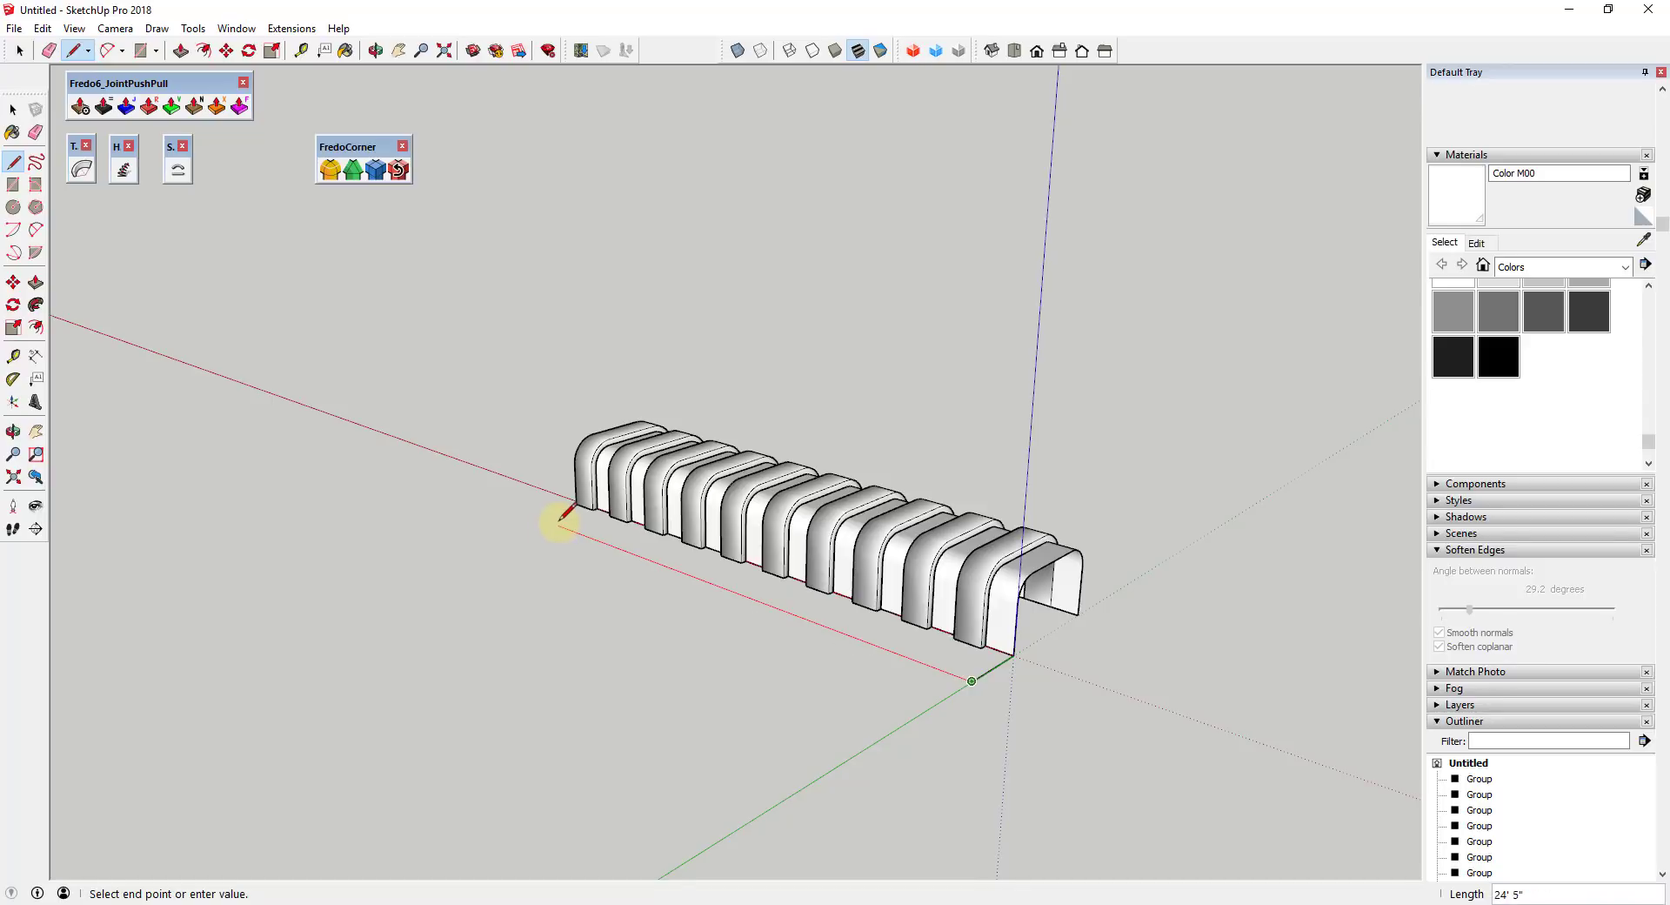
key("shift")
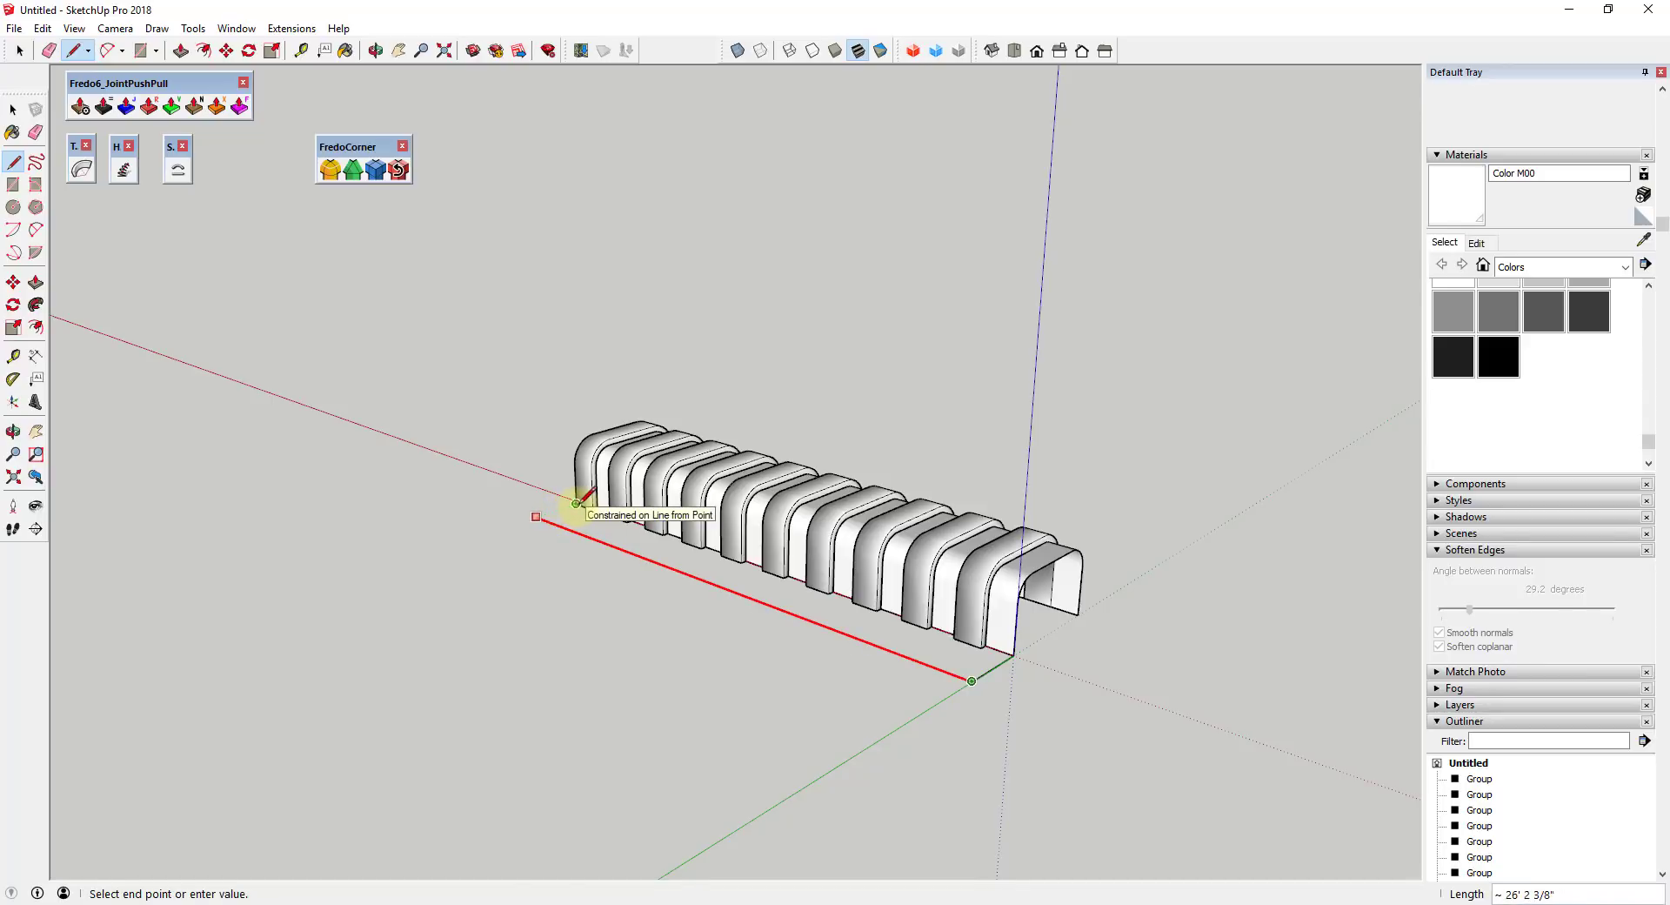
left_click(577, 504)
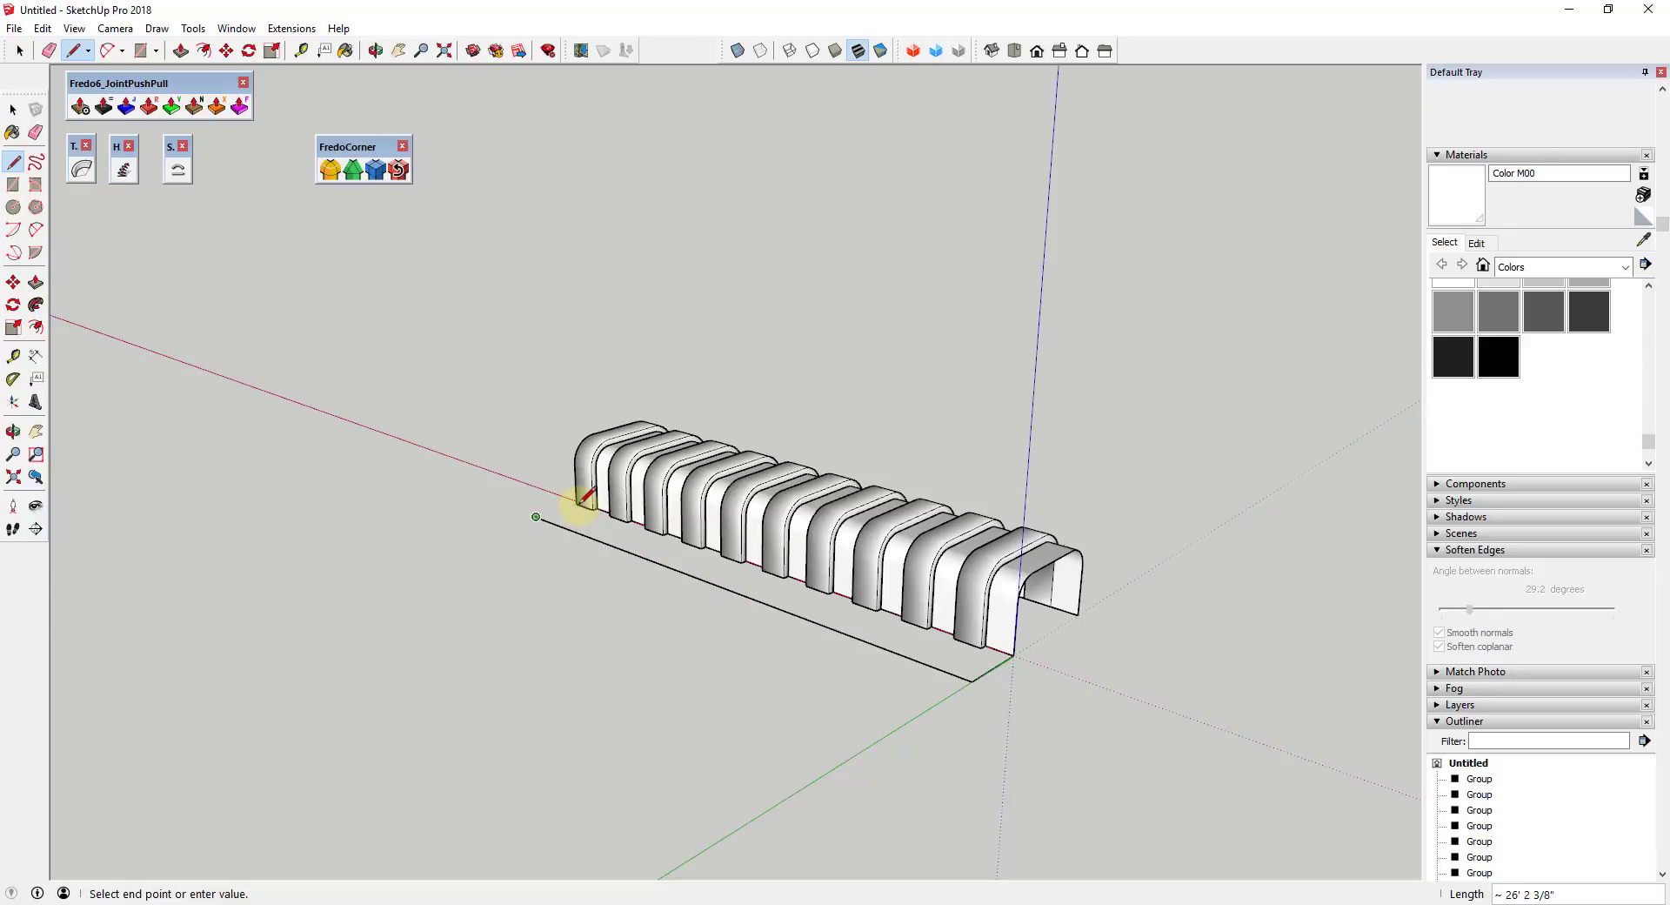
key("space")
key("e")
mouse_move(1062, 693)
middle_mouse_down()
mouse_move(928, 746)
mouse_move(742, 733)
mouse_move(745, 675)
mouse_move(702, 660)
mouse_move(765, 675)
mouse_move(739, 664)
middle_mouse_up()
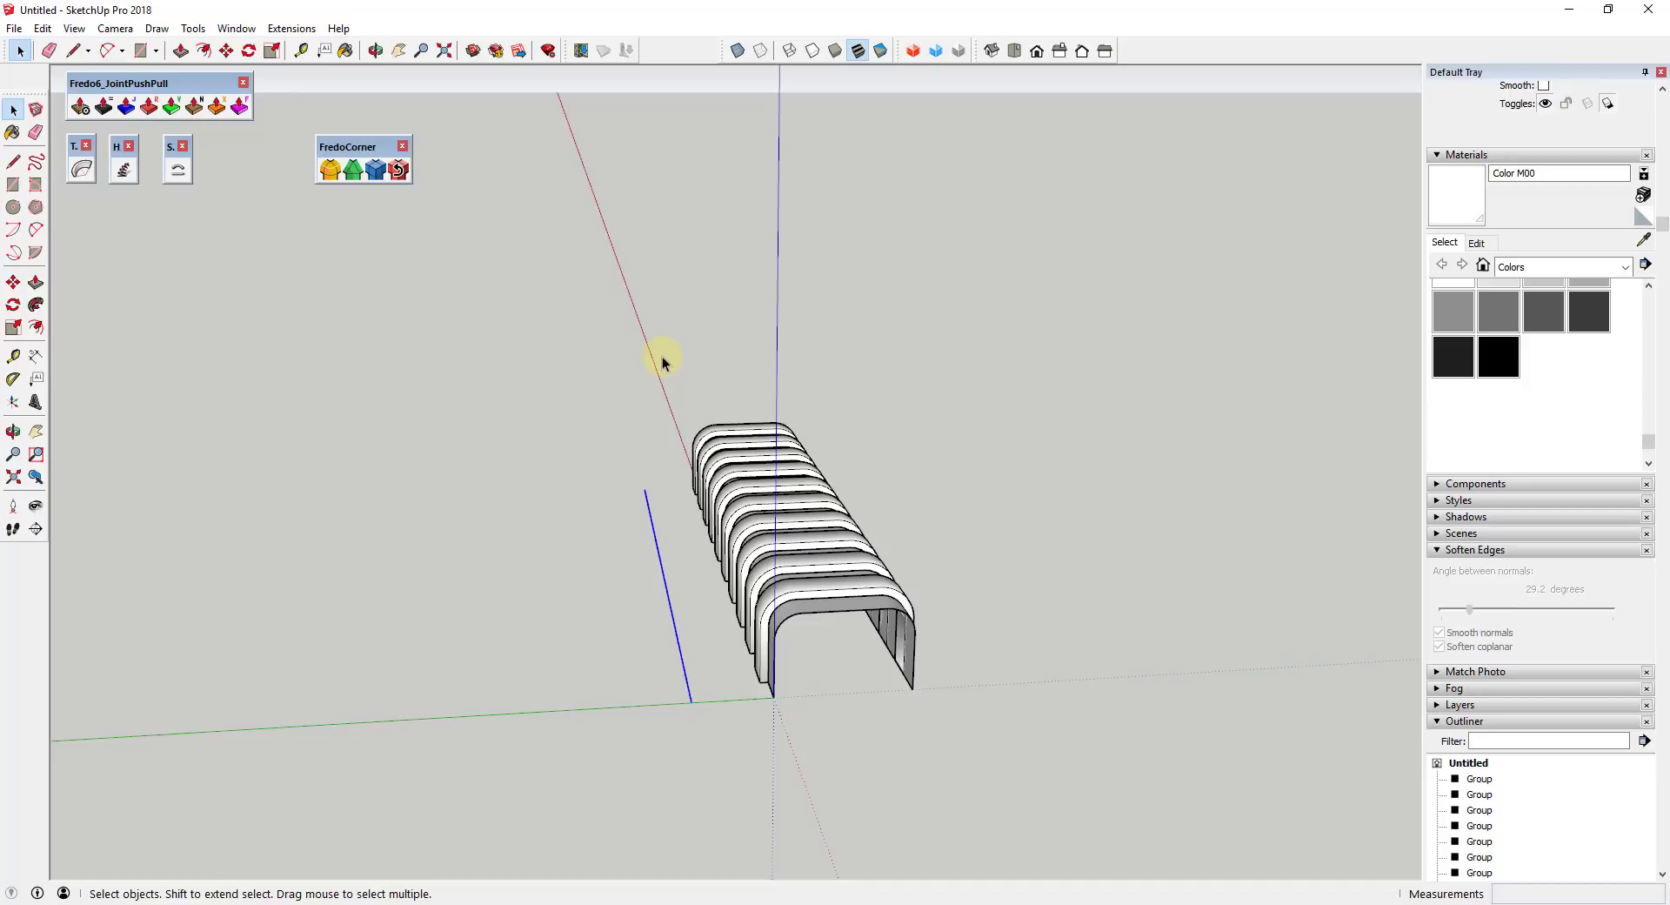
Combine all the raised bands and plain strips into one group, leaving the separate line out
left_click_drag(661, 357, 1058, 765)
right_click(831, 581)
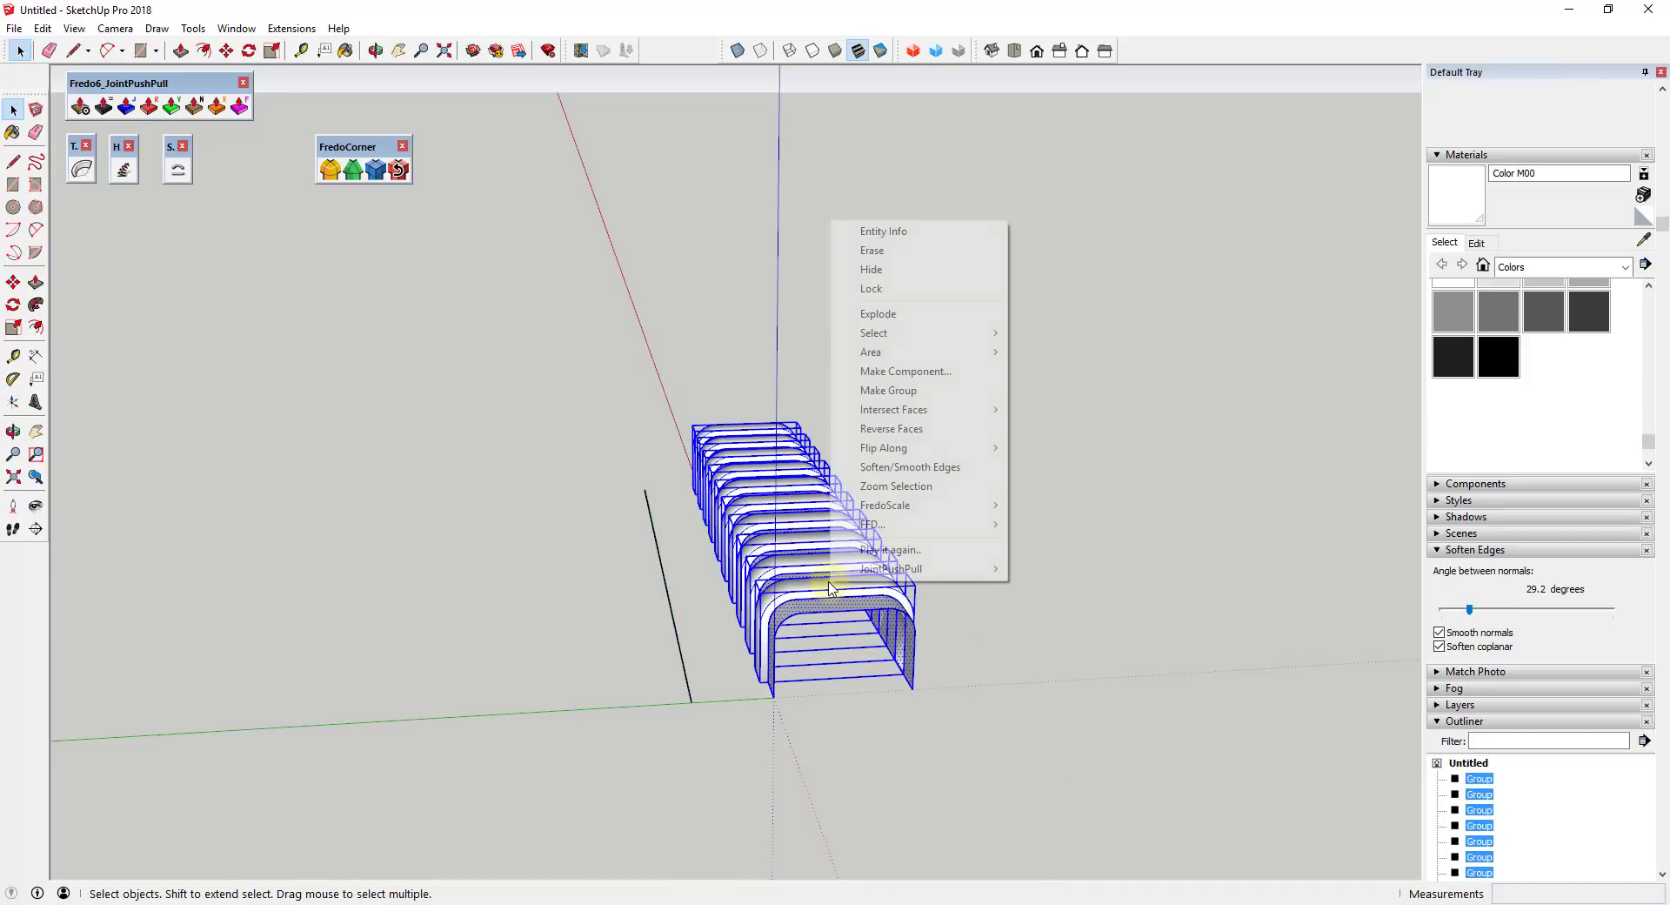
left_click(898, 393)
left_click(1025, 607)
middle_click_drag(1025, 607, 861, 749)
middle_click(951, 579)
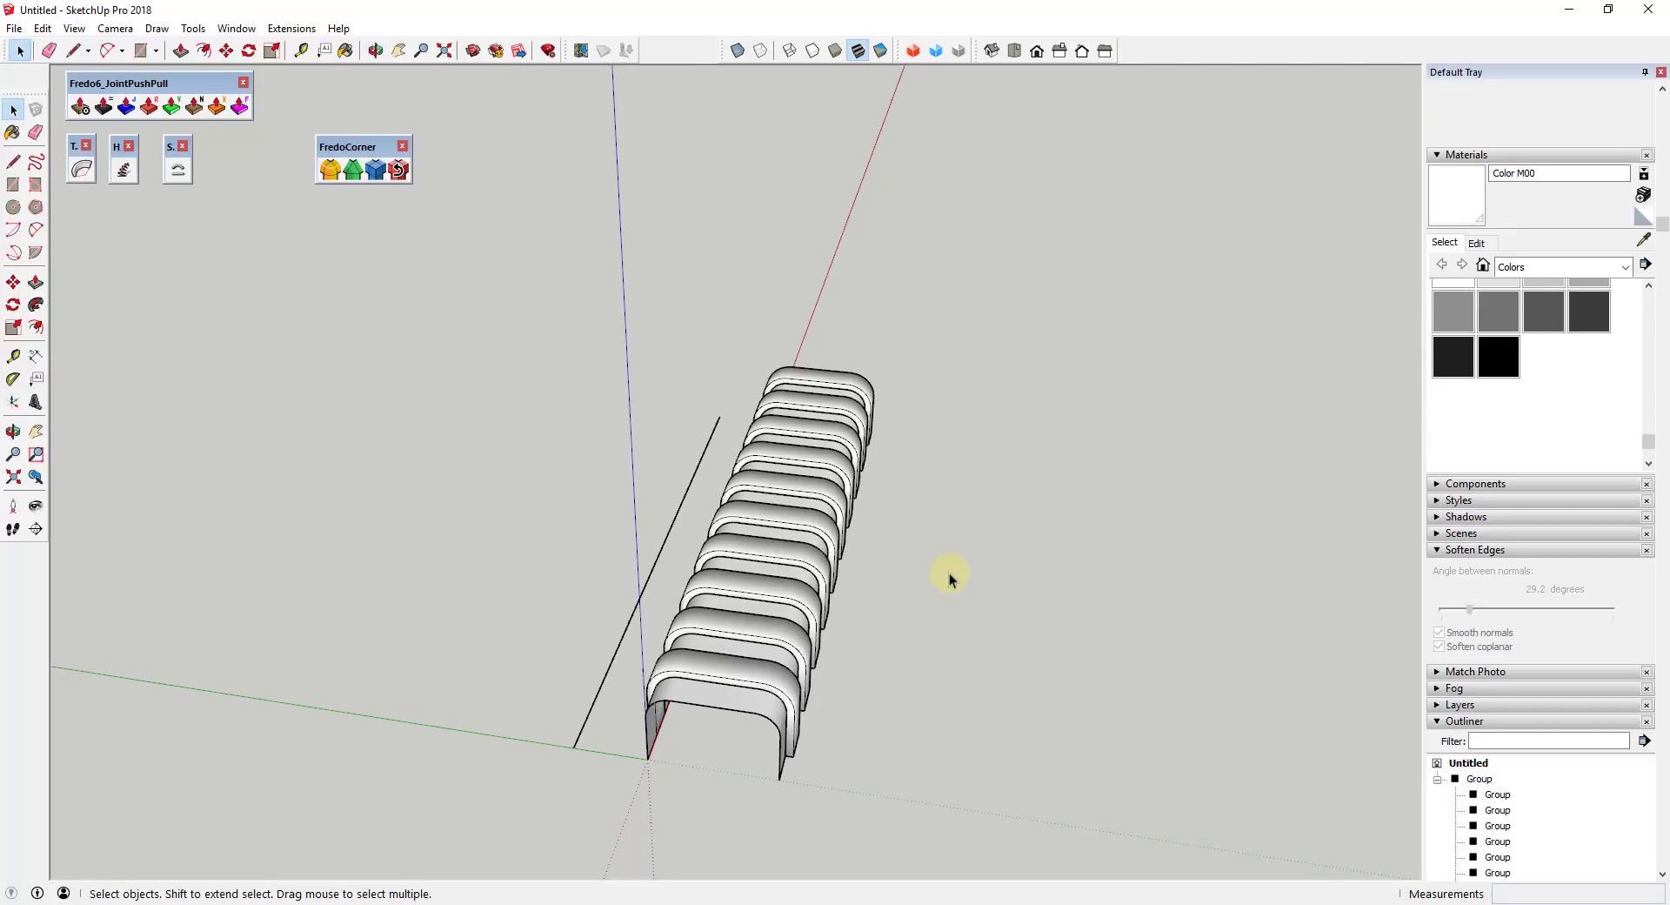
left_click(729, 587)
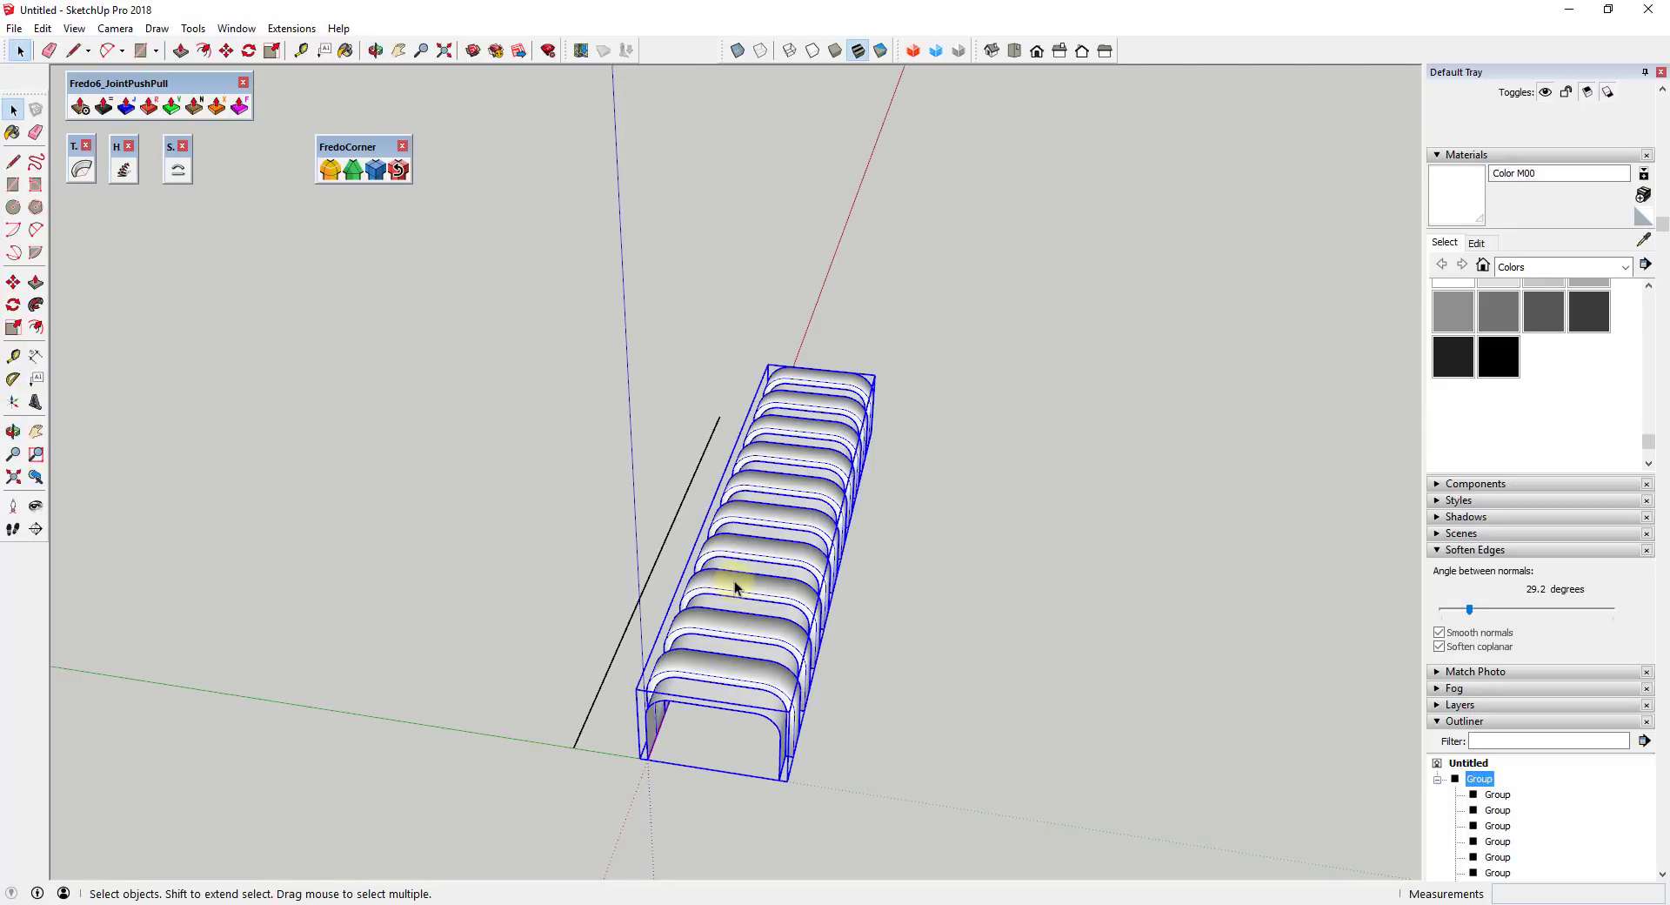
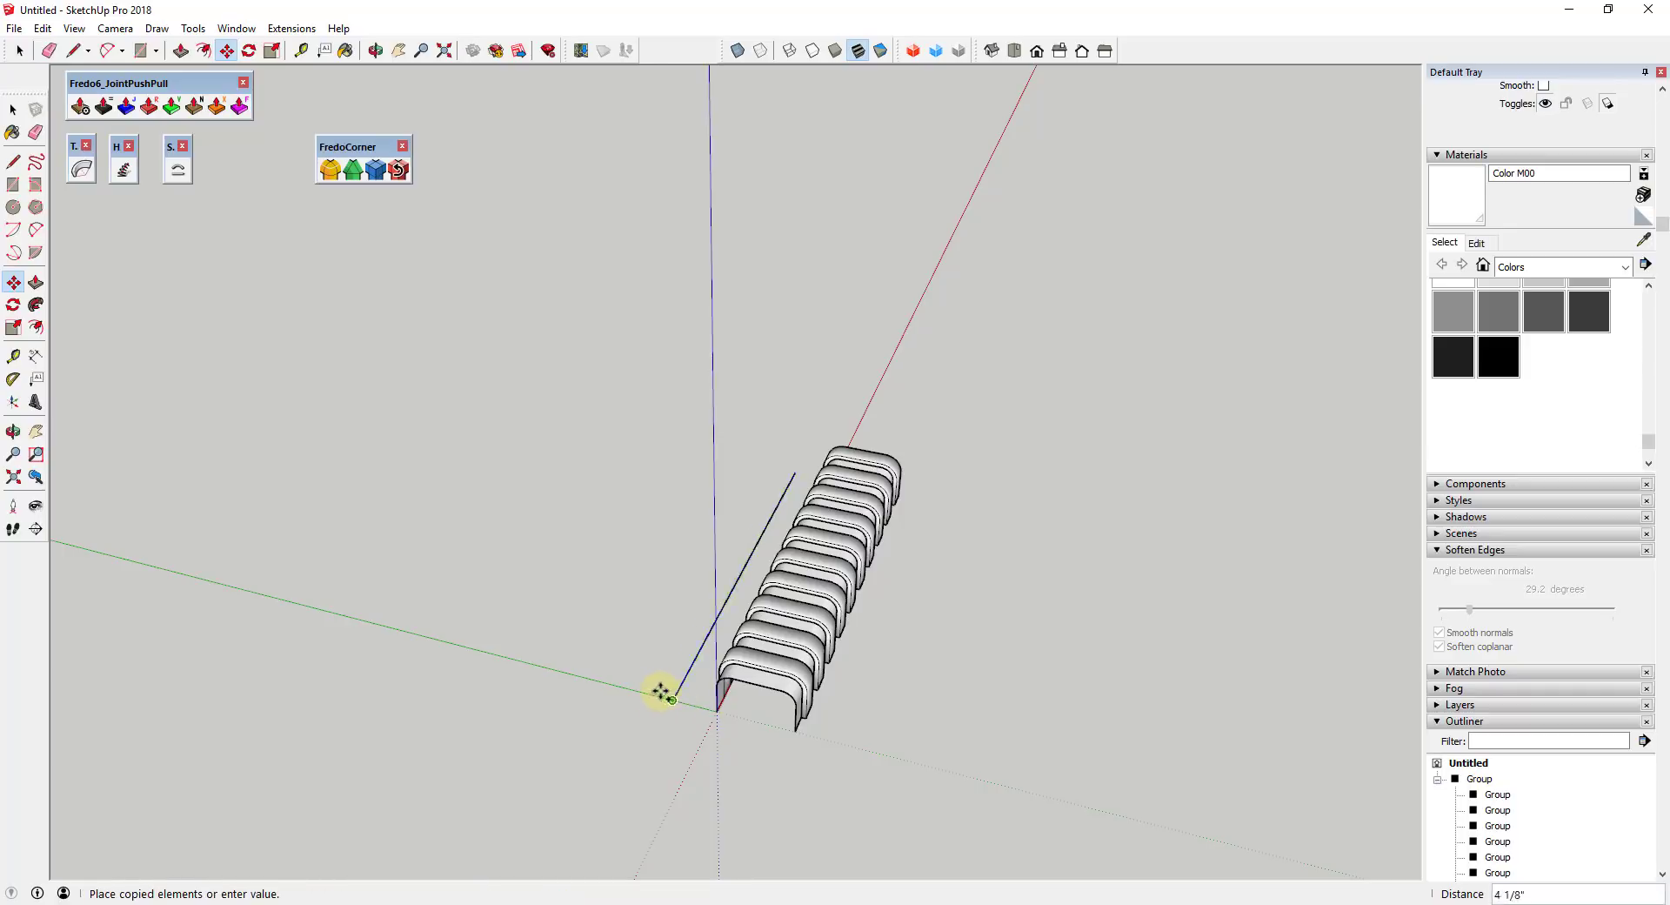
Place a copy of the straight line farther away from the channel along the green axis
left_click(504, 658)
key("space")
middle_click_drag(675, 571, 694, 440)
Draw a vertical line up from the copied line's far end and a sloped line back to its near end, closing a triangle
key("l")
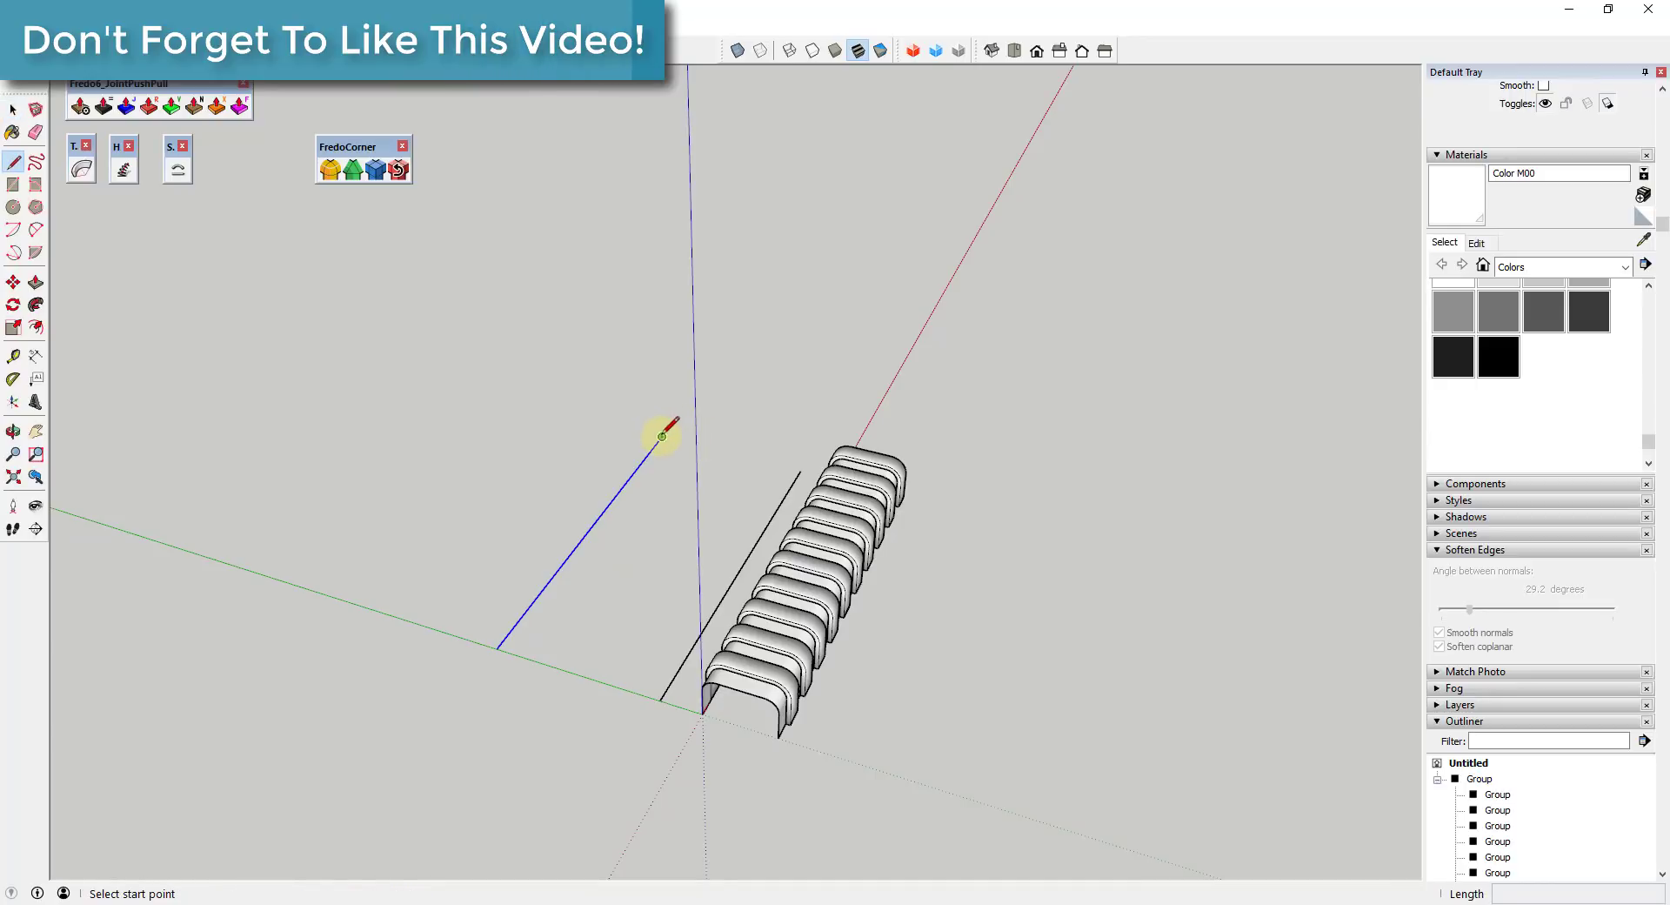
left_click(662, 436)
left_click(652, 213)
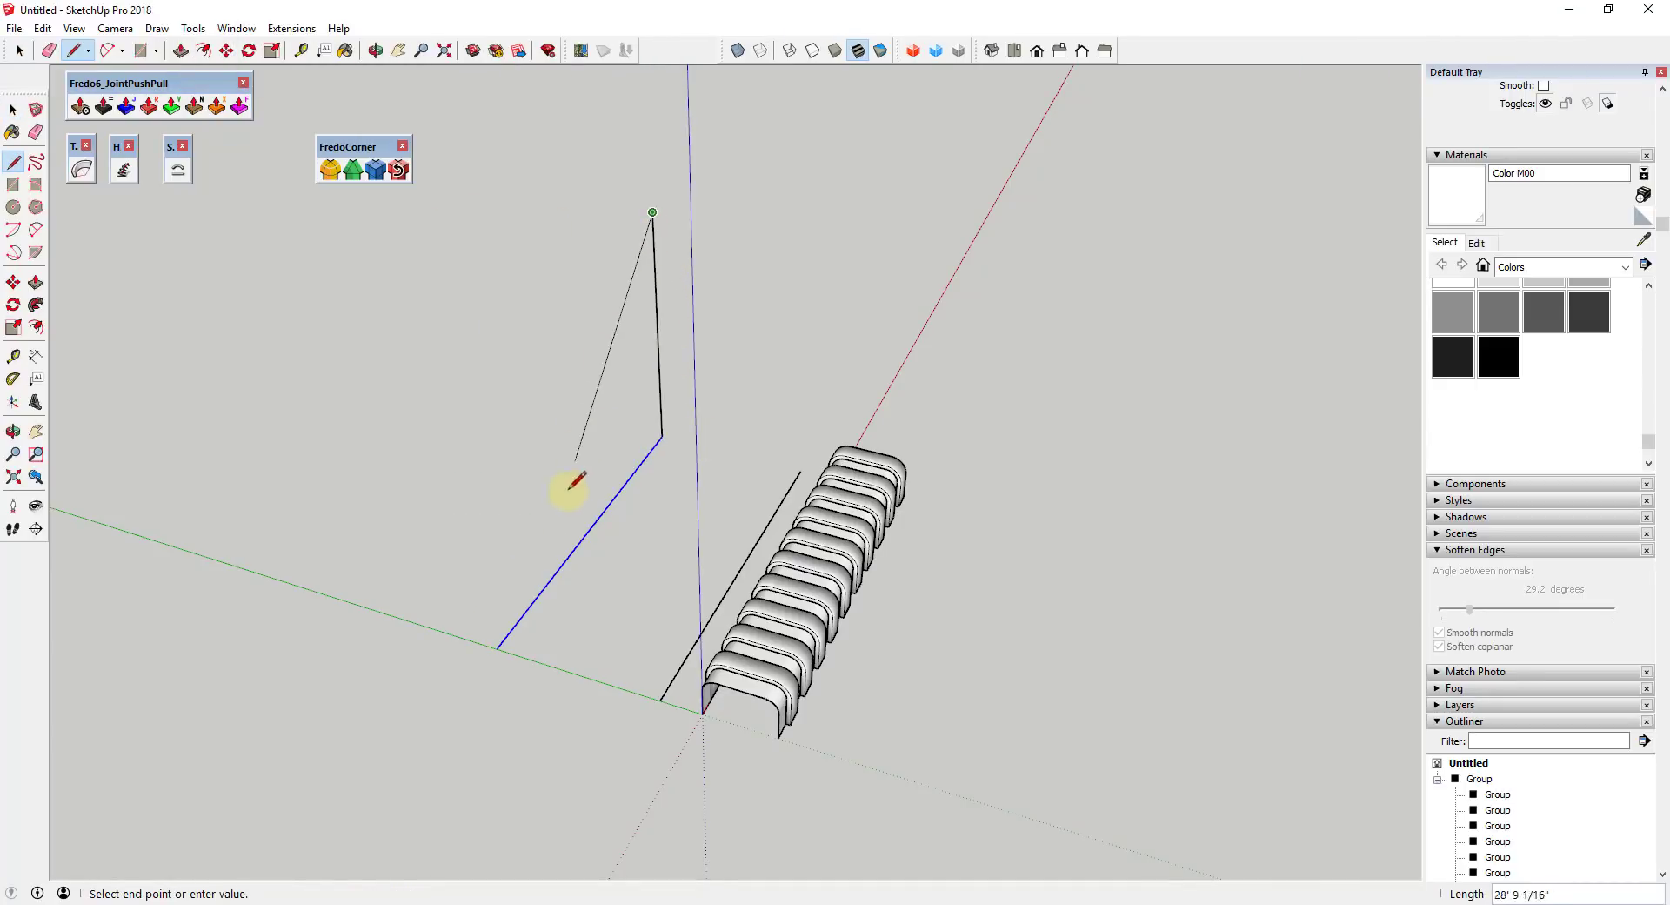
left_click(497, 647)
key("space")
middle_click_drag(497, 647, 130, 451)
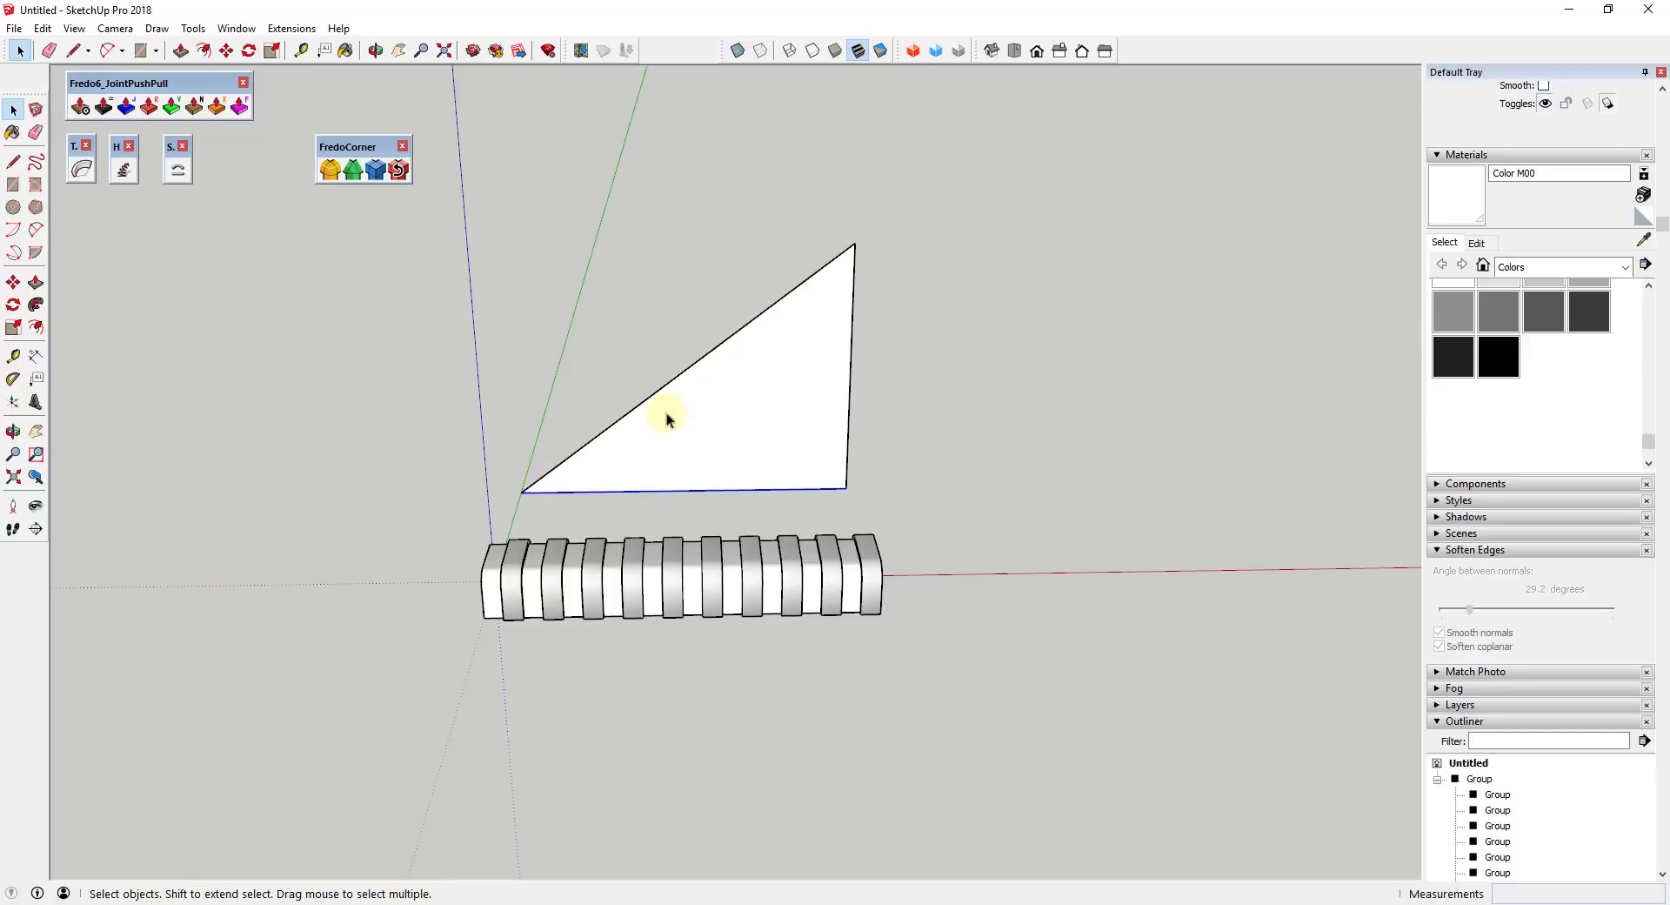
Draw a shallower sloped line from about halfway up the vertical edge to the near corner, and erase the other triangle edges
key("l")
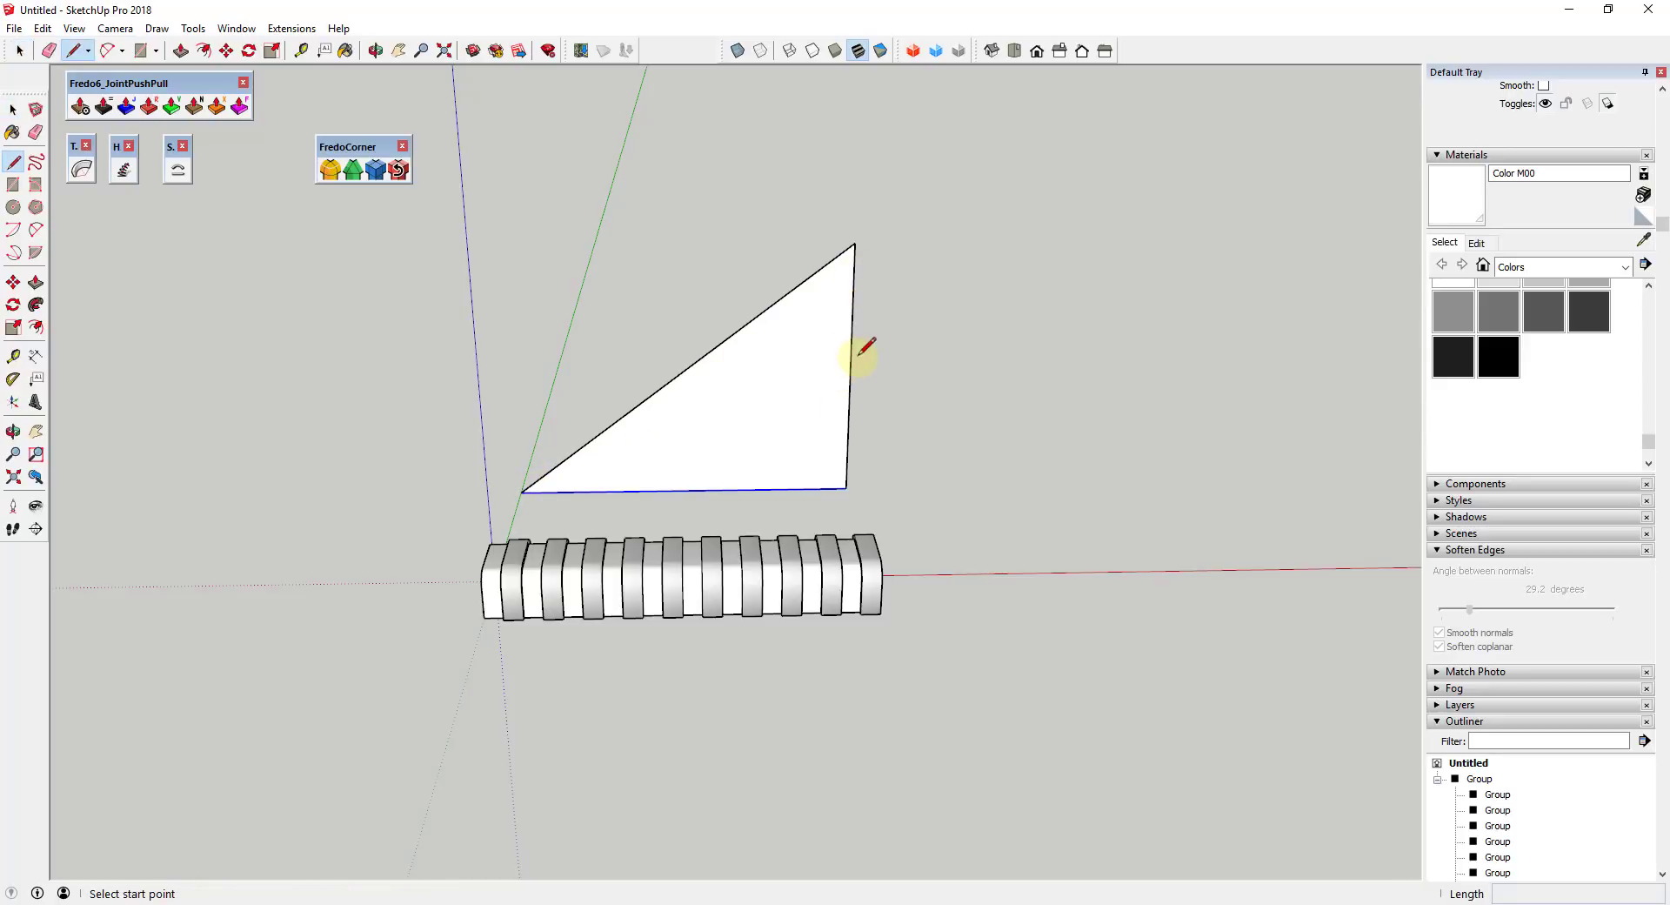
left_click(851, 370)
left_click(522, 492)
key("e")
left_click_drag(781, 261, 865, 272)
mouse_move(876, 388)
left_mouse_down()
mouse_move(827, 473)
mouse_move(754, 507)
left_mouse_up()
key("space")
Start a Shape Bender bend of the channel group, using the short straight line as reference and the separate sloped line as curve
middle_click_drag(496, 499, 1357, 513)
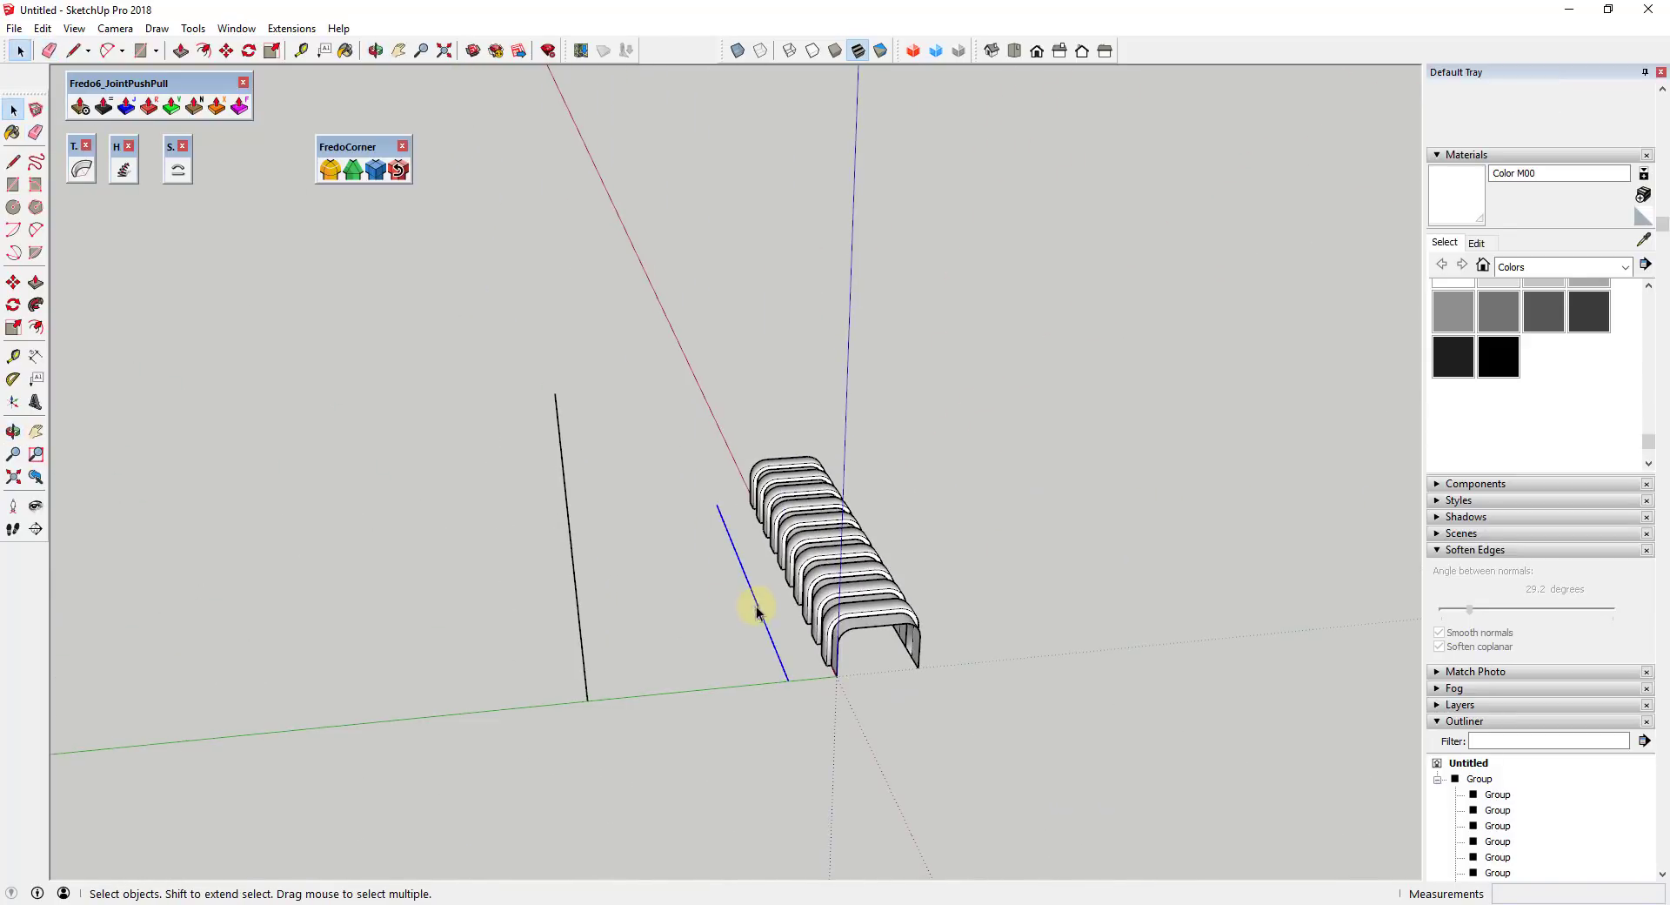
middle_click_drag(570, 542, 742, 590)
left_click(795, 568)
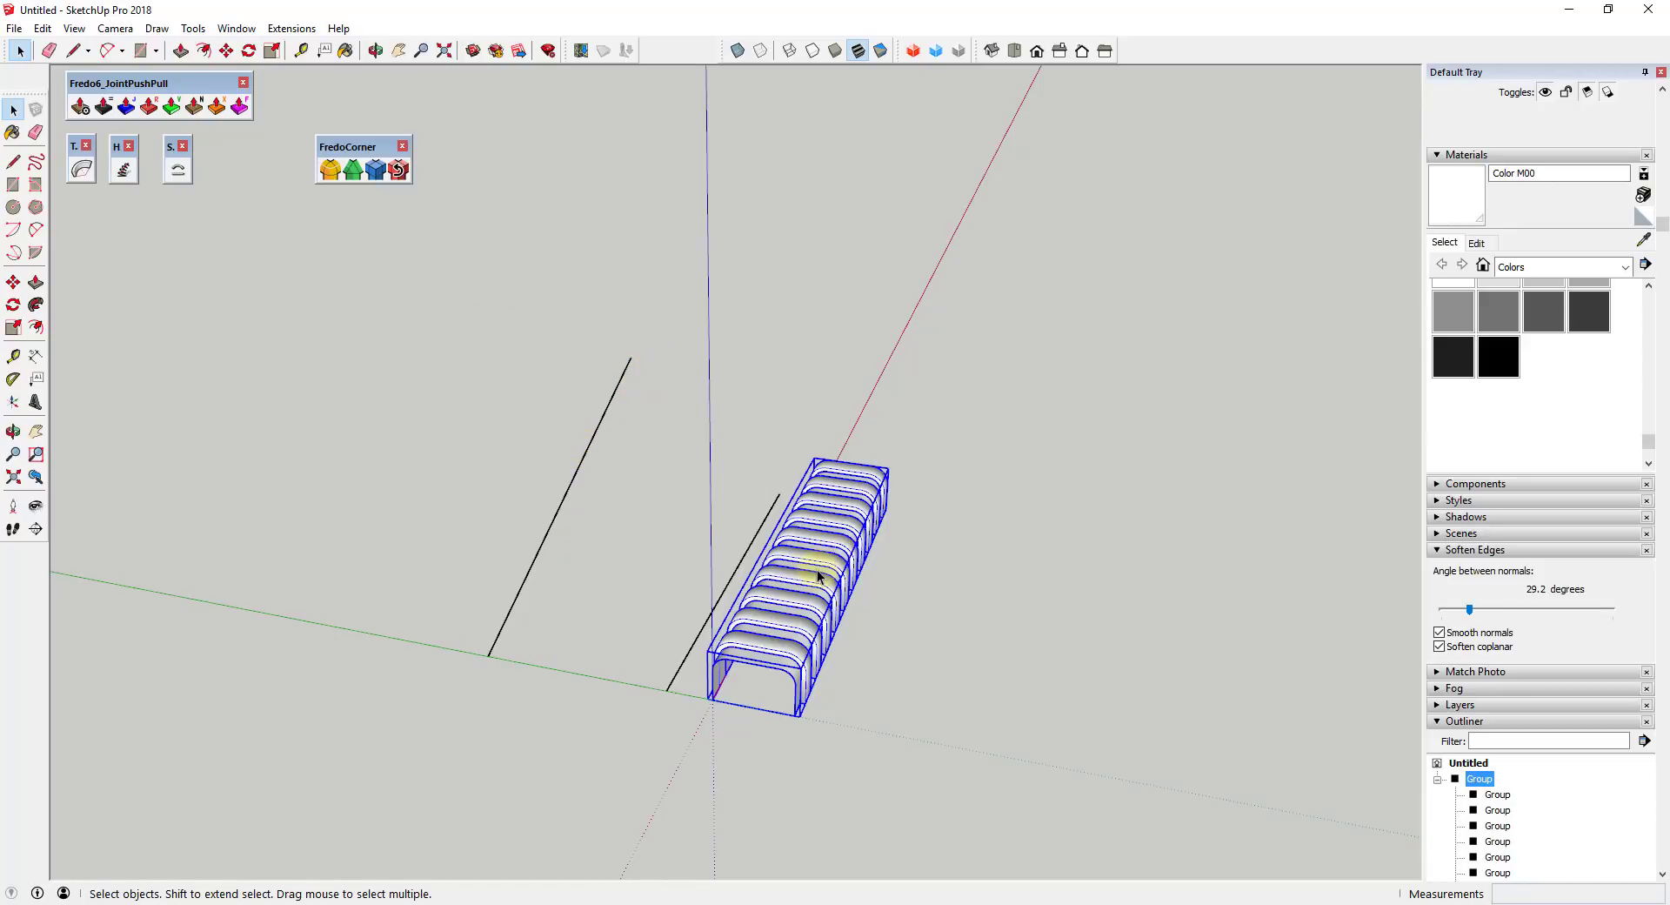
left_click(178, 173)
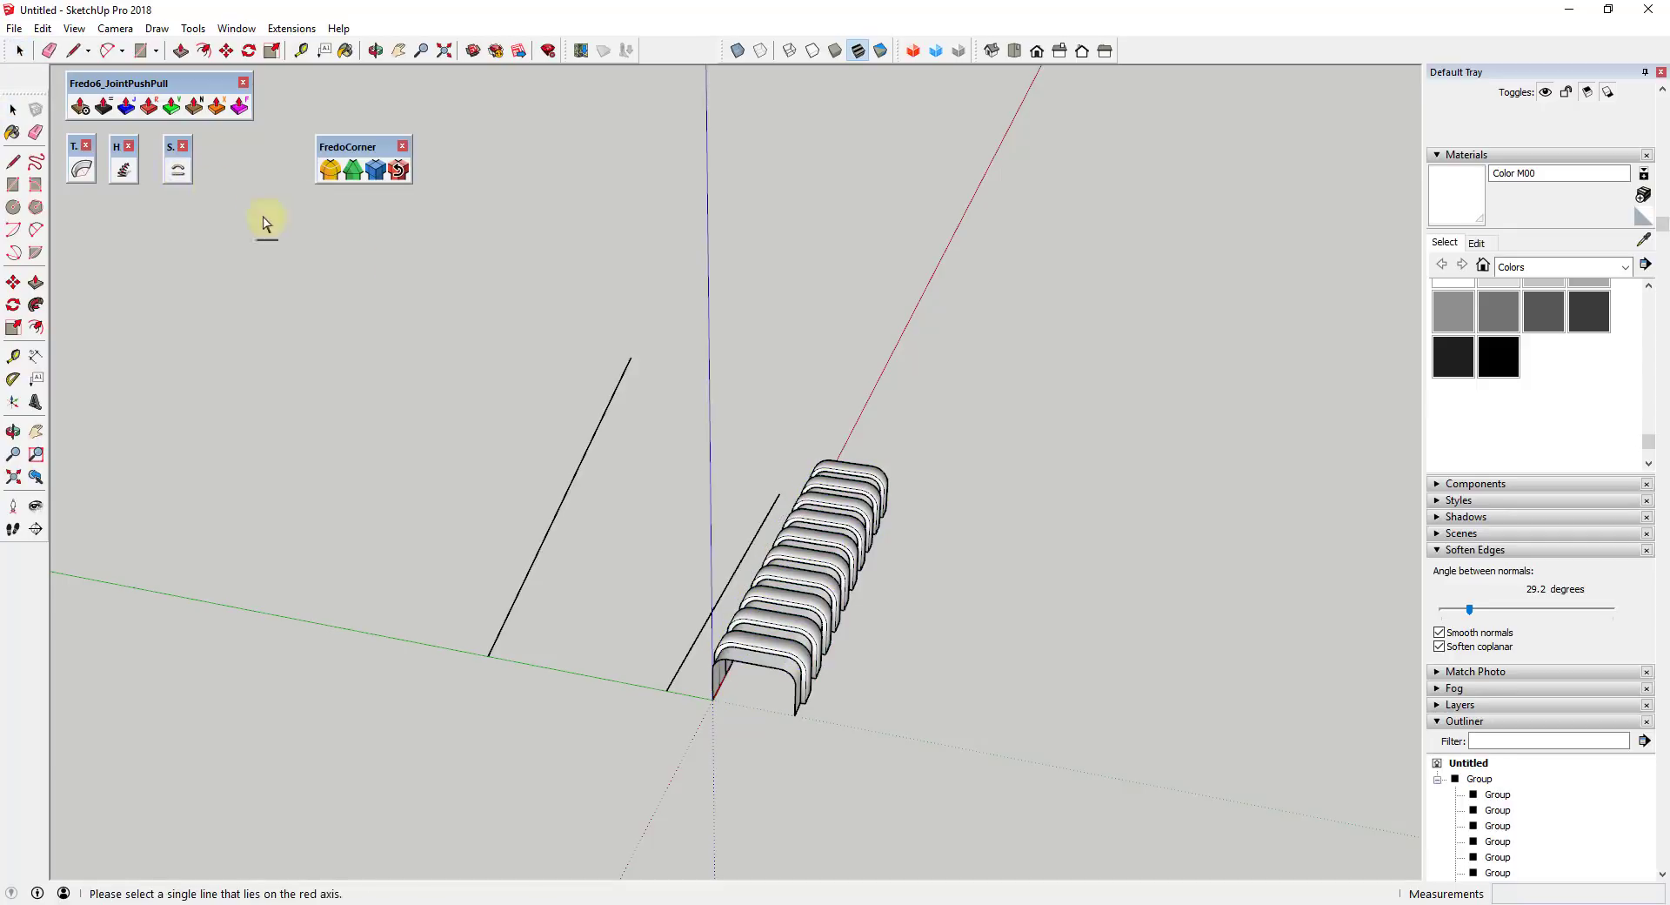
mouse_move(757, 573)
middle_mouse_down()
mouse_move(905, 566)
mouse_move(735, 592)
middle_mouse_up()
left_click(742, 599)
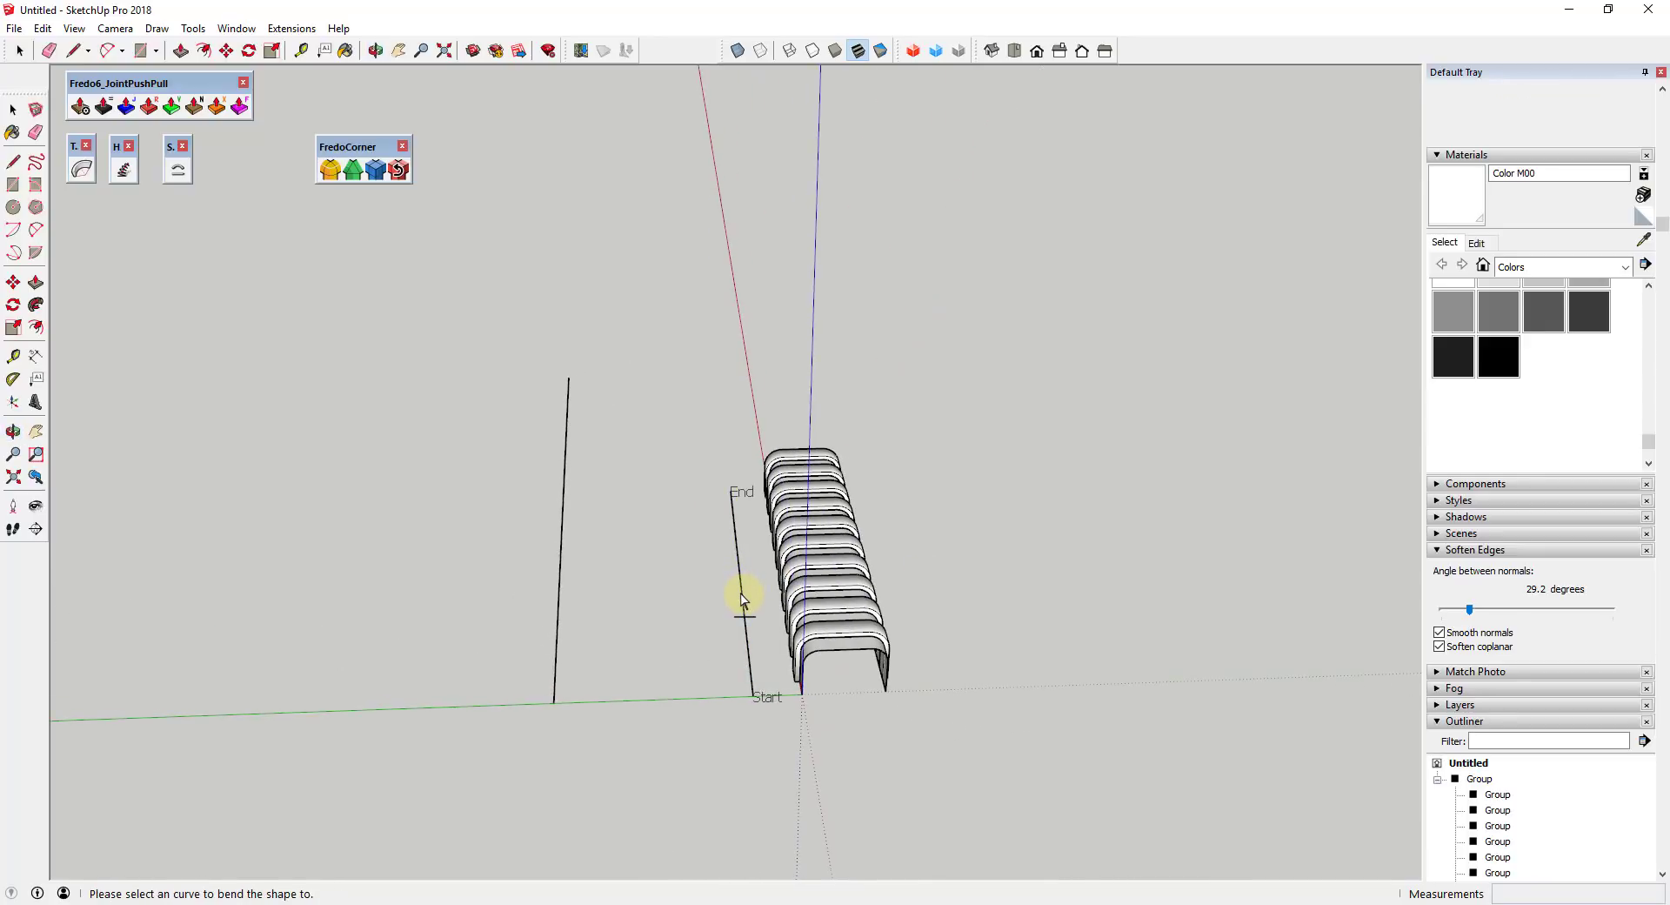
left_click(563, 544)
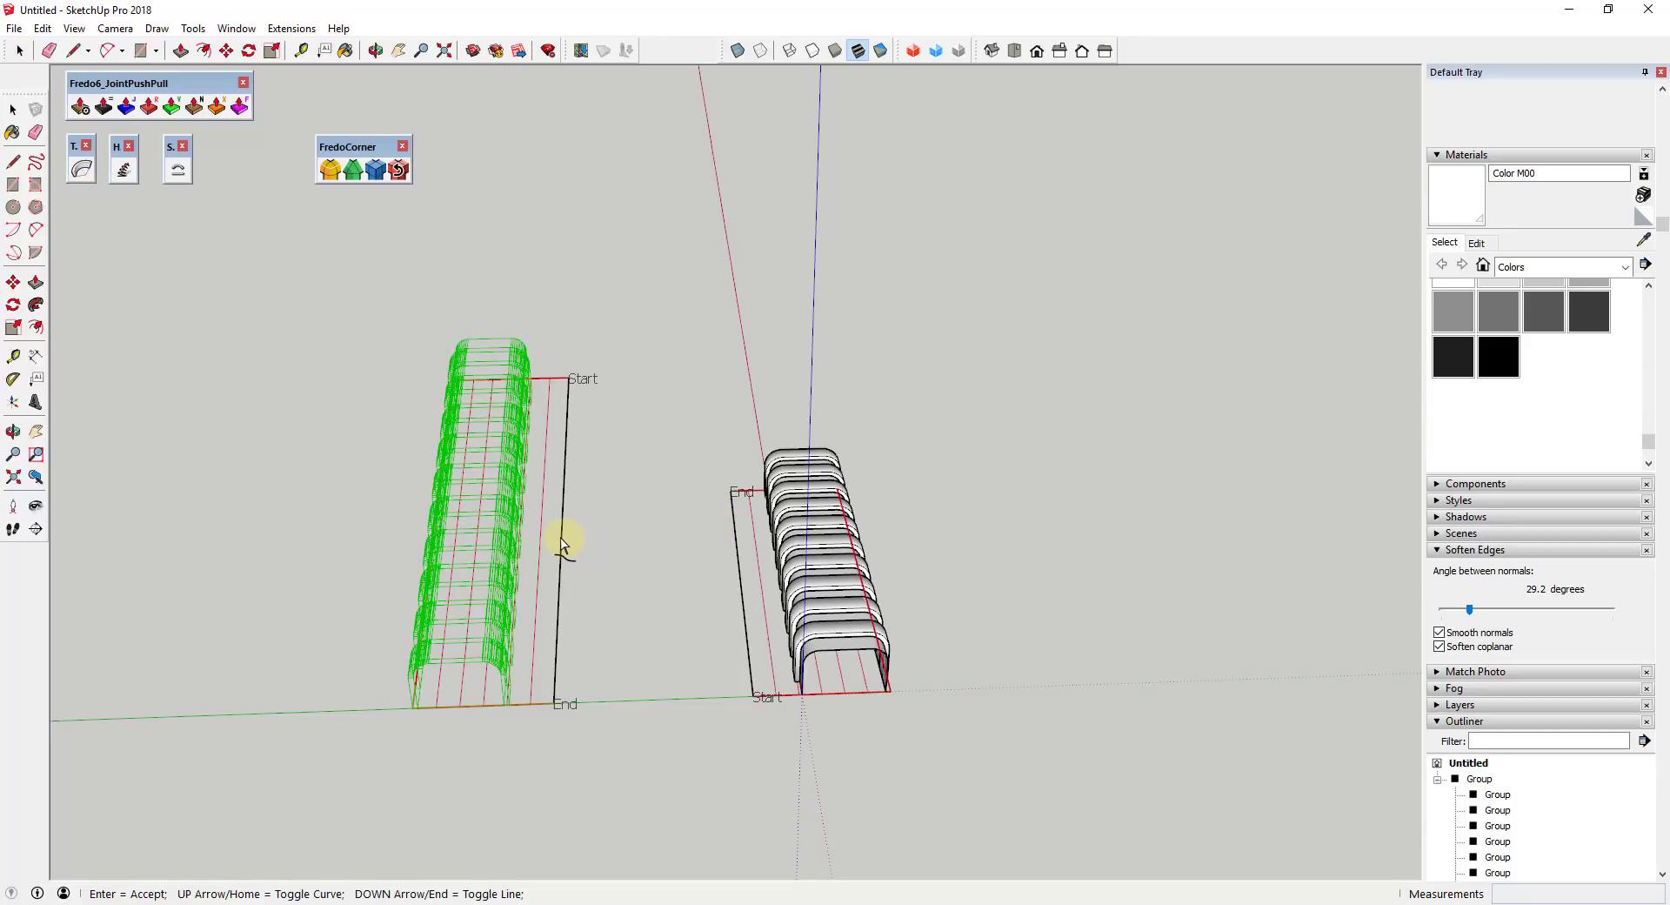
Toggle the curve's start and end twice in the bend preview and accept the bend
key("Up")
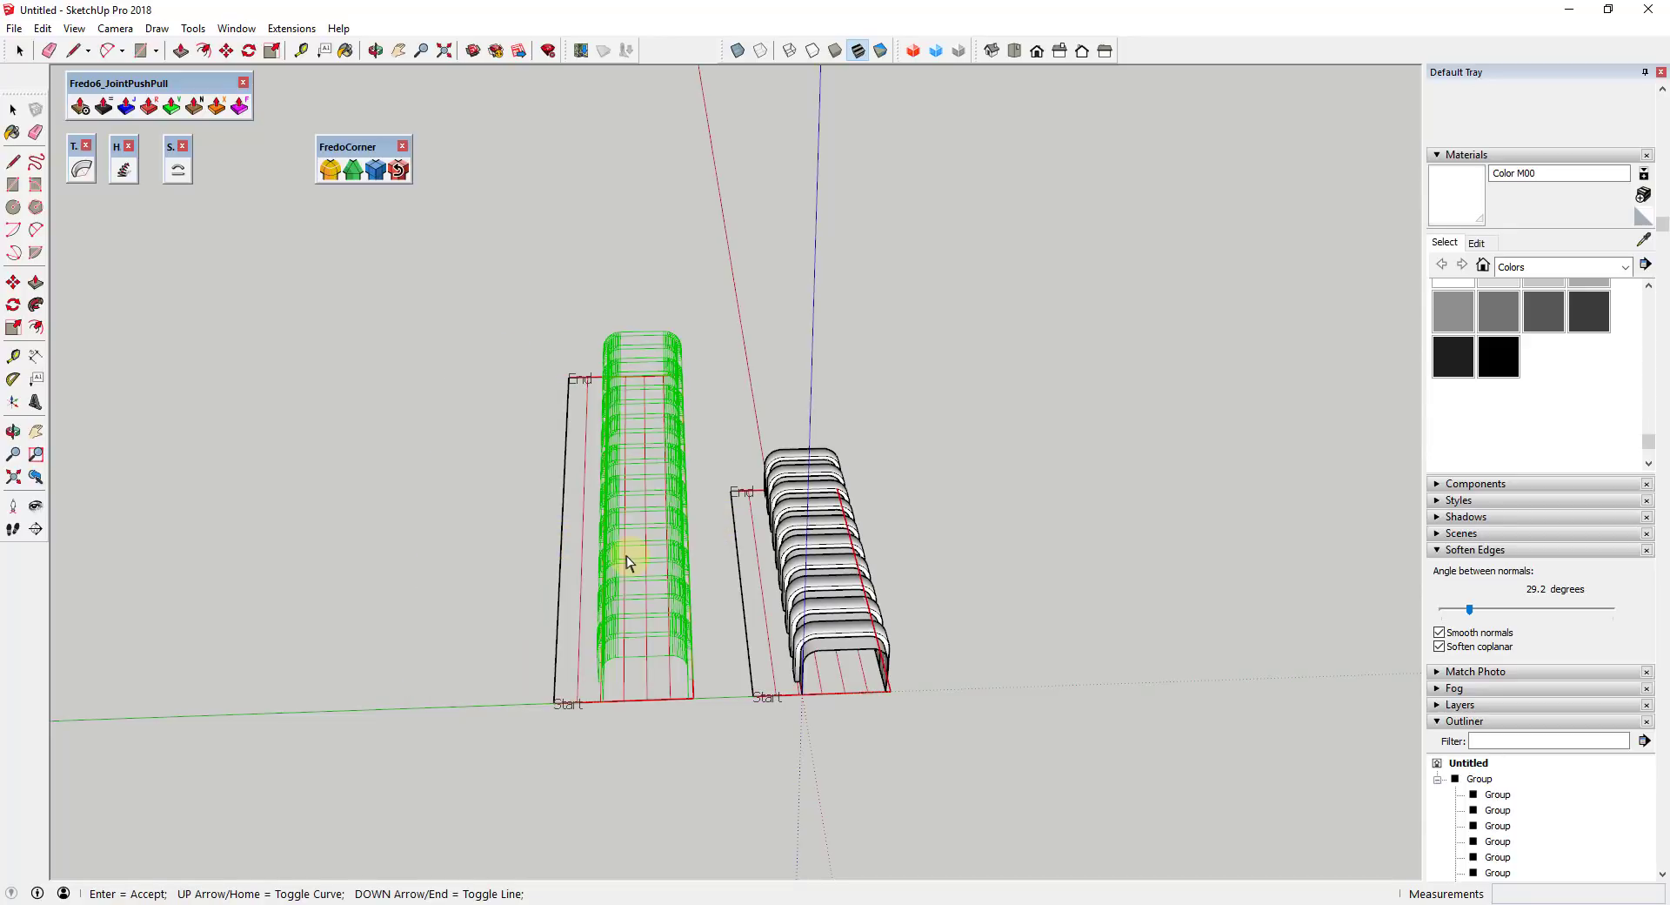
key("Up")
middle_click_drag(709, 543, 101, 447)
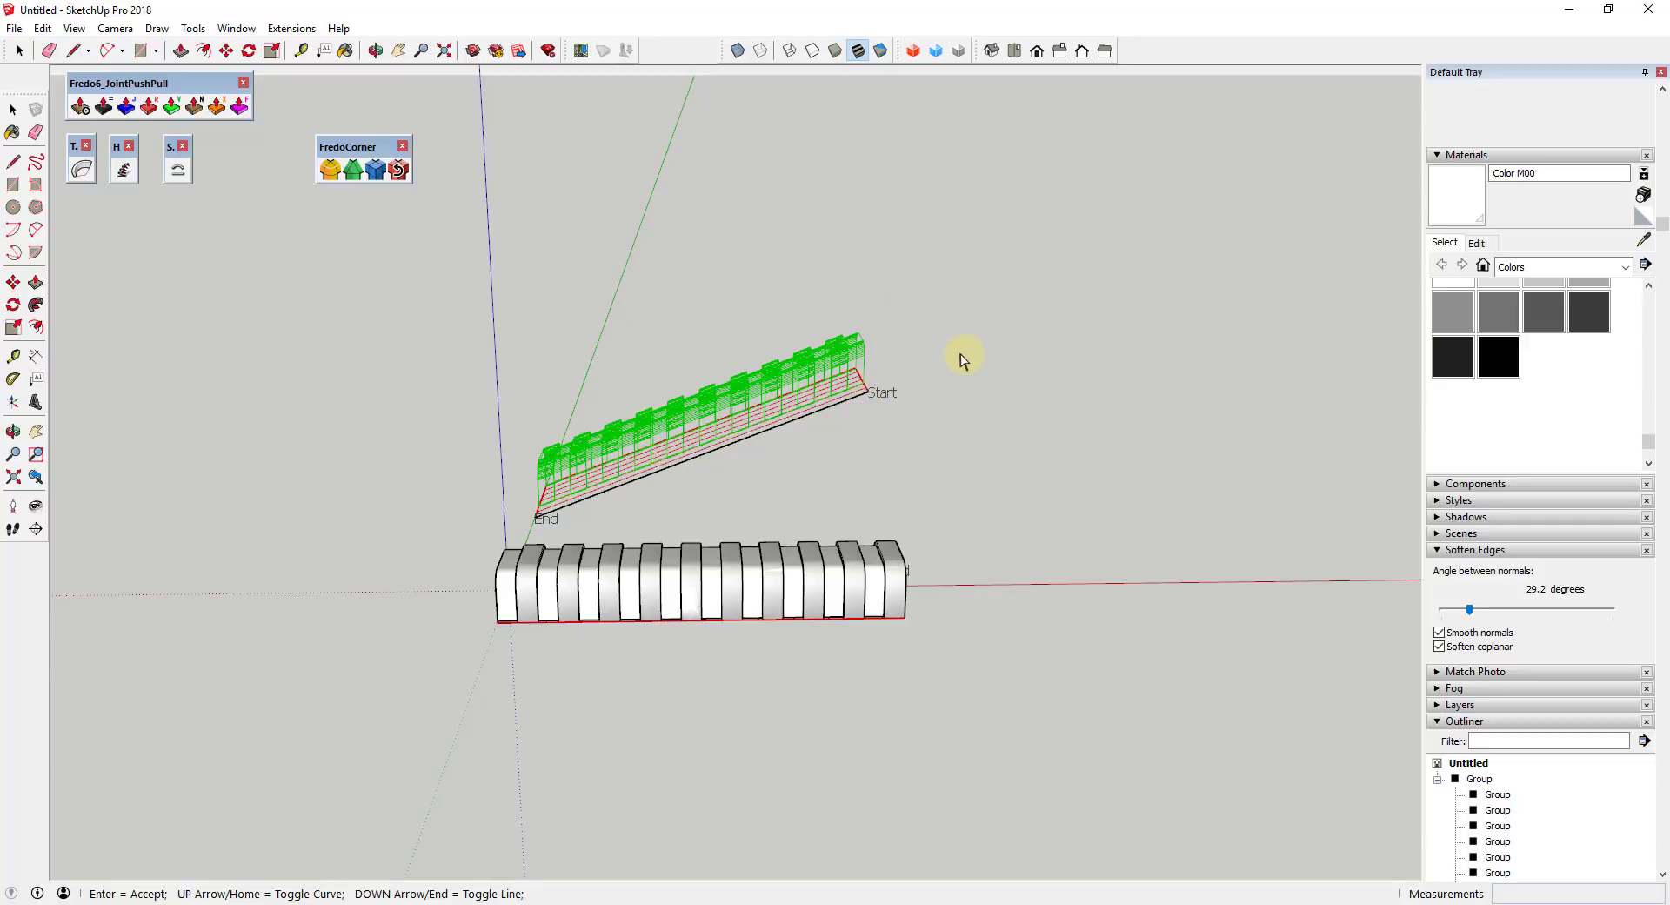
key("Return")
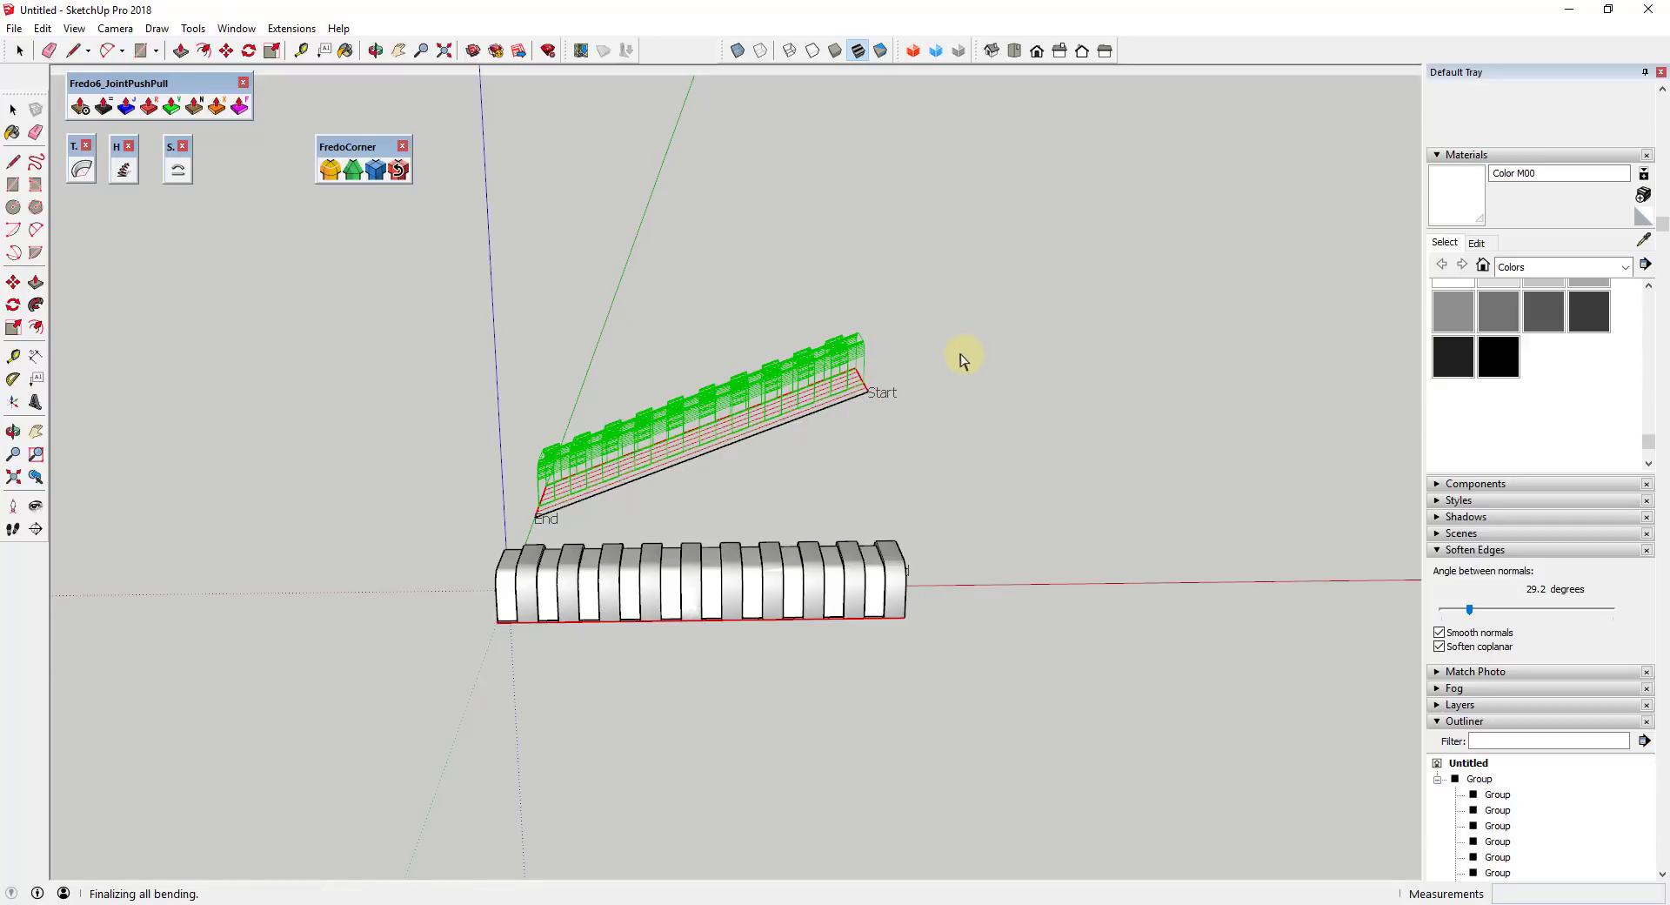
middle_click_drag(962, 362, 1089, 533)
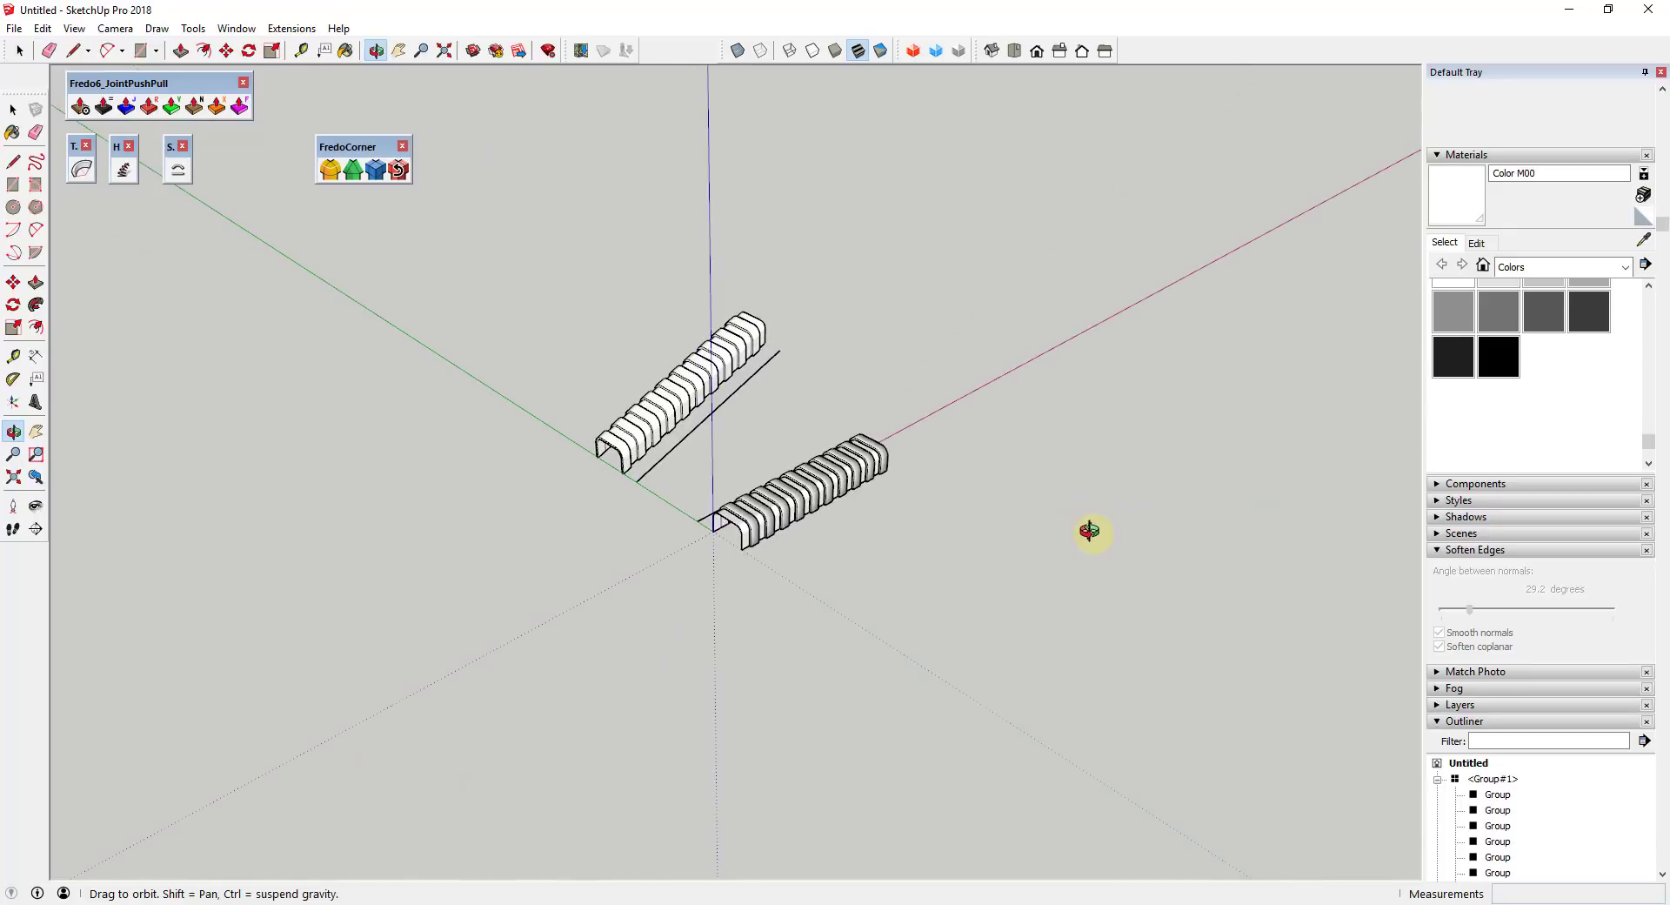
Select the sloped channel, examine its incline from the side, and close the small H toolbar
scroll(701, 362, "up", 5)
left_click(748, 426)
middle_click_drag(748, 426, 716, 590)
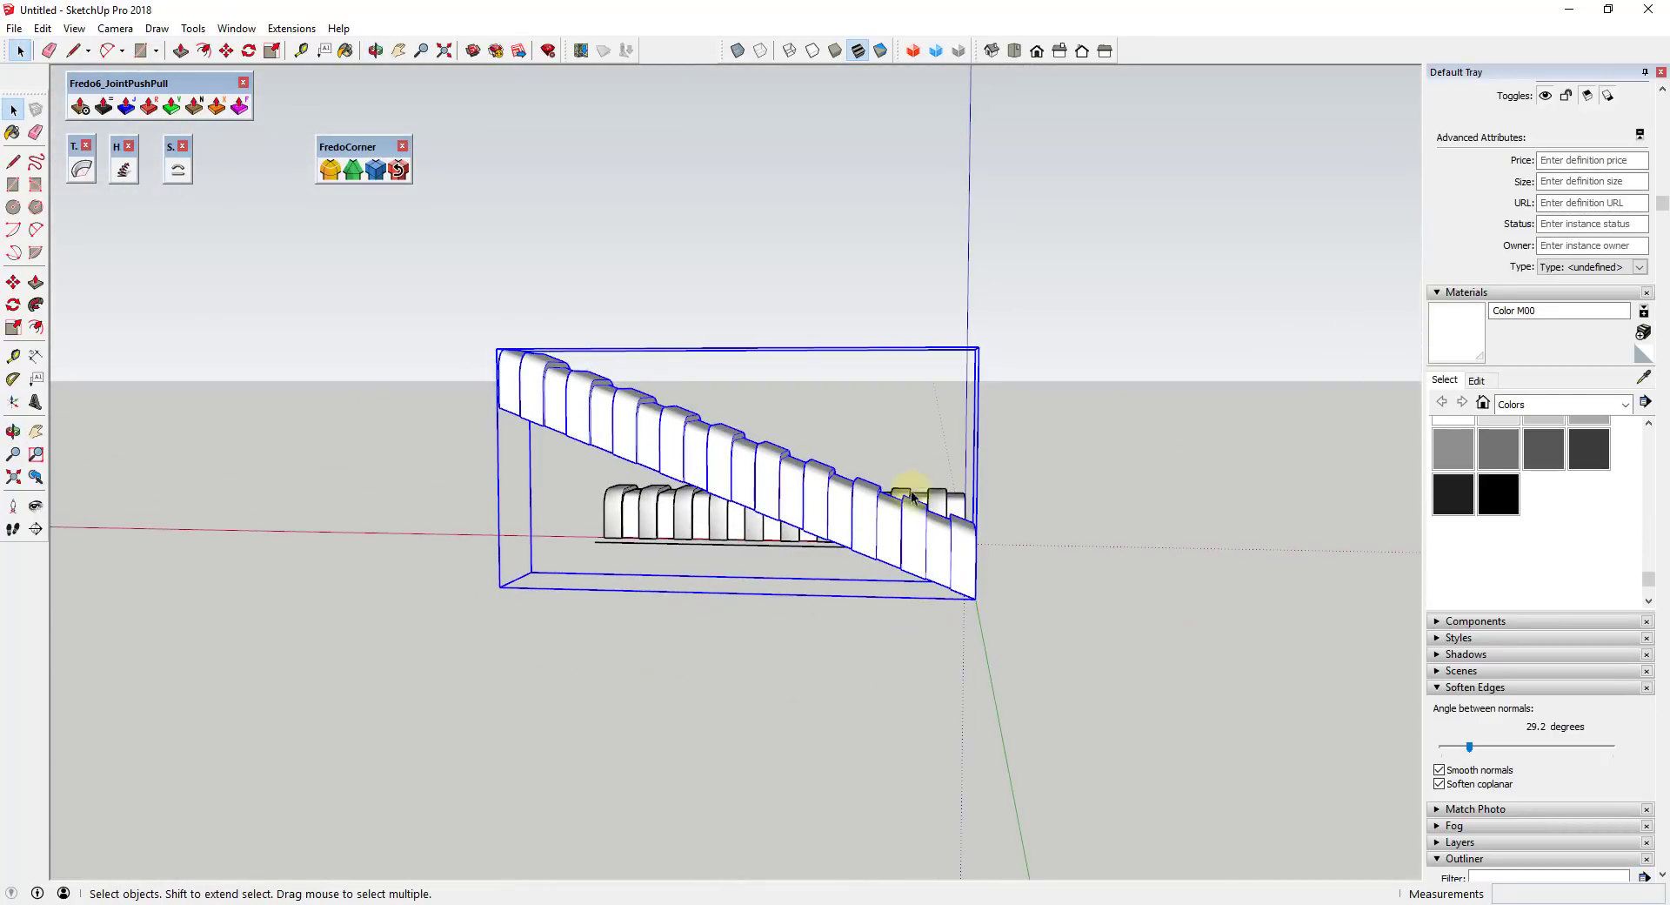
scroll(899, 534, "down", 3)
middle_click_drag(954, 571, 296, 670)
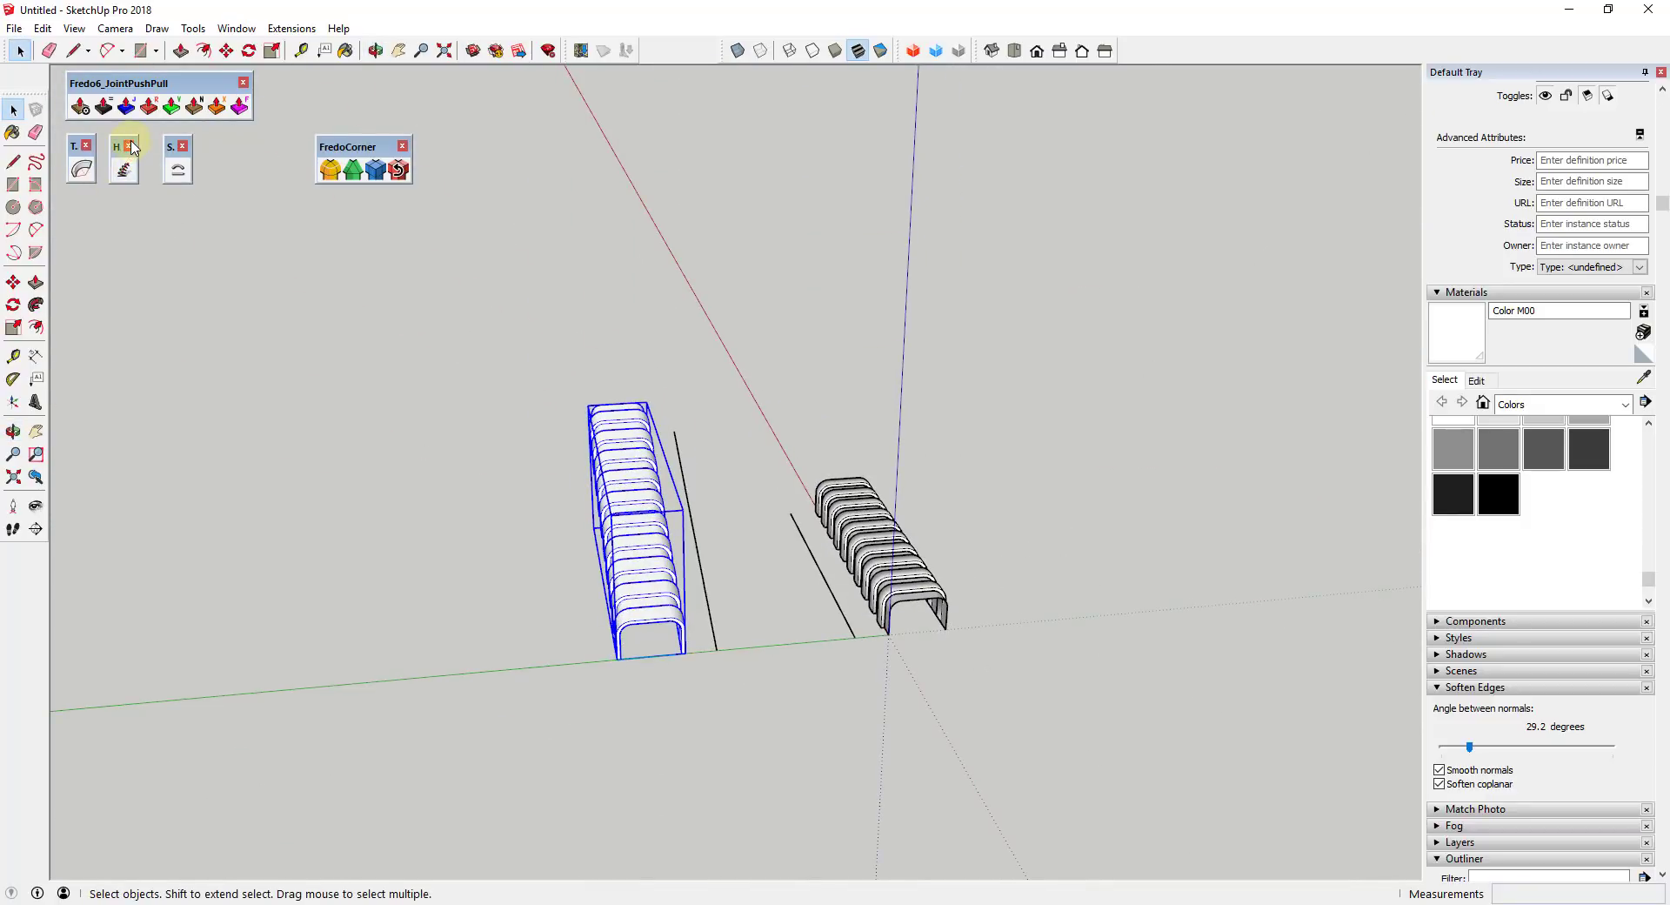
left_click(129, 146)
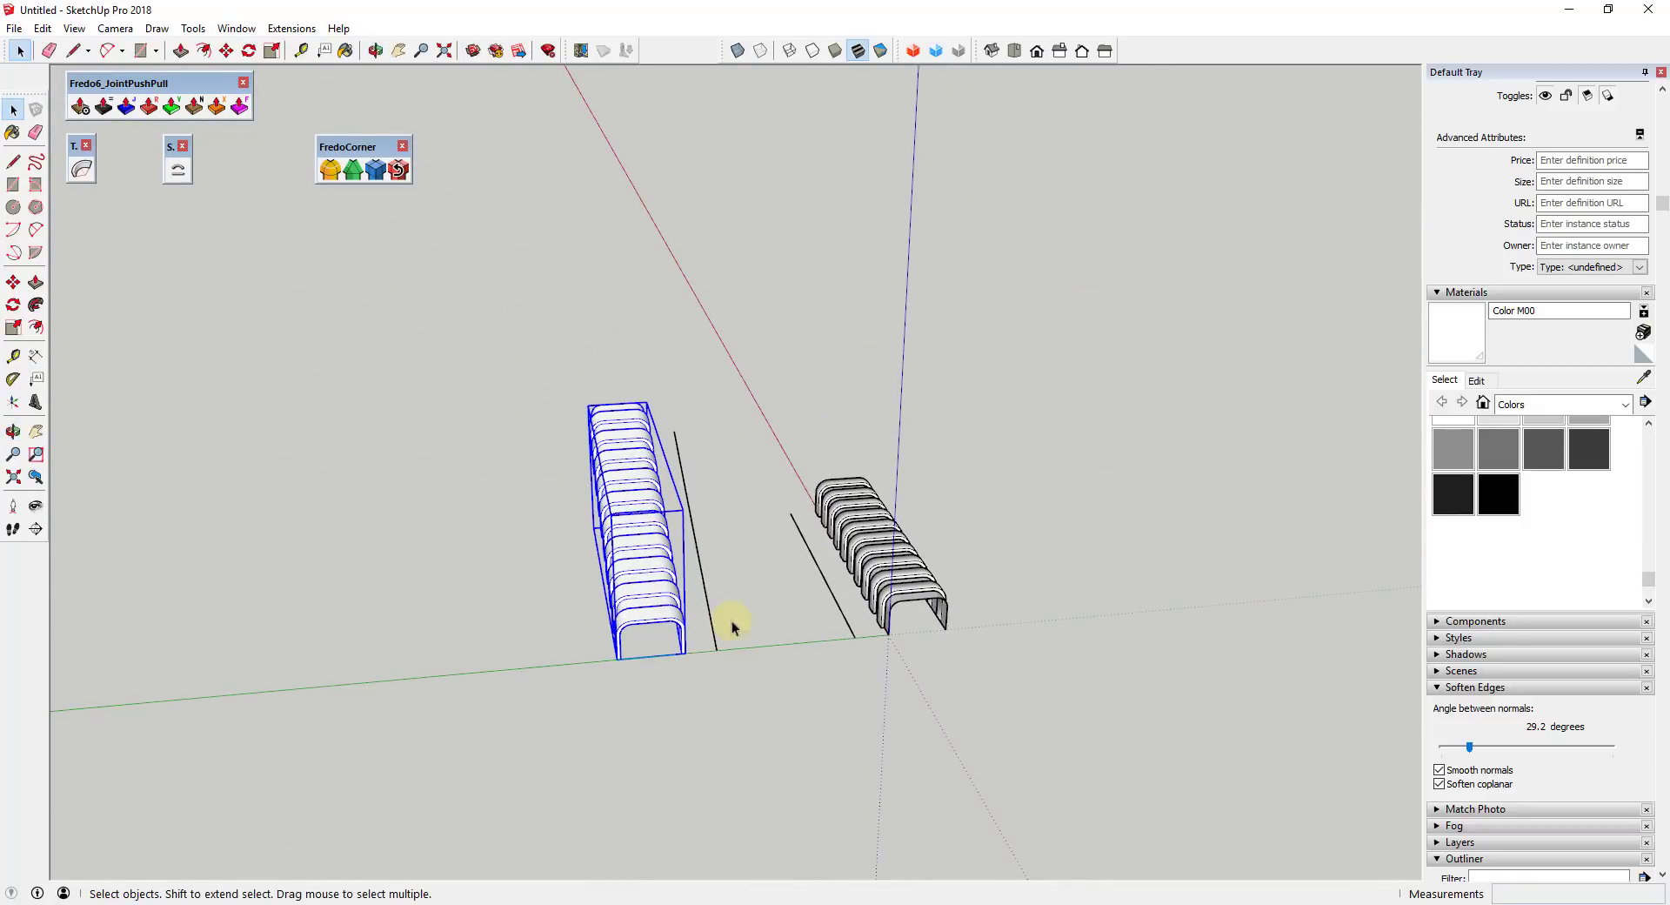
Place a copy of the sloped channel along the green axis, on the side away from the sloped line
middle_click_drag(895, 585, 719, 597)
middle_click_drag(474, 509, 356, 233)
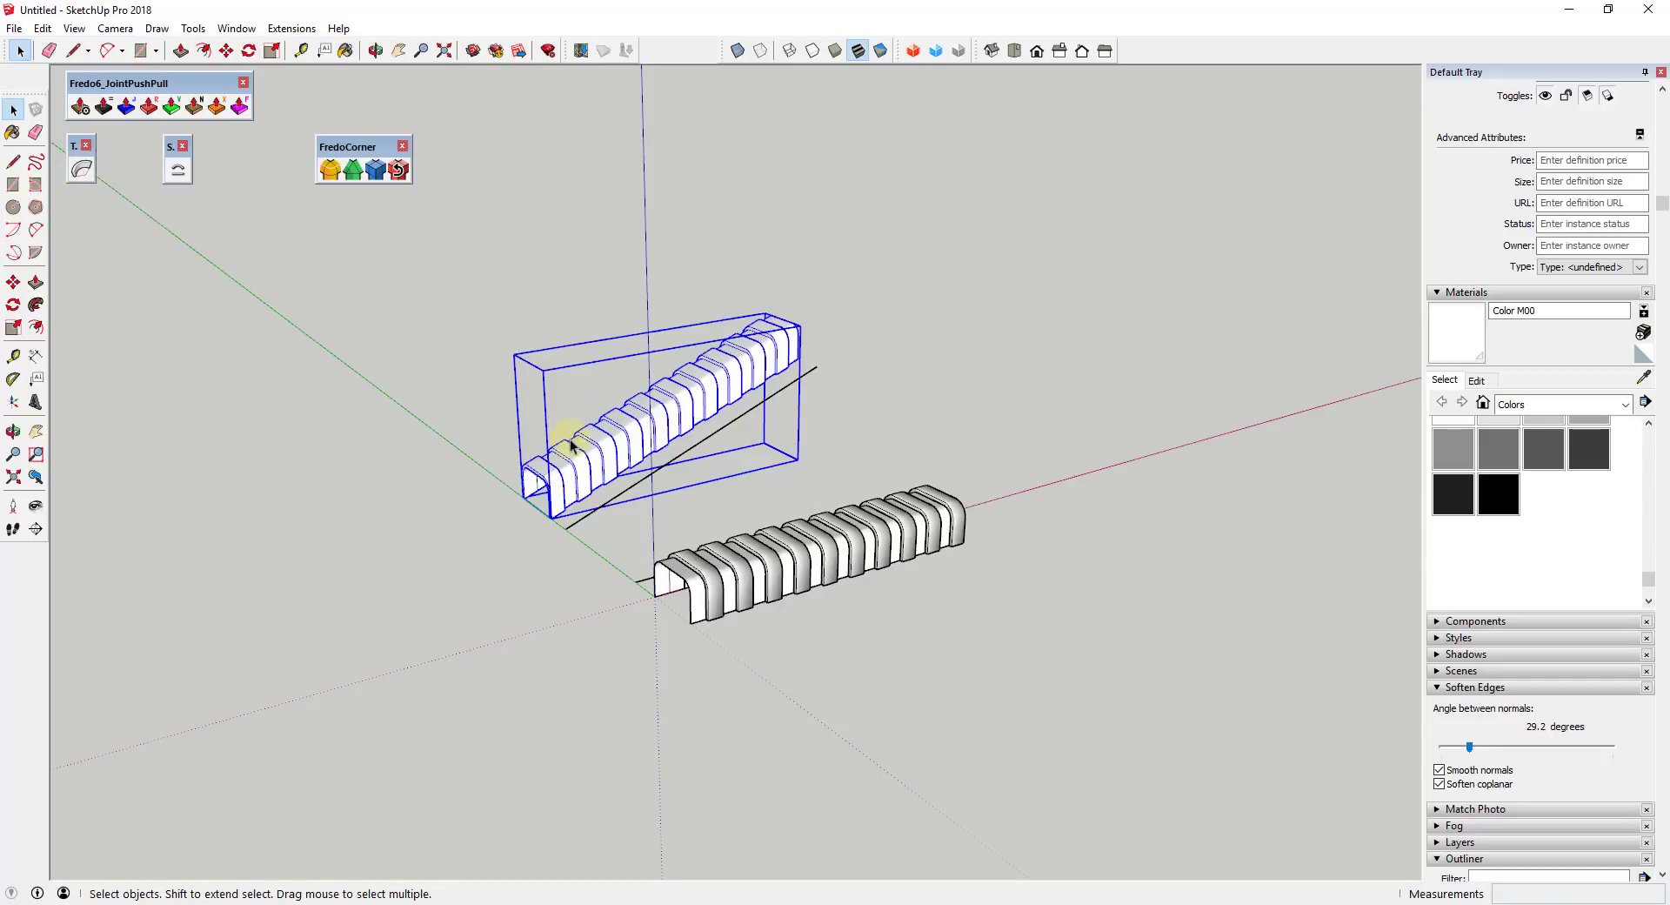
scroll(586, 443, "down", 3)
middle_click_drag(586, 443, 881, 557)
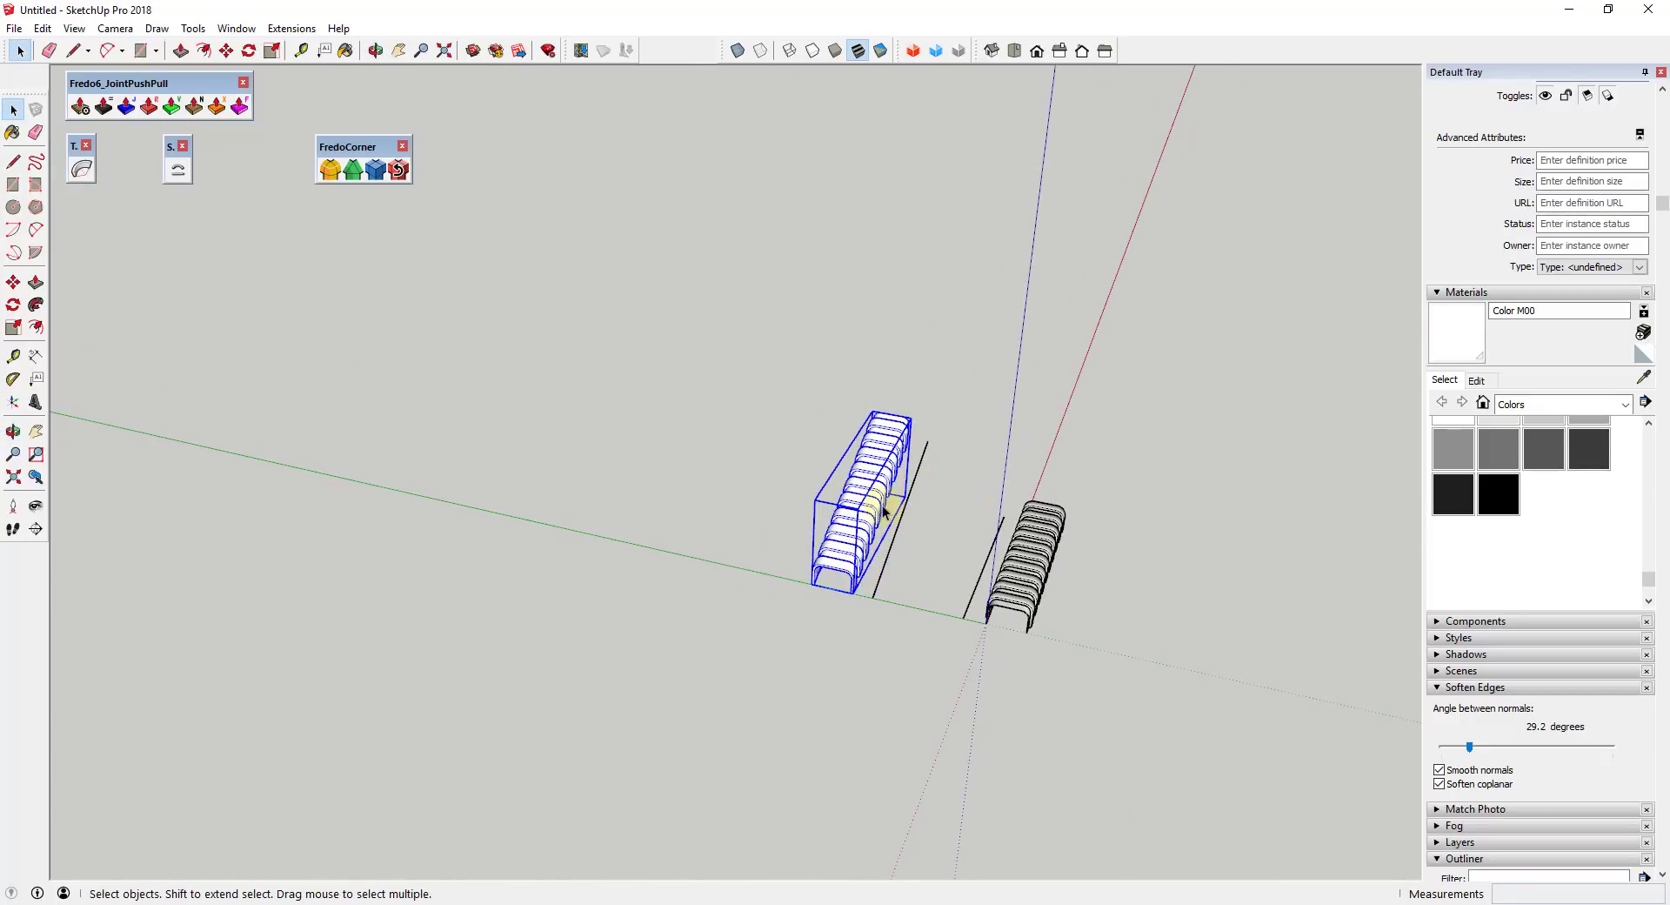
scroll(883, 512, "up", 4)
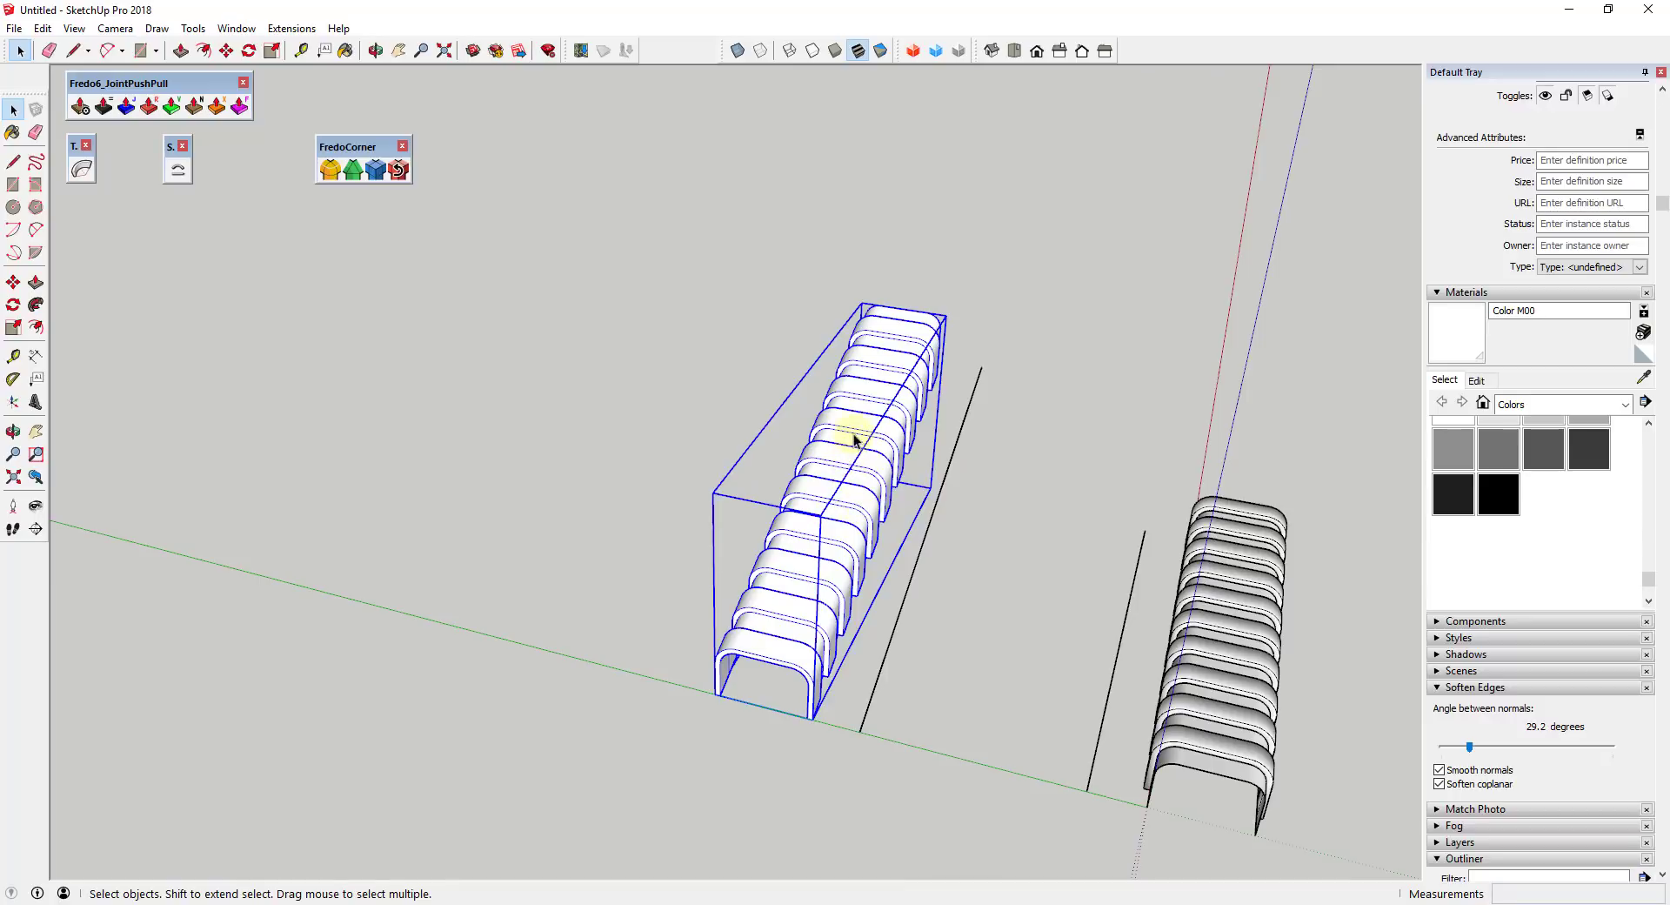
scroll(866, 656, "down", 3)
key("m")
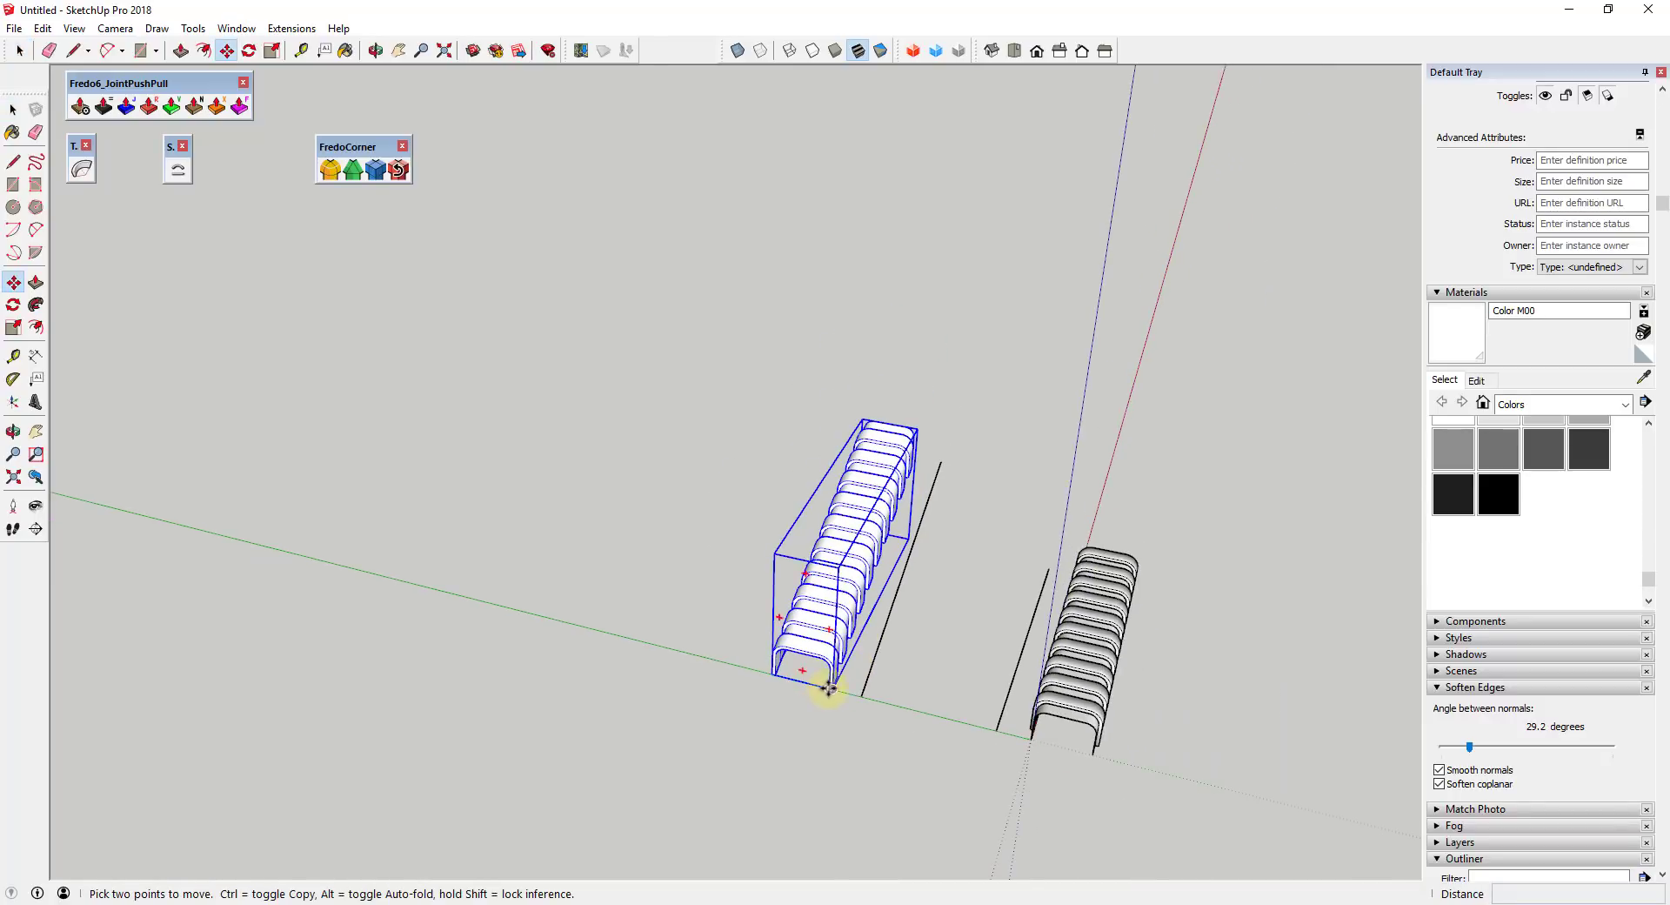
left_click(833, 688)
key("ctrl")
left_click(613, 633)
key("space")
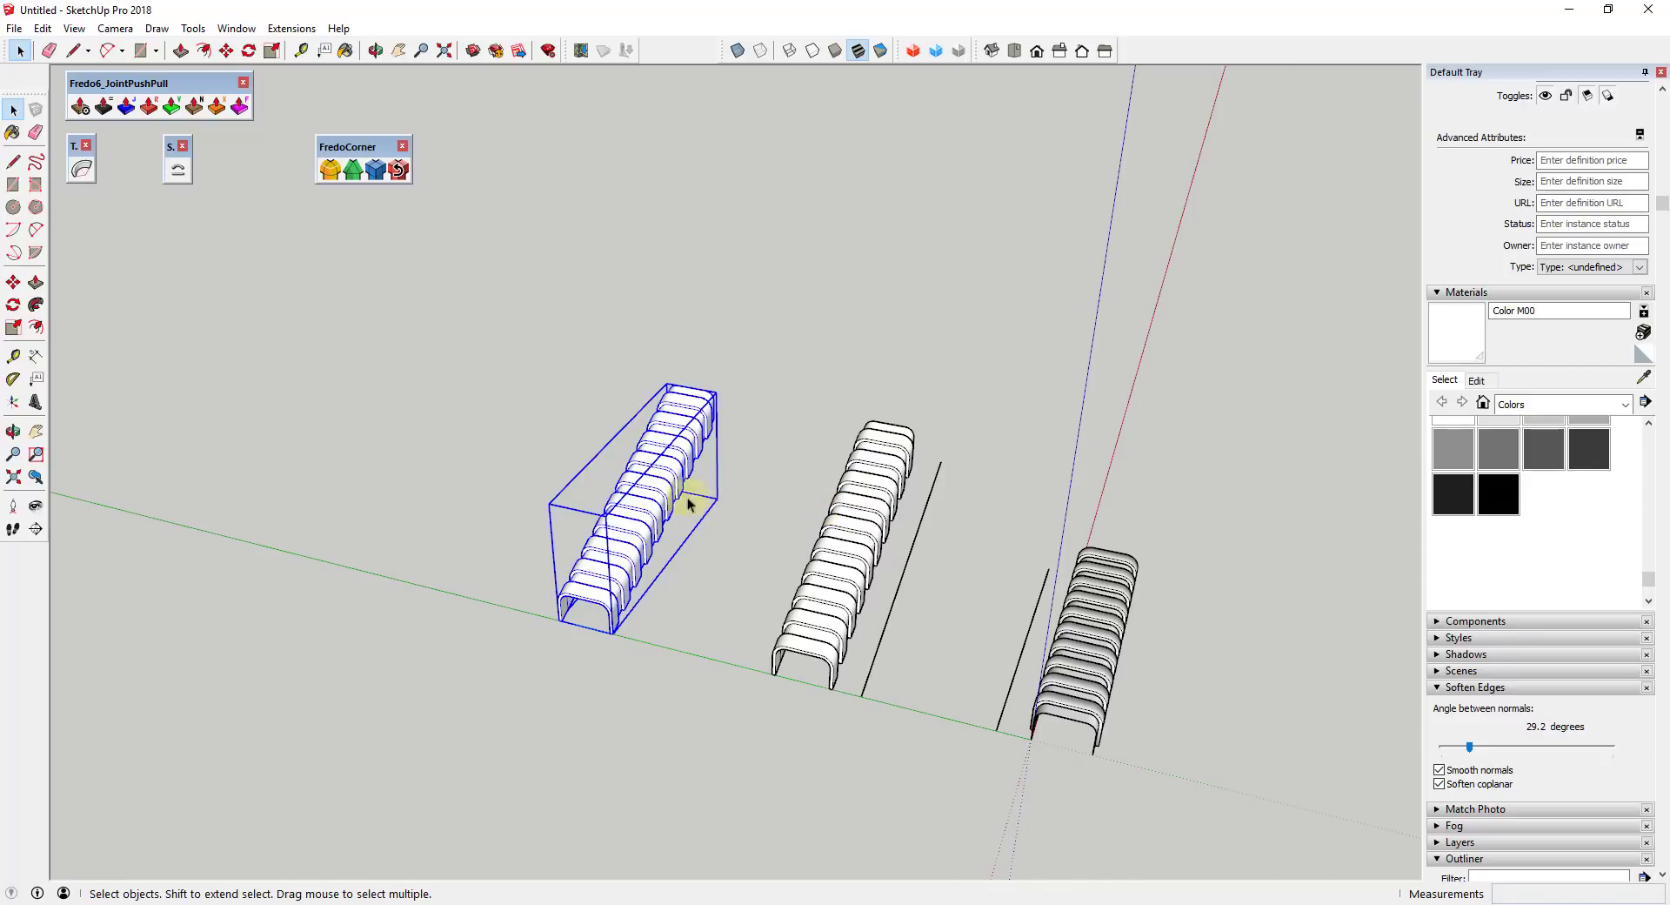
Try to bend the copied sloped channel 360 degrees away from the first sloped channel, and undo the bend
scroll(656, 468, "up", 2)
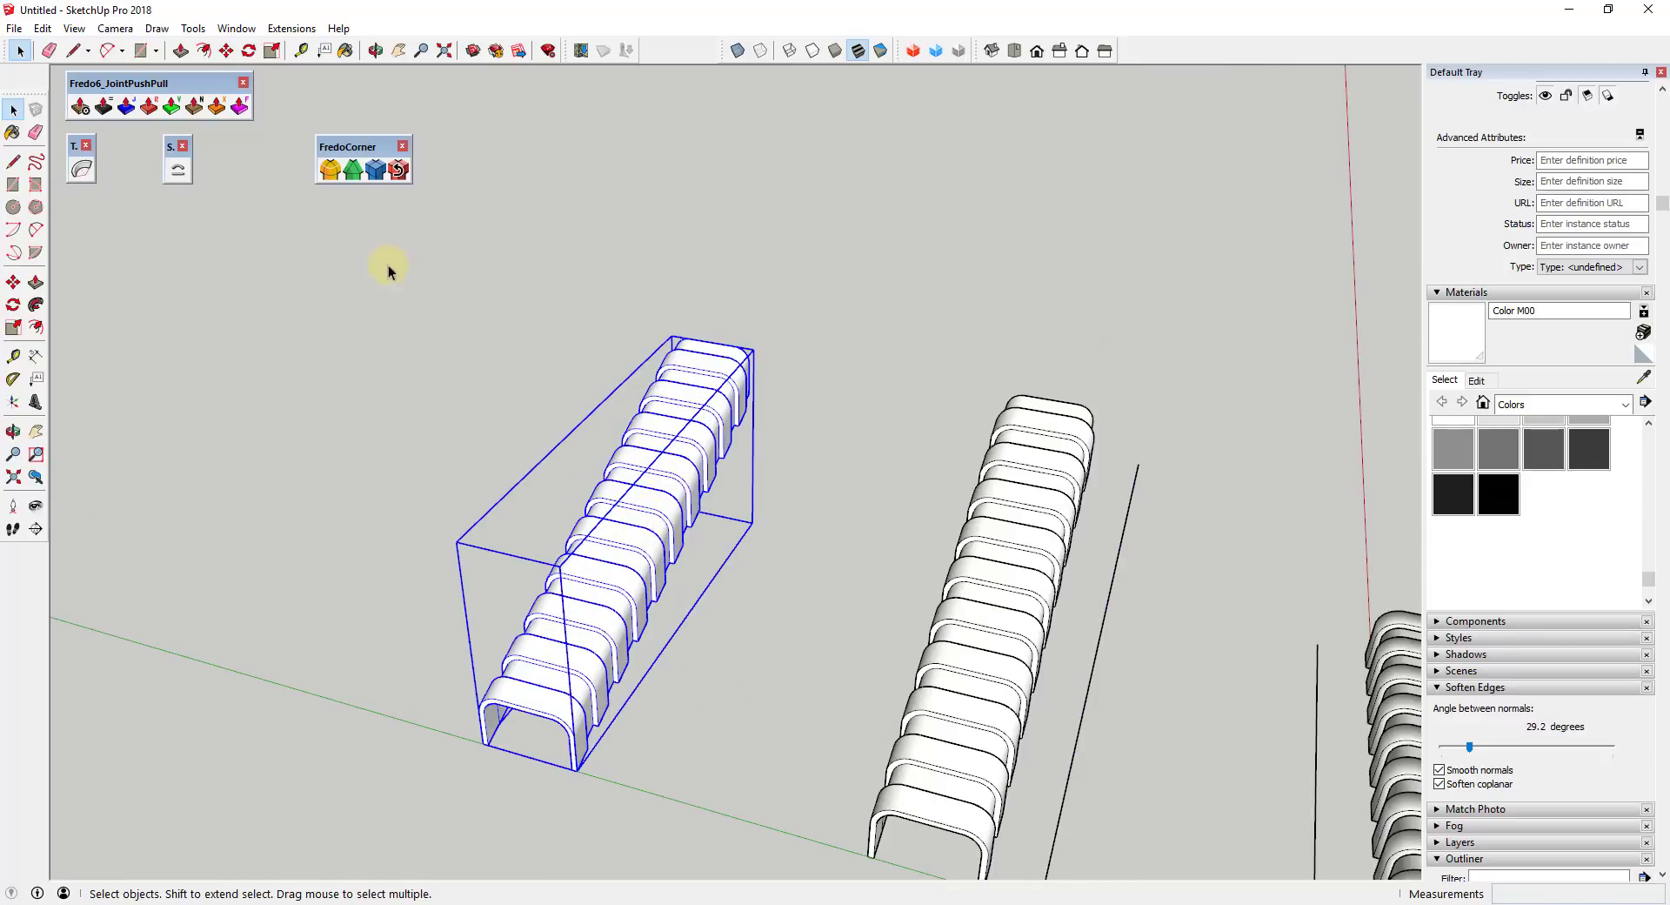
left_click(82, 169)
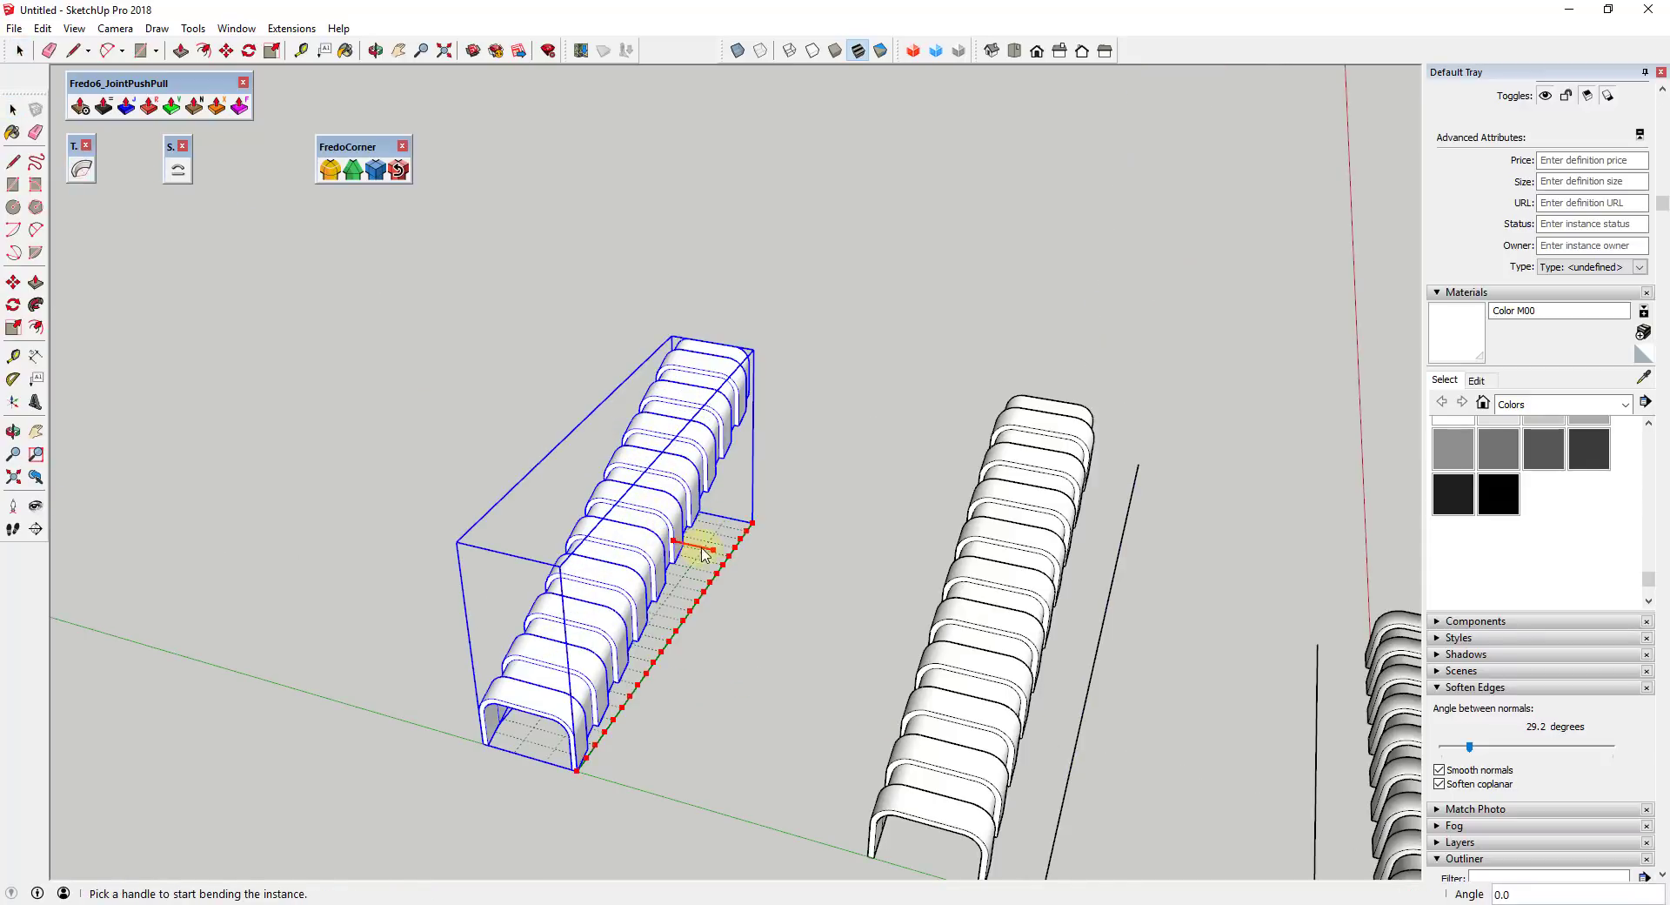
left_click_drag(717, 555, 477, 528)
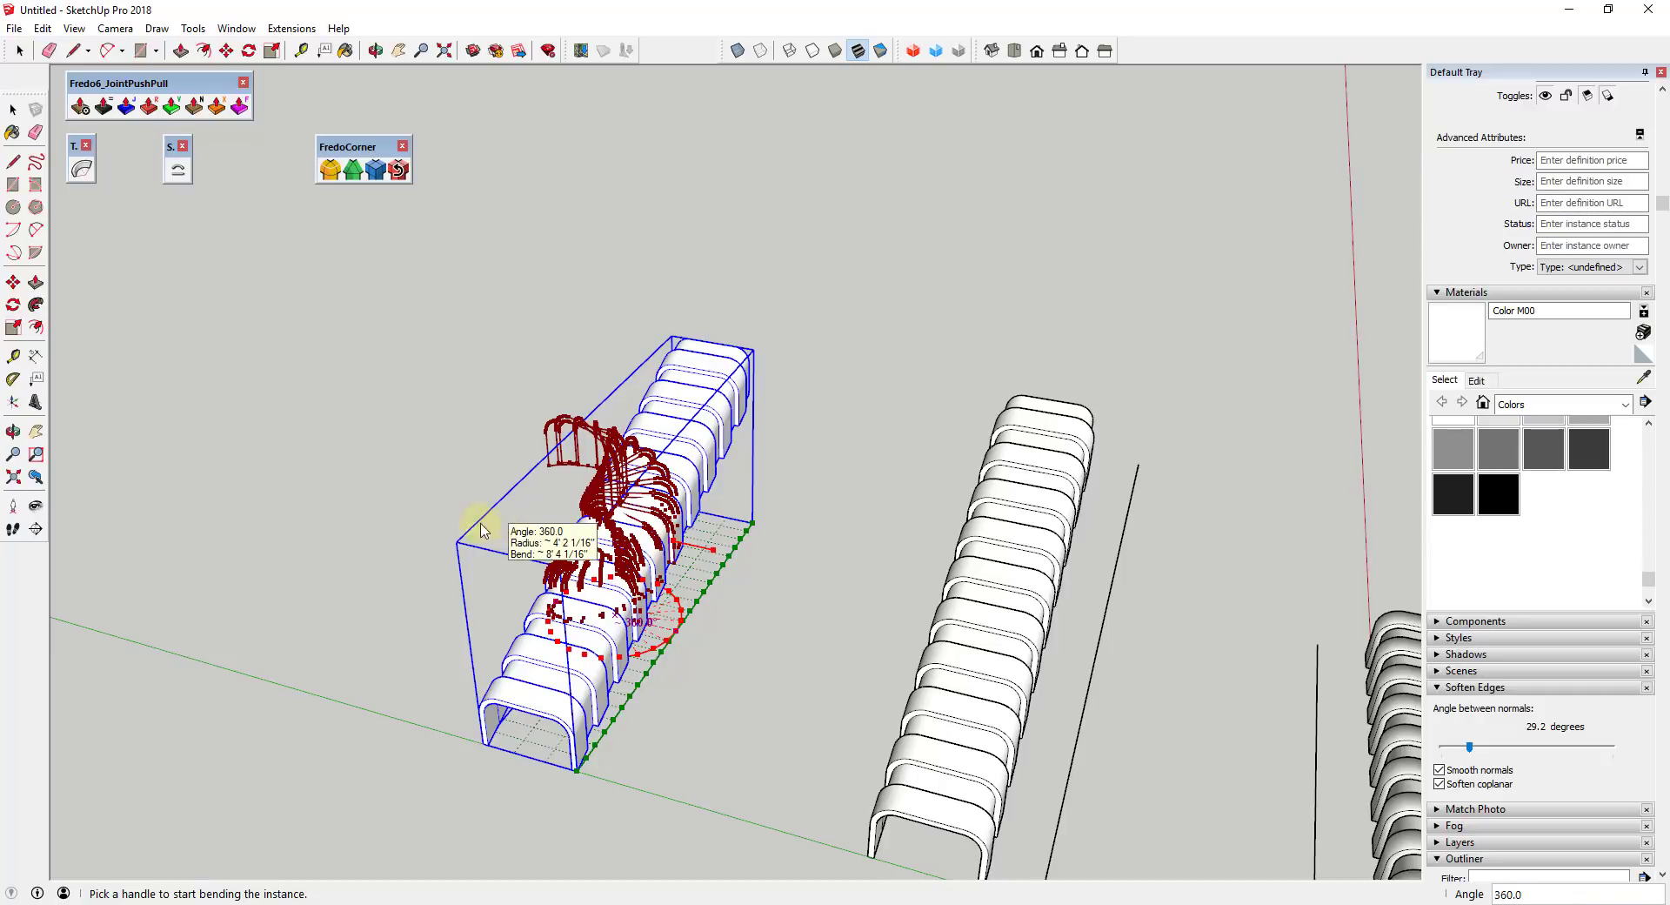
key("space")
middle_click_drag(392, 559, 686, 525)
scroll(652, 578, "up", 3)
key("ctrl+z")
Make the copied sloped channel a unique component, independent of the first sloped channel
middle_click_drag(671, 586, 792, 550)
left_click(783, 566)
left_click(909, 530)
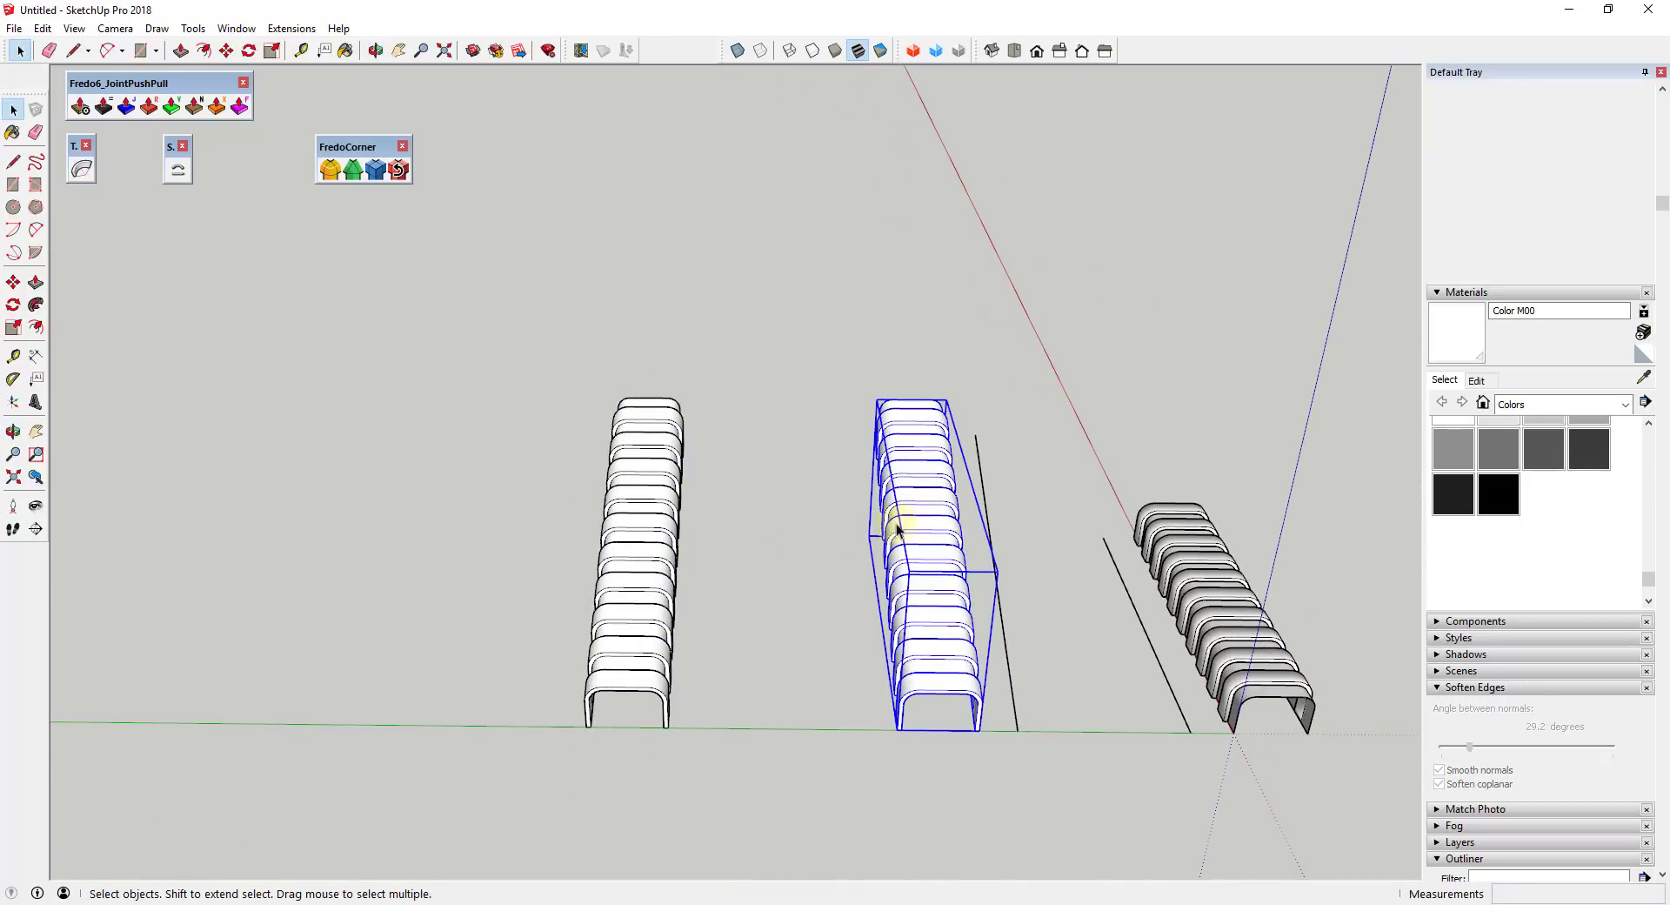
left_click(653, 527)
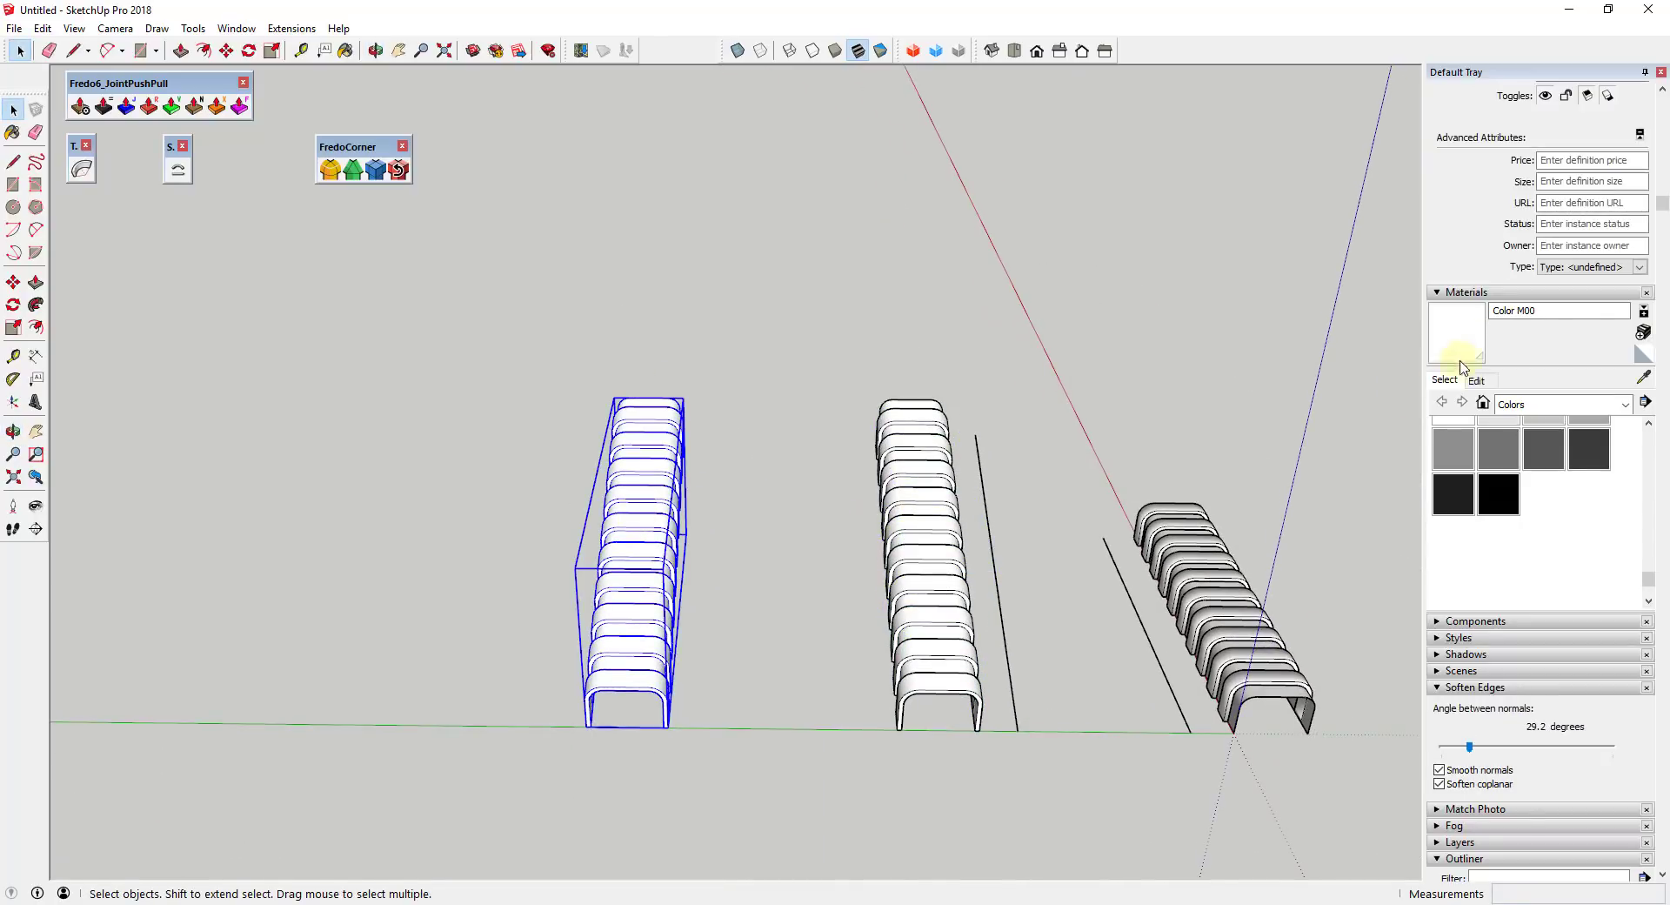
scroll(1495, 318, "up", 2)
middle_click_drag(690, 577, 409, 526)
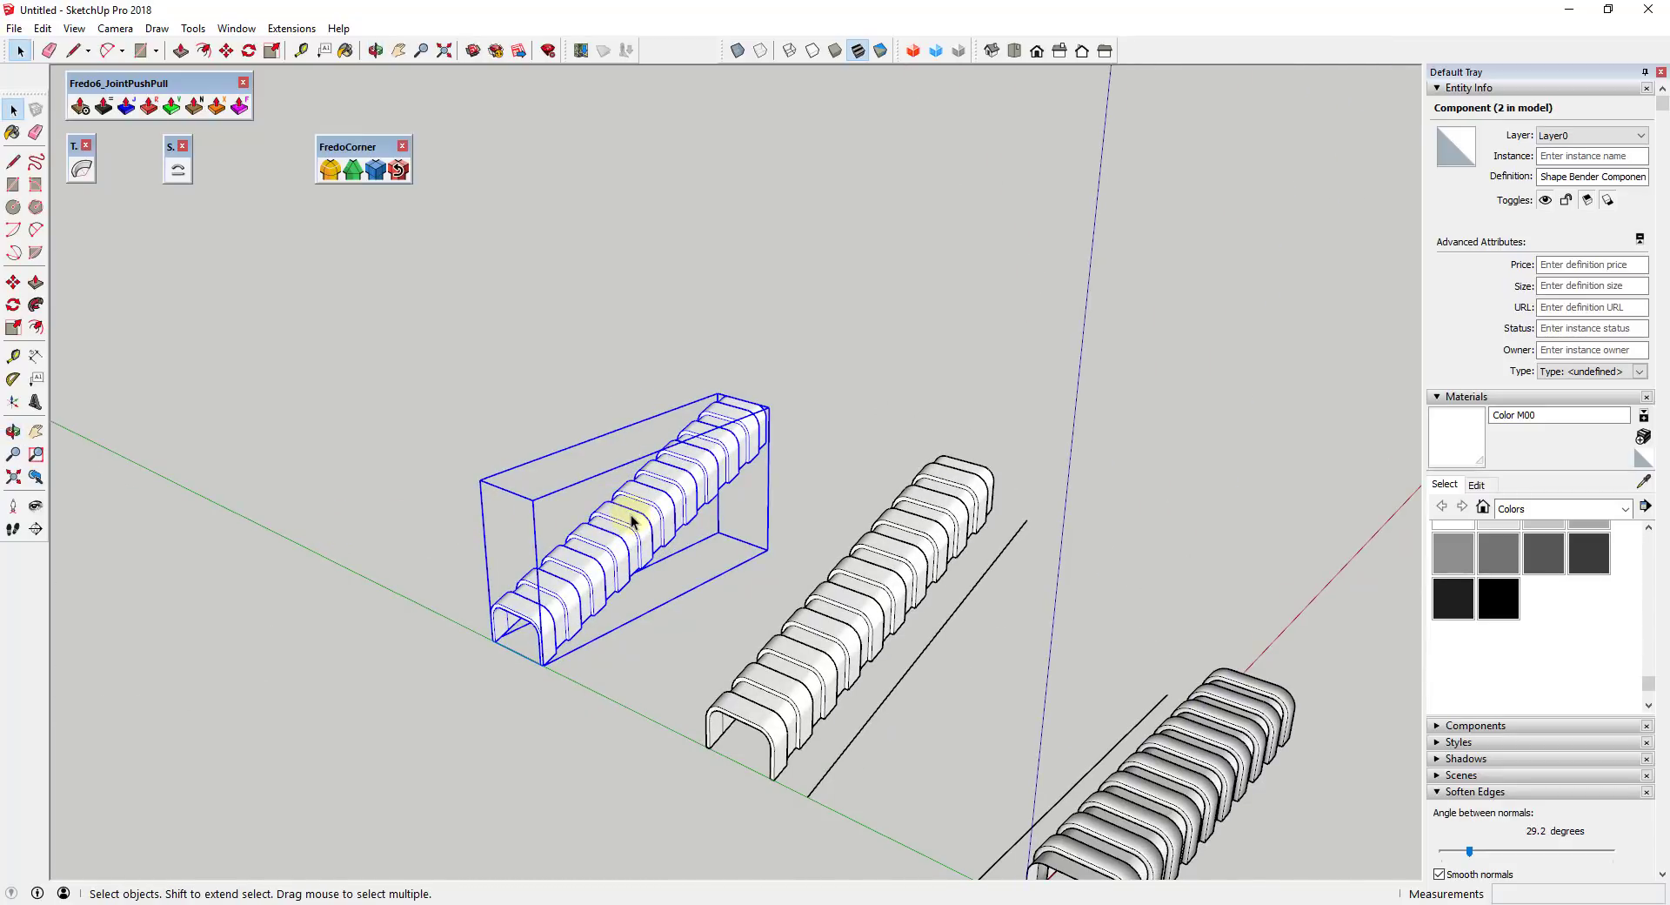
right_click(632, 521)
left_click(721, 128)
Bend the unique sloped channel 360 degrees toward the first sloped channel, forming one spiral turn
middle_click_drag(636, 512, 463, 552)
scroll(698, 522, "up", 3)
left_click(84, 169)
left_click(794, 565)
left_click_drag(802, 554, 998, 612)
left_click_drag(1108, 628, 1192, 641)
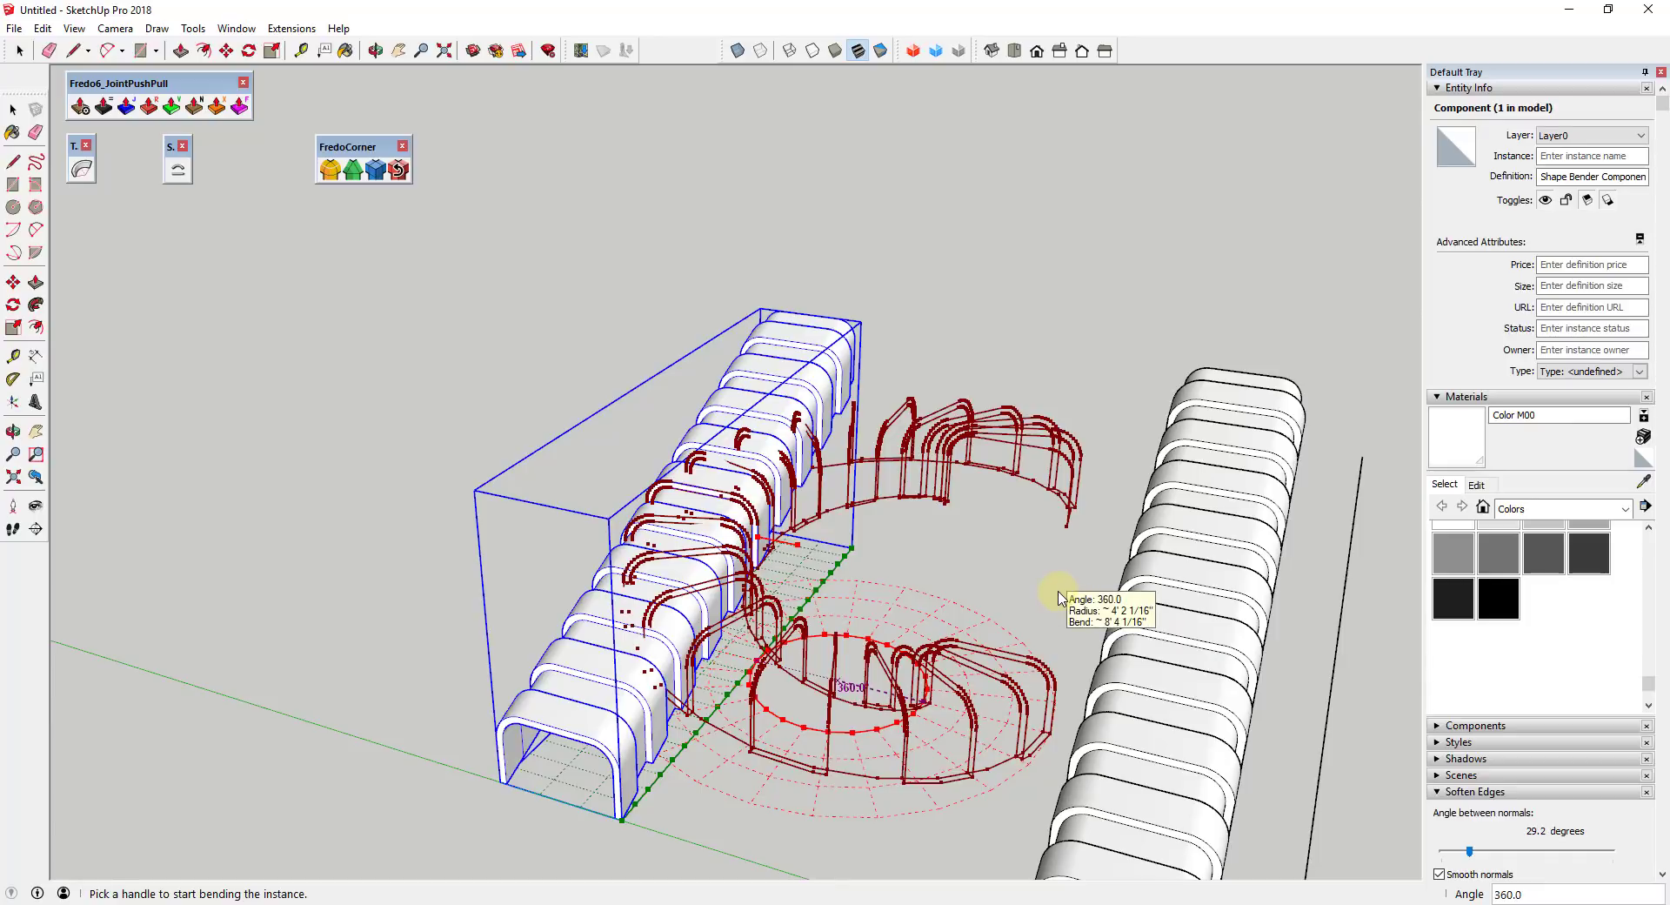
key("Return")
Move the spiral turn about 9' 10 1/2" along the green axis, away from the sloped channel
middle_click_drag(921, 641, 864, 660)
key("m")
left_click(894, 678)
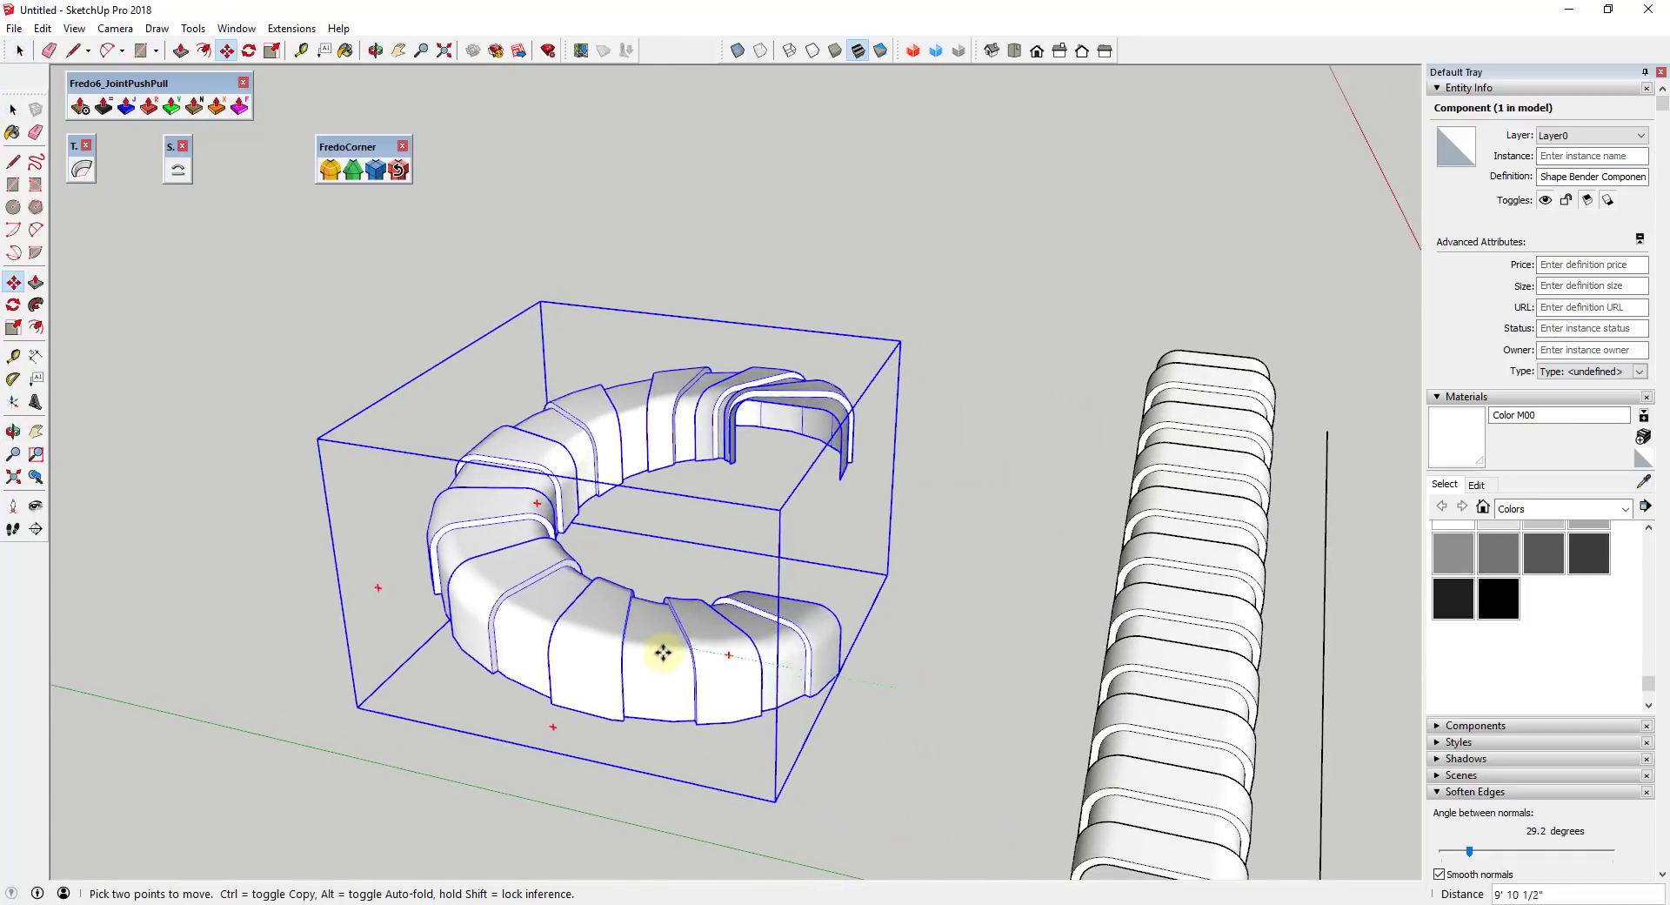
left_click(670, 652)
key("space")
middle_click_drag(731, 522, 690, 645)
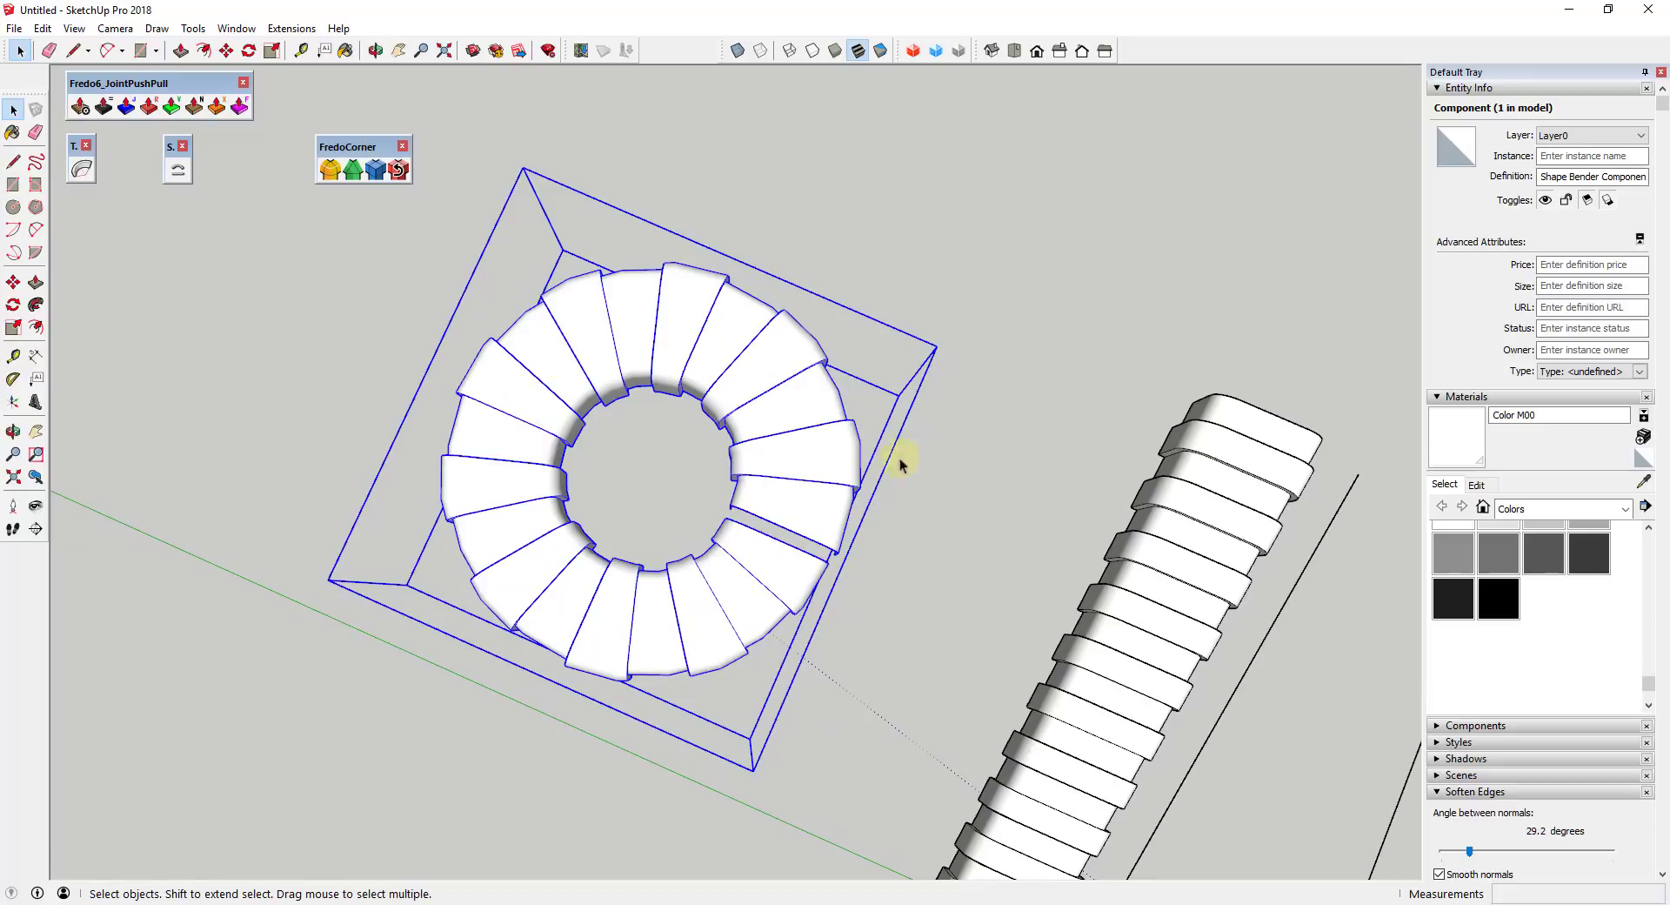
middle_click_drag(746, 654, 650, 296)
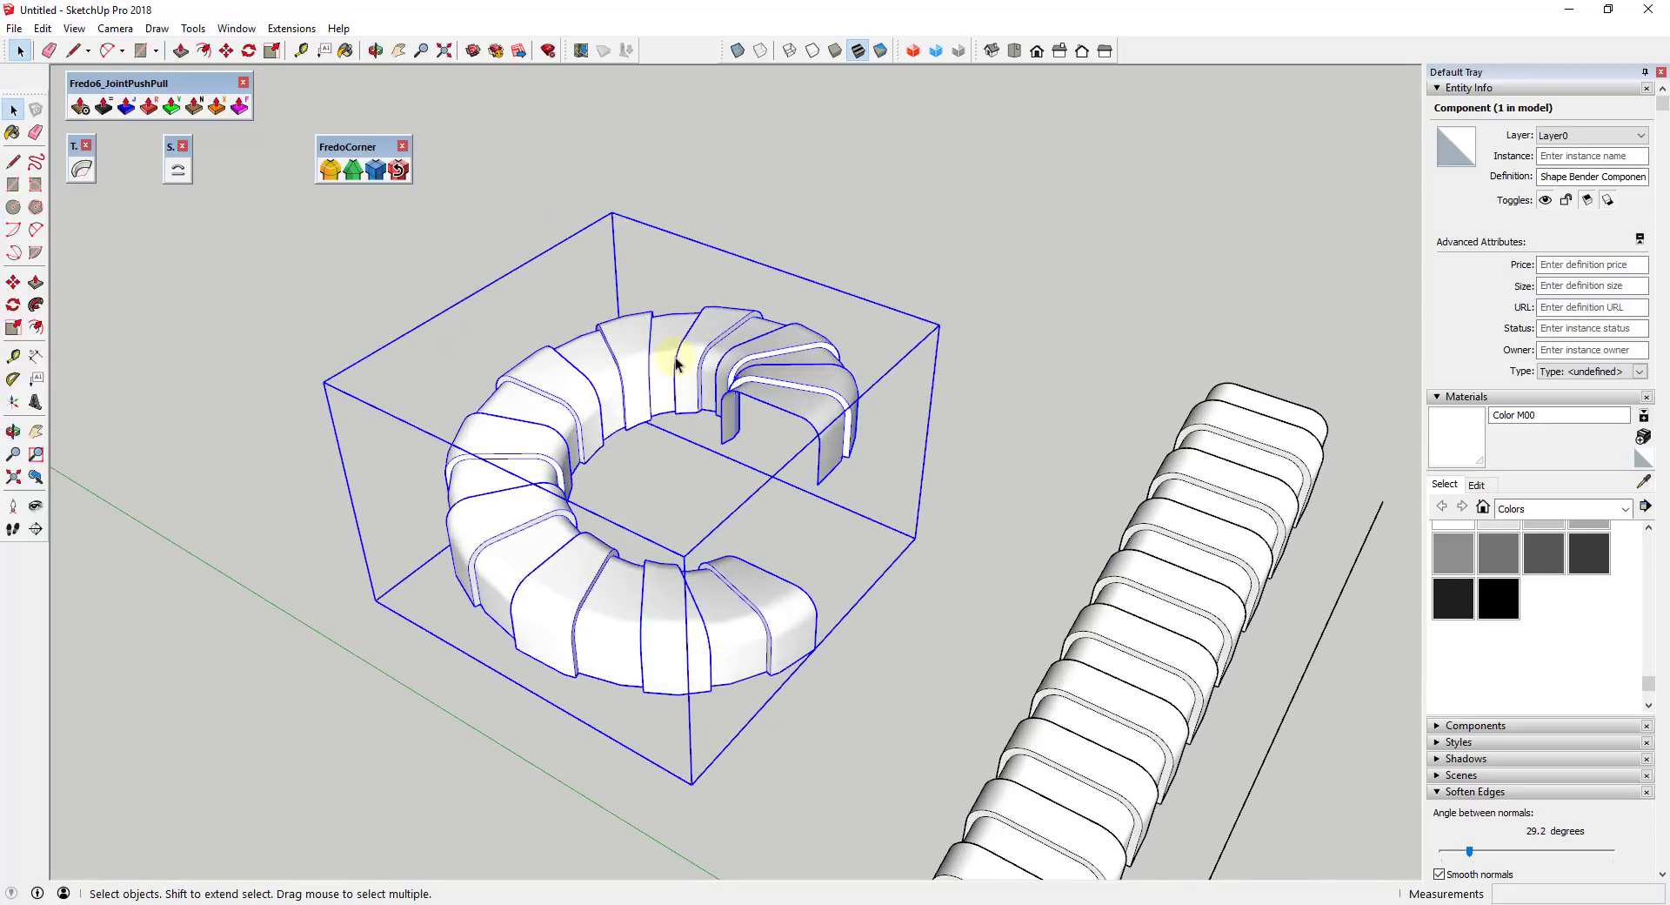
Copy the spiral turn straight up by about 10' 1/2" from its lower end corner, so the turns join end to end
scroll(828, 652, "up", 5)
middle_click_drag(828, 653, 533, 540)
key("m")
scroll(533, 540, "up", 2)
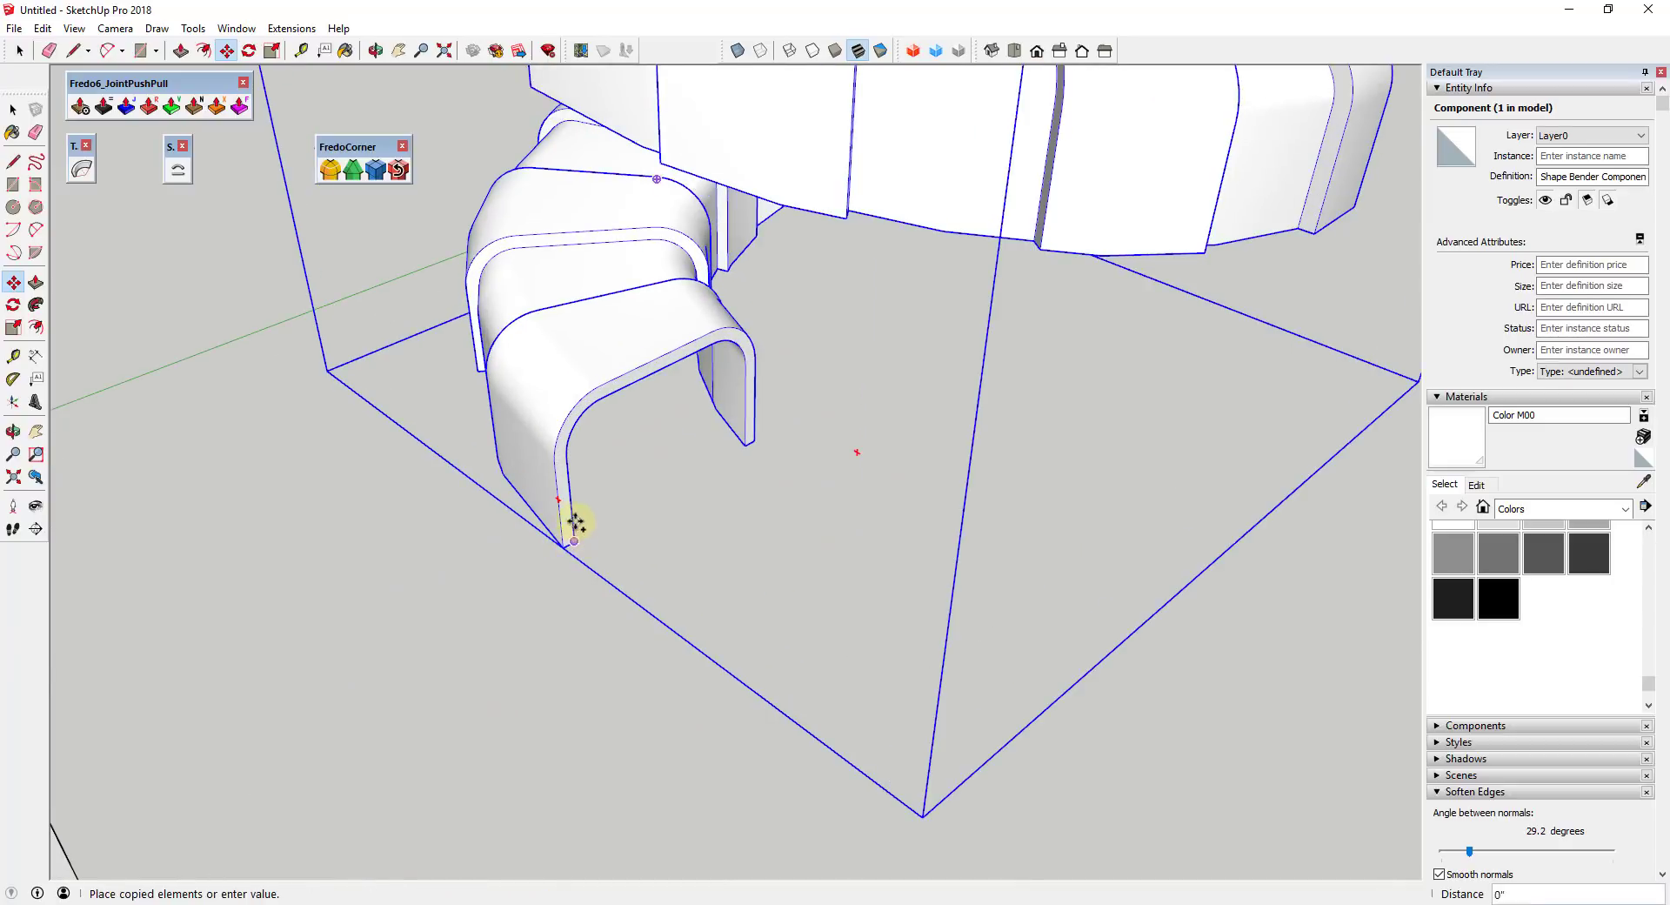
left_click(577, 533)
key("ctrl")
scroll(574, 494, "down", 1)
scroll(574, 494, "down", 2)
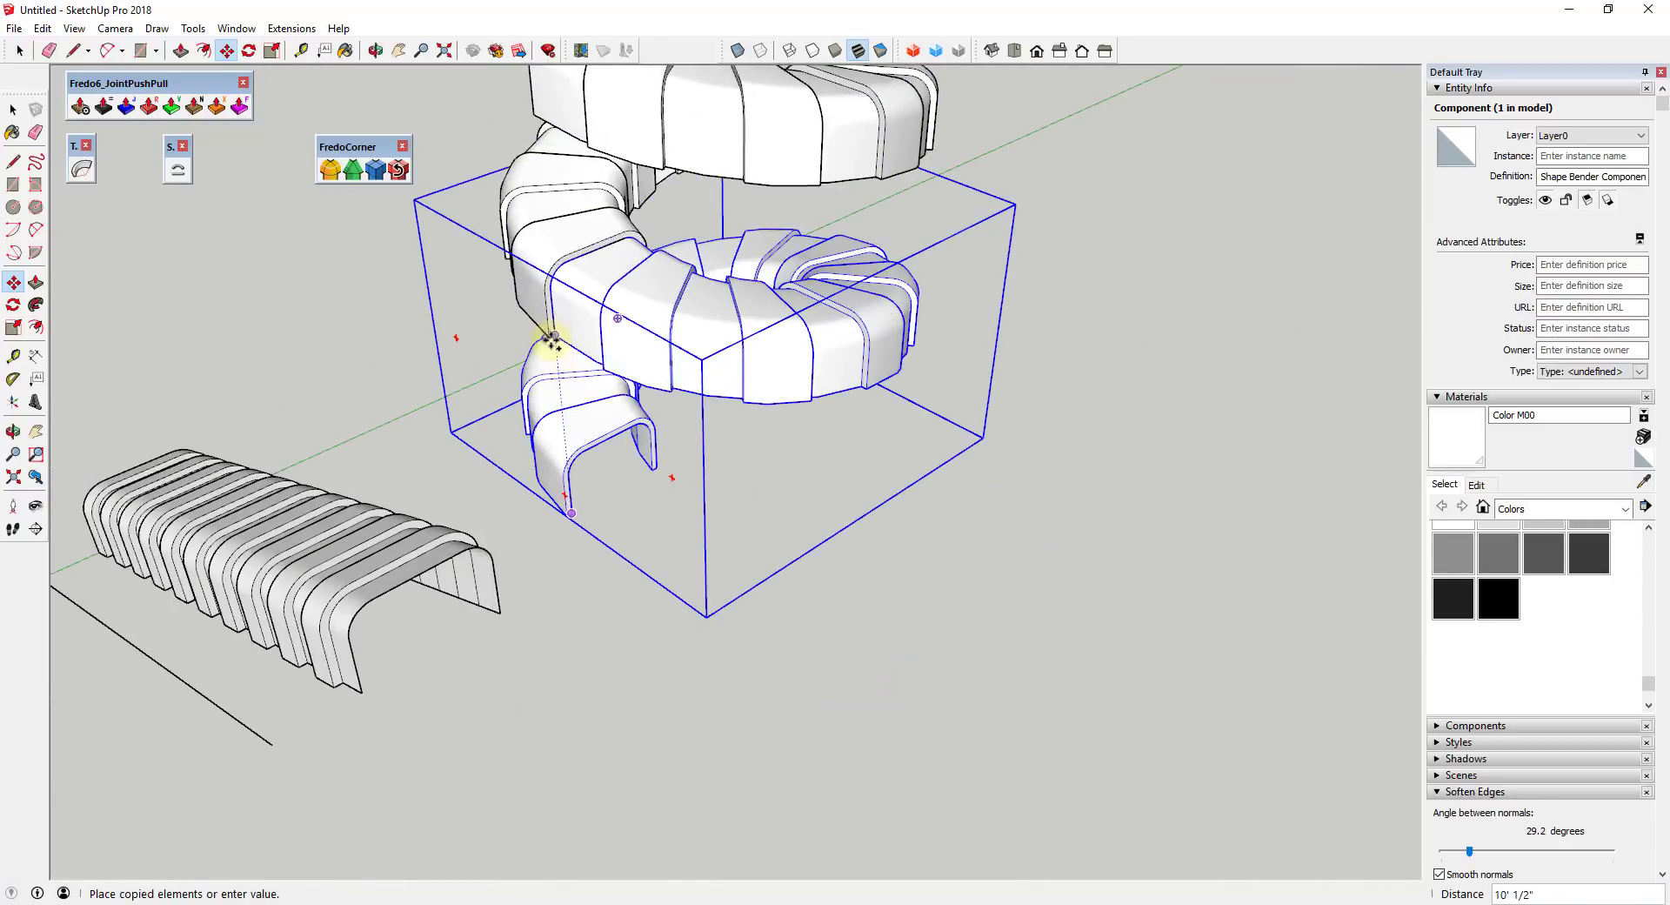
left_click(559, 338)
key("space")
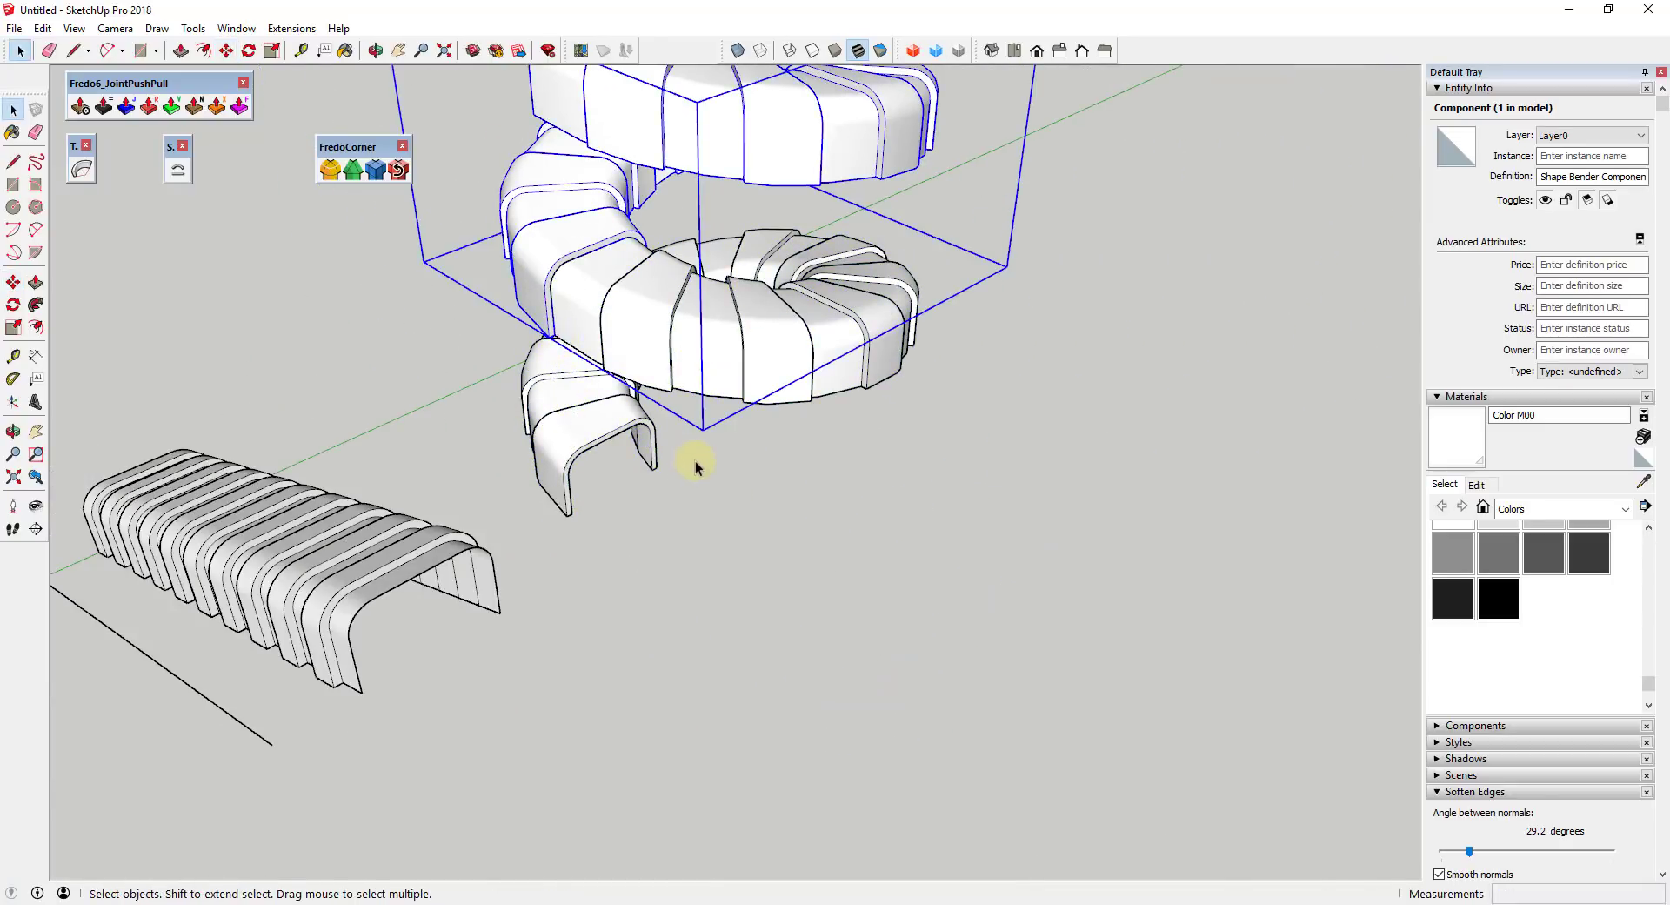
Select both spiral turns and copy them up by about 20' 1" so the copies continue the spiral
scroll(690, 465, "down", 3)
middle_click_drag(626, 518, 1062, 280)
middle_click_drag(373, 409, 870, 493)
left_click(896, 570, "shift")
key("m")
scroll(1062, 477, "up", 5)
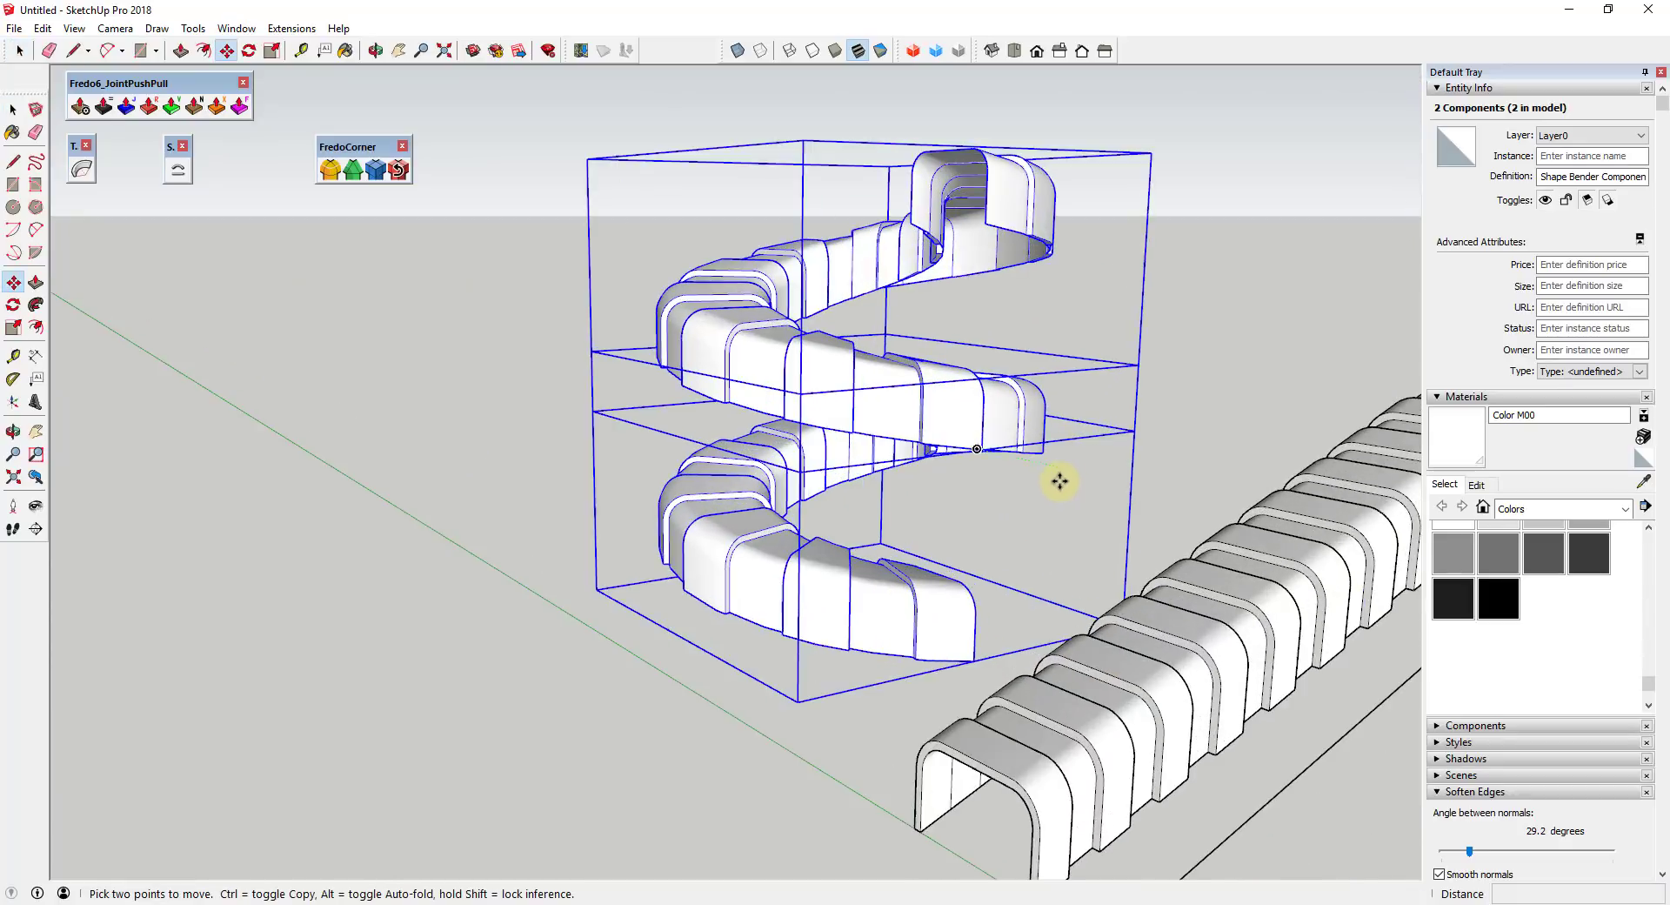
middle_click_drag(1063, 503, 570, 765)
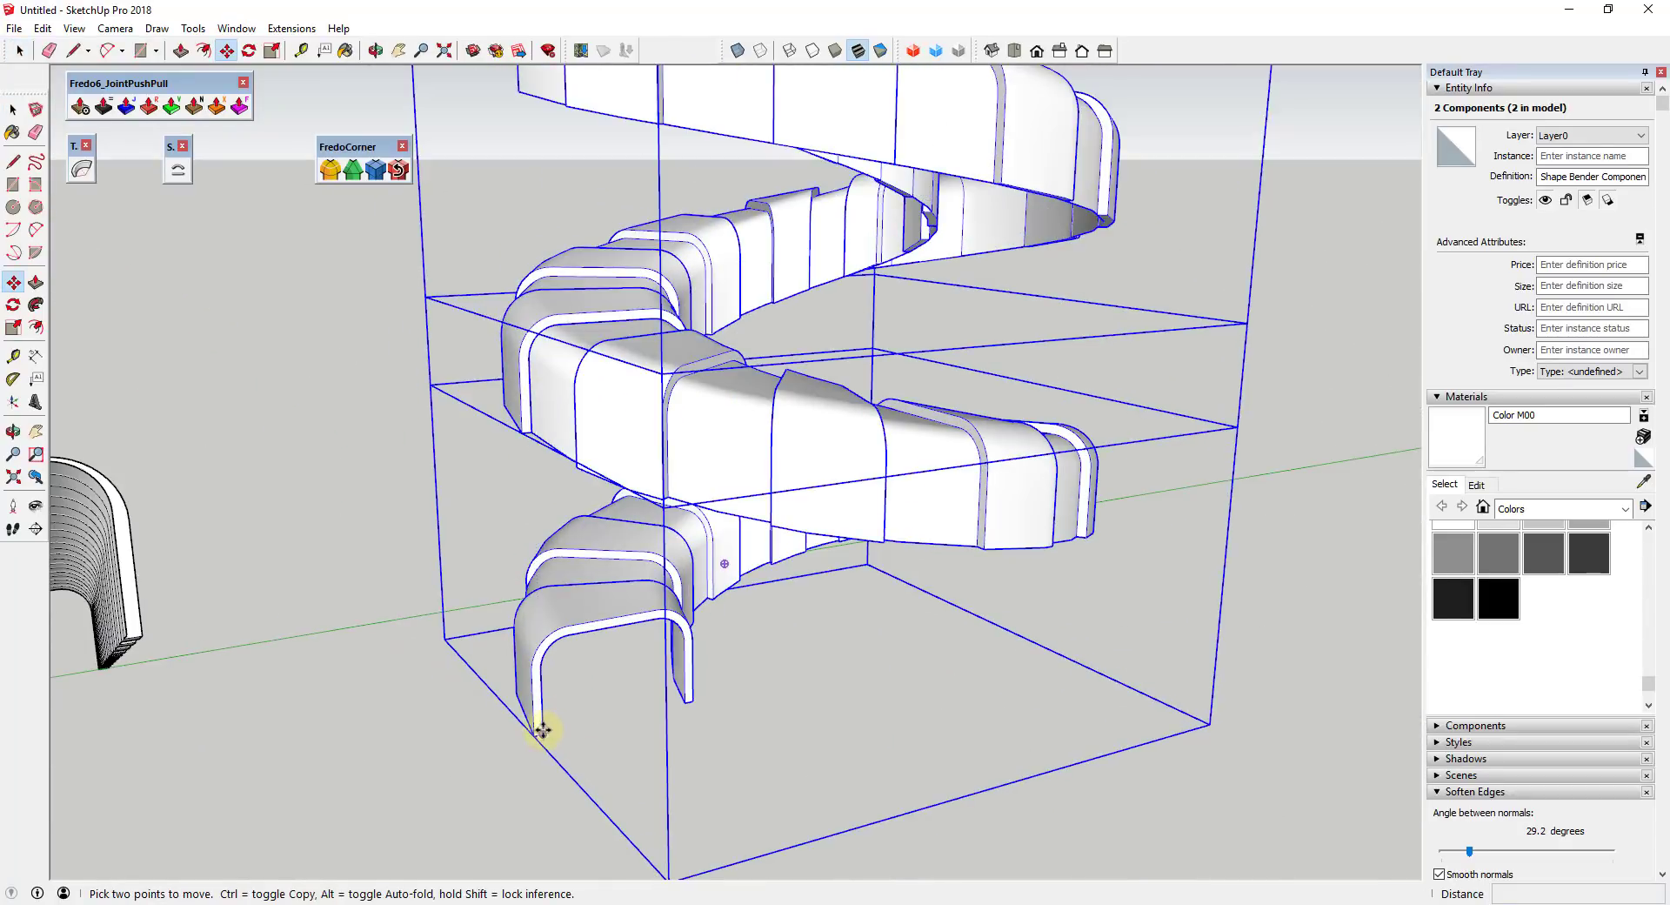
scroll(553, 688, "down", 5)
middle_click_drag(552, 418, 487, 470)
key("ctrl")
left_click(440, 473)
scroll(630, 554, "up", 3)
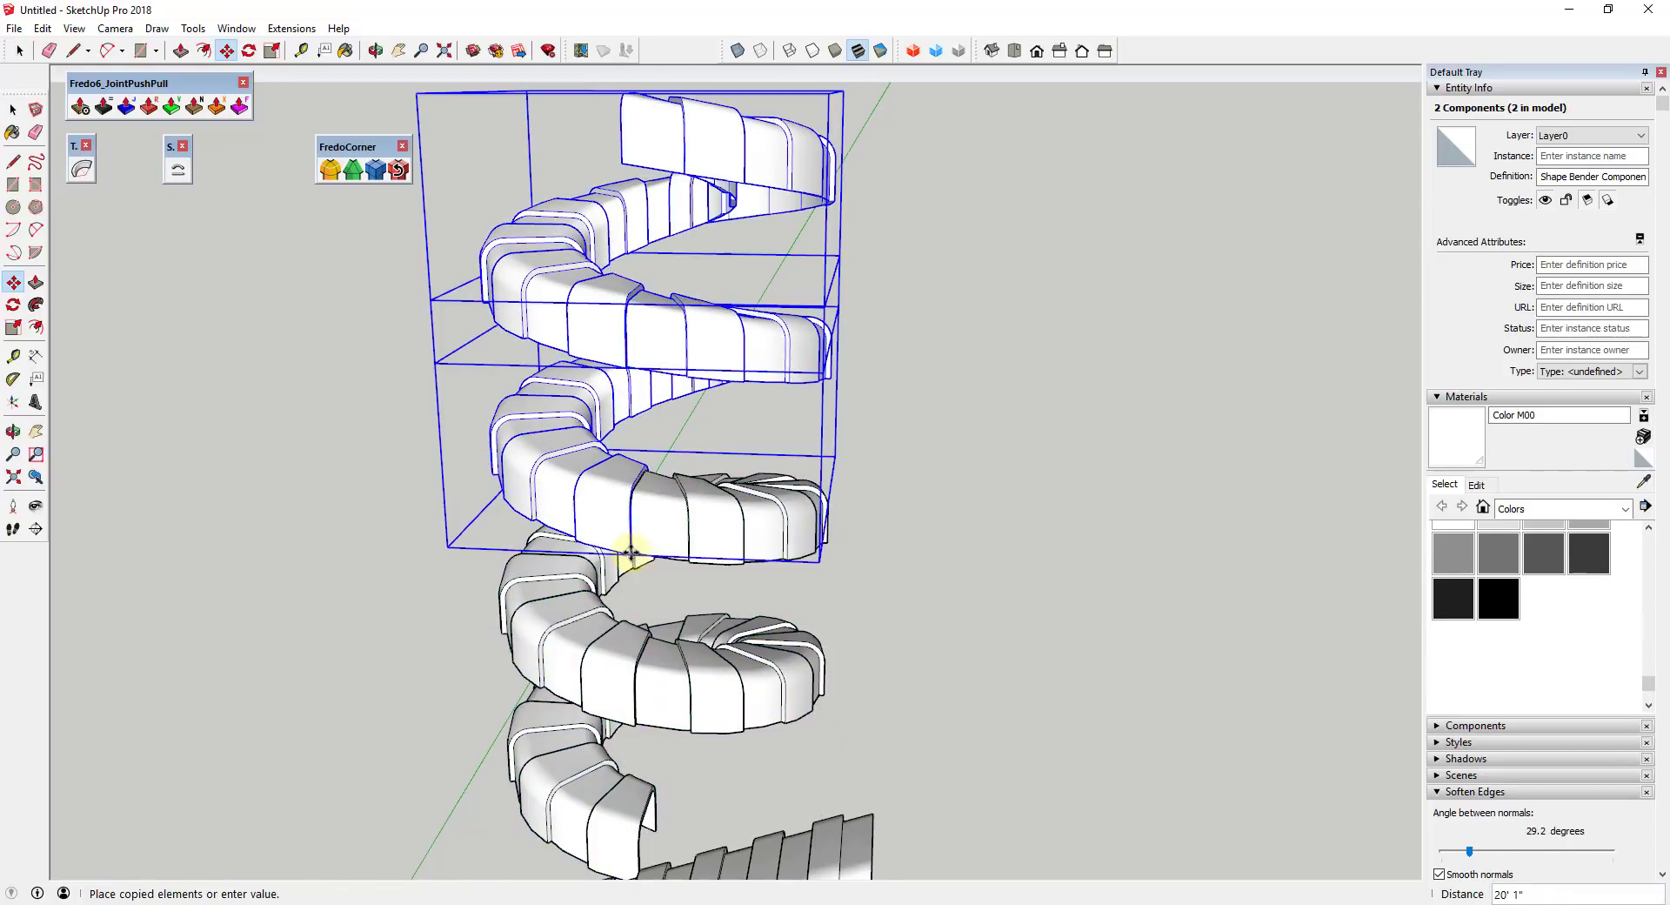
left_click(630, 553)
key("space")
scroll(780, 554, "down", 3)
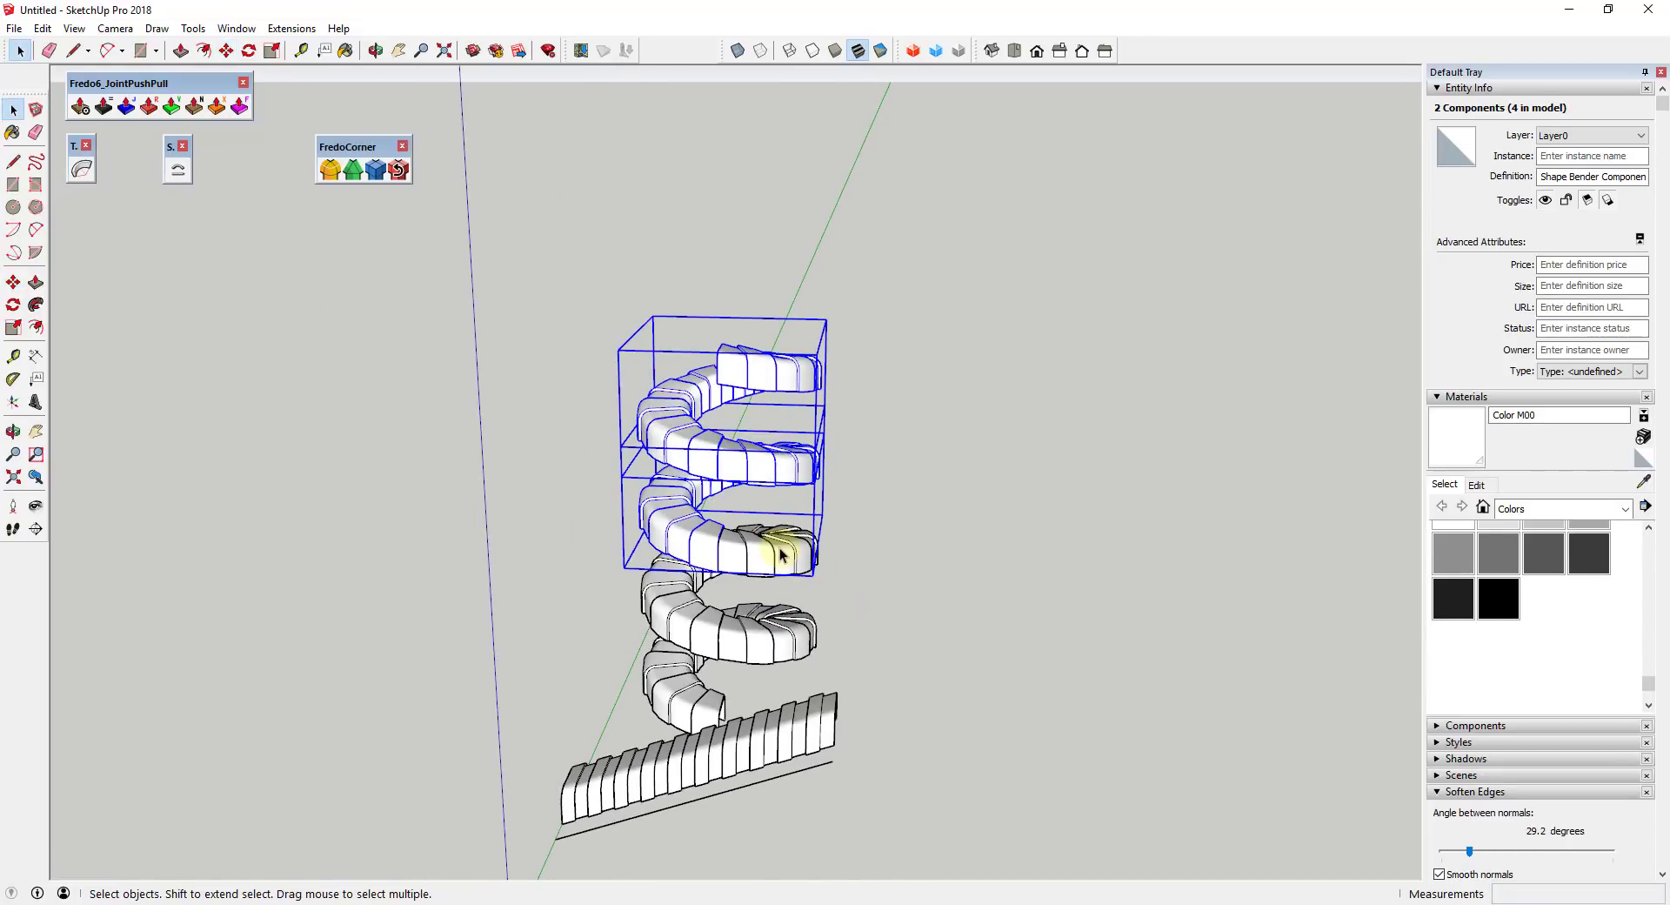
scroll(754, 496, "down", 3)
scroll(794, 475, "up", 6)
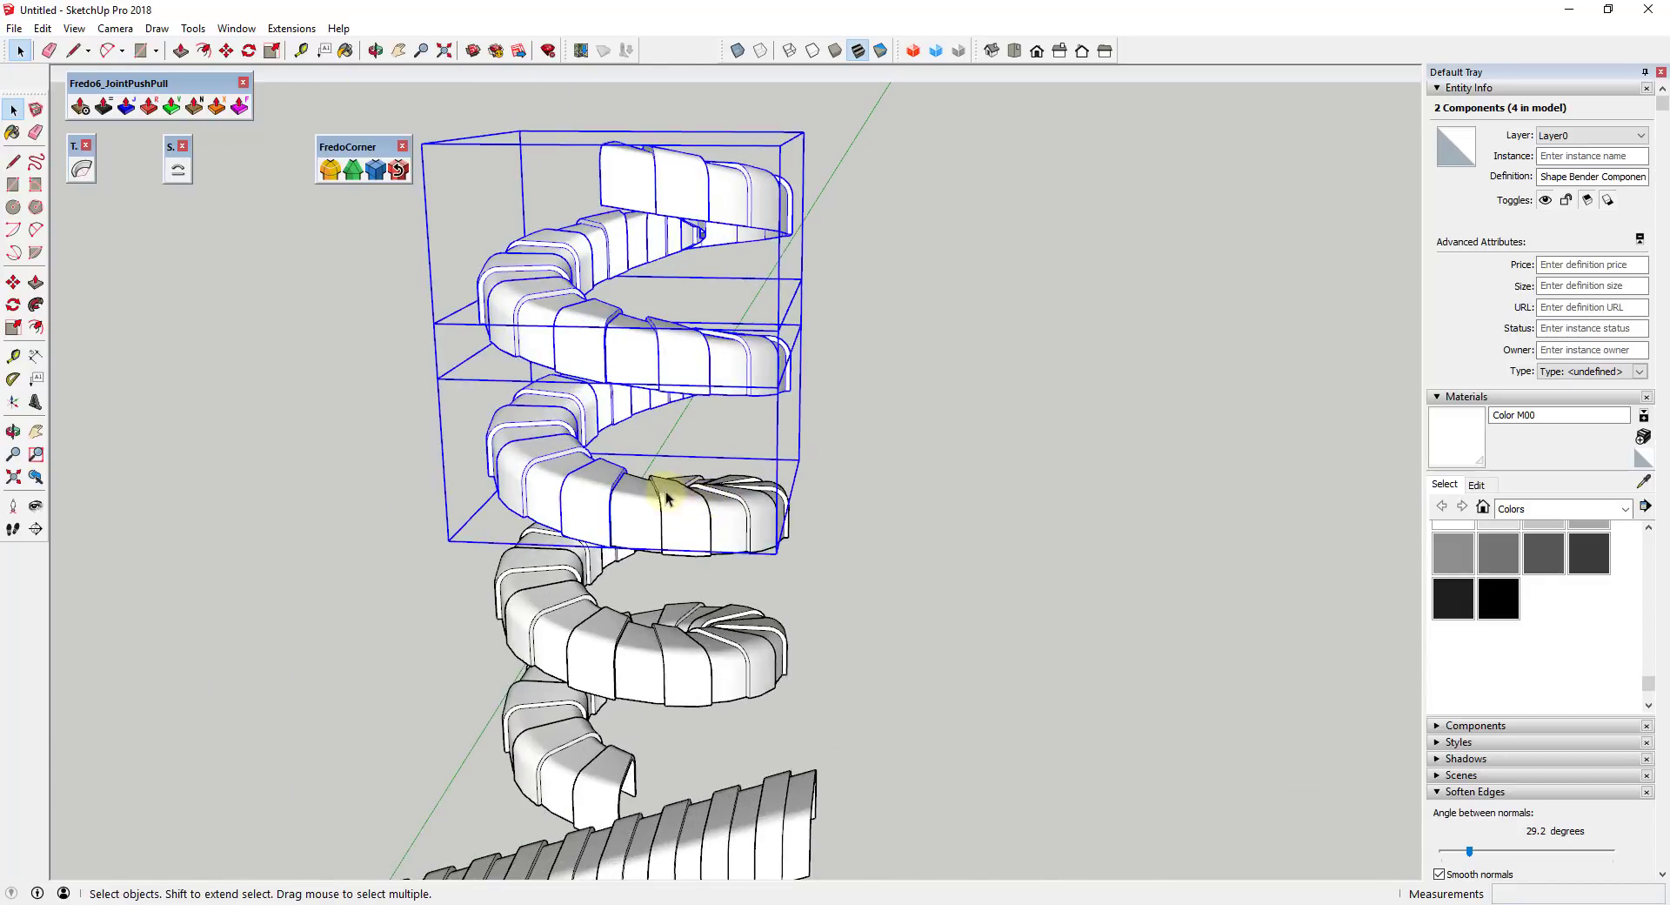
Select all four stacked spiral turns and flip them upside down with a blue-axis scale of -1.00 about their center
scroll(910, 474, "down", 5)
middle_click_drag(910, 473, 664, 465)
left_click(694, 655)
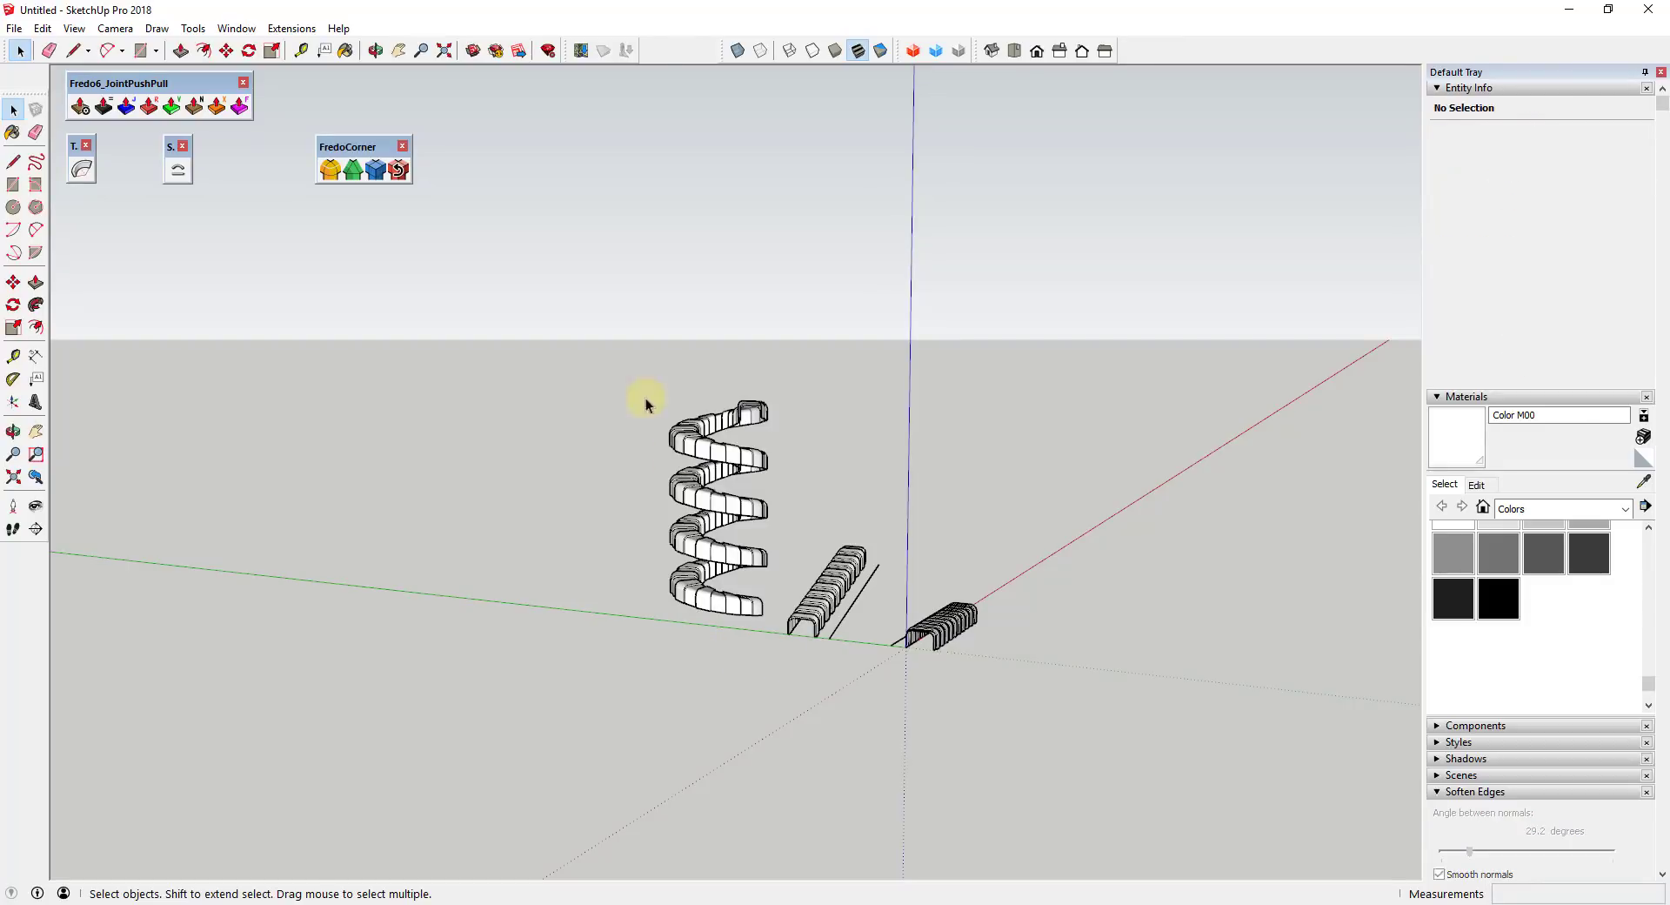
left_click_drag(598, 313, 775, 644)
scroll(775, 644, "up", 6)
scroll(943, 403, "down", 2)
middle_click_drag(843, 447, 887, 247)
key("s")
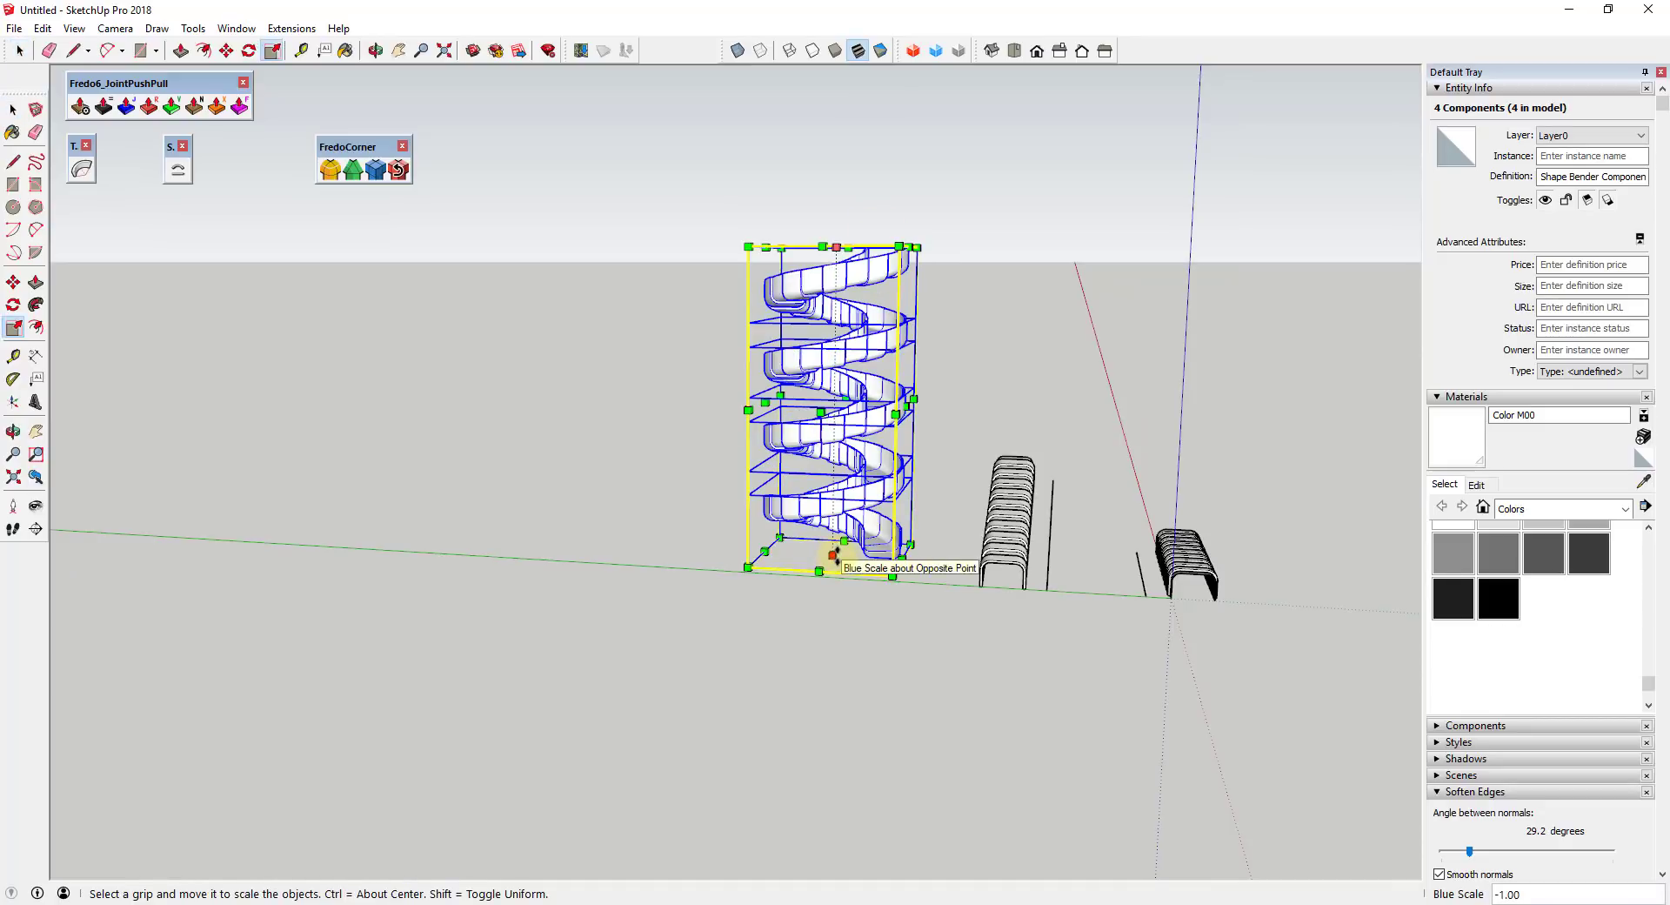
key("ctrl+z")
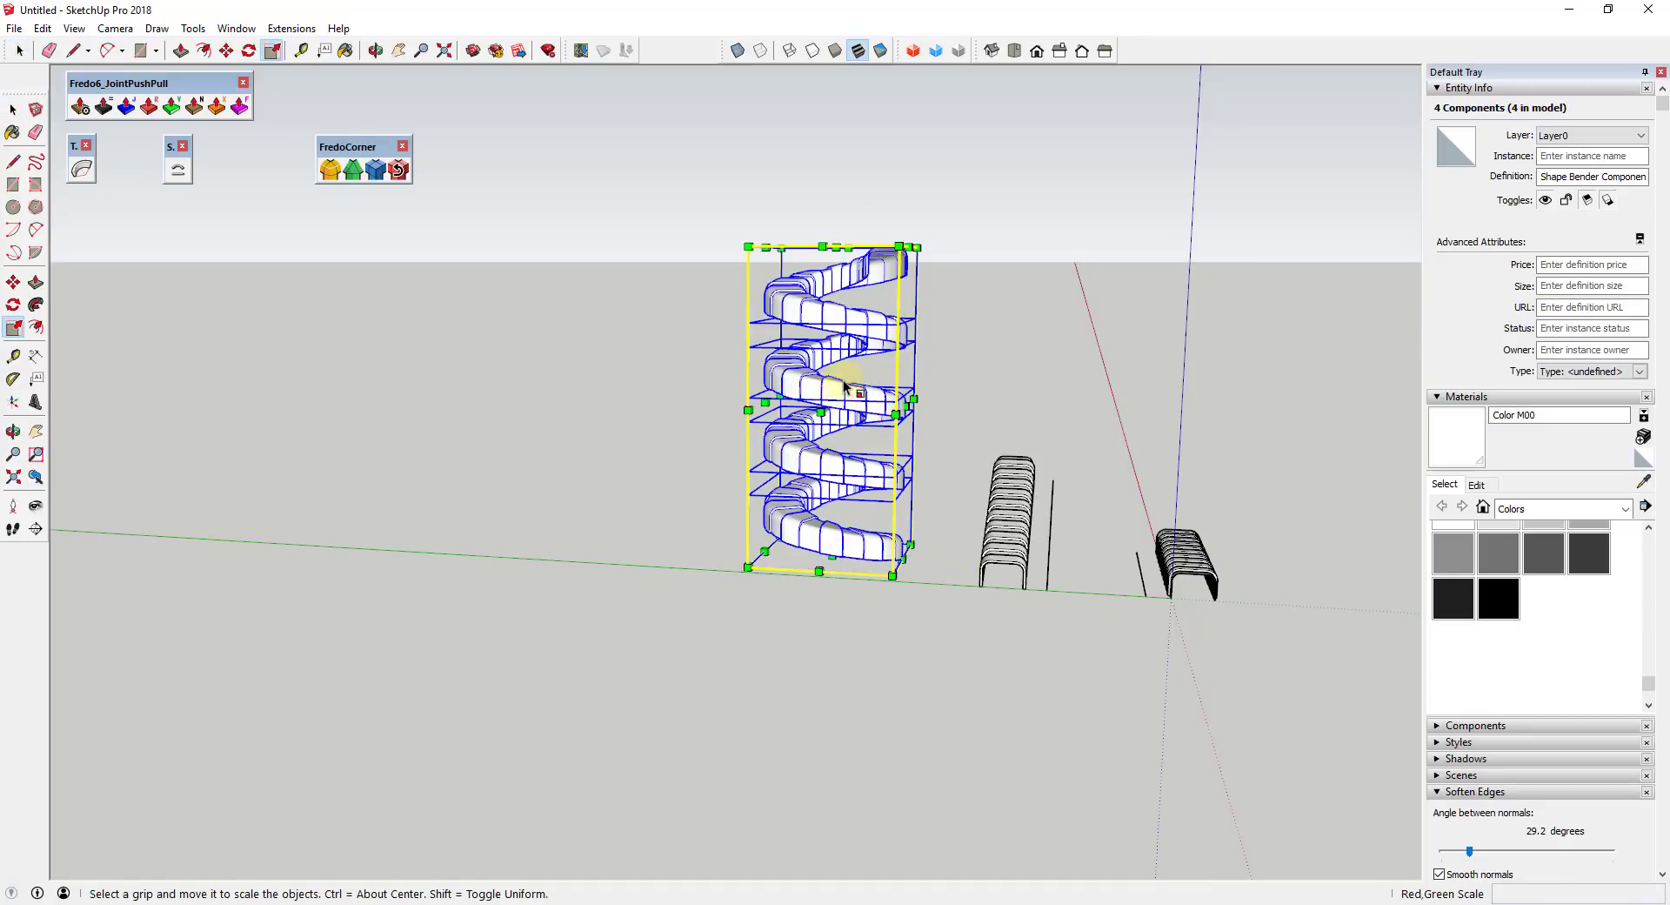
left_click_drag(835, 247, 836, 548)
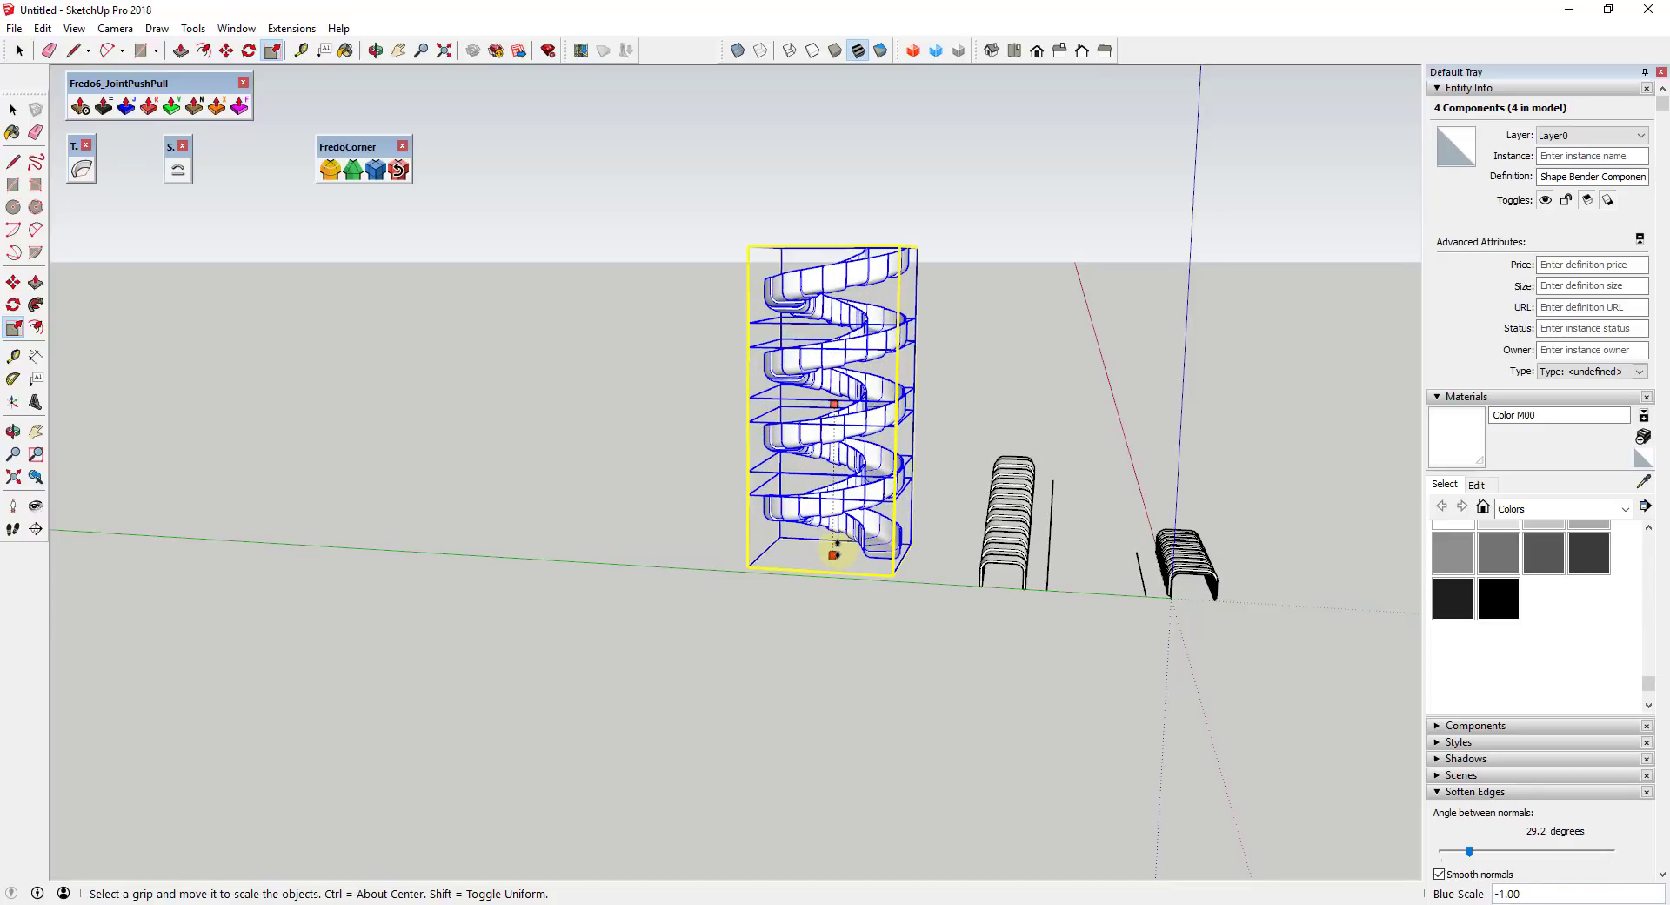
left_click_drag(835, 554, 839, 554)
key("space")
left_click(865, 447)
Examine the flipped spiral's channel and the joins between its turns from above and from the side
scroll(853, 439, "up", 3)
middle_click_drag(854, 439, 895, 459)
scroll(869, 354, "down", 3)
scroll(843, 376, "up", 5)
middle_click_drag(843, 377, 1081, 429)
scroll(906, 450, "down", 5)
middle_click_drag(969, 383, 900, 342)
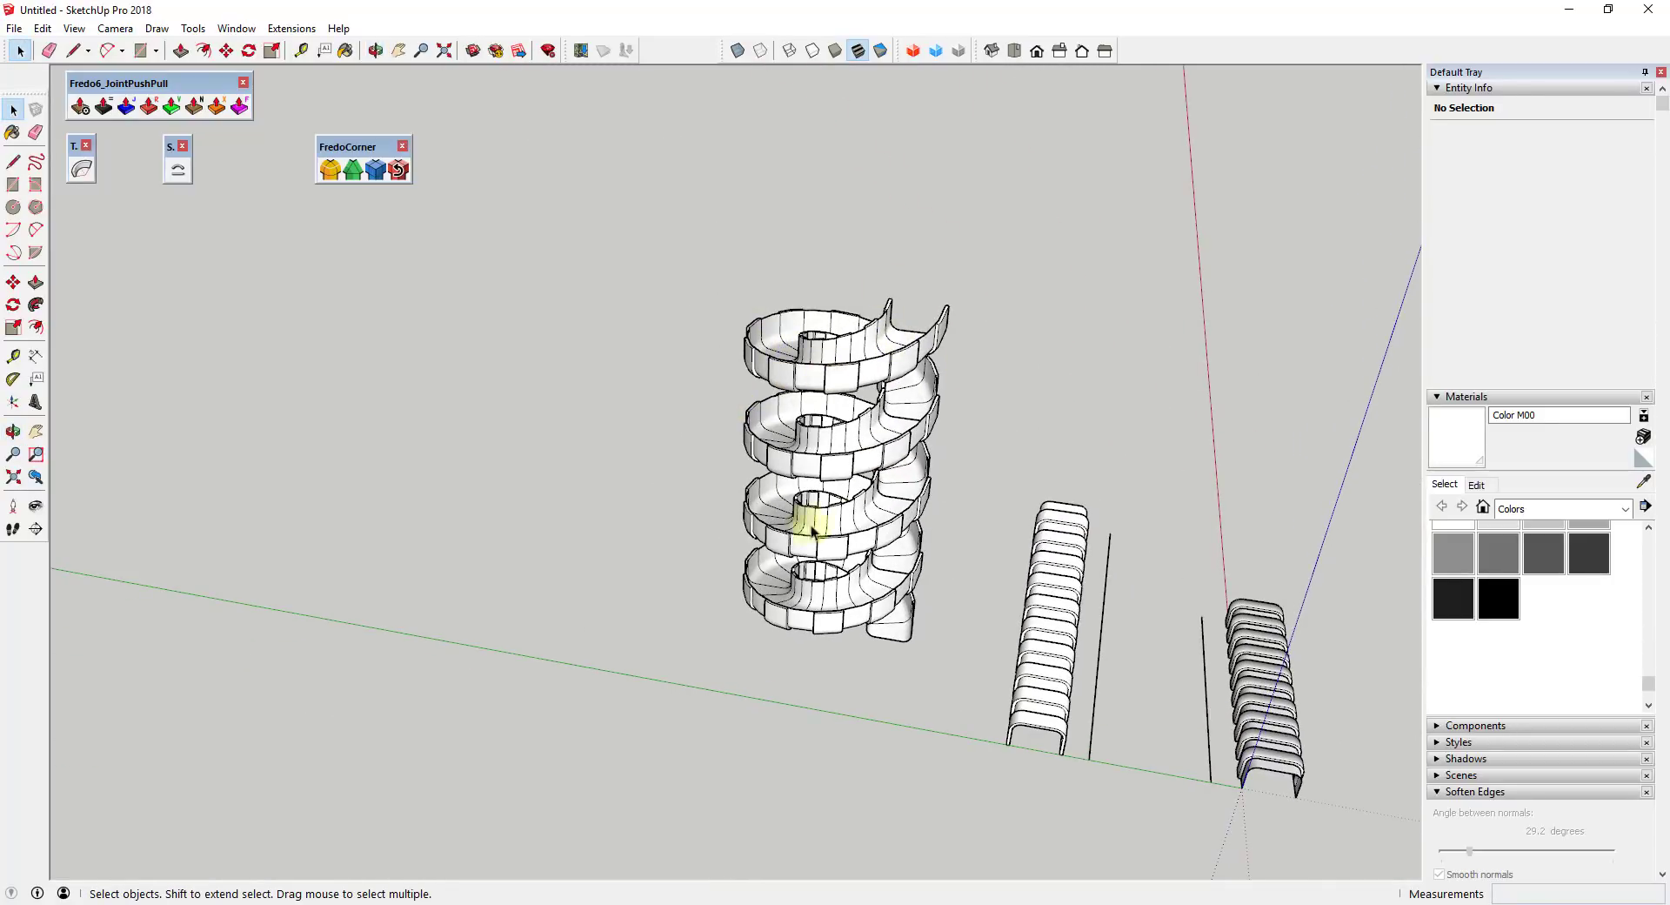
middle_click_drag(696, 483, 1084, 638)
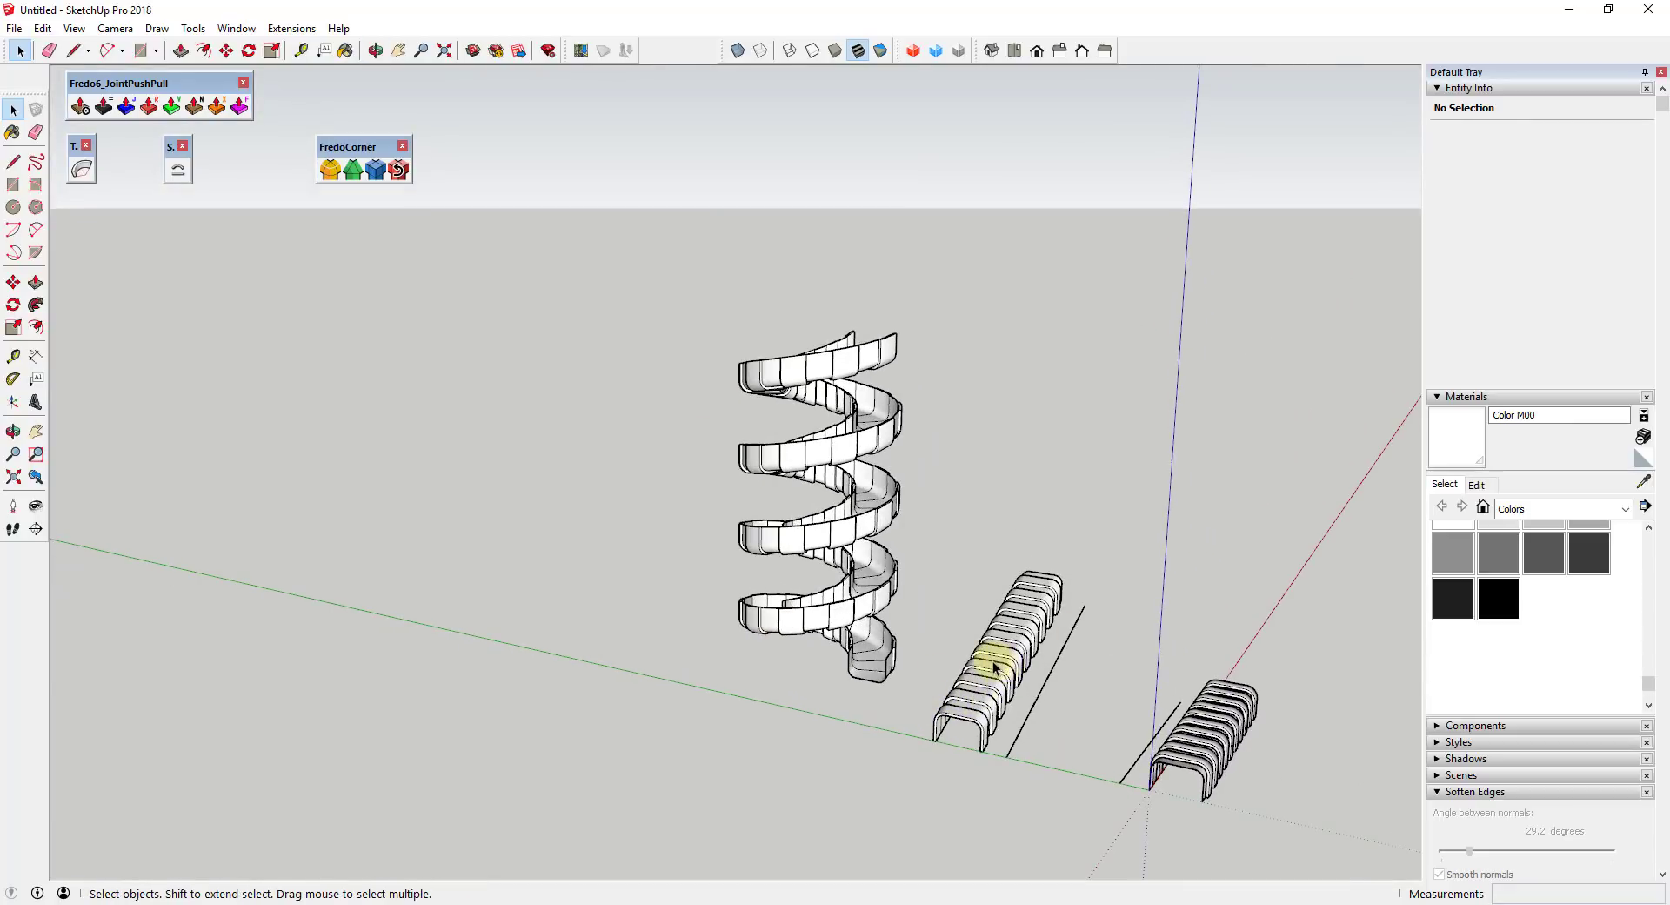
middle_click_drag(996, 668, 777, 566)
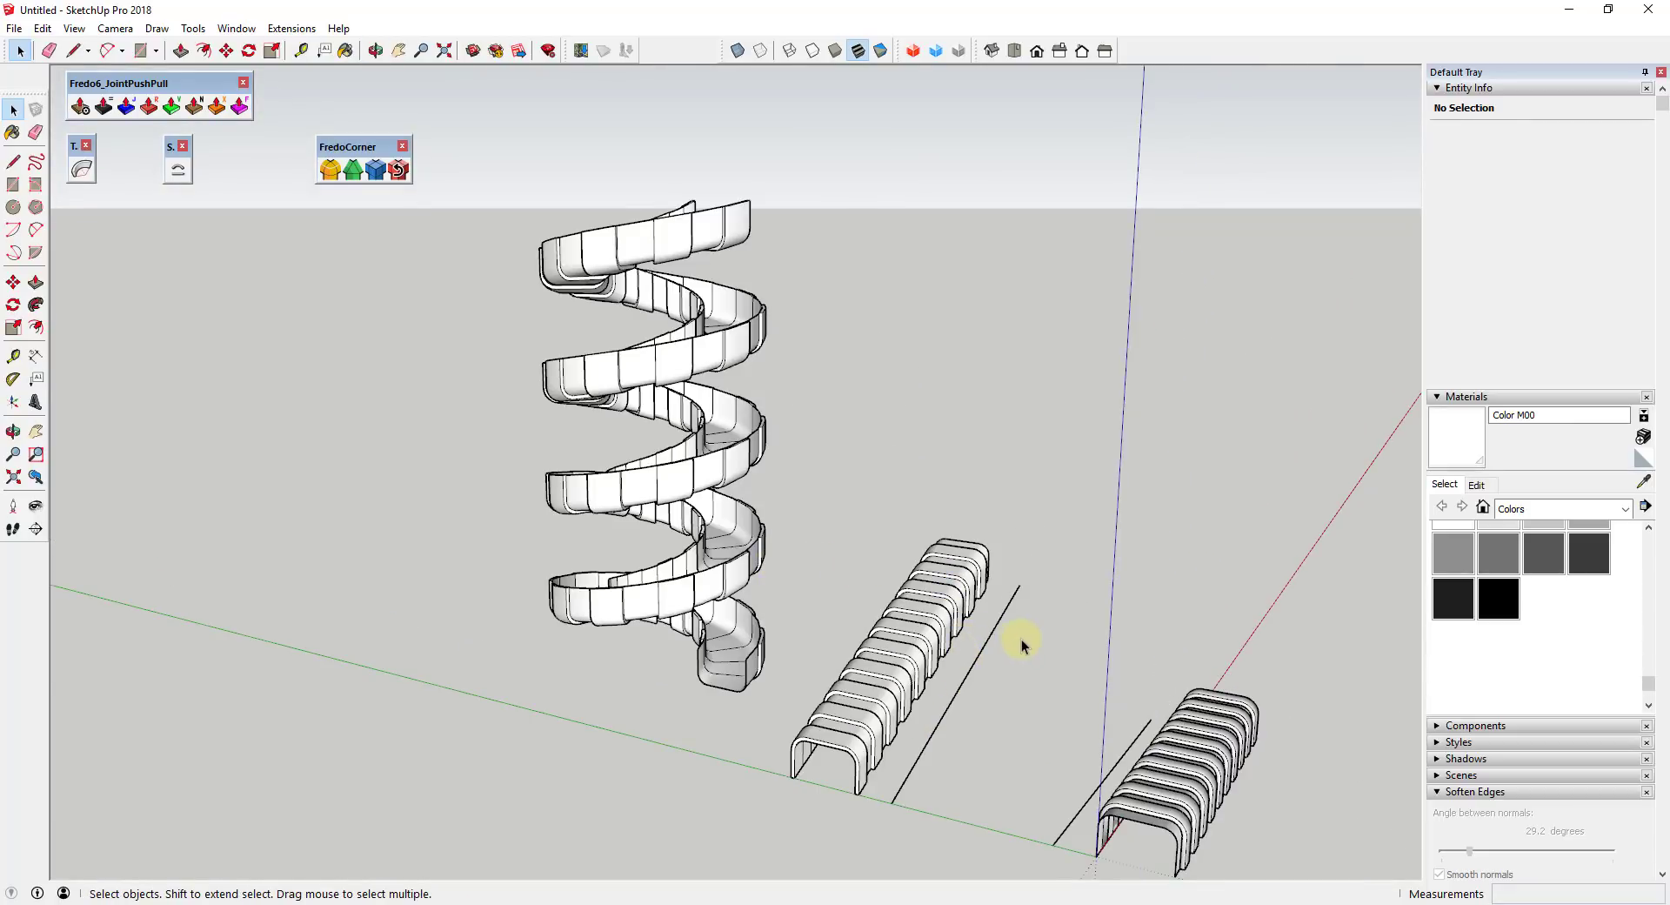